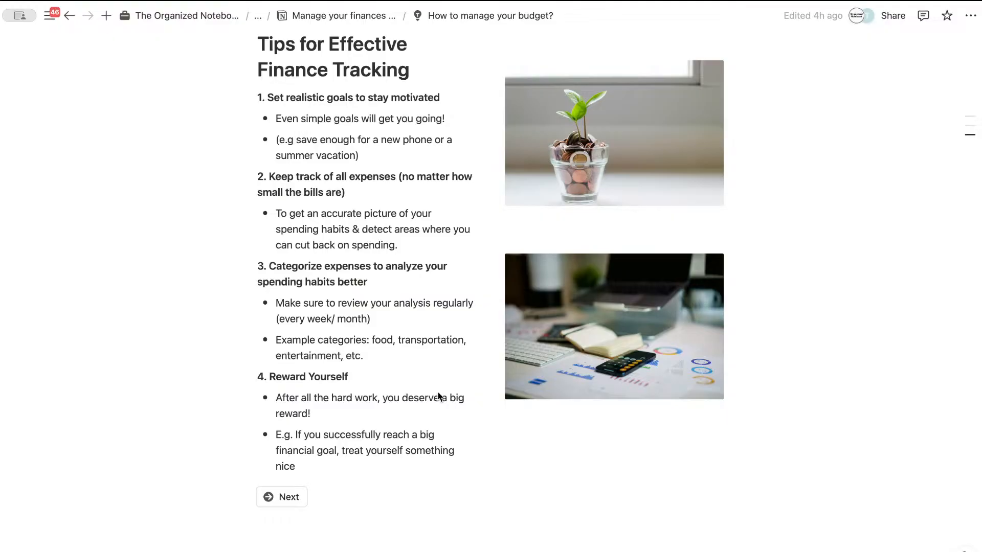
Step: Read through the "Why Notion to Track Finances?" page and continue to the "Let's Build!" page
click(281, 498)
scroll(453, 352, down, 2)
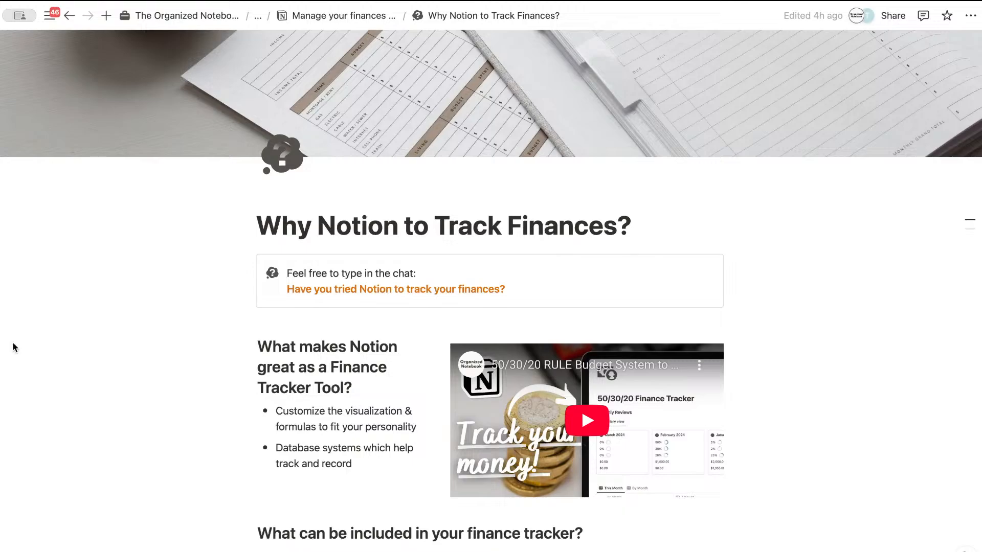
scroll(222, 366, down, 6)
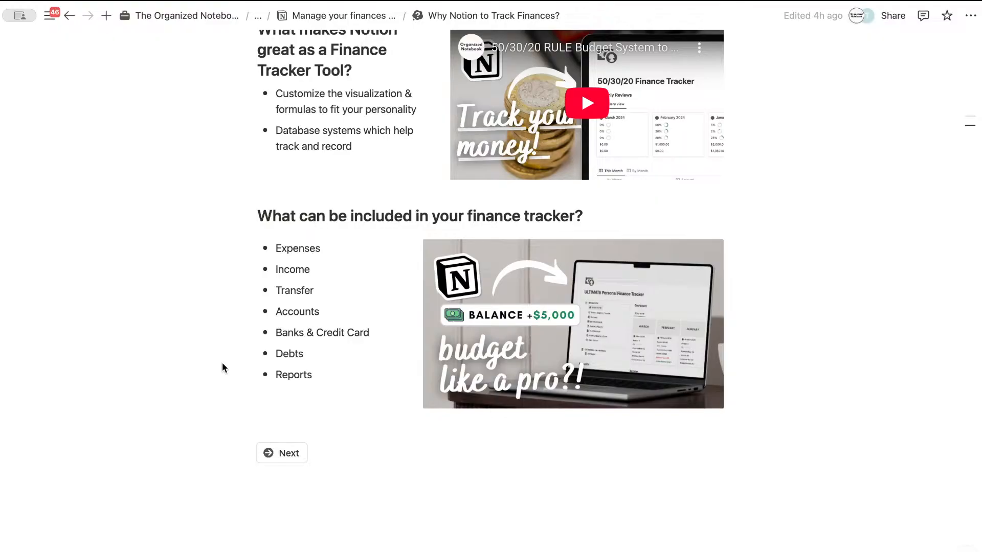
click(278, 455)
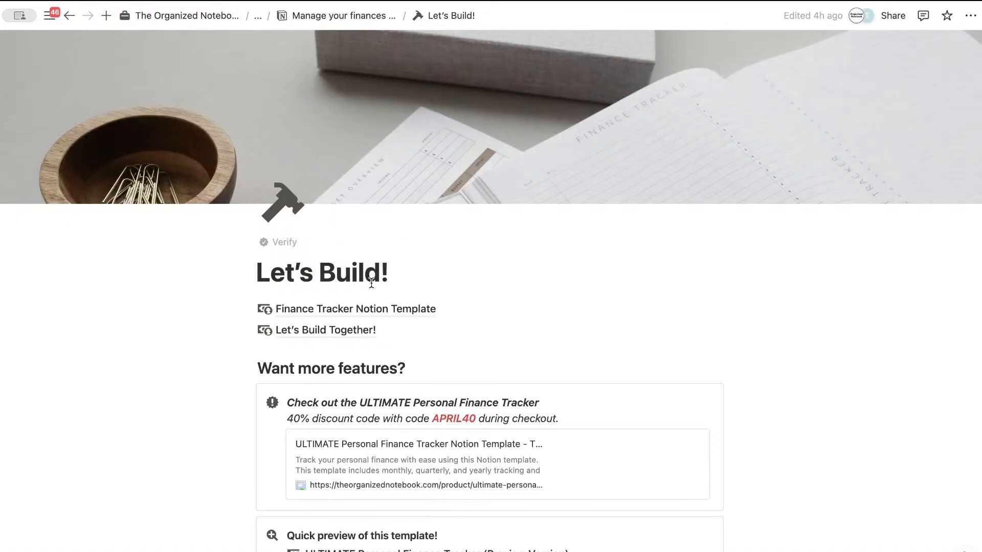
Step: Open the Finance Tracker Notion Template page and examine its Monthly Reports gallery and all columns of the Income & Expenses table
click(337, 312)
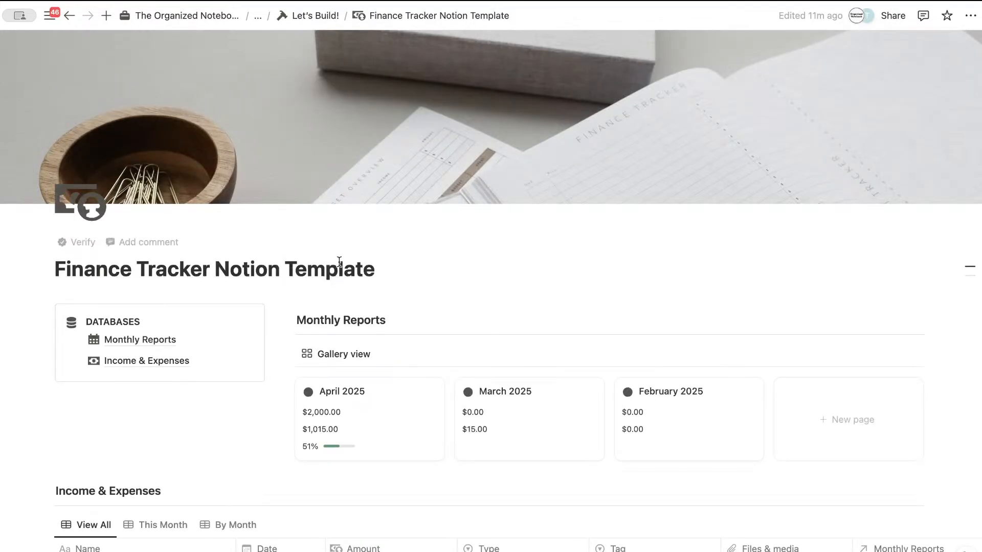
scroll(339, 262, down, 2)
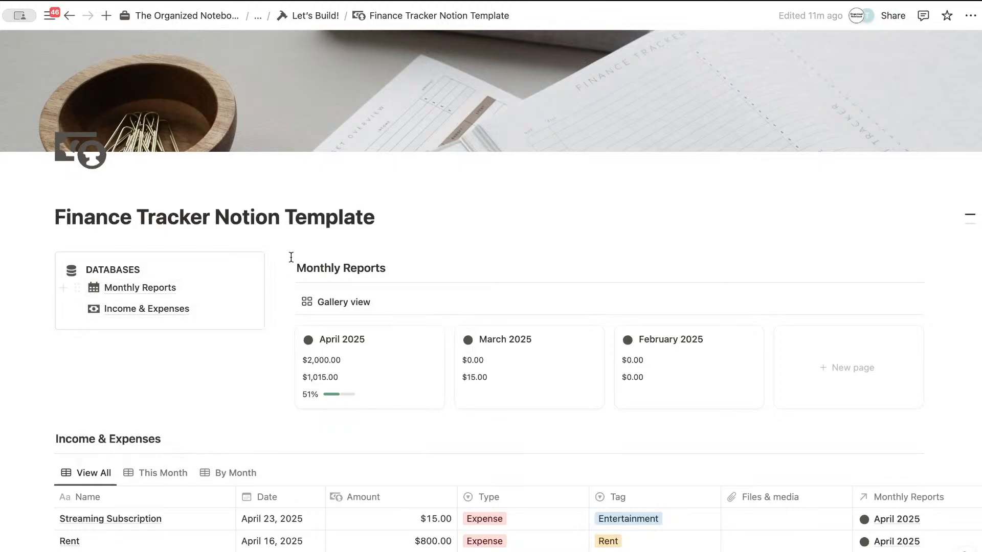
scroll(346, 263, down, 4)
scroll(351, 261, up, 1)
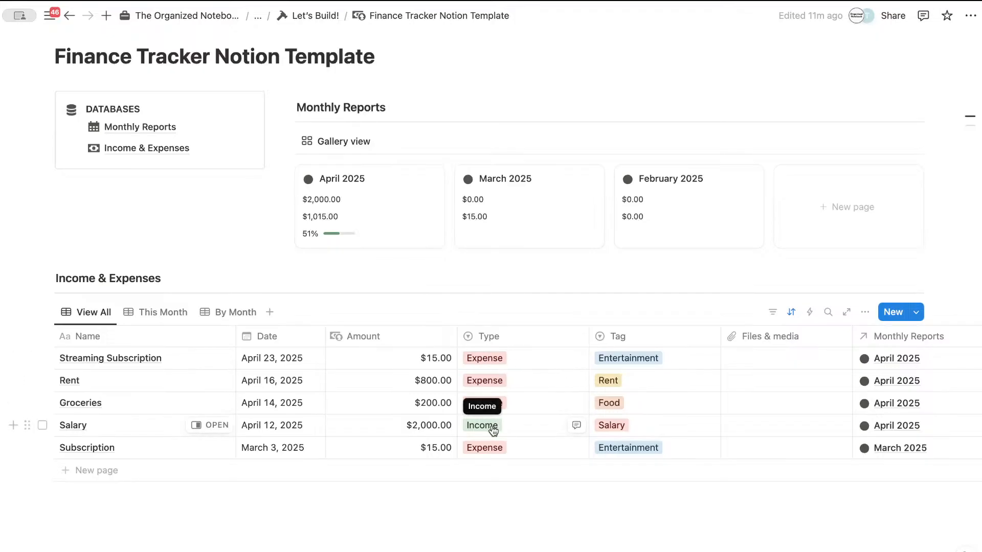
scroll(493, 429, right, 2)
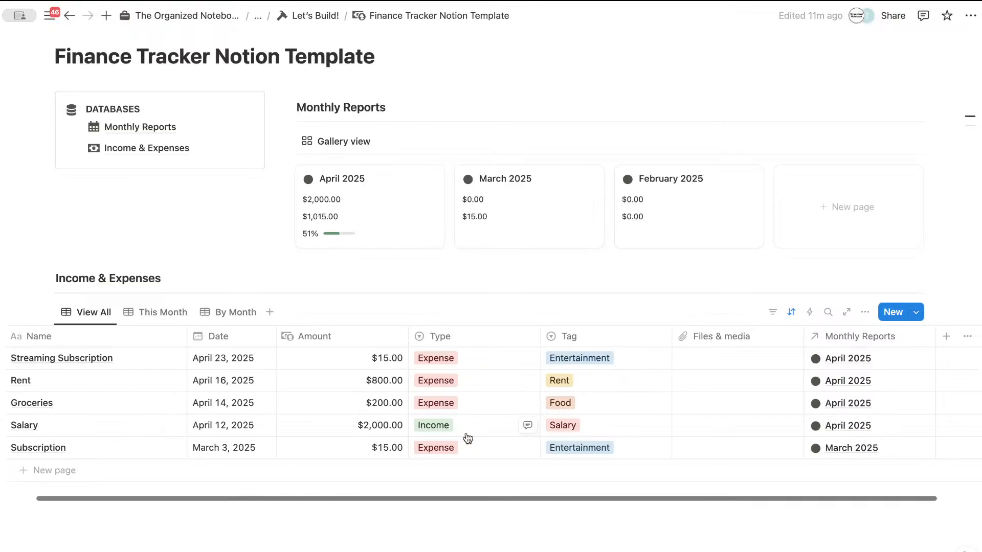
scroll(467, 438, right, 2)
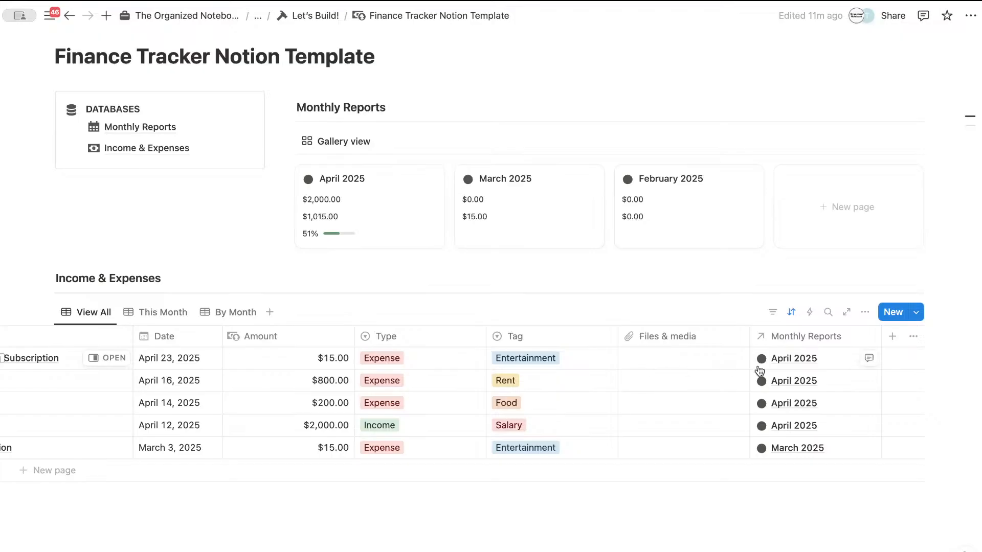
scroll(746, 361, left, 4)
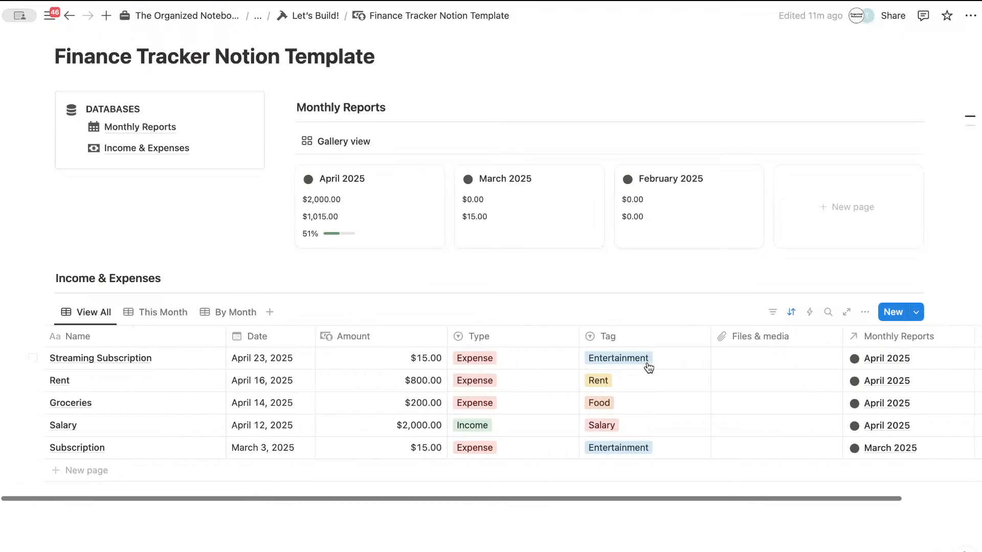
Step: Open the April 2025 monthly report and compare its By Type, By Tag and Expenses chart views
click(396, 201)
scroll(385, 268, down, 1)
scroll(385, 268, down, 5)
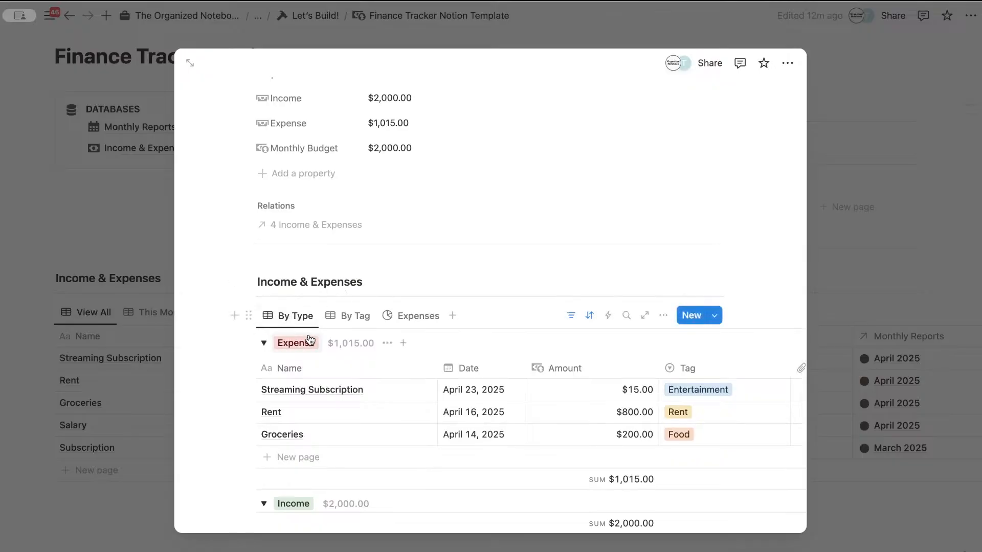
scroll(296, 354, down, 2)
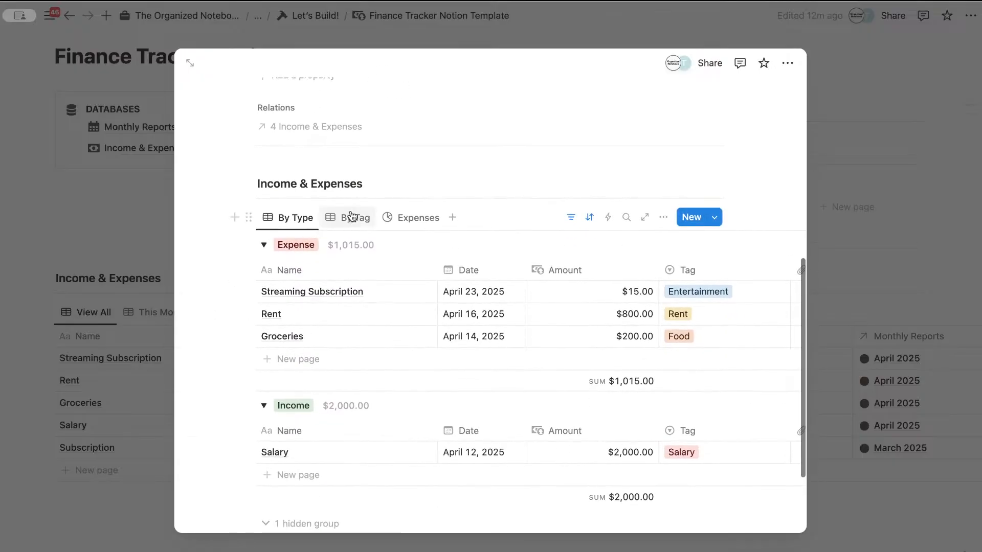
click(354, 226)
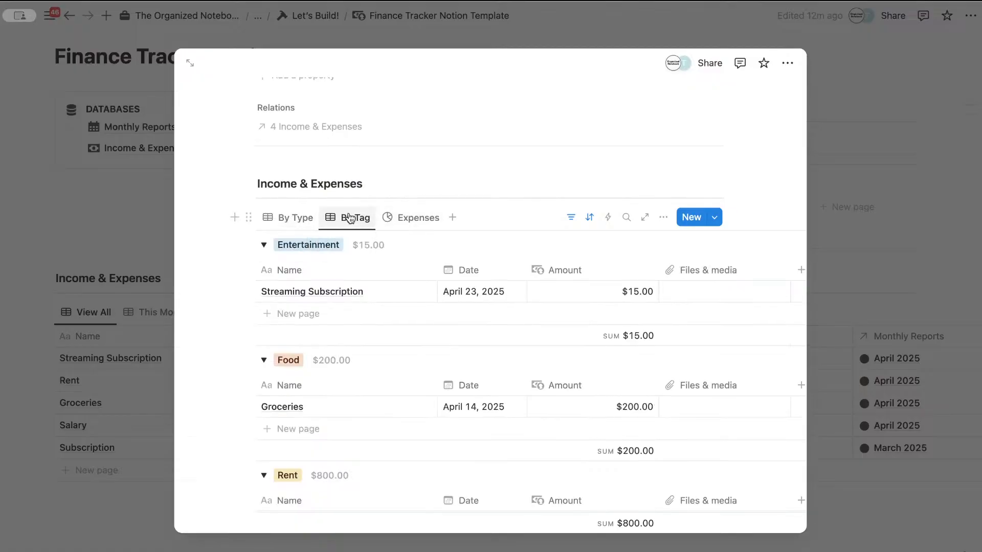
click(417, 221)
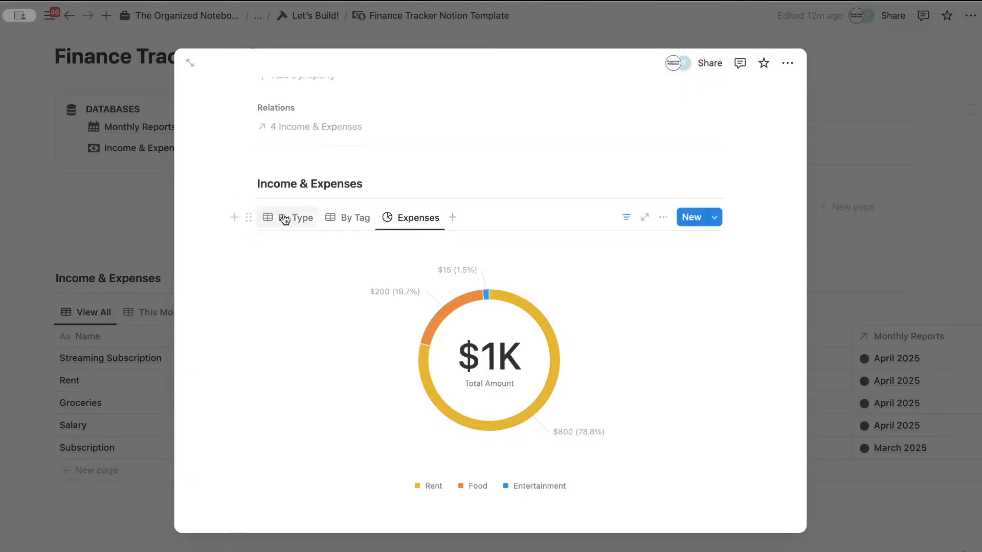
click(284, 219)
click(417, 222)
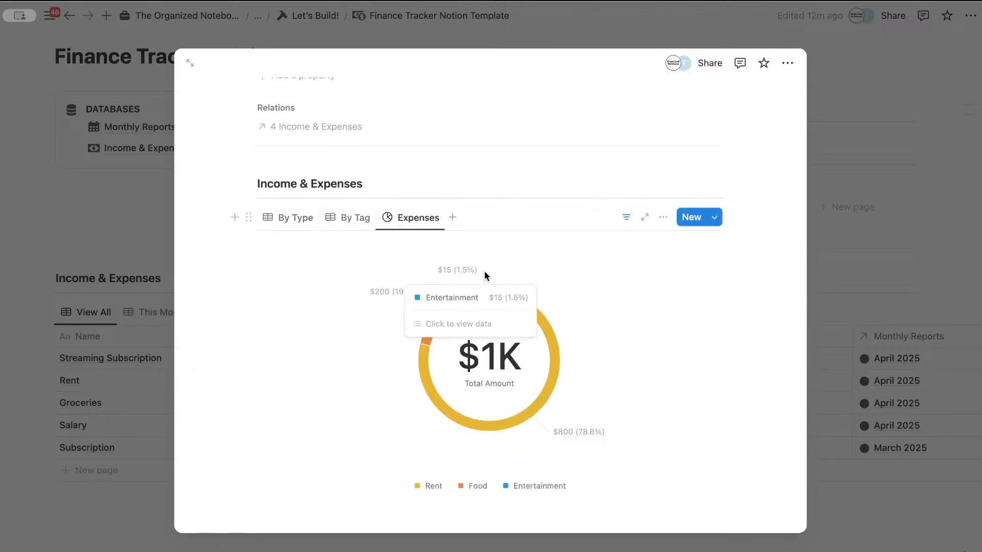
Step: Return the April 2025 report to the By Type view, review its budget properties and close the report
scroll(321, 264, up, 2)
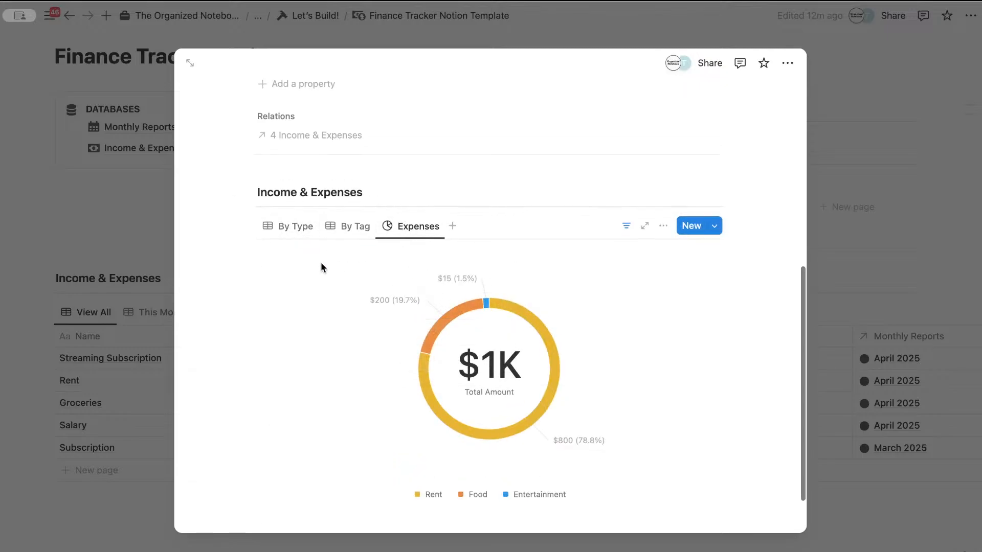
click(284, 263)
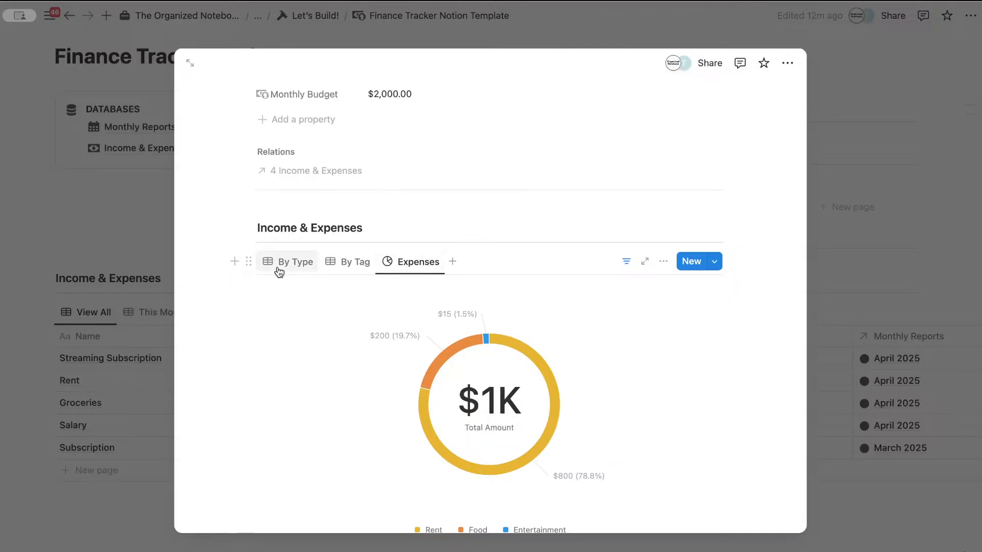
scroll(292, 313, up, 5)
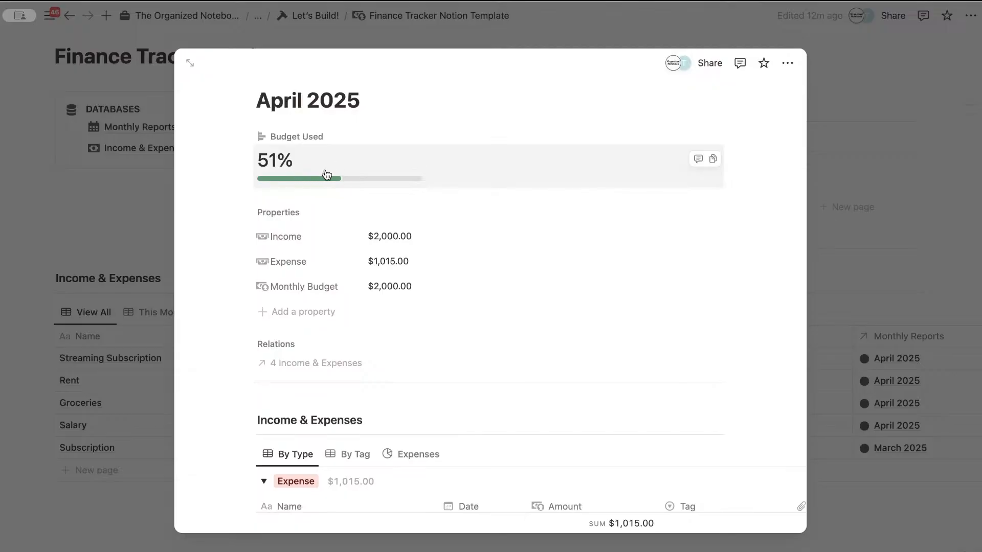
scroll(327, 159, up, 1)
scroll(296, 146, up, 5)
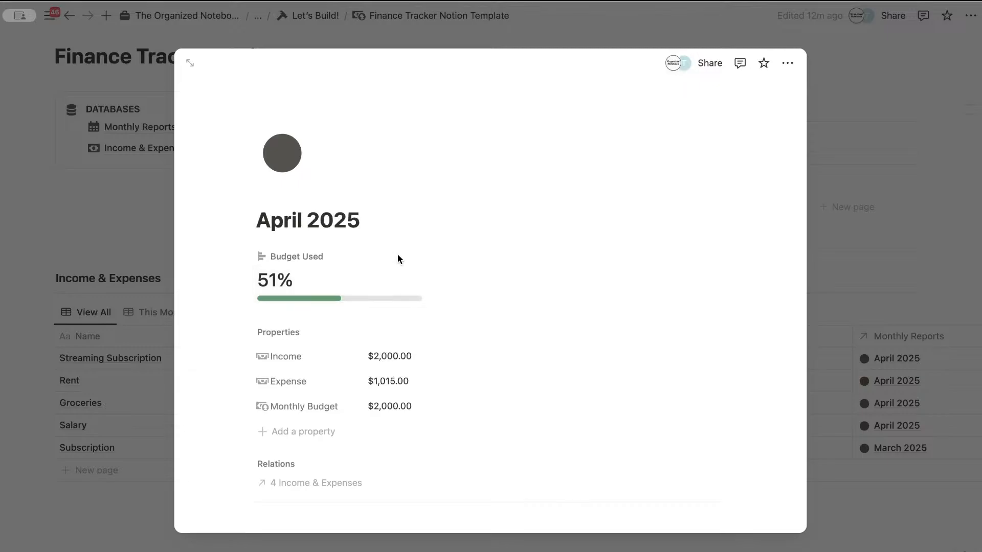
scroll(398, 258, down, 1)
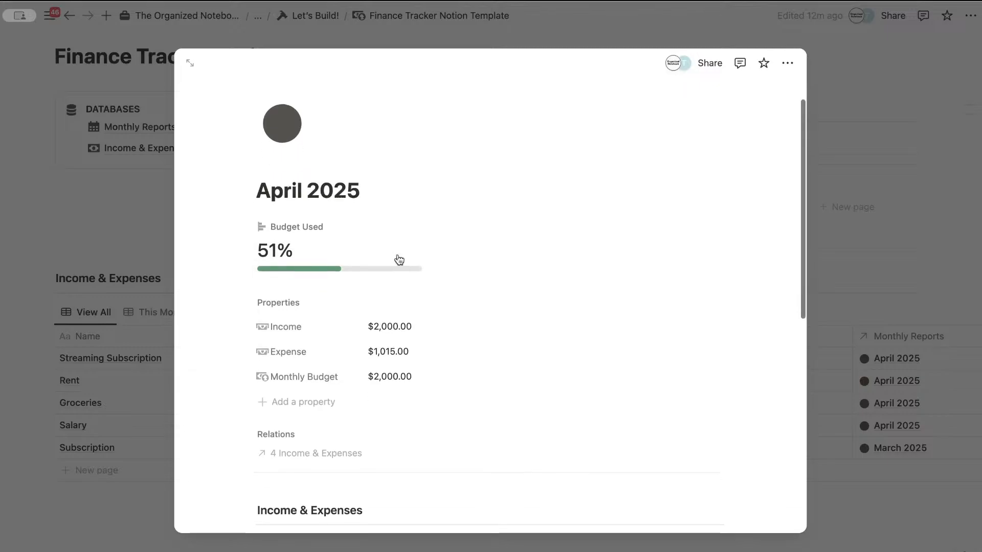
click(910, 189)
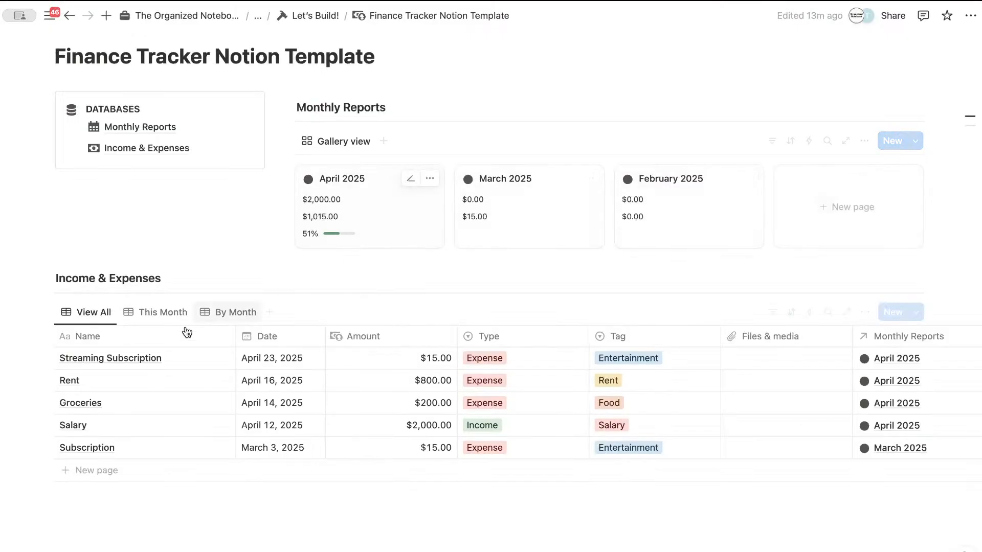
Step: Go back to the "Let's Build!" page and open the empty "Let's Build Together!" page
scroll(260, 220, up, 2)
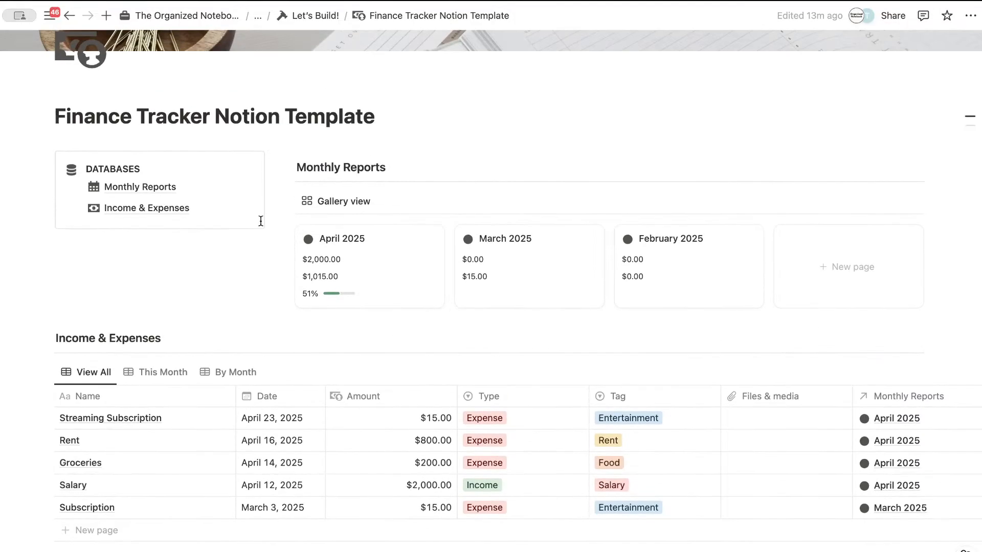
click(312, 15)
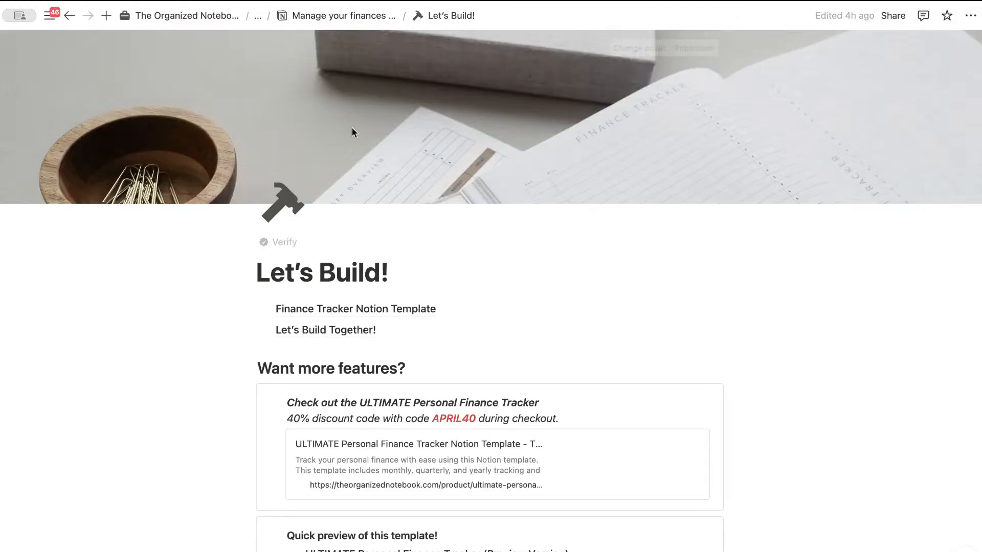
scroll(352, 130, down, 5)
mouse_move(335, 136)
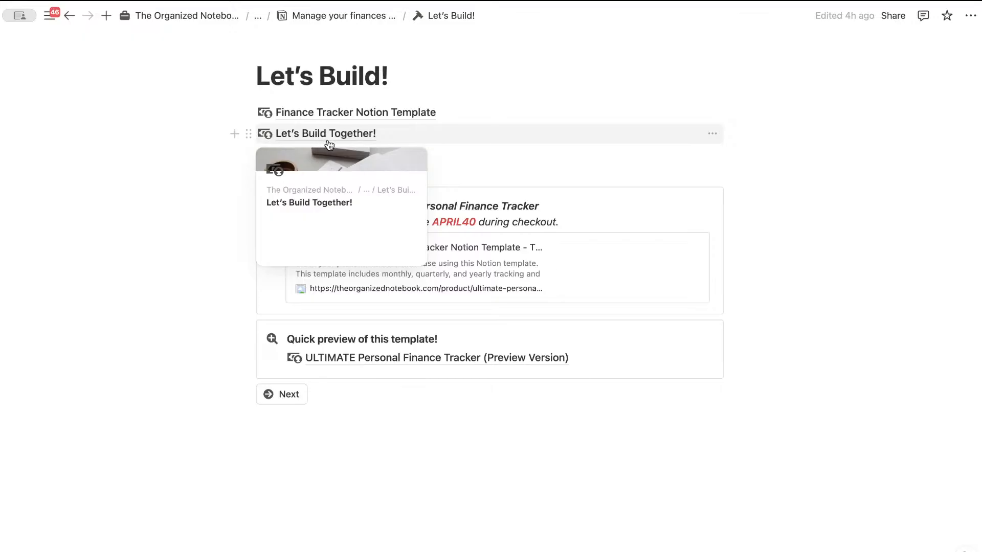
click(330, 134)
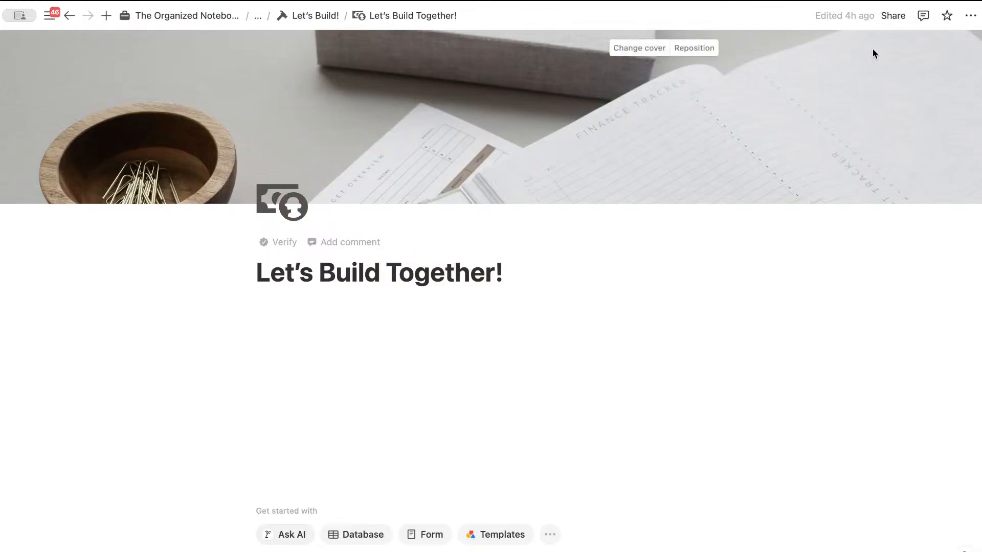
Step: Turn on small text and full width for the "Let's Build Together!" page
click(970, 15)
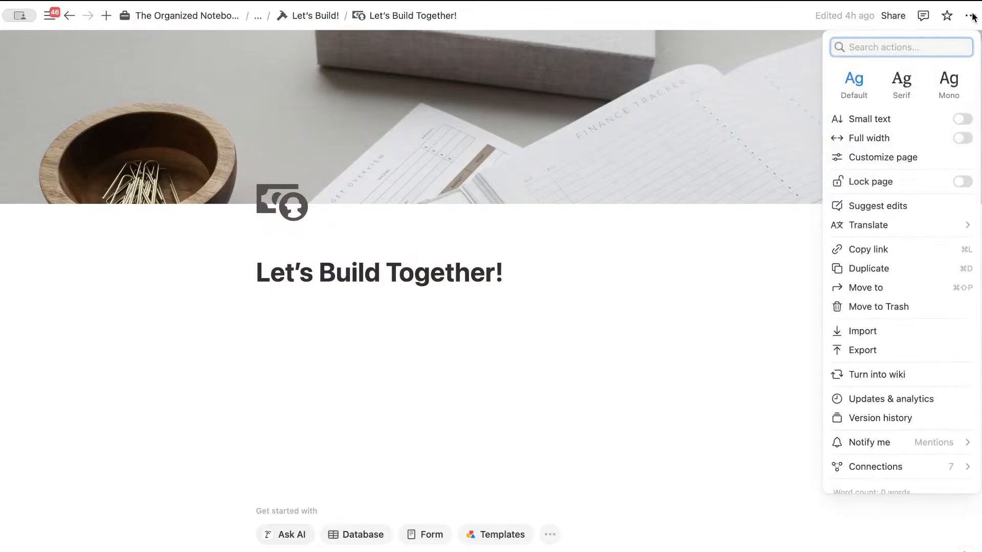
click(963, 119)
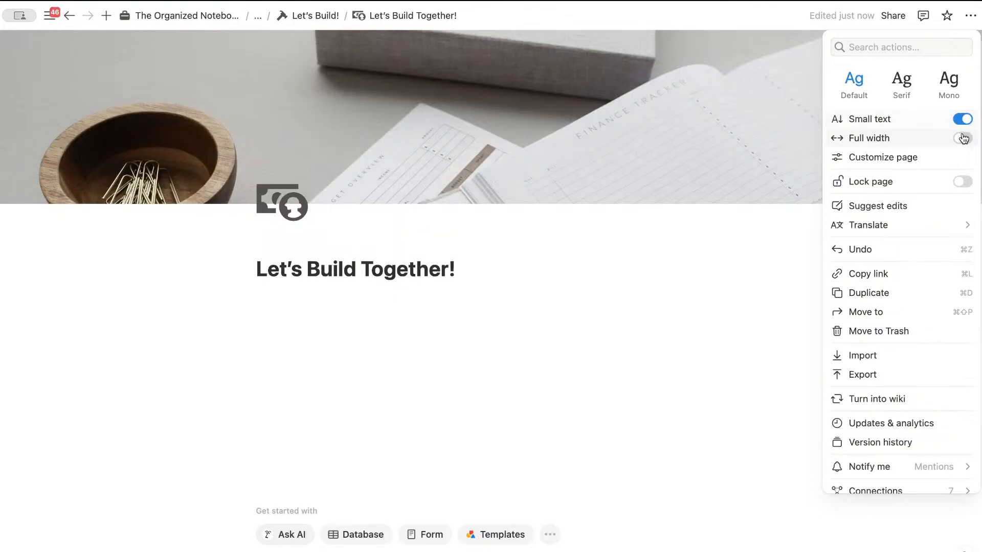
click(962, 139)
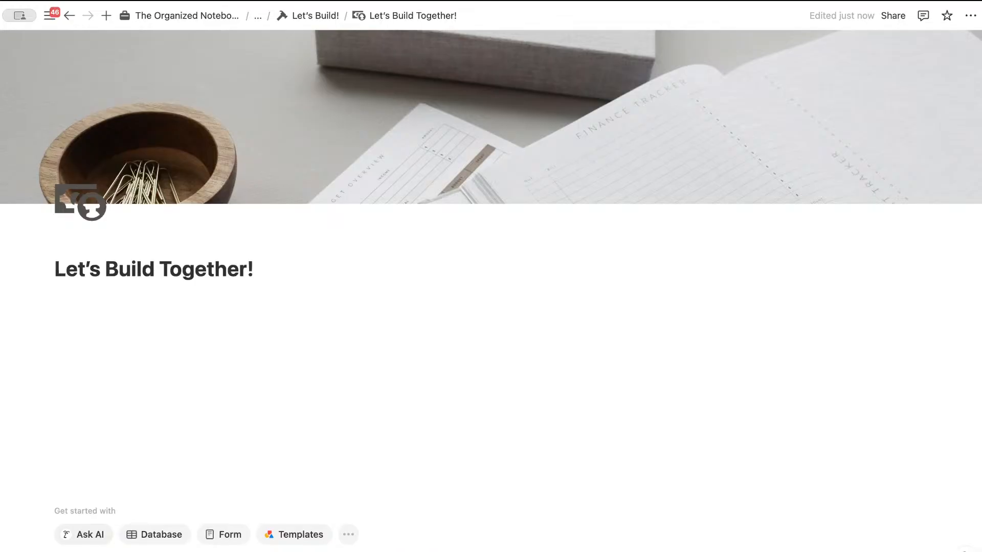
Step: Add a full-page database named "Monthly Reports" to the page and return to "Let's Build Together!"
click(145, 300)
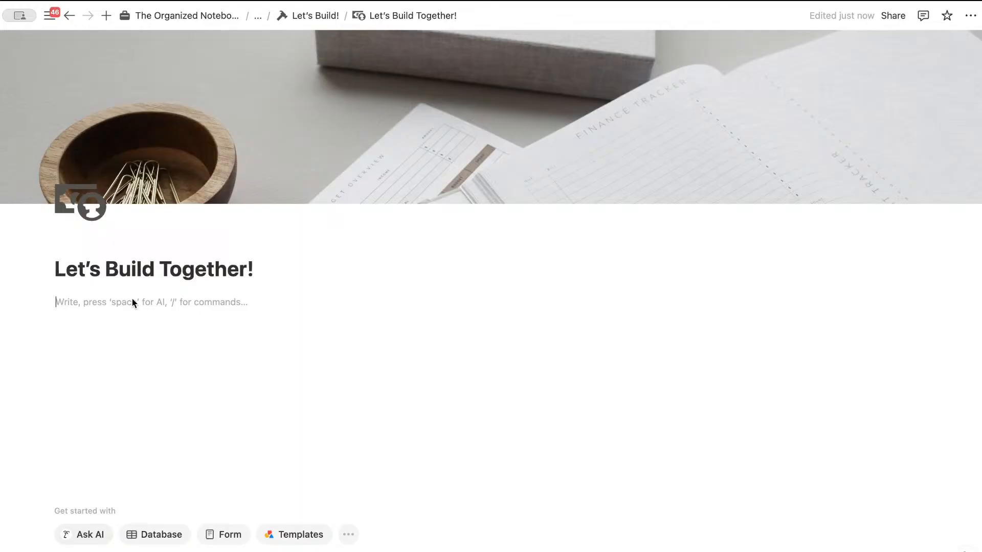
text(/da)
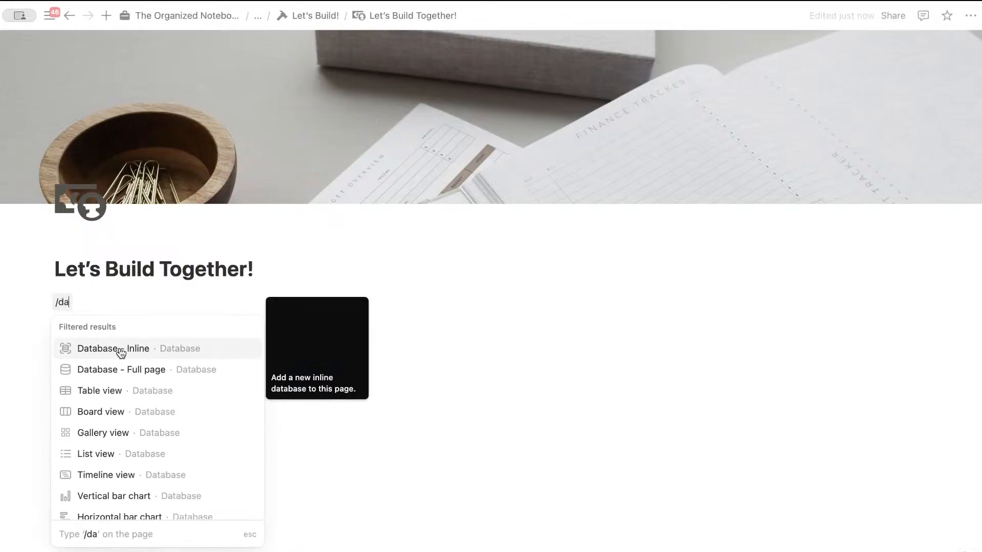
click(165, 377)
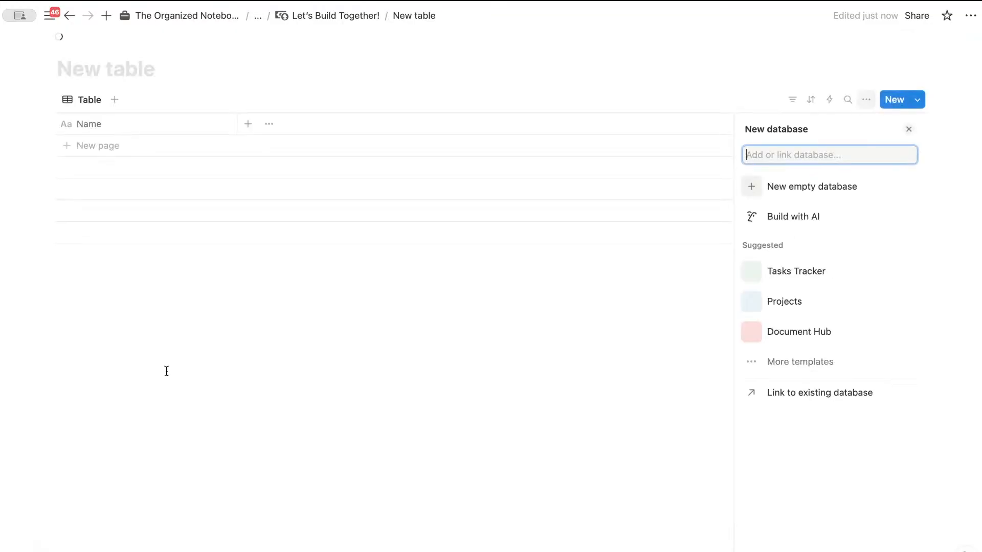
click(81, 75)
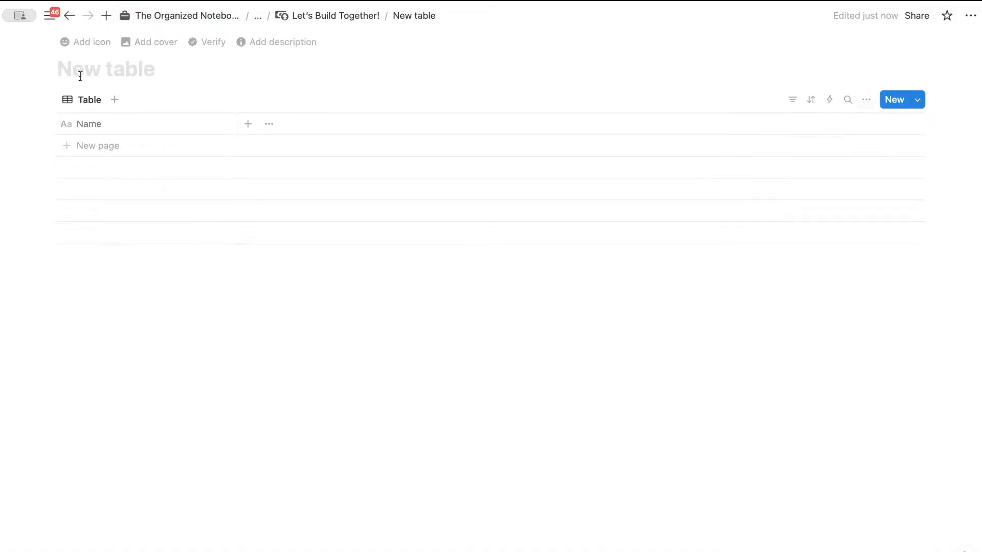
text(Monthly Reports)
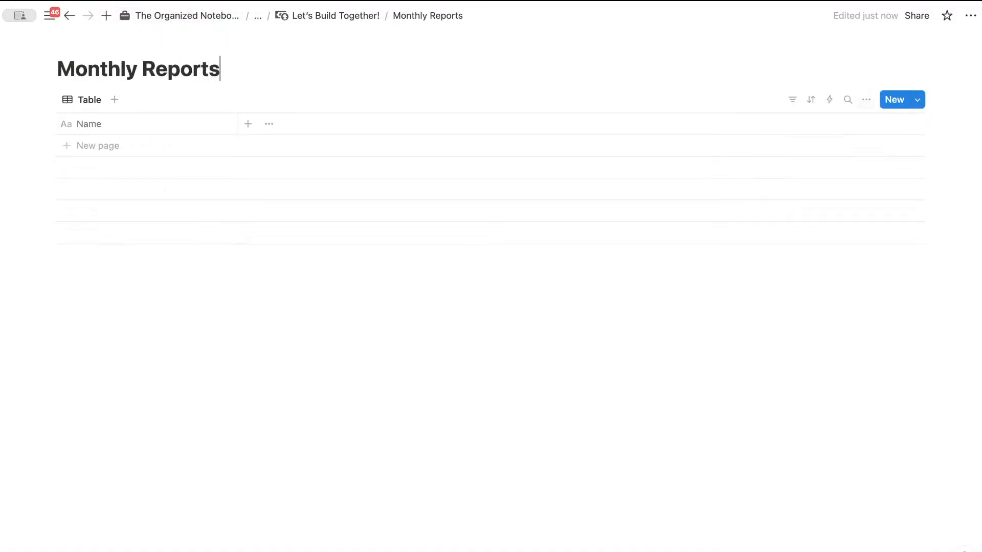
click(333, 18)
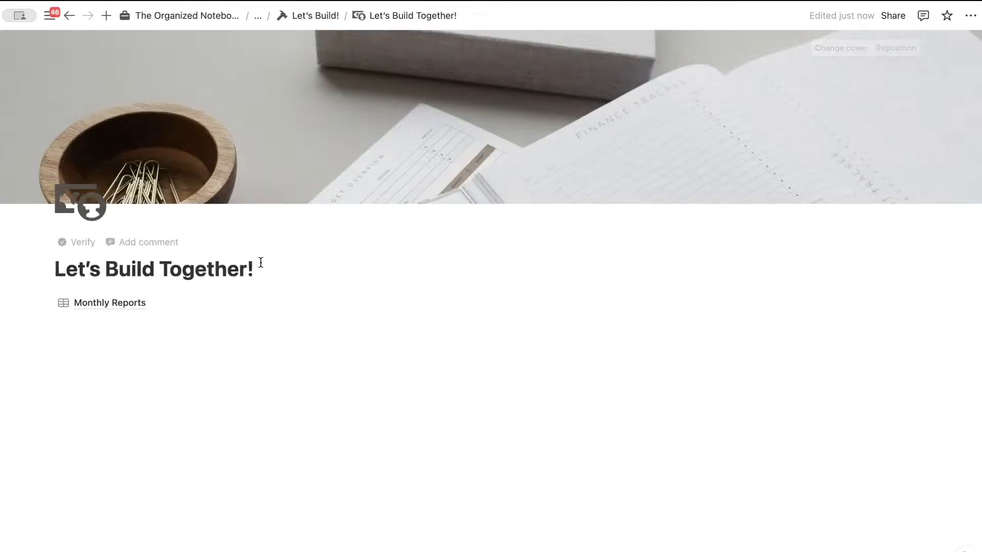
Step: Add a second full-page database named "Income & Expenses" below Monthly Reports and return to the "Let's Build Together!" page
click(109, 323)
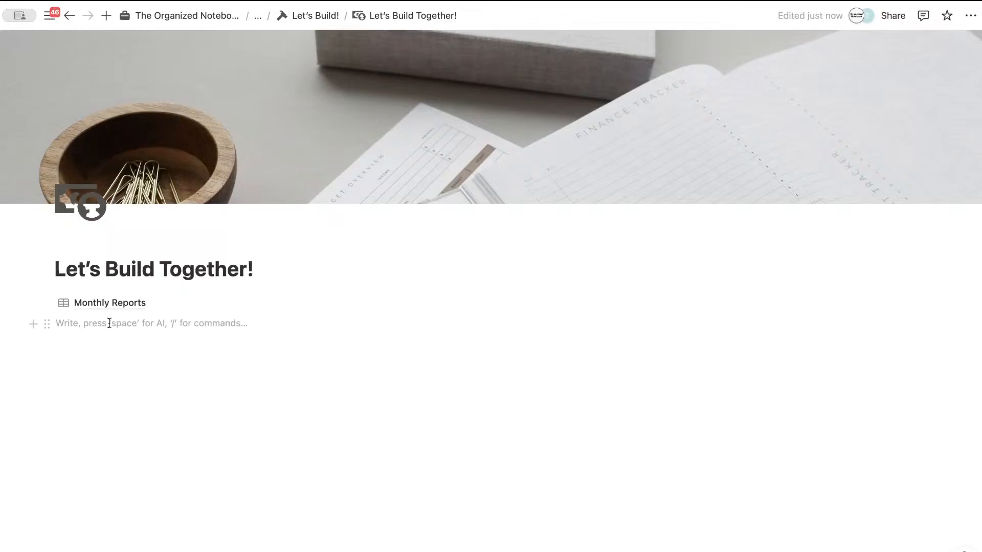
text(/da)
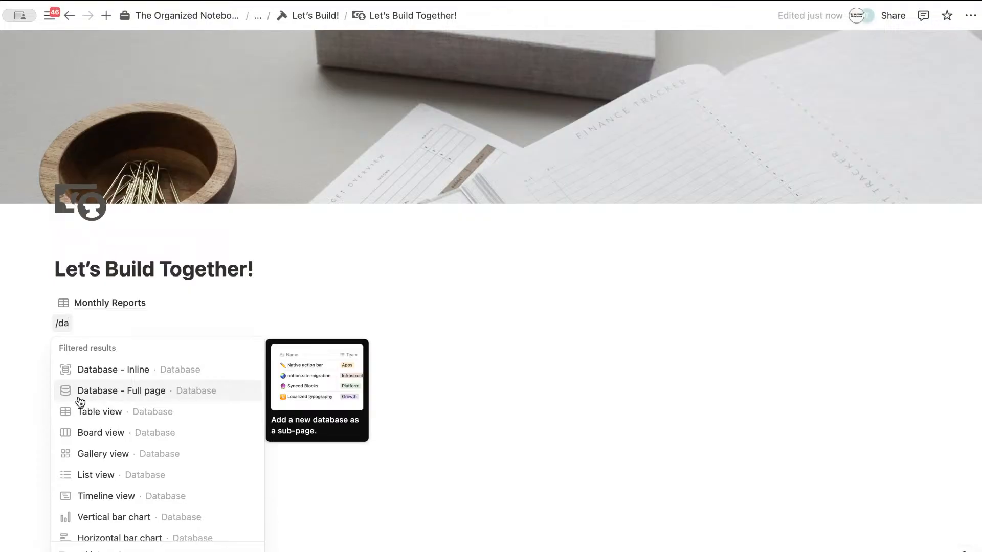
click(116, 398)
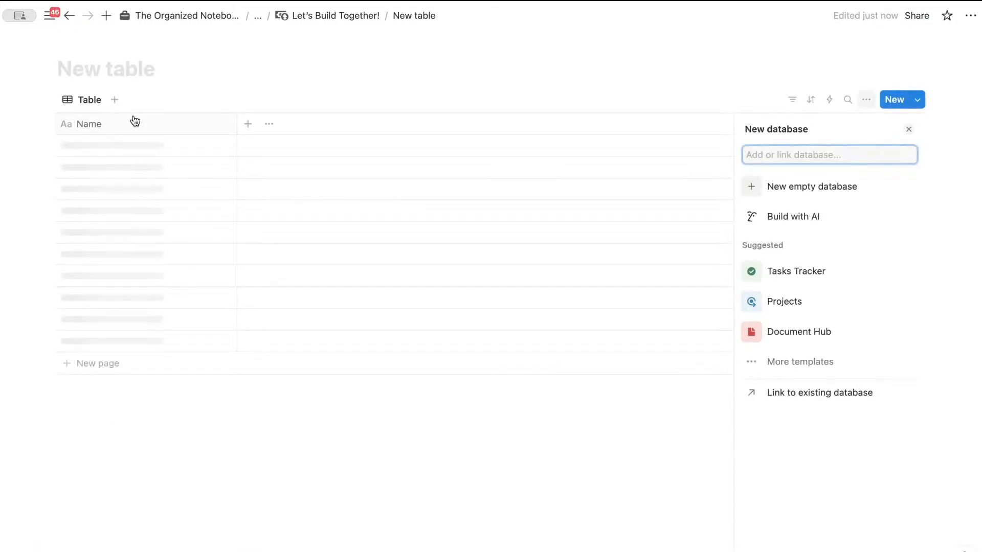
click(105, 70)
text(Income & Expenses)
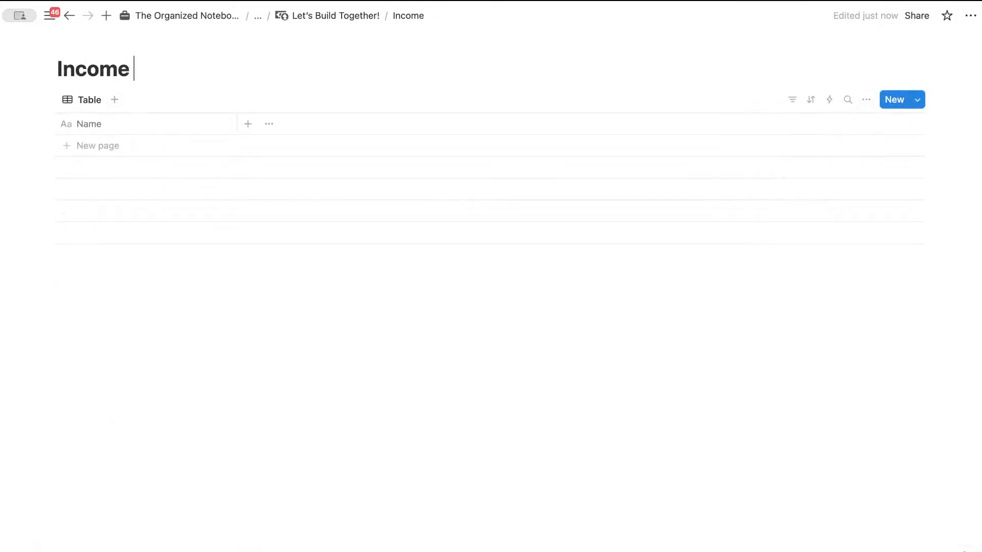
click(339, 16)
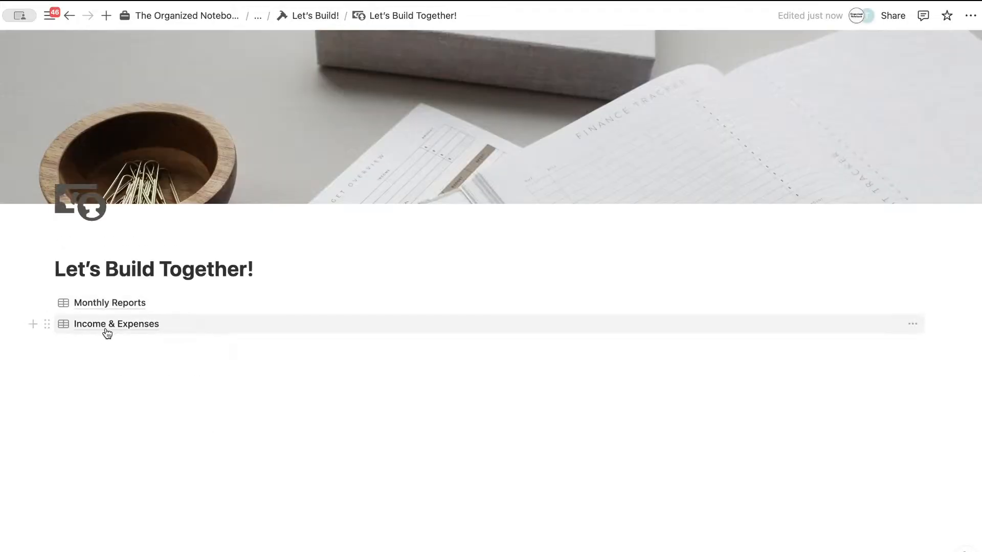
Step: Insert a two-column layout directly under the page title, above the two database links
click(285, 276)
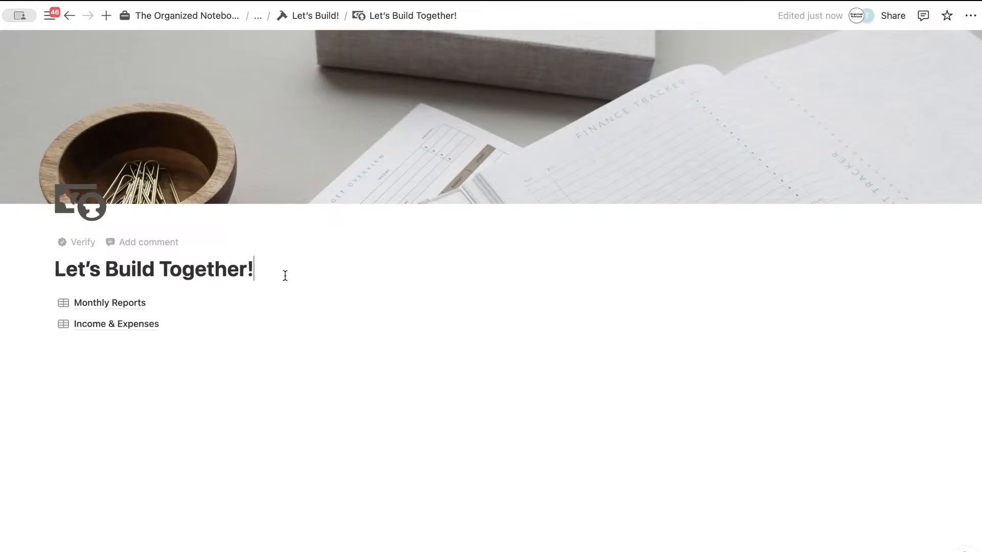
key(Return)
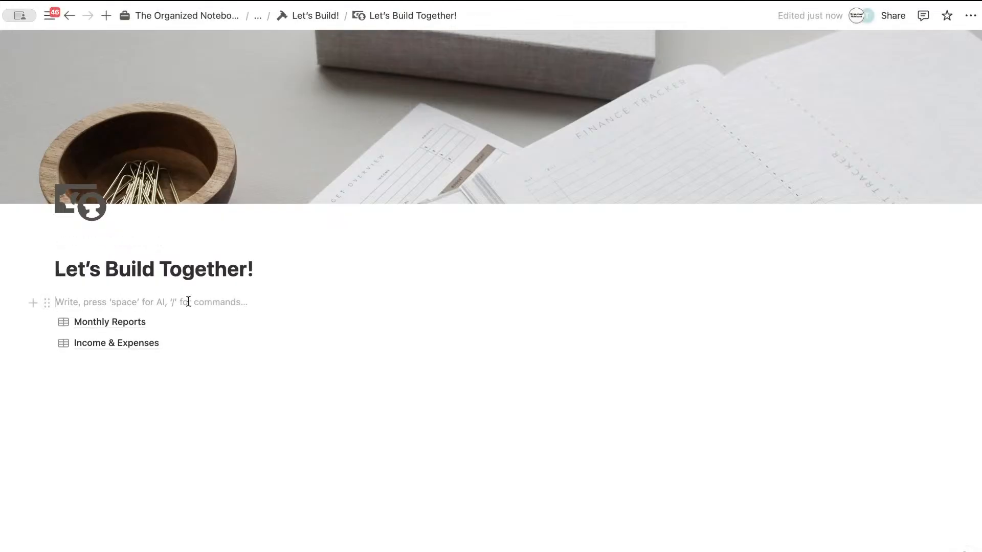
text(/col)
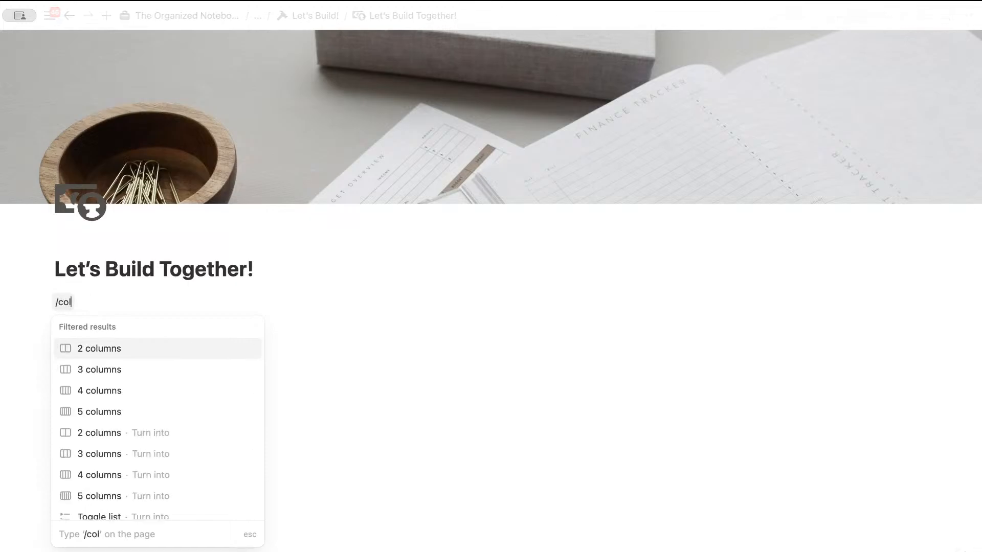
click(178, 349)
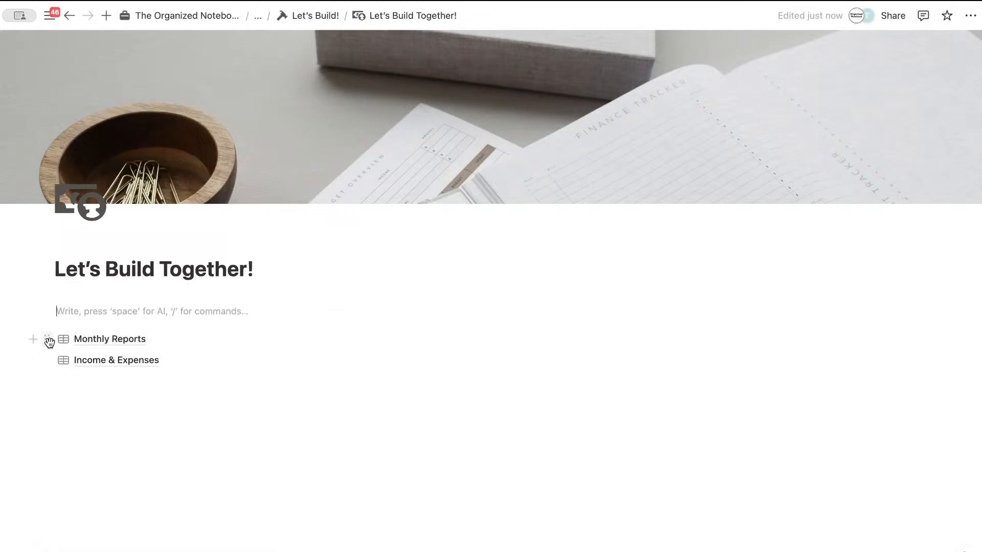
Step: Move the Monthly Reports and Income & Expenses databases into the first column and narrow that column to about a third of the page
drag(46, 340, 87, 306)
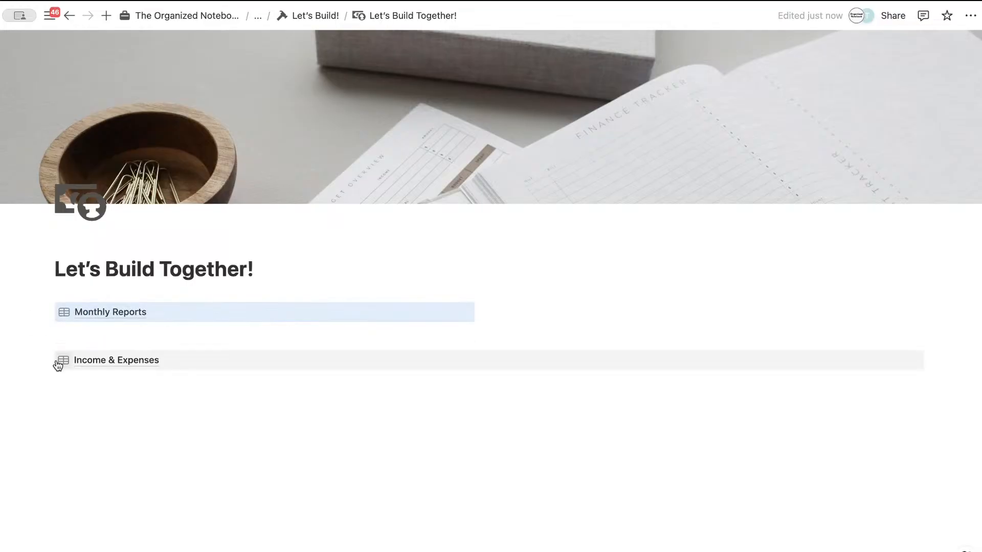
drag(44, 360, 68, 333)
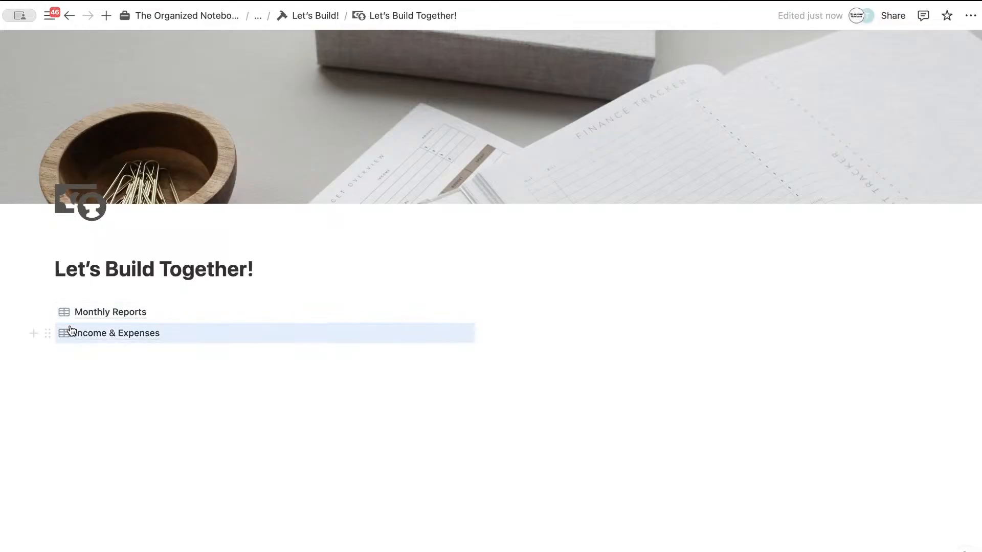
drag(490, 327, 332, 329)
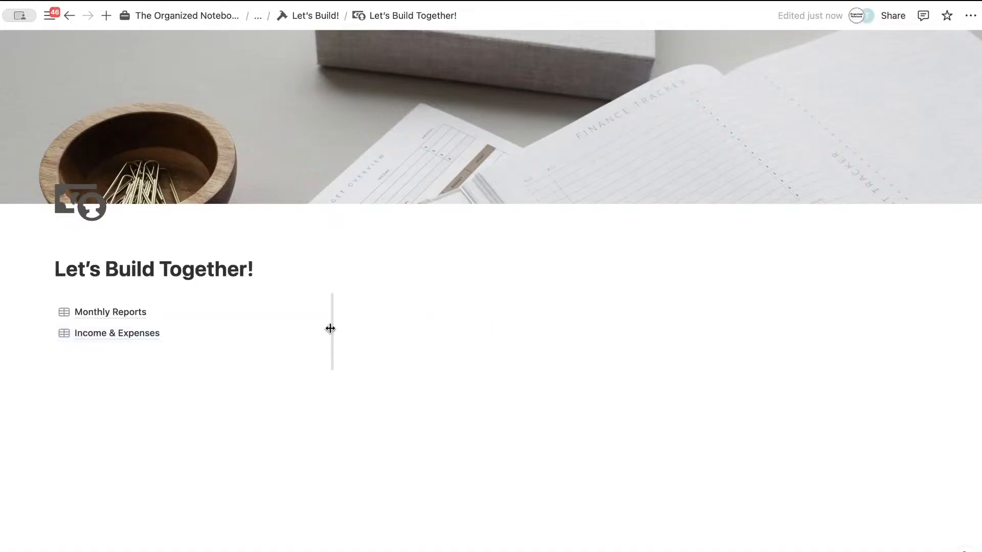
Step: Add a Heading 3 reading "Monthly Reports" with a divider beneath it in the wide second column
click(372, 310)
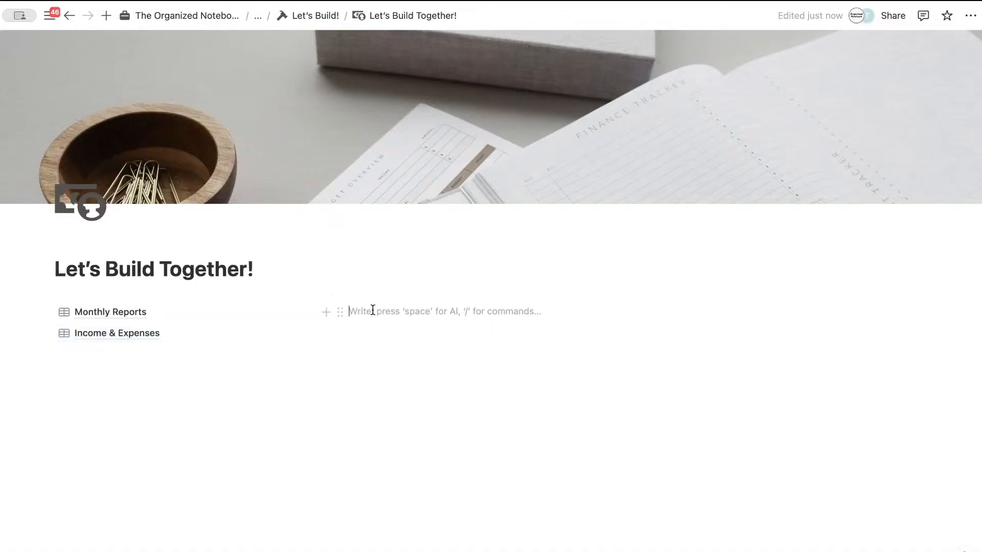
text(/heading)
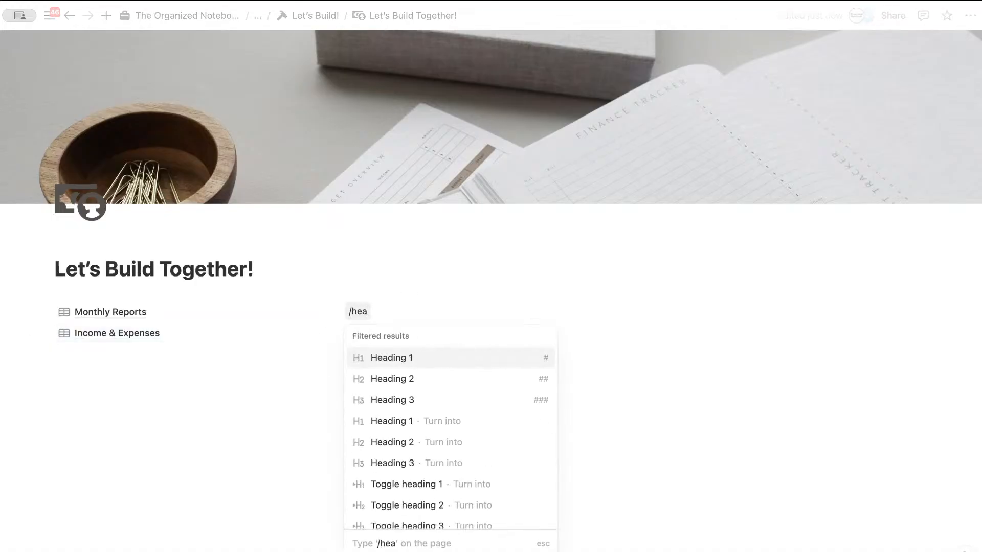
click(413, 402)
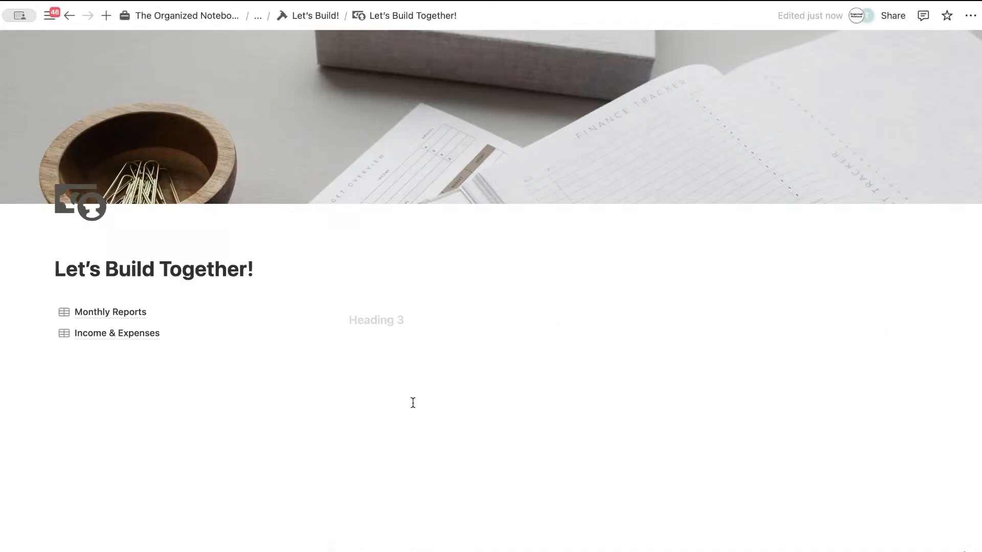
text(Monthly Repor)
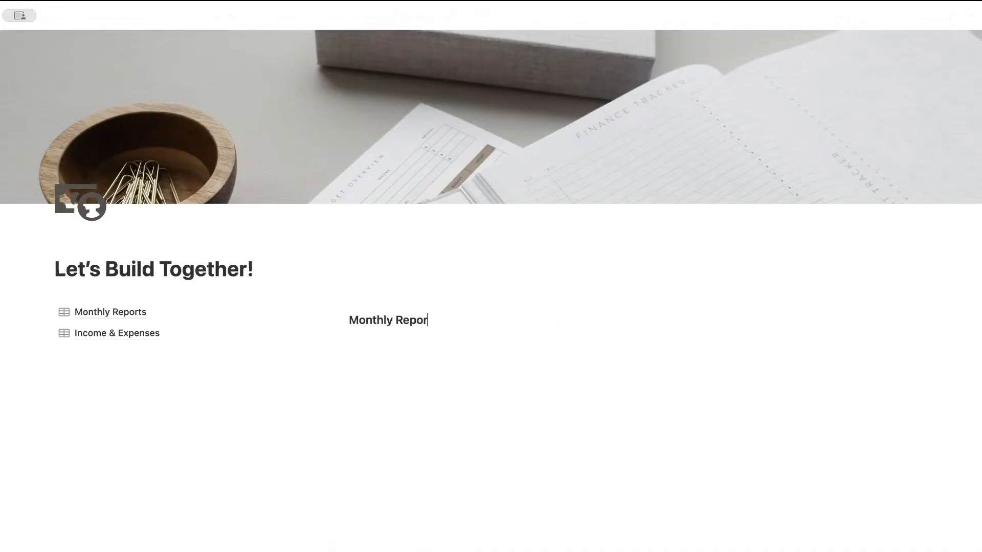
text(ts)
key(Return)
text(/divi)
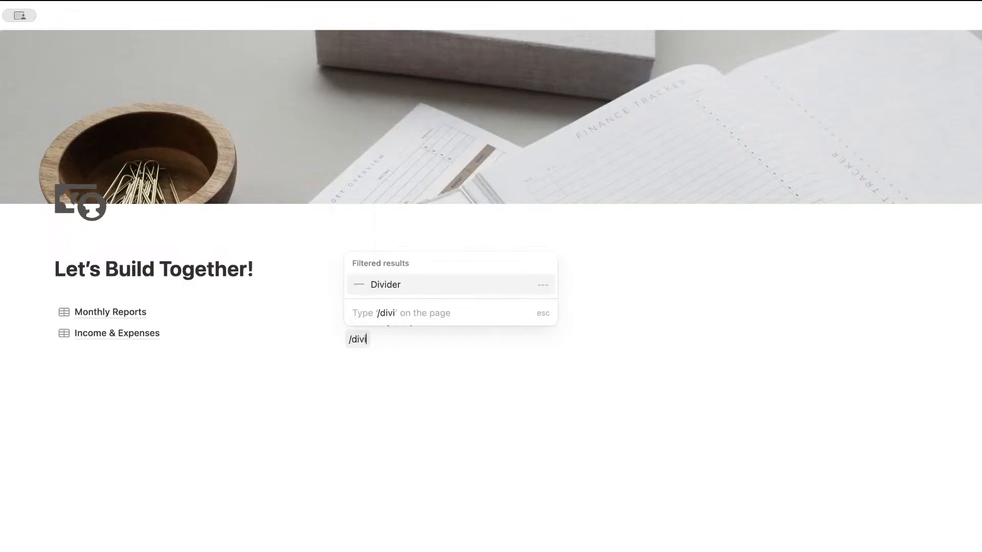
key(Return)
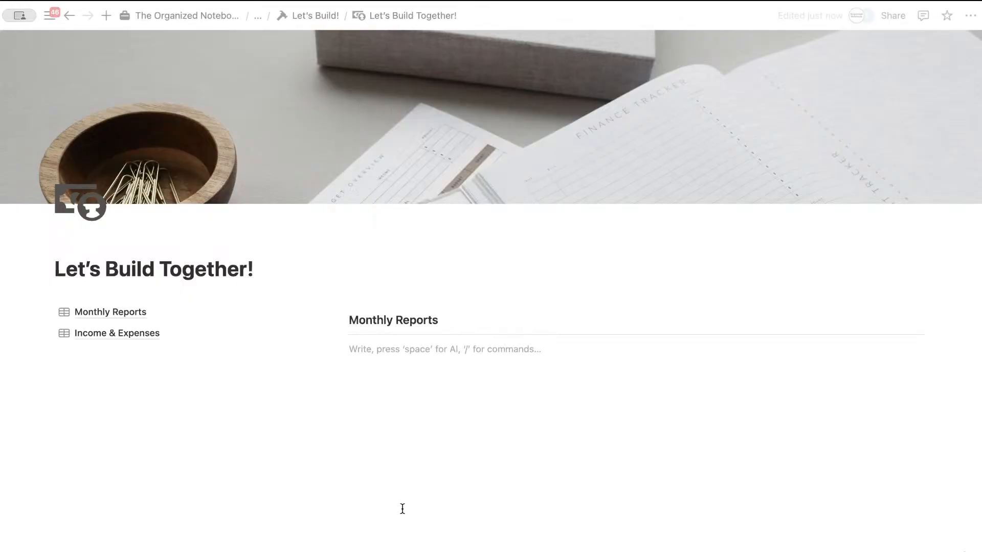
Step: Leave four blank lines under the Monthly Reports divider and add a Heading 3 "Income & Expenses" followed by a divider
key(Return)
key(Return)
key(Return)
key(Return)
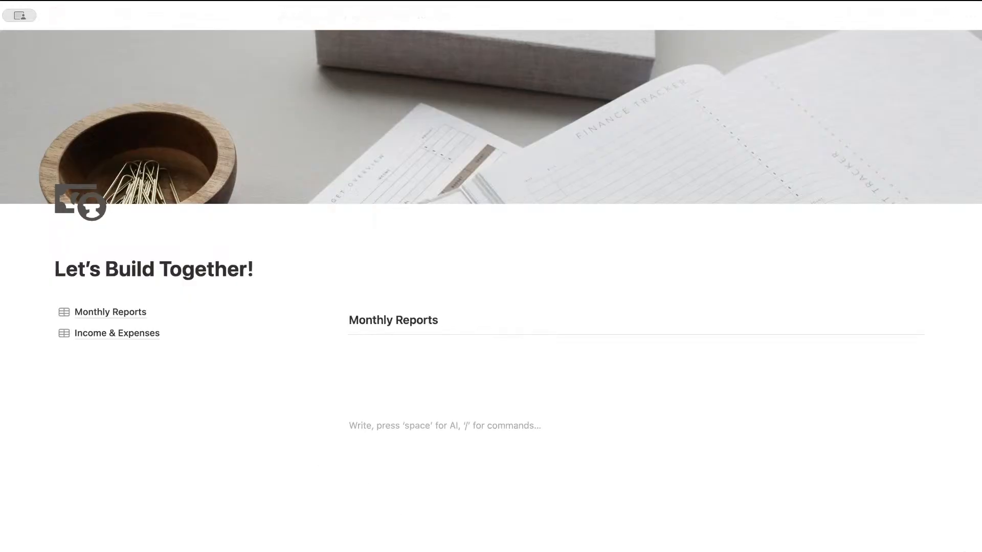
text(/)
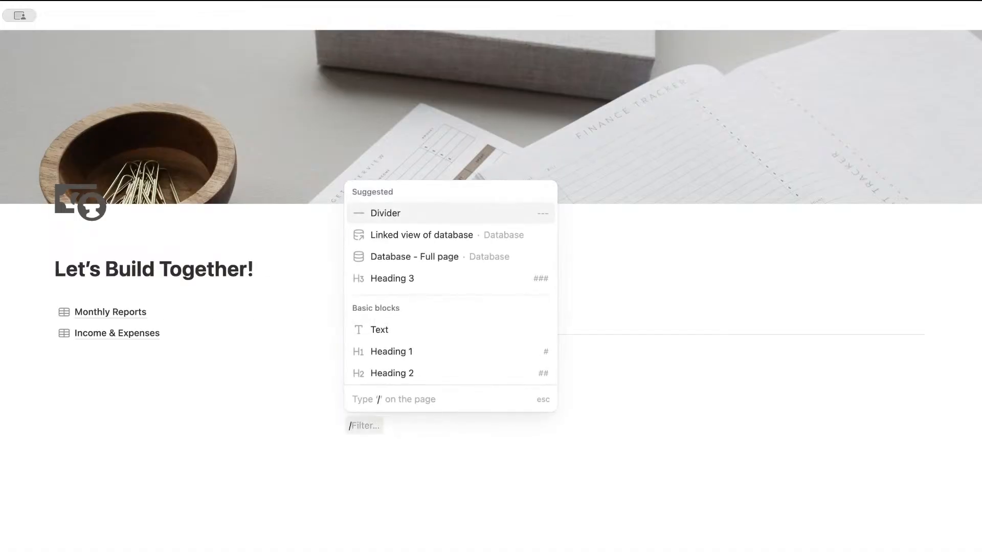
text(heading)
click(432, 256)
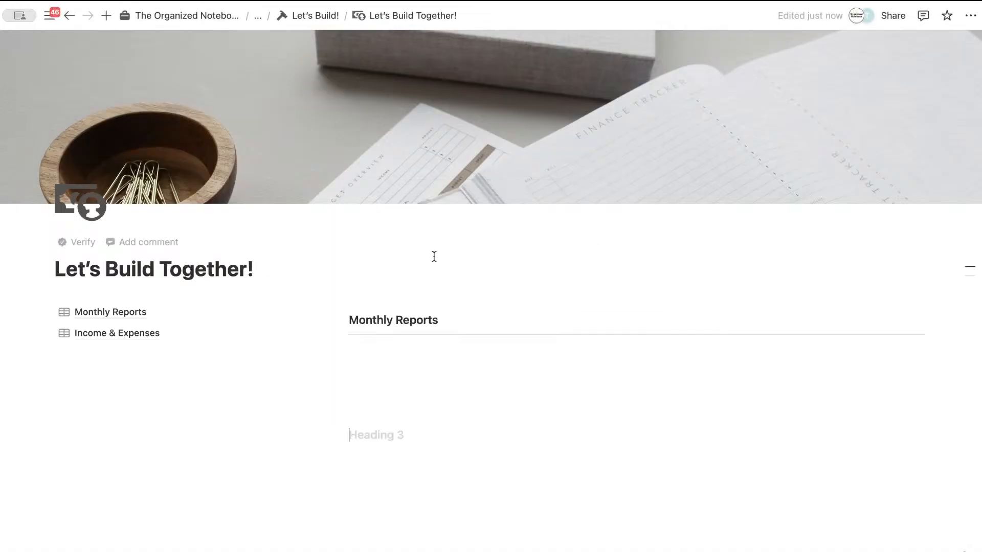
text(Income & Exp)
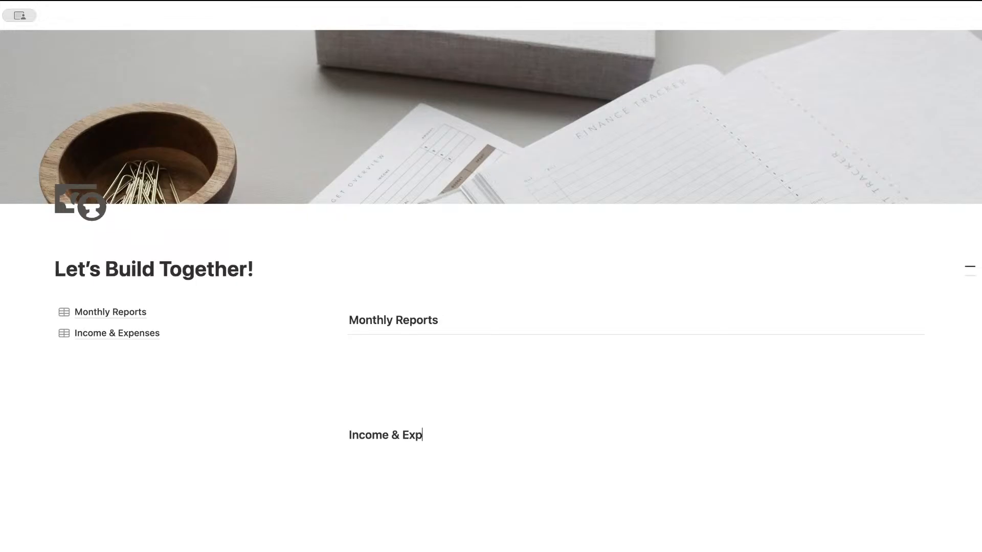
text(enses)
key(Return)
text(/divide)
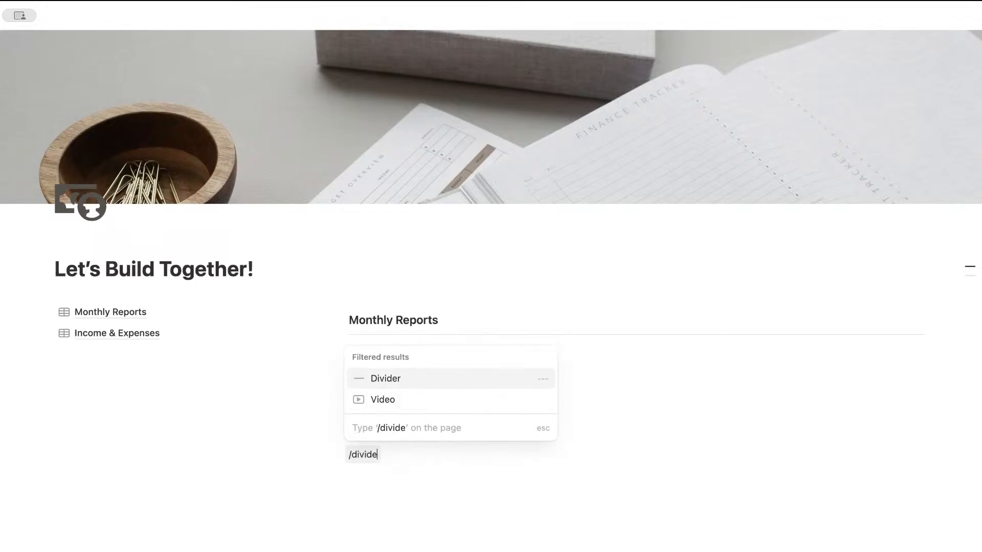
key(Return)
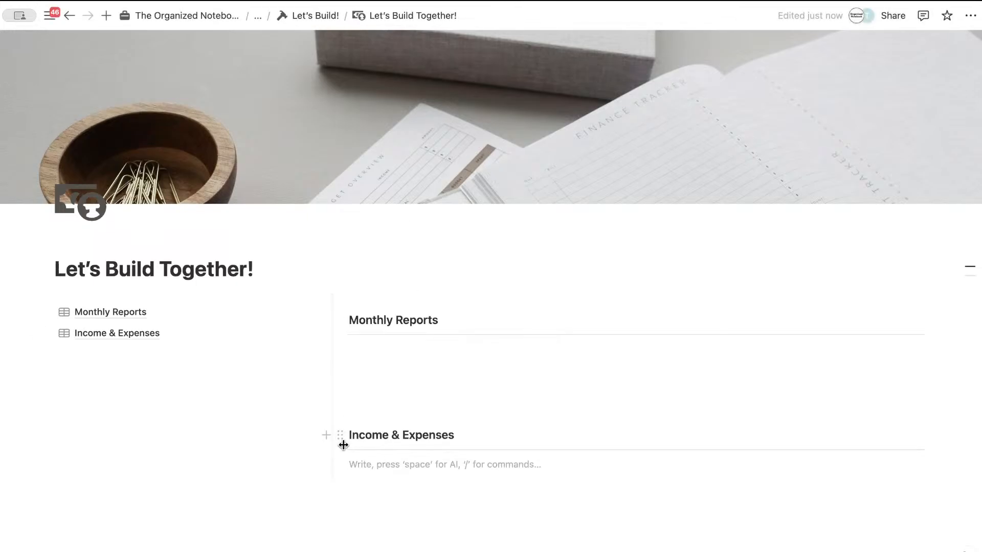
Step: Move the Income & Expenses heading and its divider out of the column to full width below, and start an empty line beneath them
scroll(343, 445, down, 3)
drag(341, 360, 316, 491)
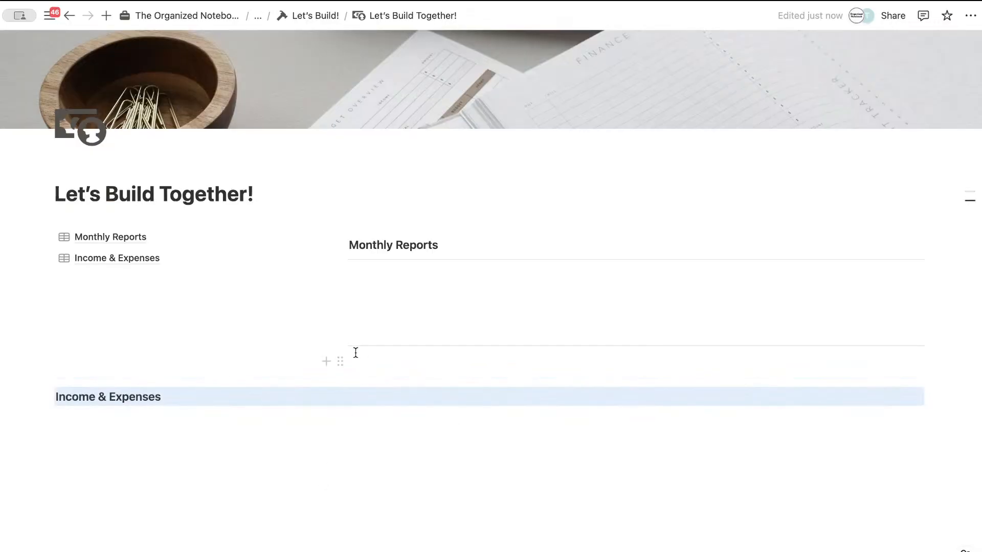
drag(342, 344, 274, 412)
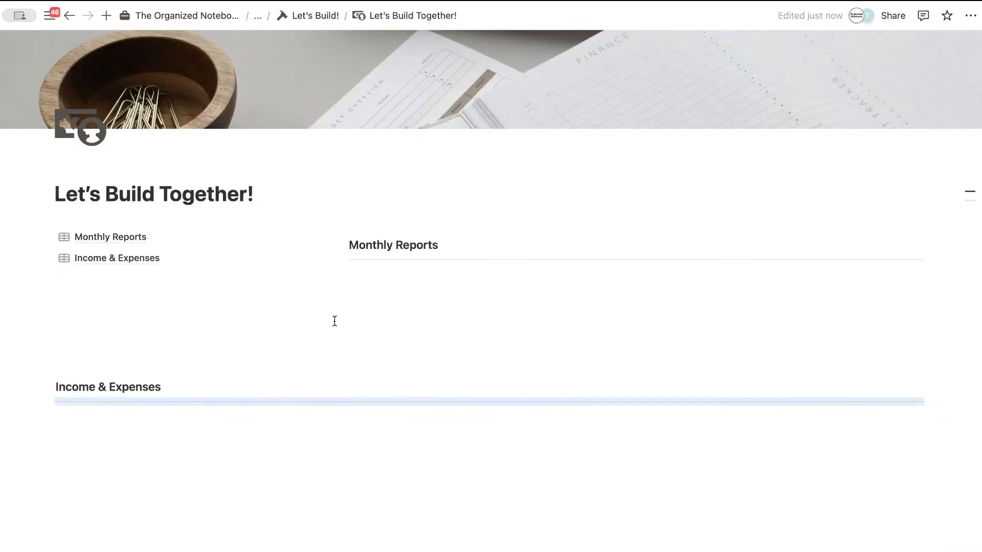
click(245, 424)
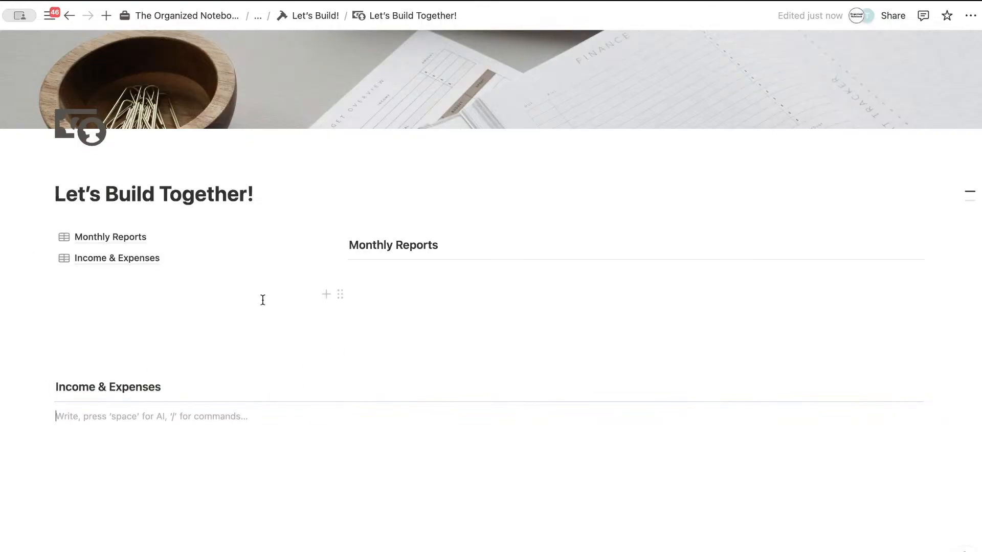
Step: Rename the "Let's Build Together!" page as "Finance Tracker"
triple_click(167, 197)
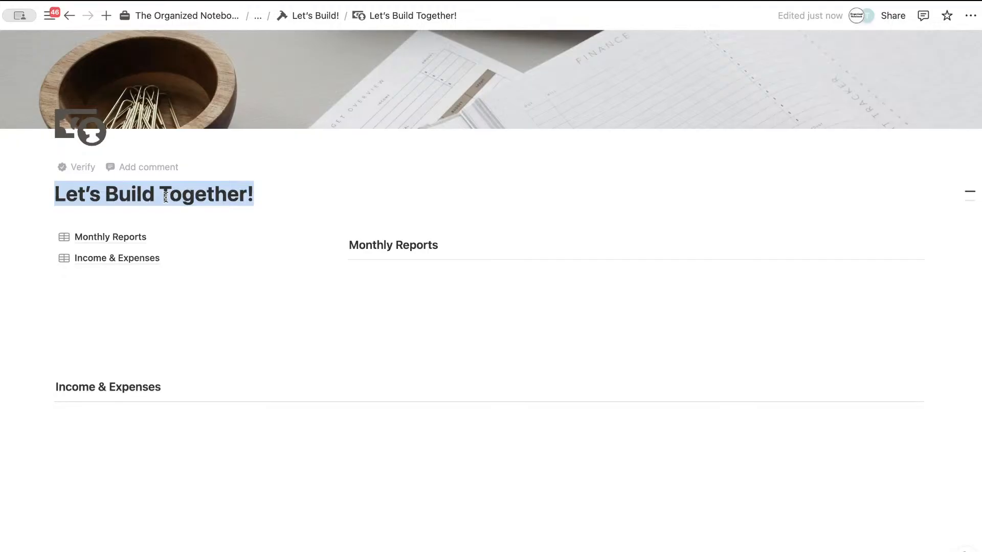
text(Fi)
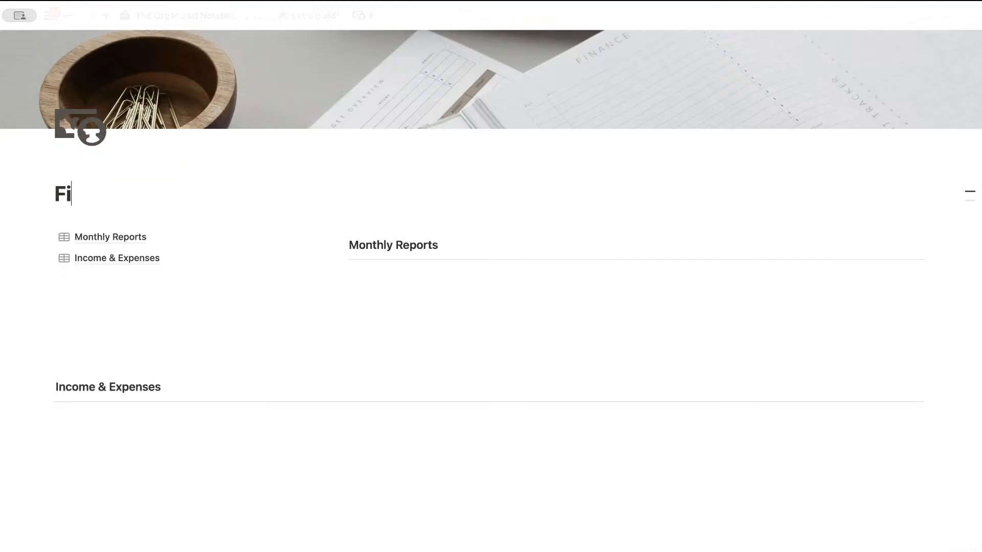
text(nance Tracker)
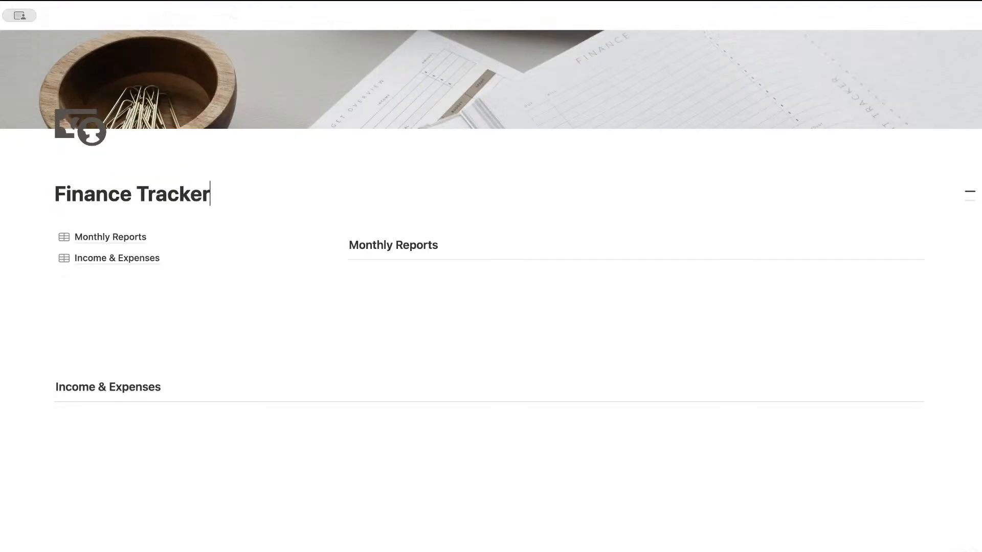
Step: Add a callout in the narrow first column and move the Monthly Reports and Income & Expenses databases into it
click(33, 239)
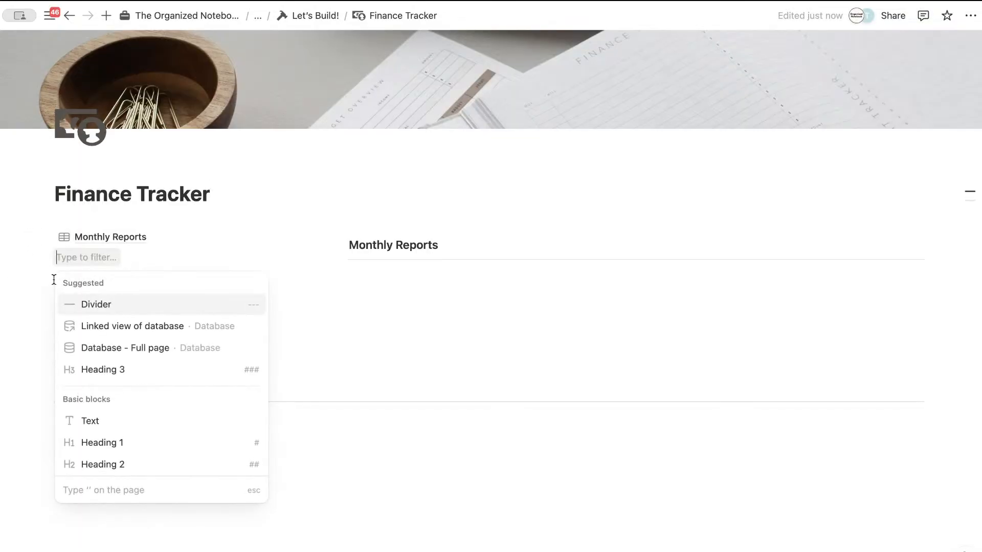
key(Escape)
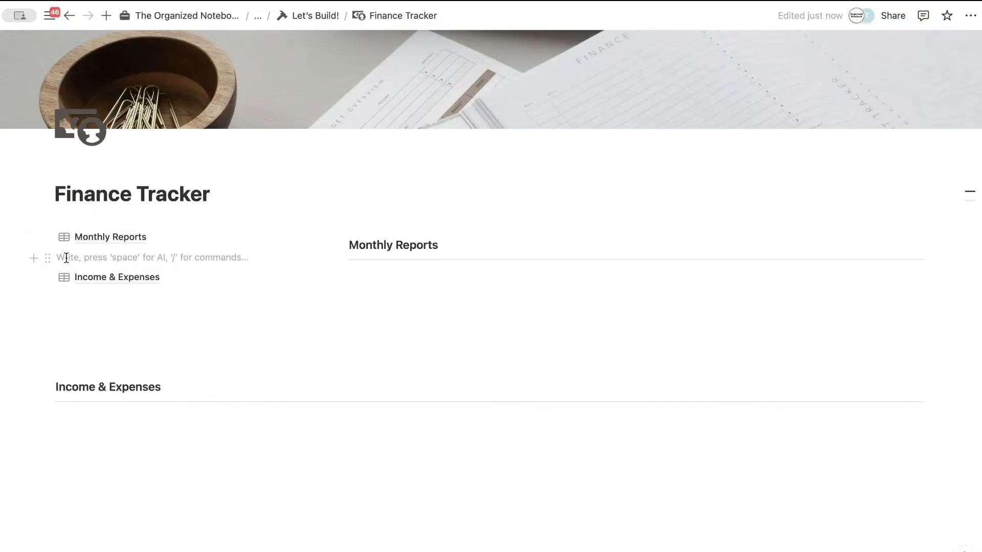
text(/call)
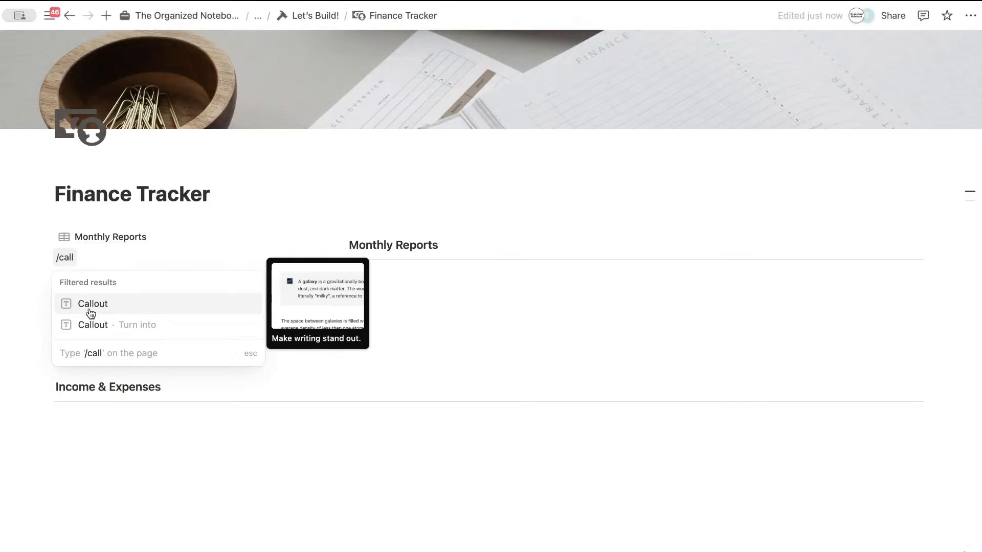
click(87, 312)
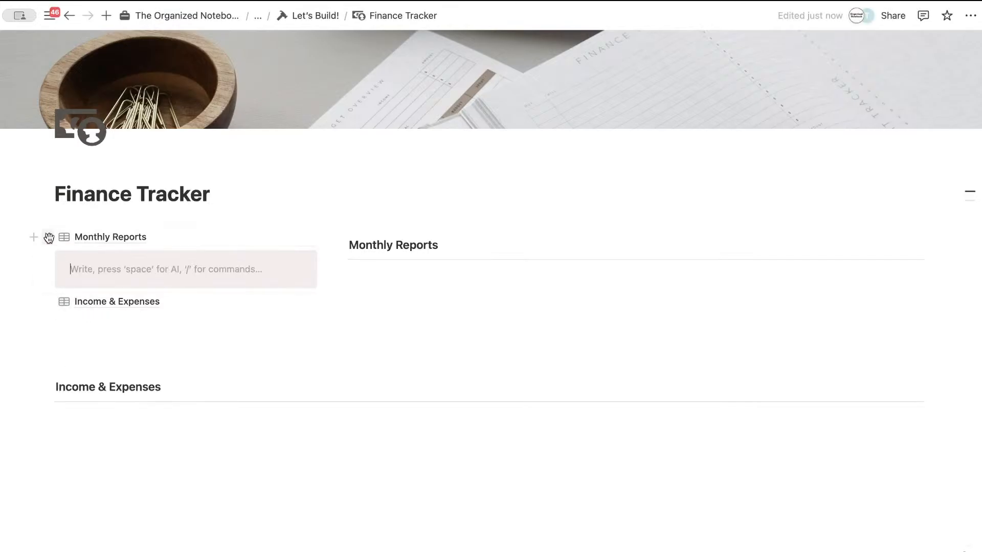
drag(47, 237, 103, 276)
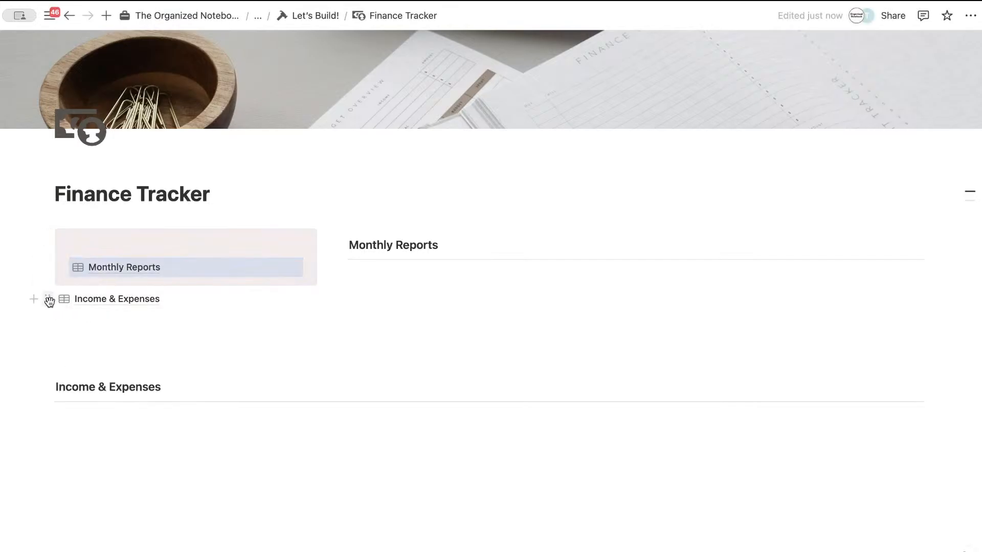
drag(48, 302, 118, 283)
Step: Title the callout "DATABASES" on its first line and make the title bold
click(100, 246)
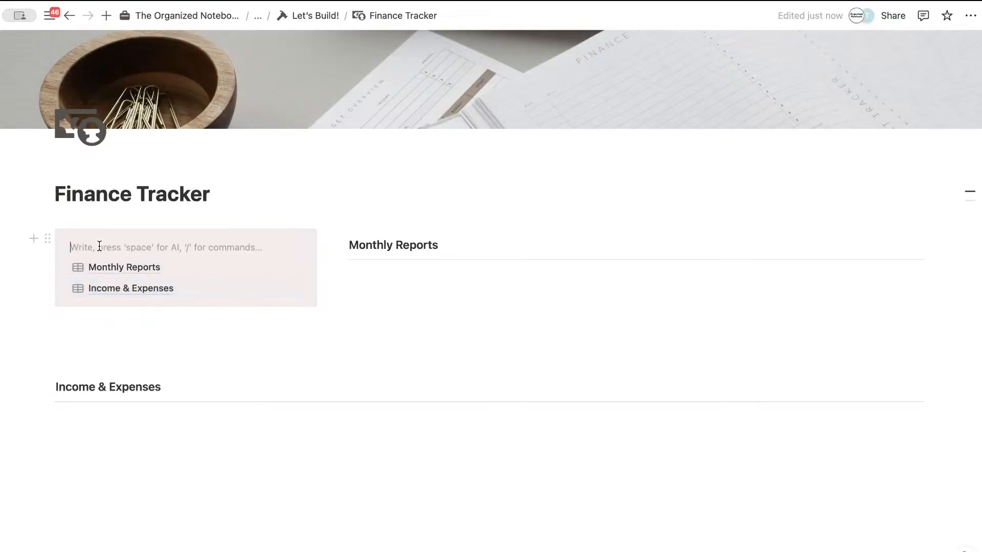
text(DATABASES)
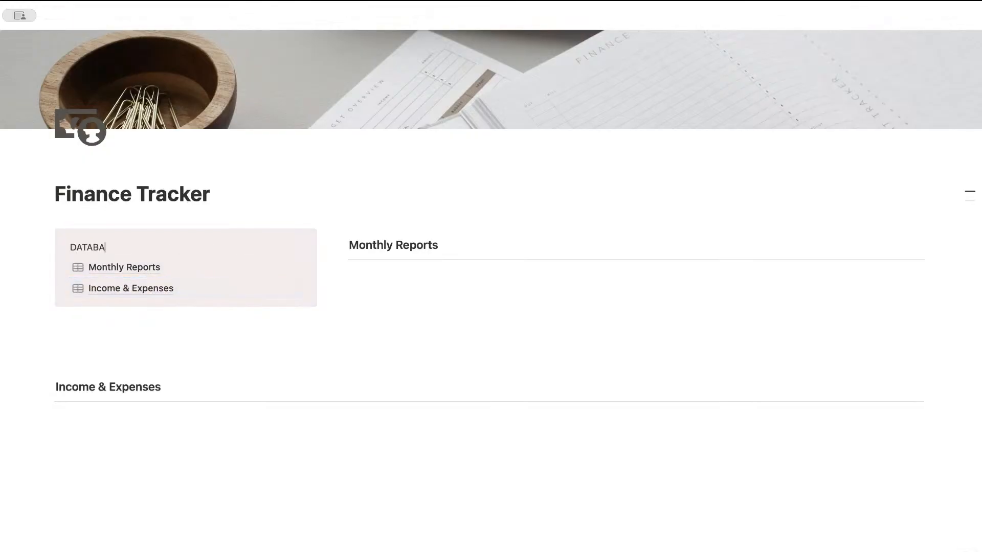
double_click(94, 246)
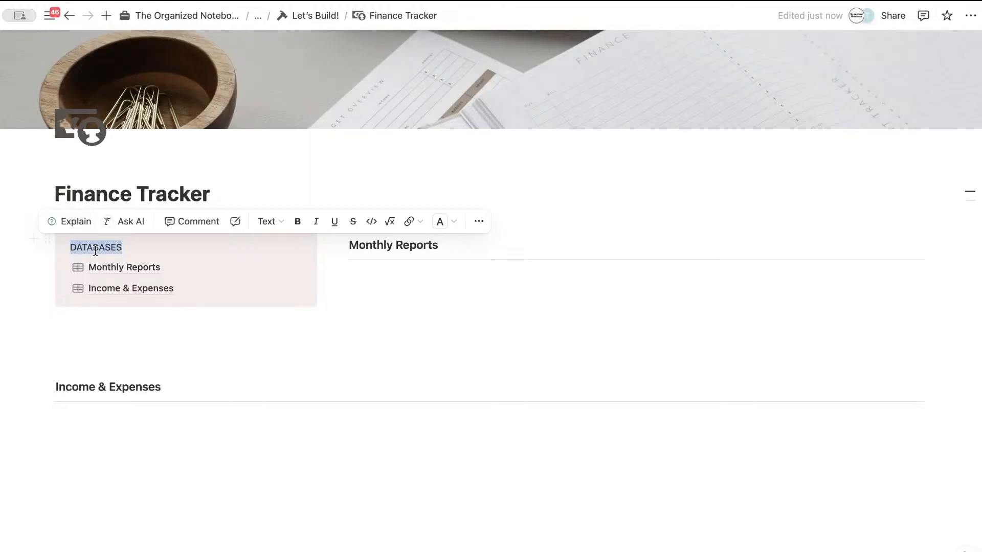
click(300, 224)
key(Escape)
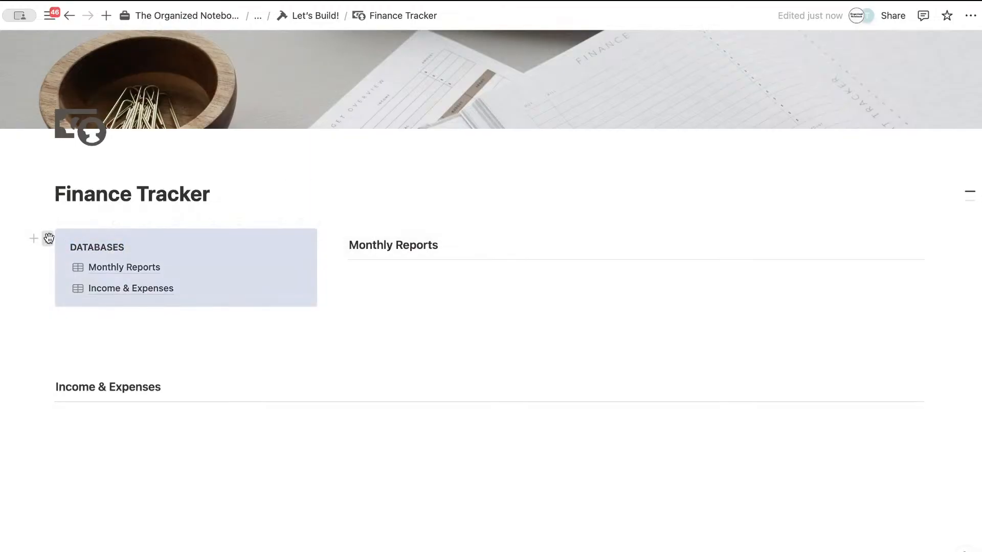
Step: Set the DATABASES callout to the default background and give it the database stack icon
click(48, 237)
mouse_move(120, 336)
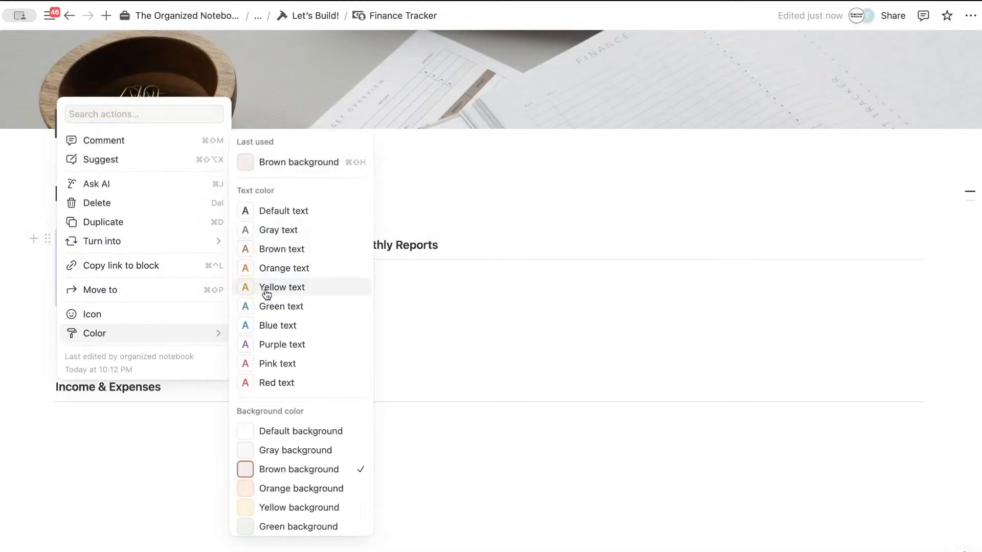
click(280, 432)
click(48, 238)
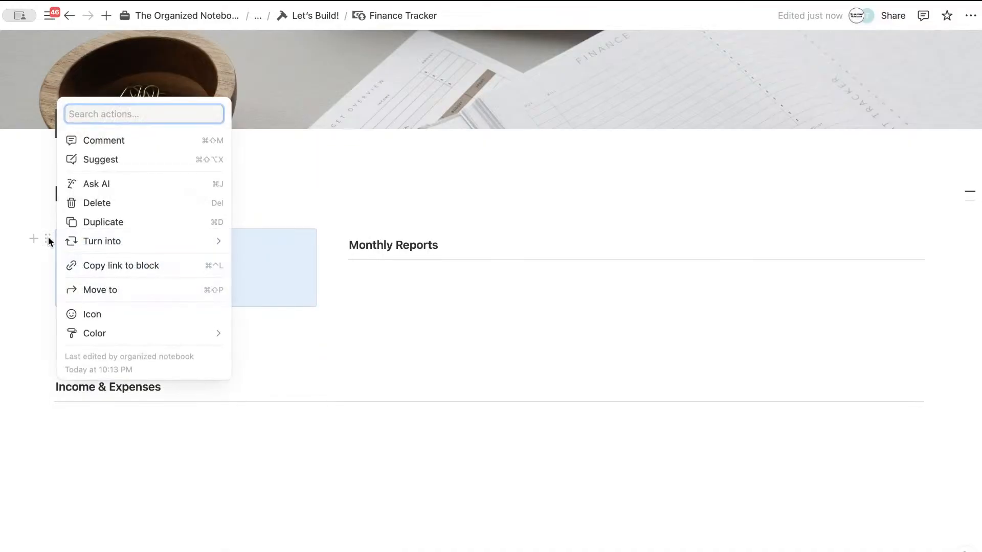
click(92, 317)
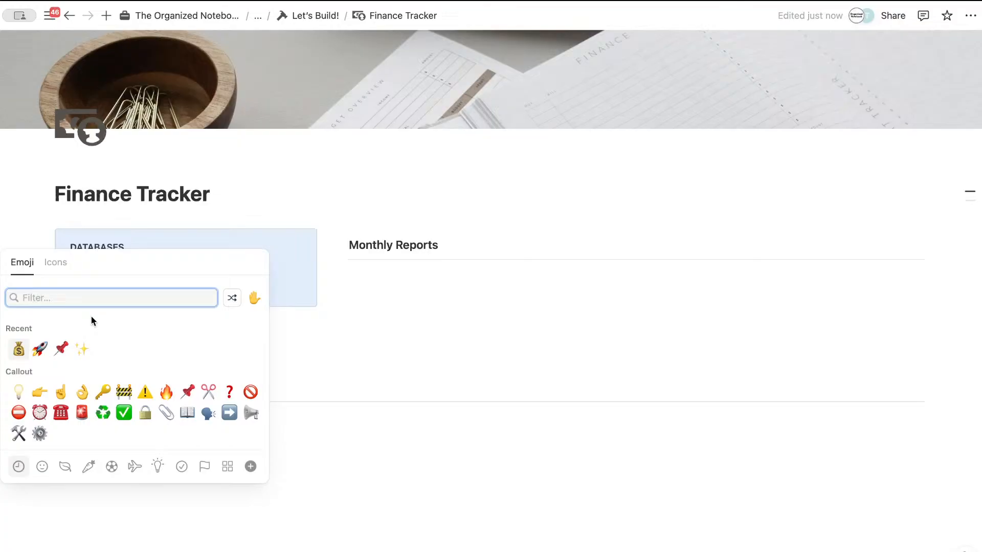
click(56, 263)
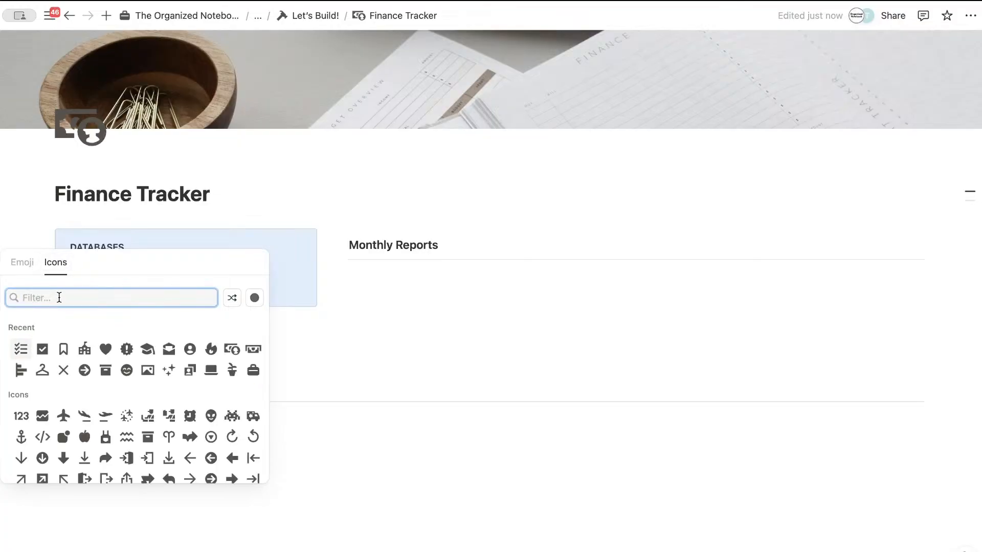
text(data)
click(20, 351)
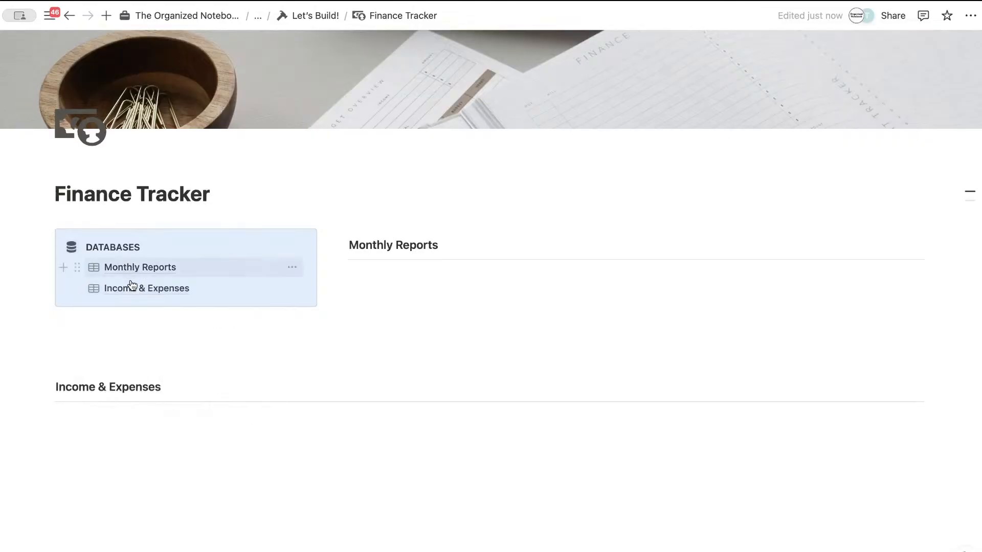
mouse_move(136, 299)
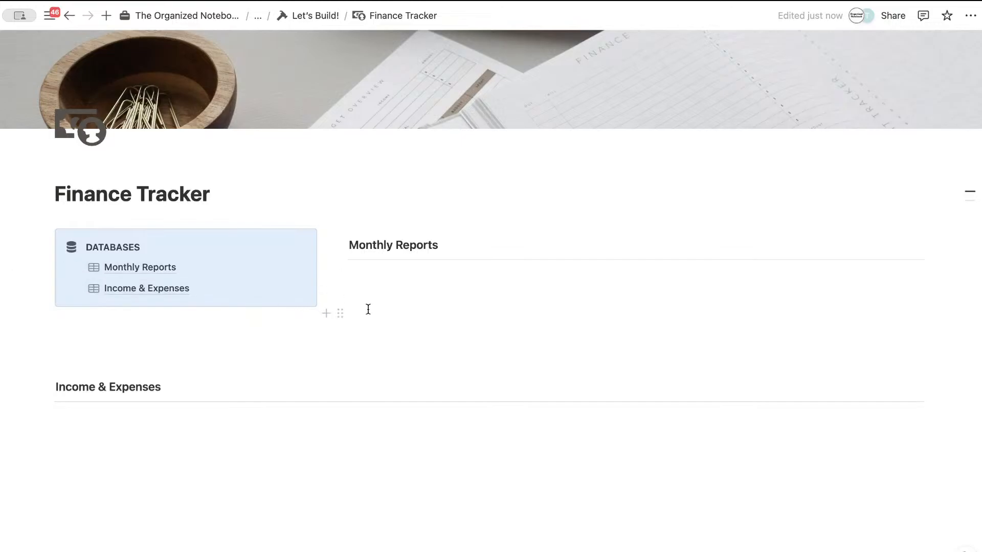
click(218, 355)
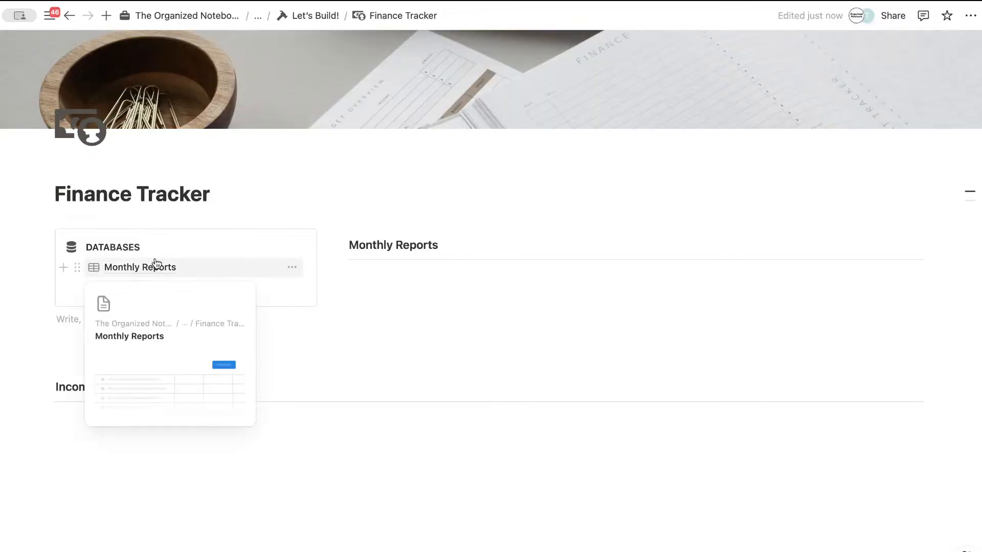
click(390, 281)
click(163, 433)
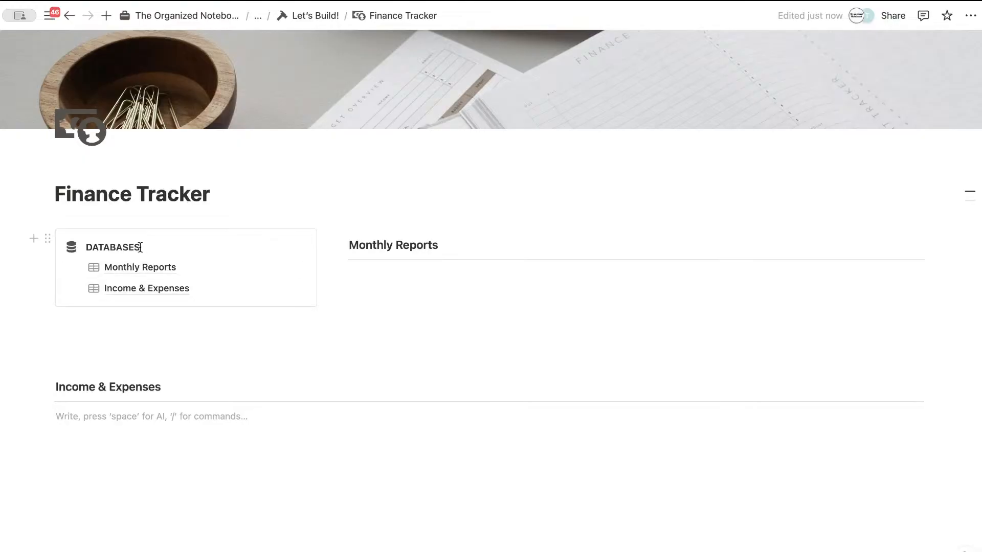
Step: Open the Income & Expenses database and give it the banknote icon found by searching "doll"
click(159, 288)
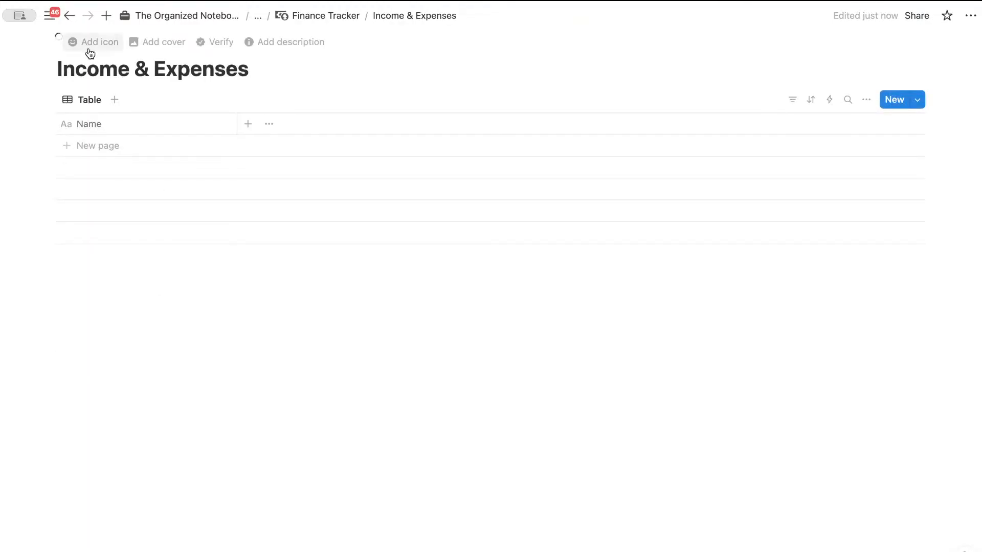
click(90, 43)
click(57, 98)
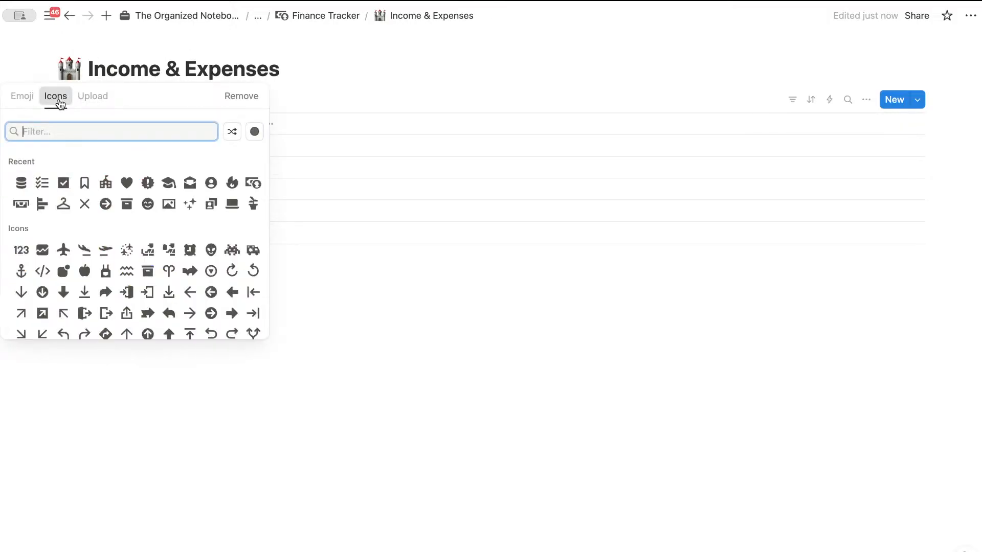
text(doll)
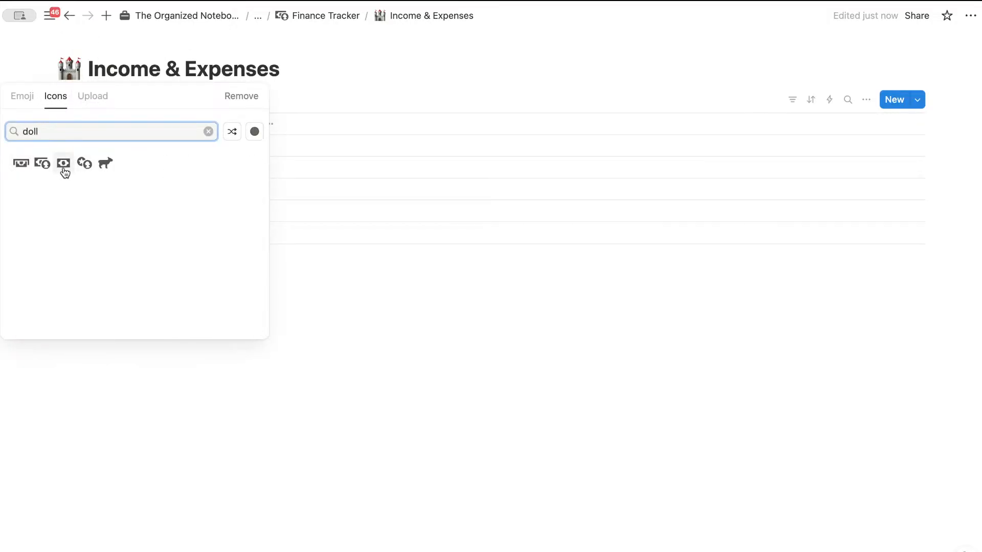
click(64, 164)
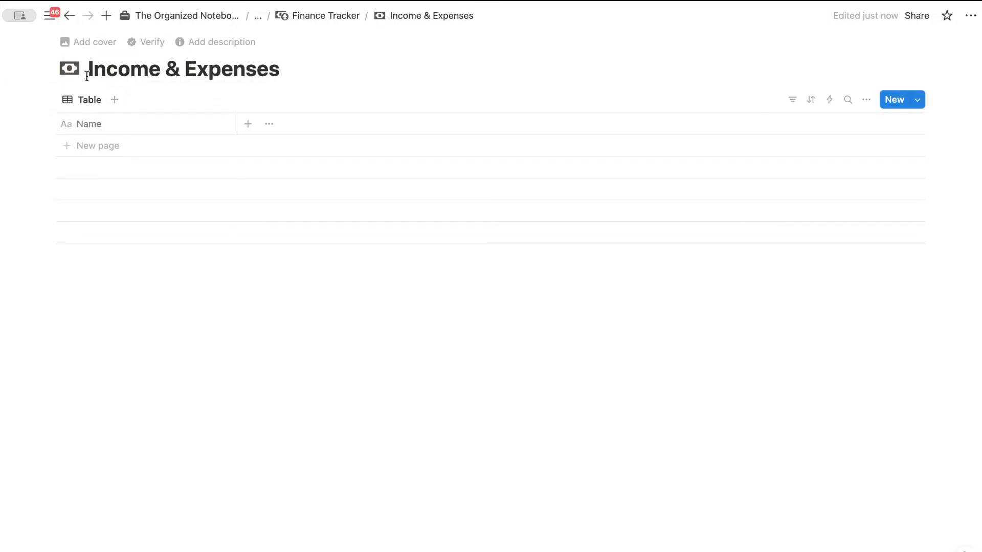
Step: Add a first entry named "Groceries" to the Income & Expenses table
click(149, 148)
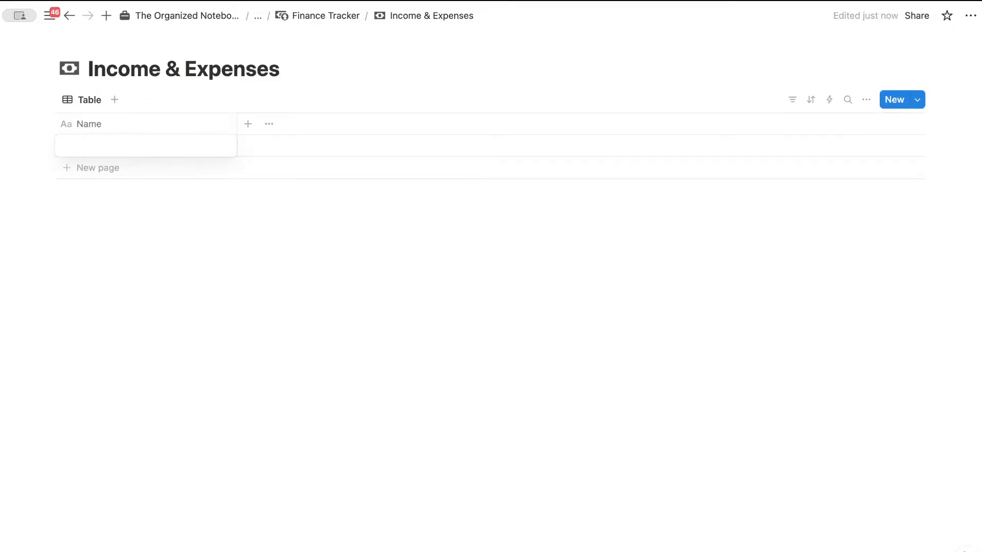
text(Groceries)
key(Escape)
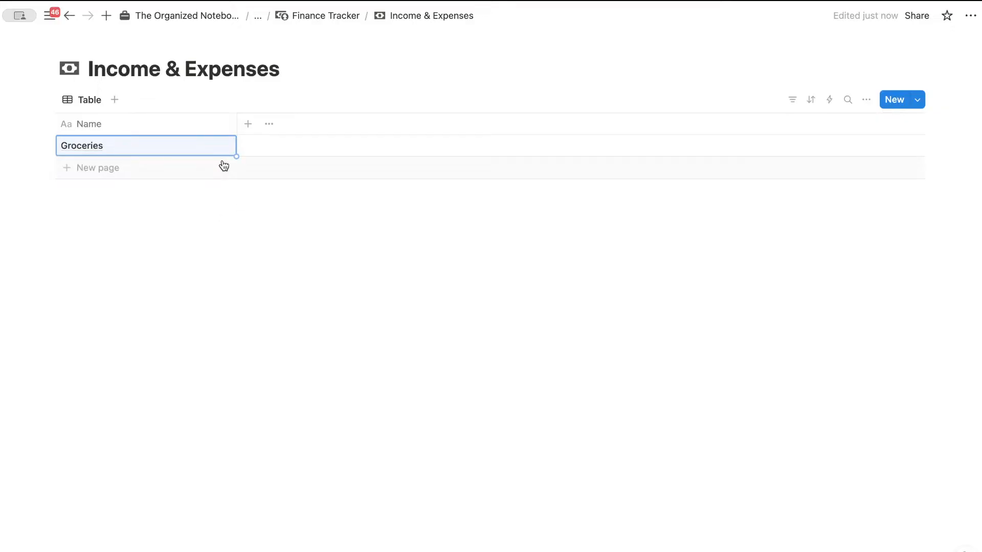
Step: Add a Date property to the table and set the Groceries entry's date to April 28, 2025
click(251, 126)
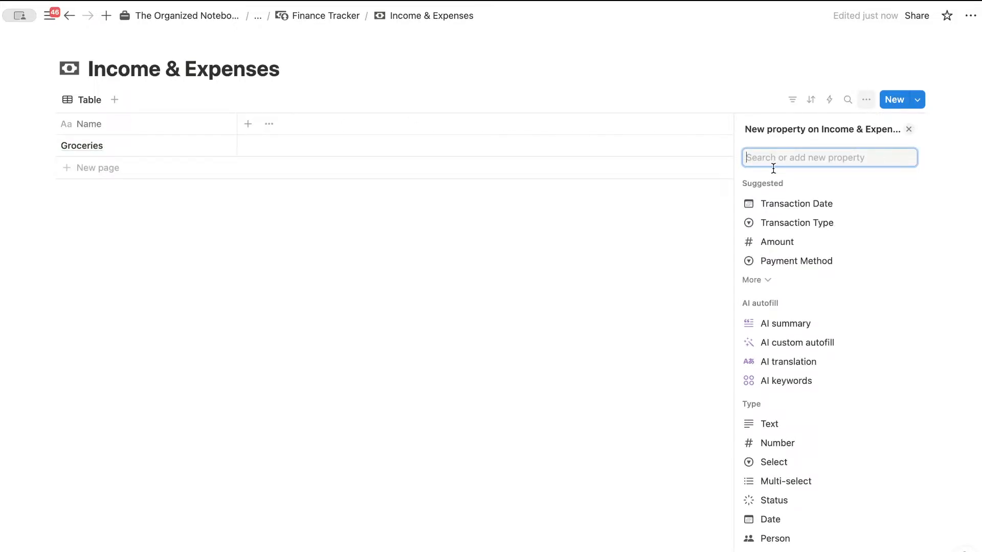
text(date)
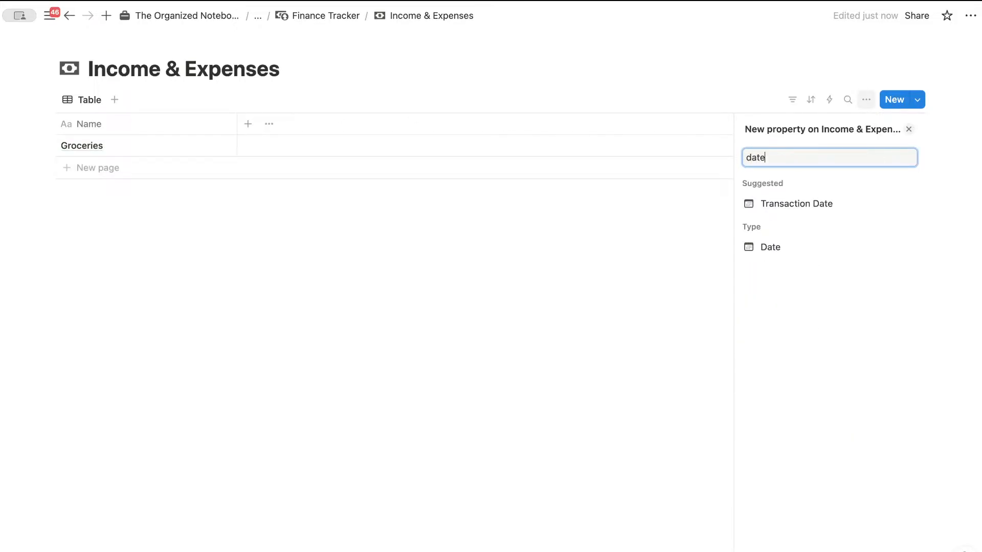
click(780, 254)
click(297, 148)
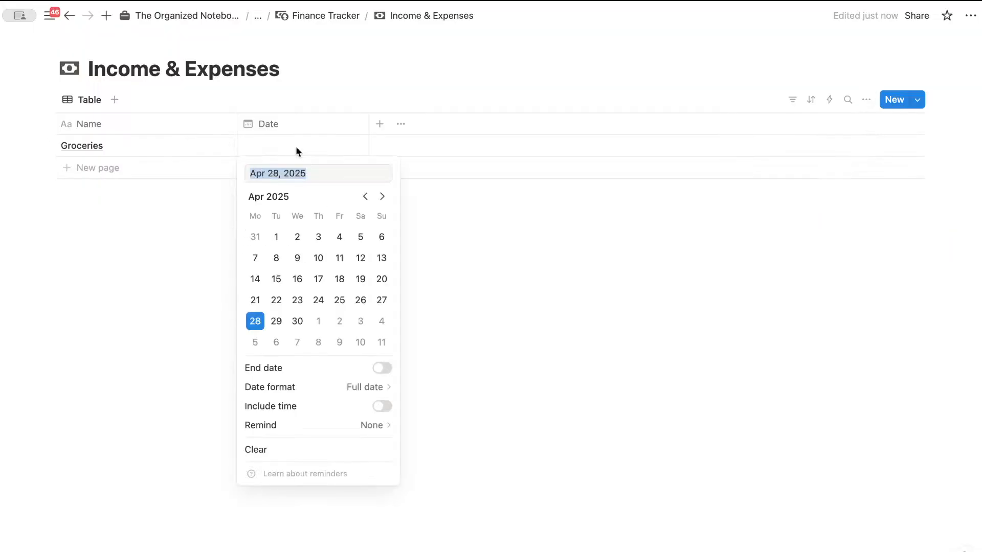
click(256, 322)
click(474, 240)
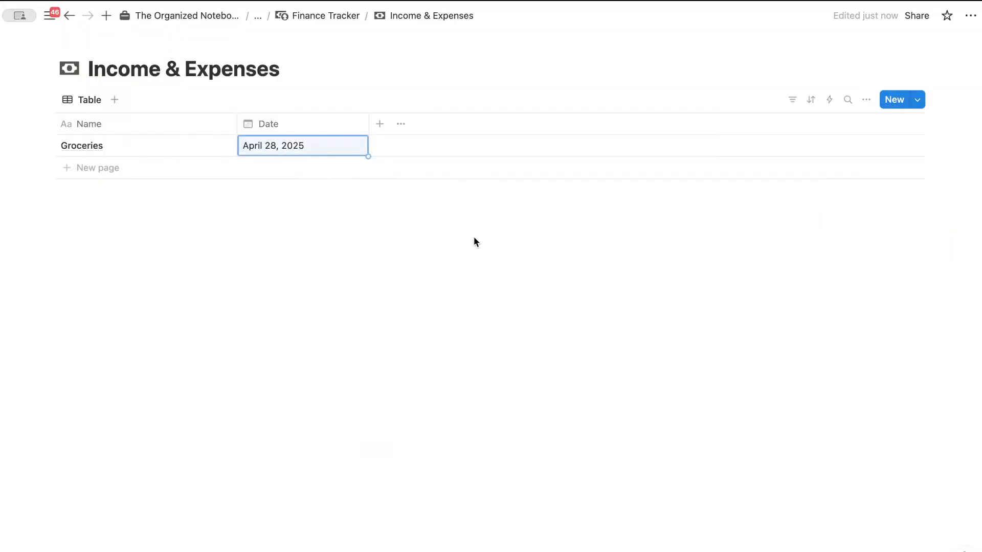
Step: Add a Number property to the Income & Expenses table and set its number format to US Dollar
click(380, 125)
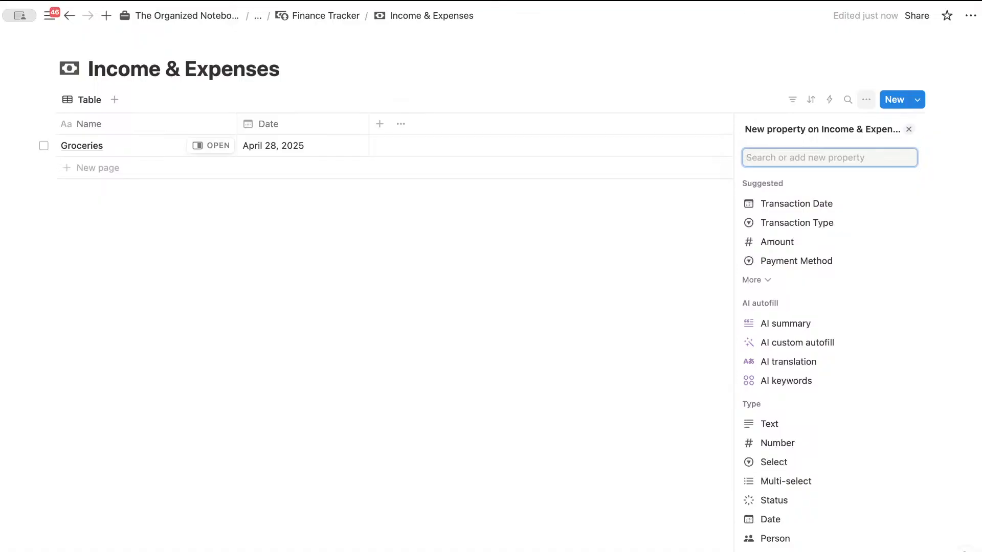
text(num)
click(791, 203)
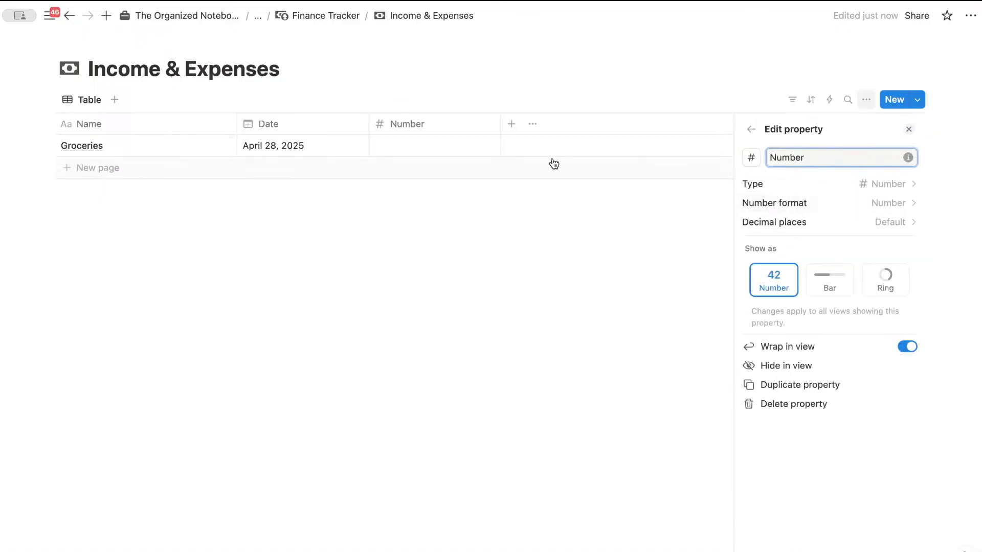
click(817, 185)
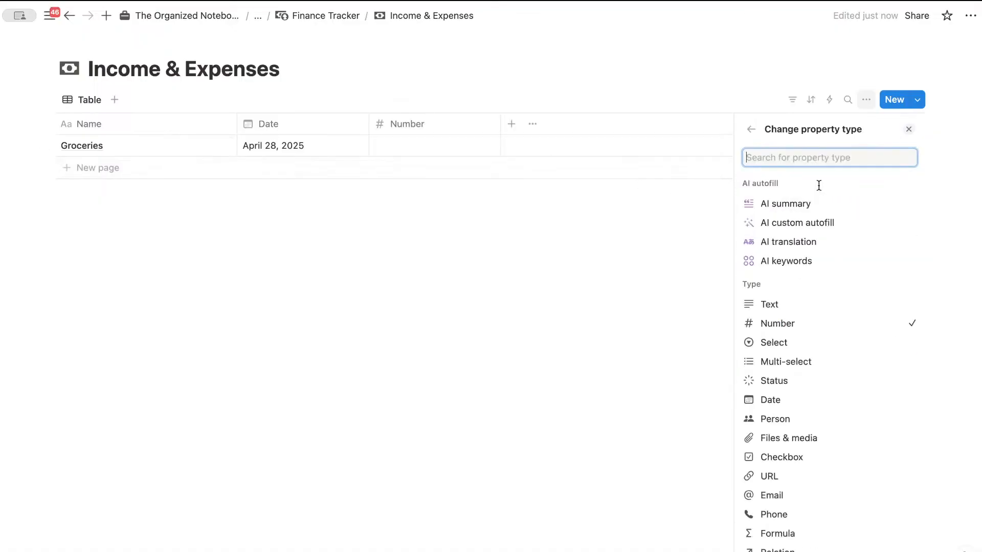
click(750, 128)
click(847, 205)
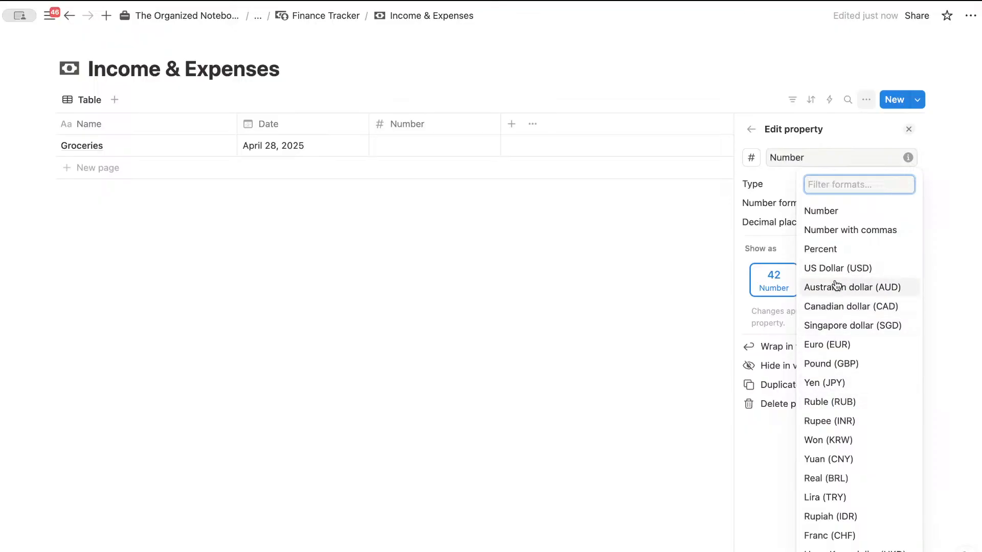
scroll(837, 413, down, 1)
scroll(818, 406, down, 3)
scroll(833, 412, up, 4)
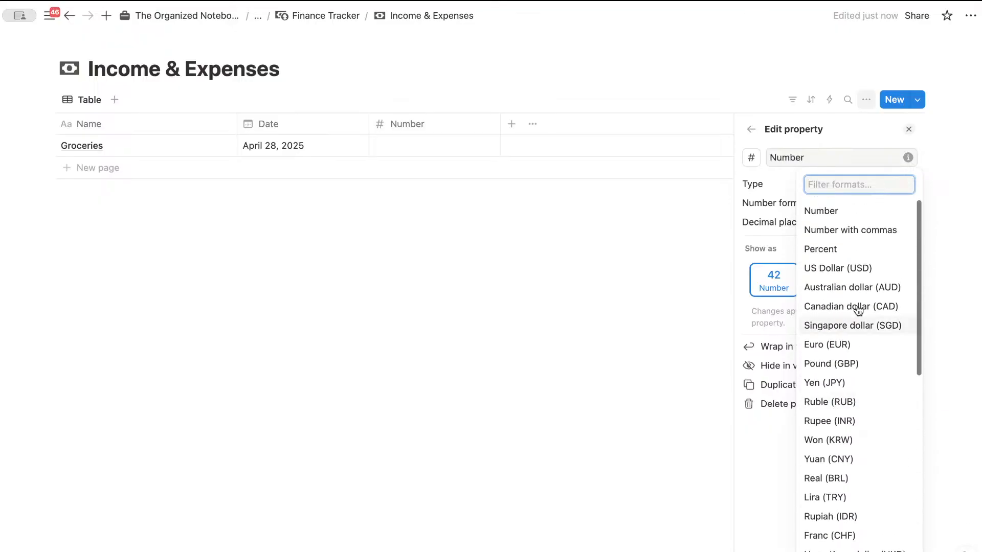
click(859, 268)
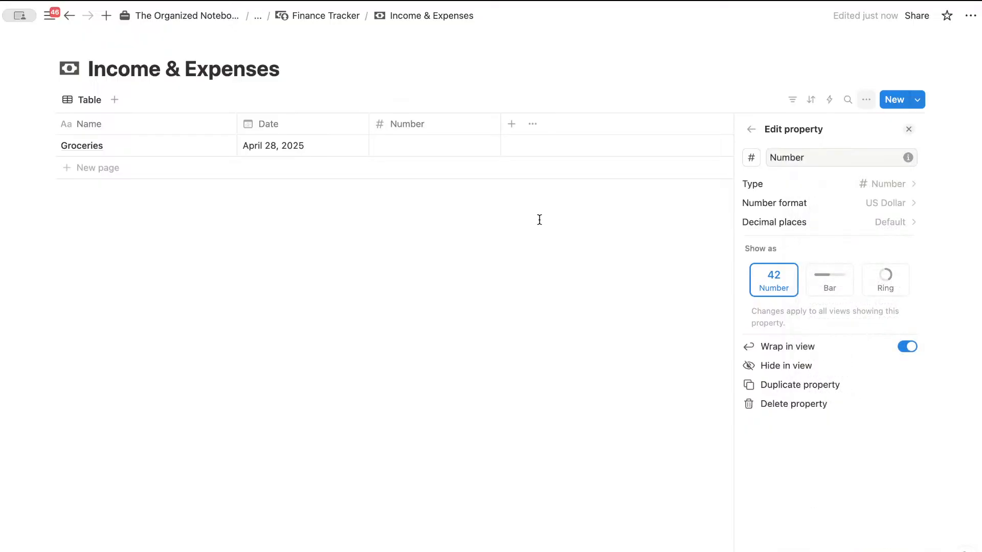
Step: Rename the US Dollar number property as "Amount"
double_click(805, 155)
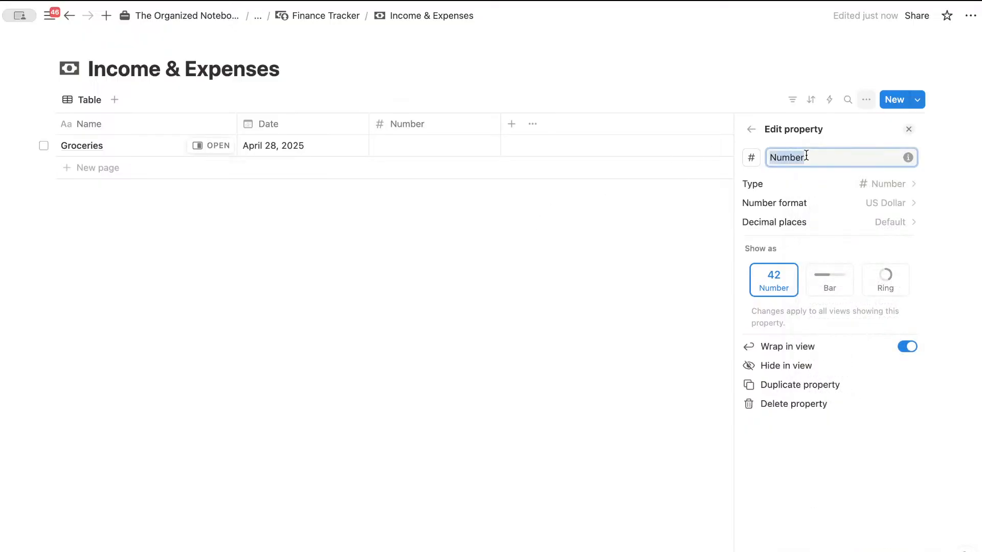
key(BackSpace)
text(Amount)
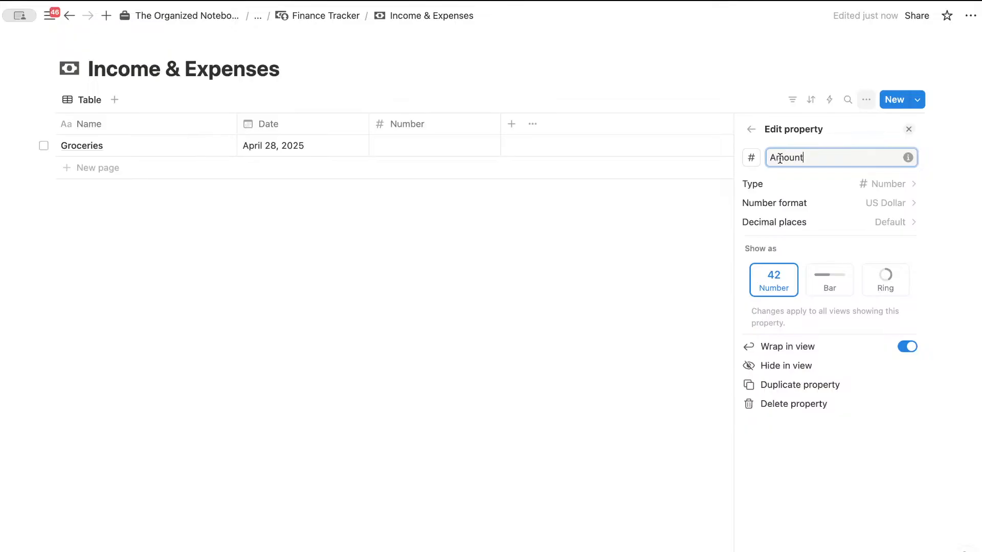
Step: Change the Amount property's icon to the banknote with a coin and set the Groceries entry's amount to 40 dollars
click(751, 157)
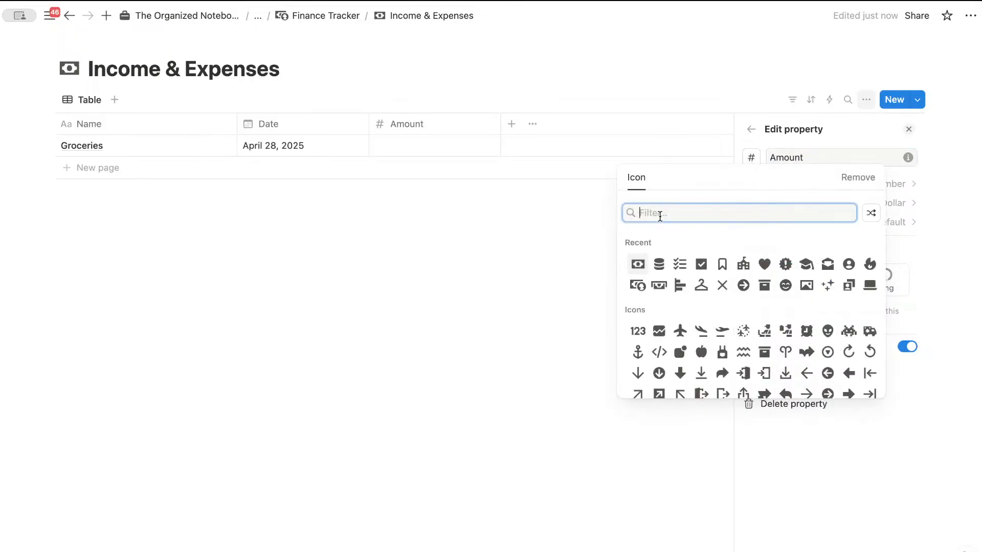
click(638, 287)
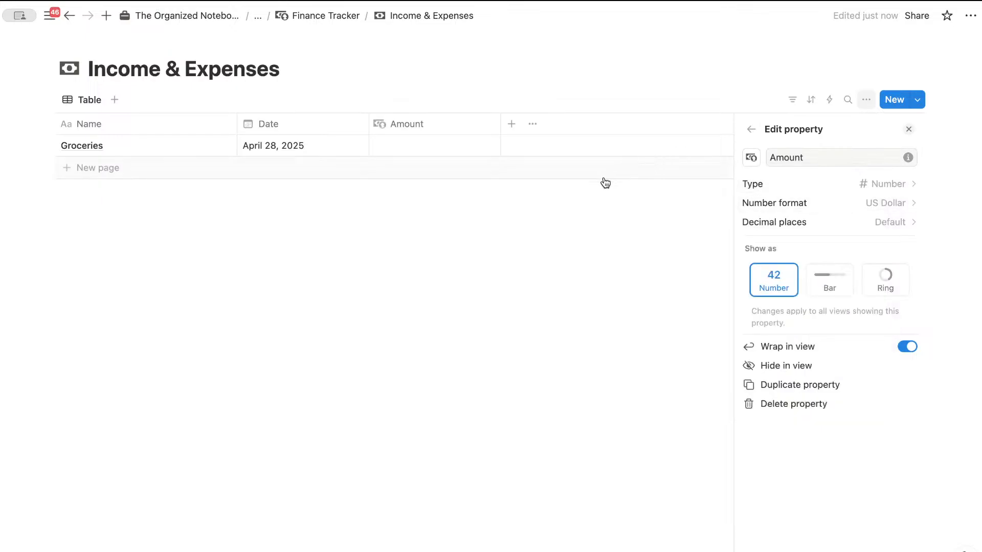
click(437, 146)
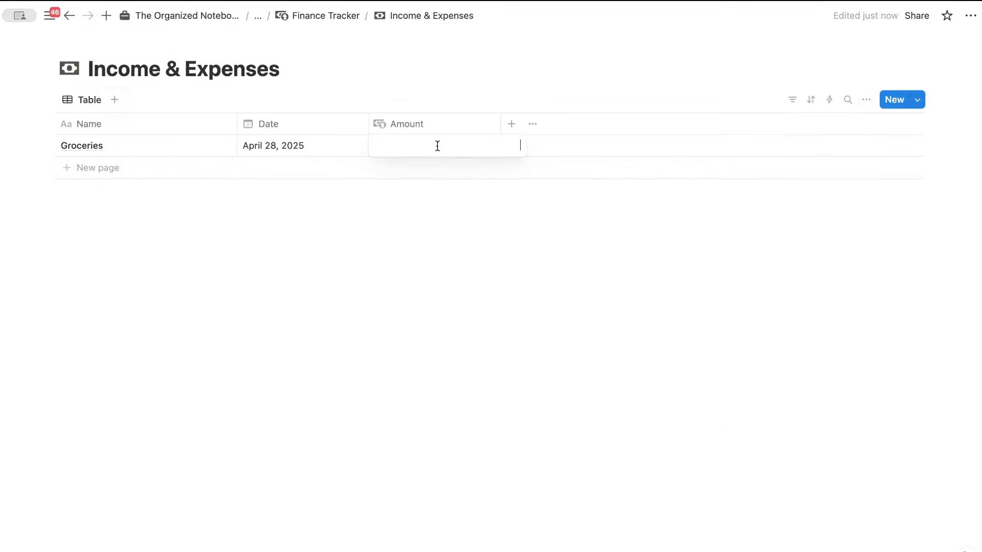
text(40)
key(Return)
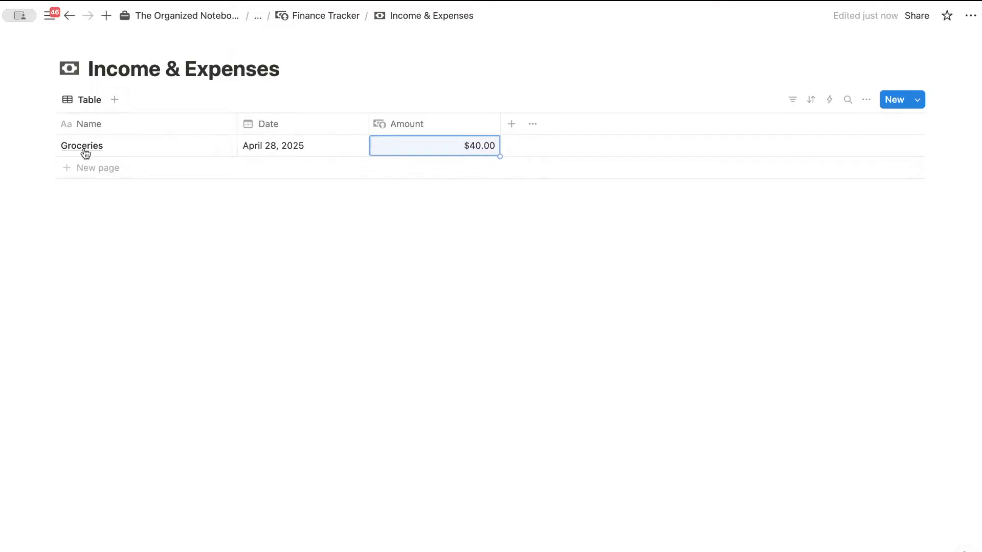
Step: Add a Select property named "Type" to the Income & Expenses table
click(512, 127)
text(select)
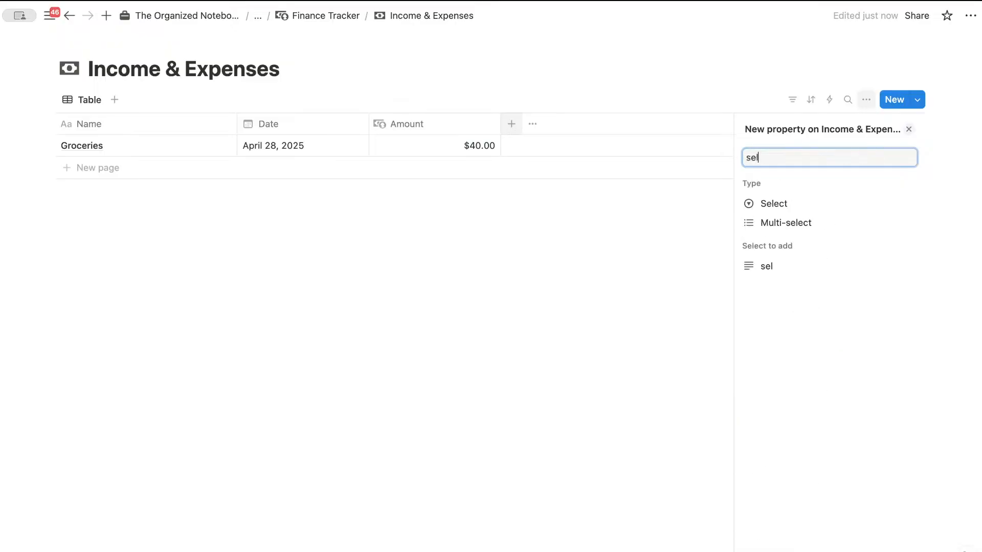
click(783, 204)
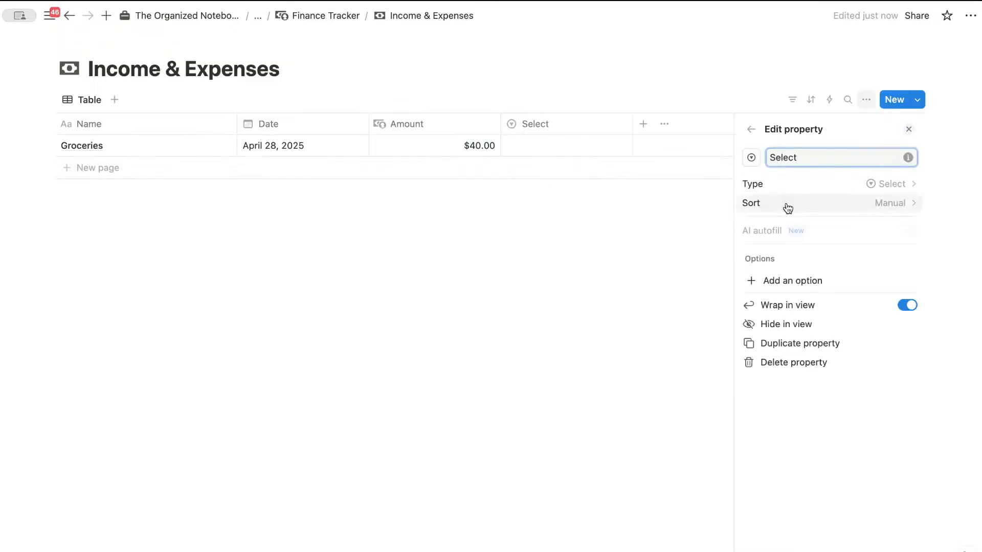
double_click(810, 157)
key(BackSpace)
text(Type)
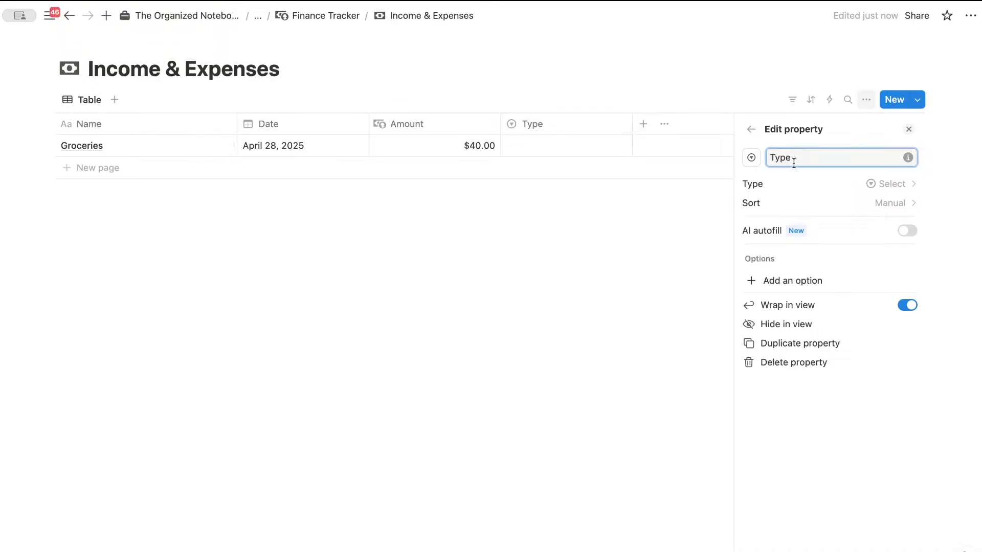
click(643, 217)
Step: Create the options "Expense" and "Income" for the Type property from the Groceries row
click(569, 148)
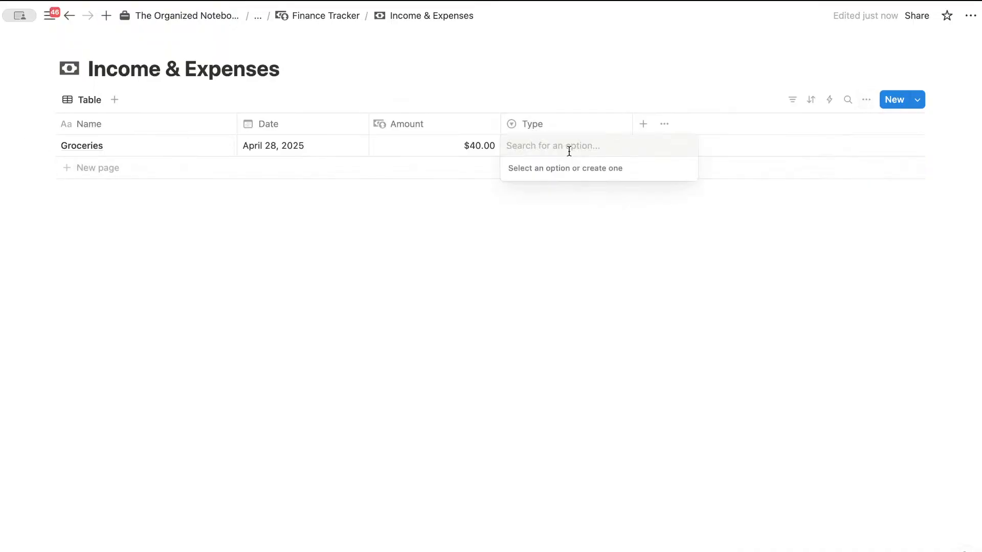
text(Expense)
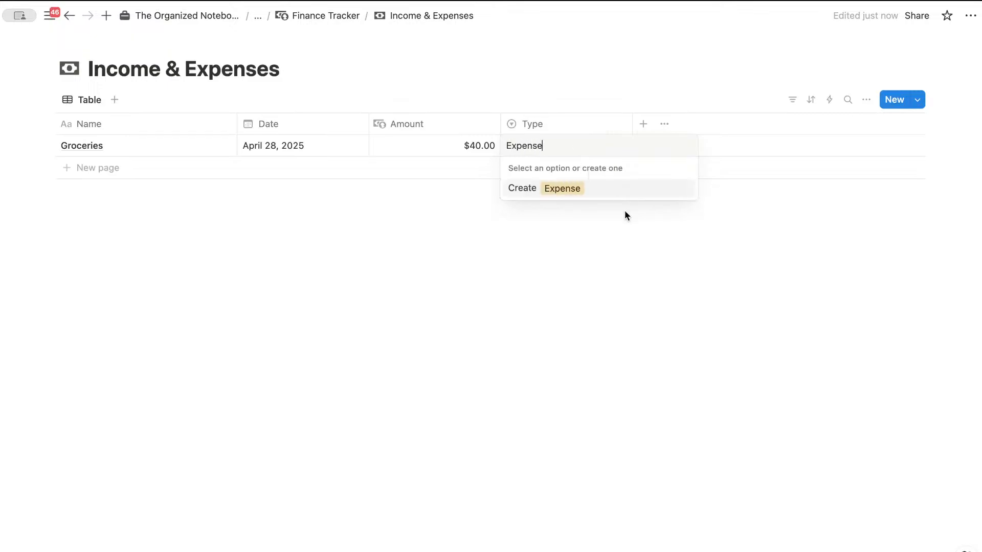
click(609, 193)
click(560, 150)
key(BackSpace)
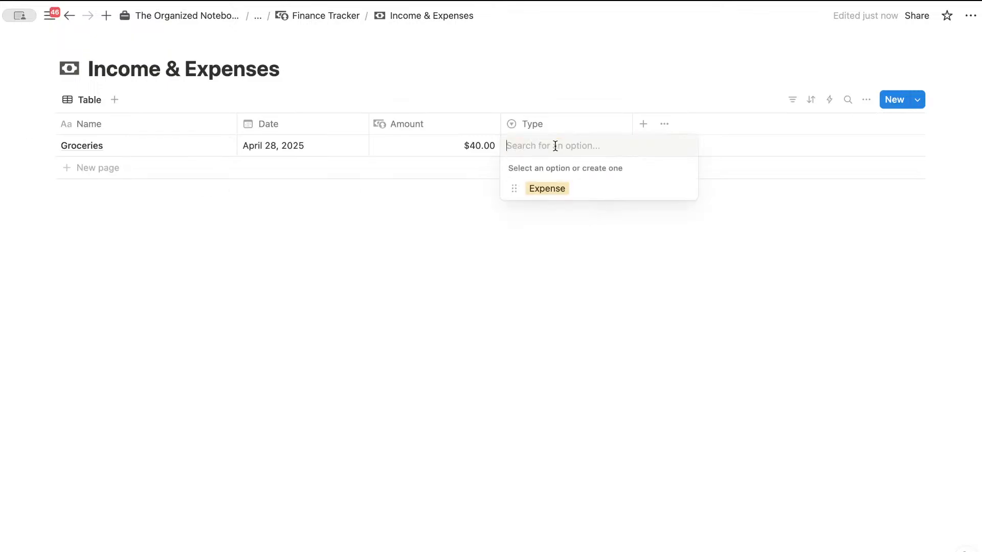
text(Income)
key(Return)
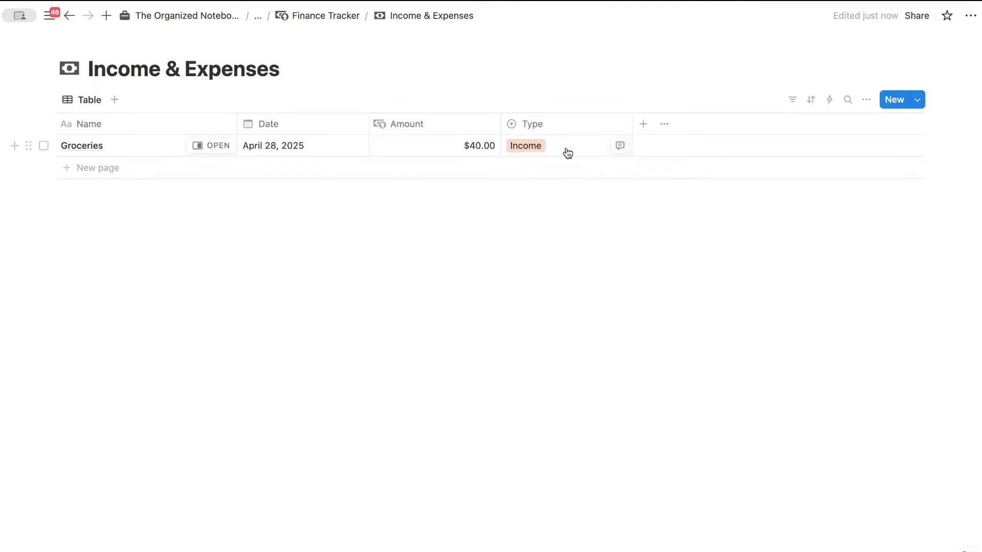
Step: Color the Expense option red and the Income option green, and set the Groceries entry's type to Expense
click(566, 149)
click(686, 189)
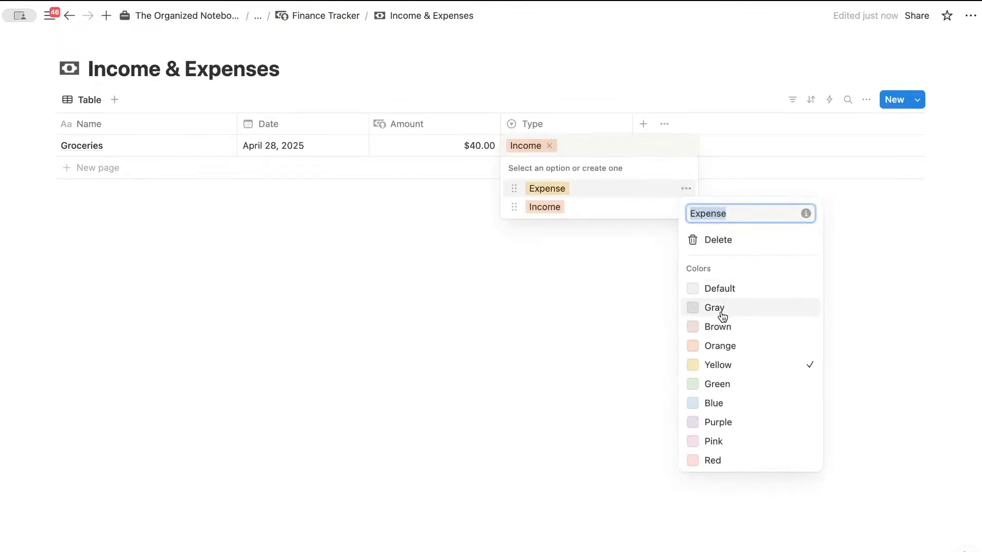
click(726, 460)
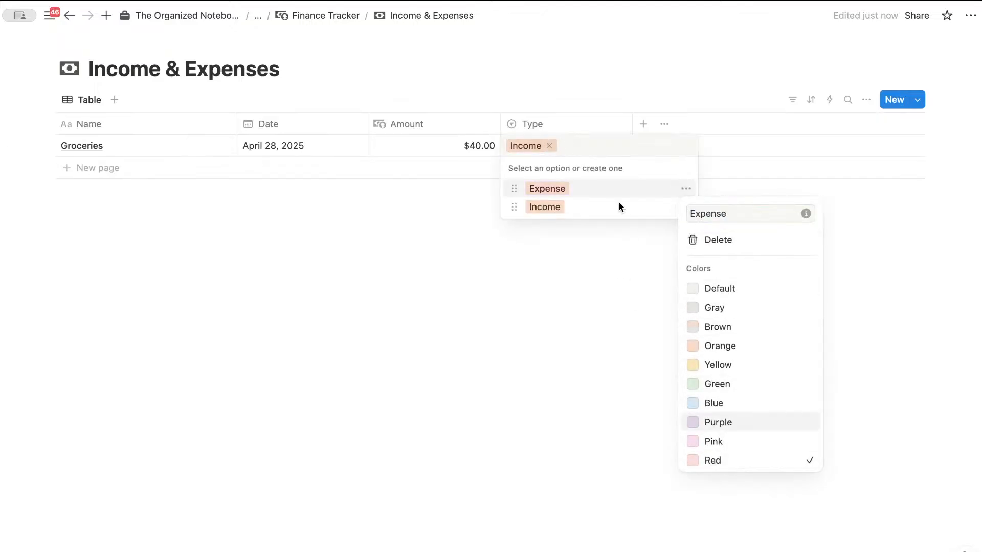
click(642, 201)
click(686, 207)
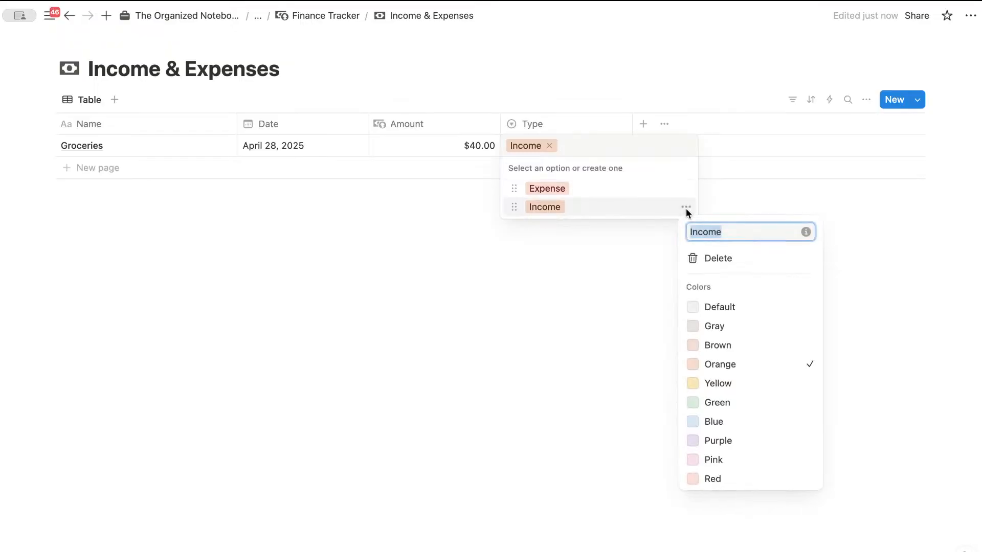
click(734, 408)
click(584, 327)
key(Escape)
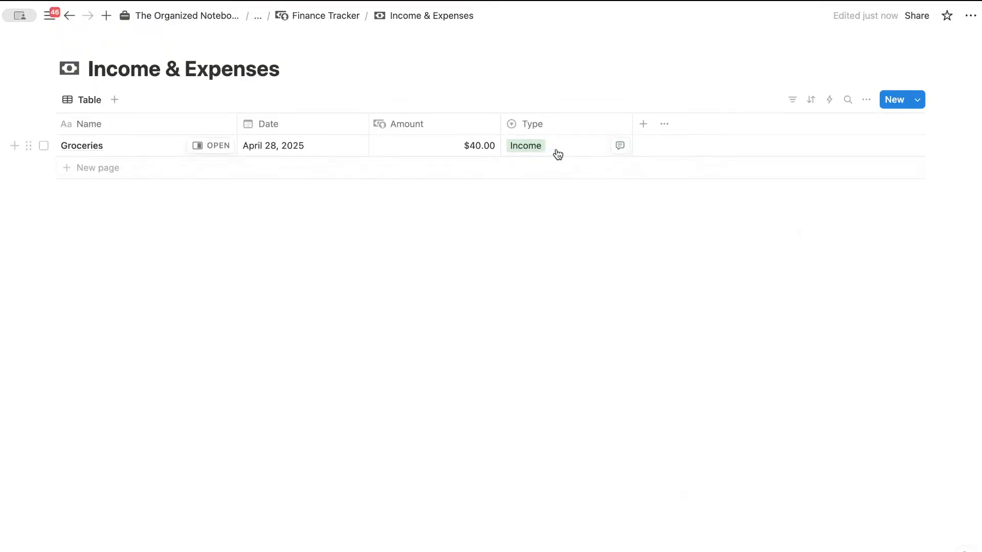
click(557, 149)
click(560, 188)
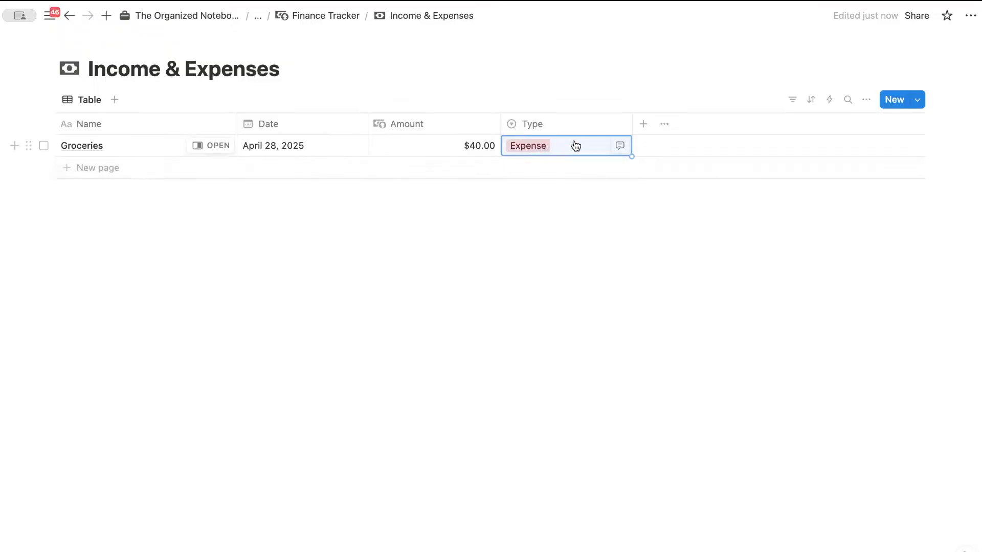
Step: Add another Select property to the Income & Expenses table and name it "Category"
click(644, 126)
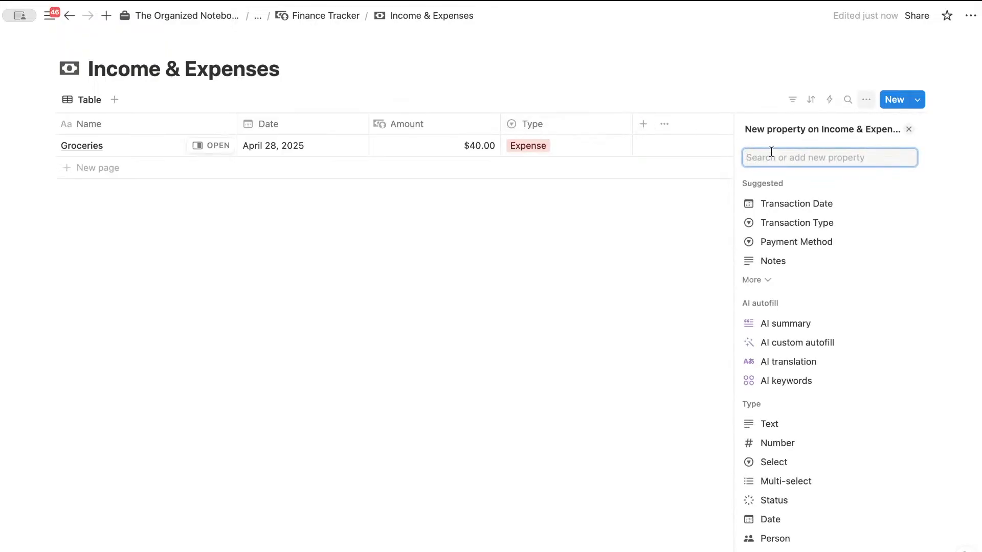
click(783, 463)
double_click(797, 155)
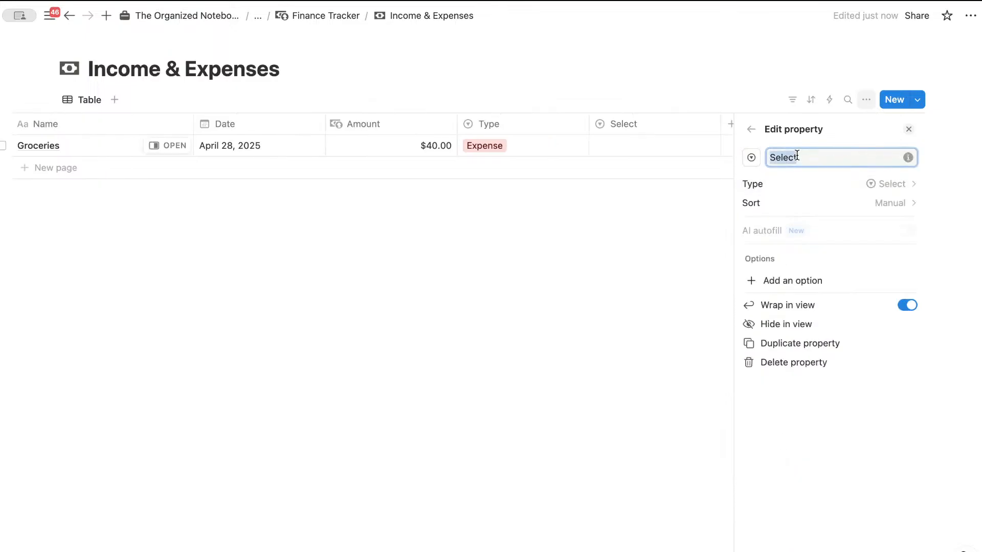
key(BackSpace)
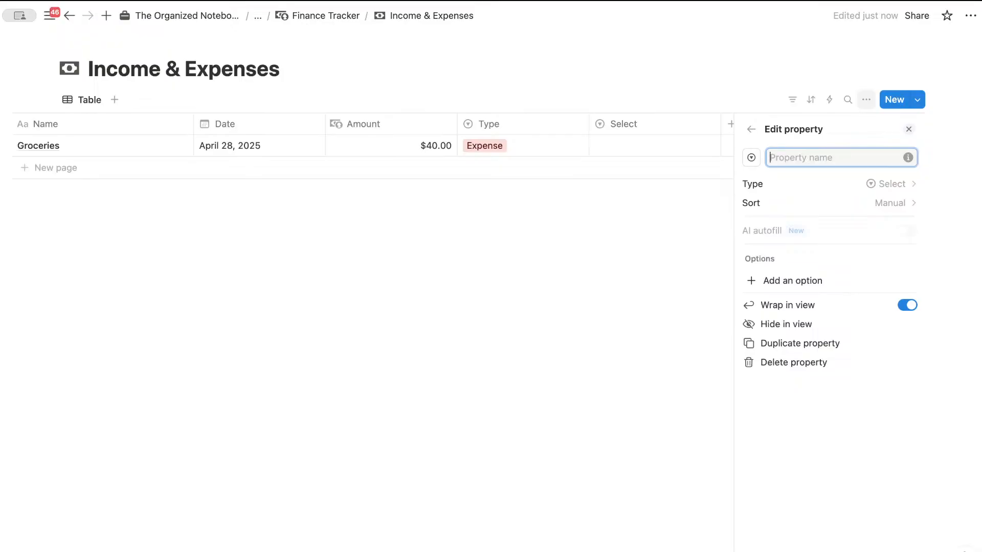
text(Category)
Step: Create a "Food" category option and assign it to the Groceries entry
click(676, 149)
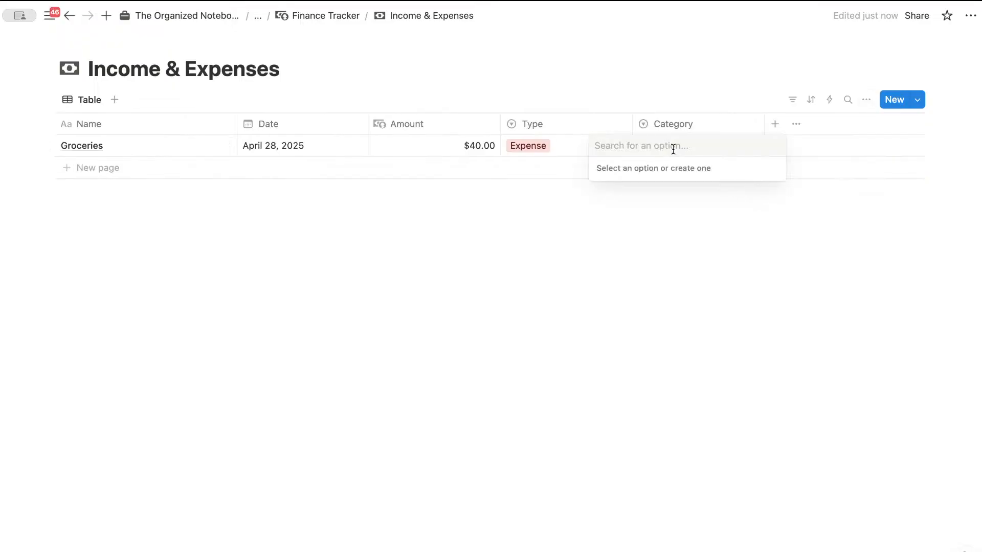
text(Food)
key(Return)
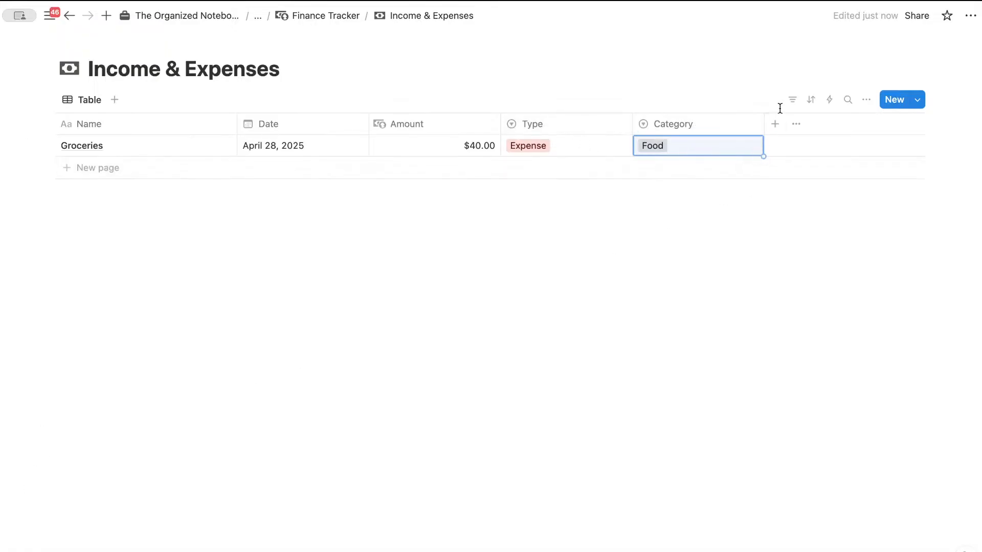
Step: Add a Files & media property to the Income & Expenses table
click(776, 124)
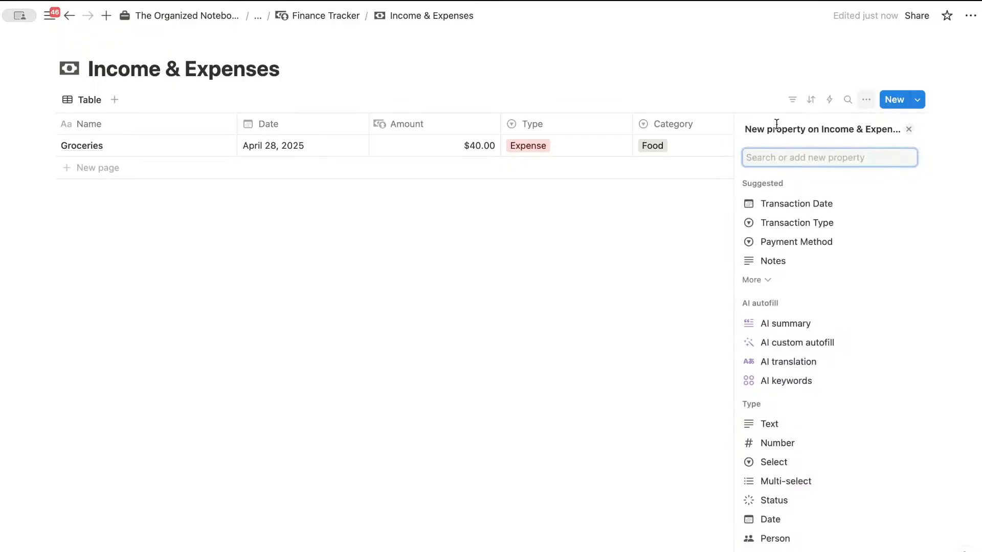
text(file)
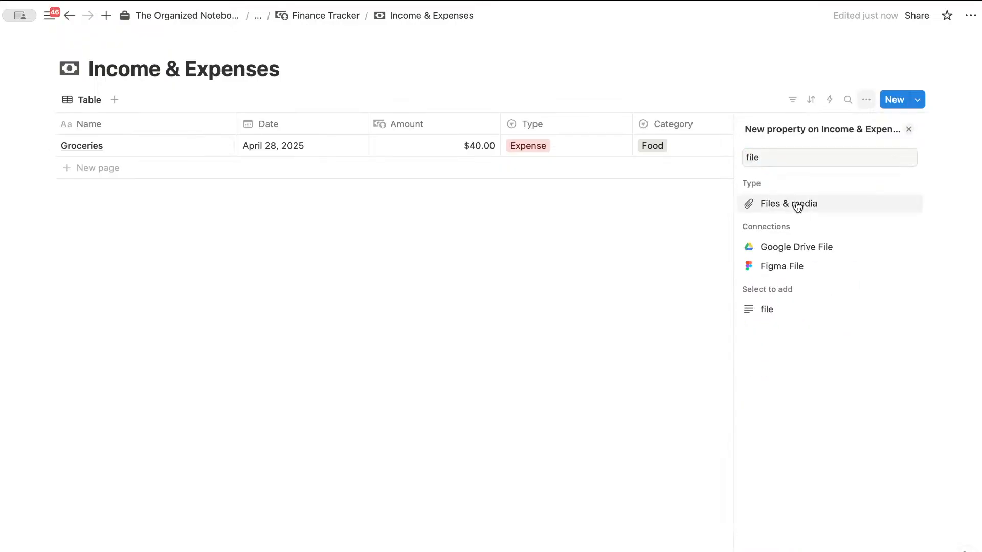
click(800, 204)
click(640, 224)
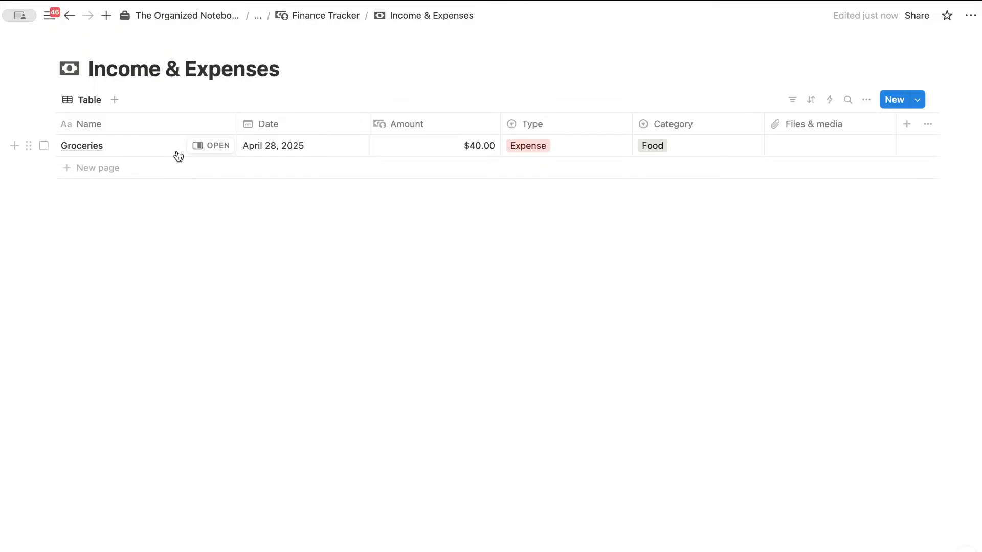
scroll(281, 152, right, 1)
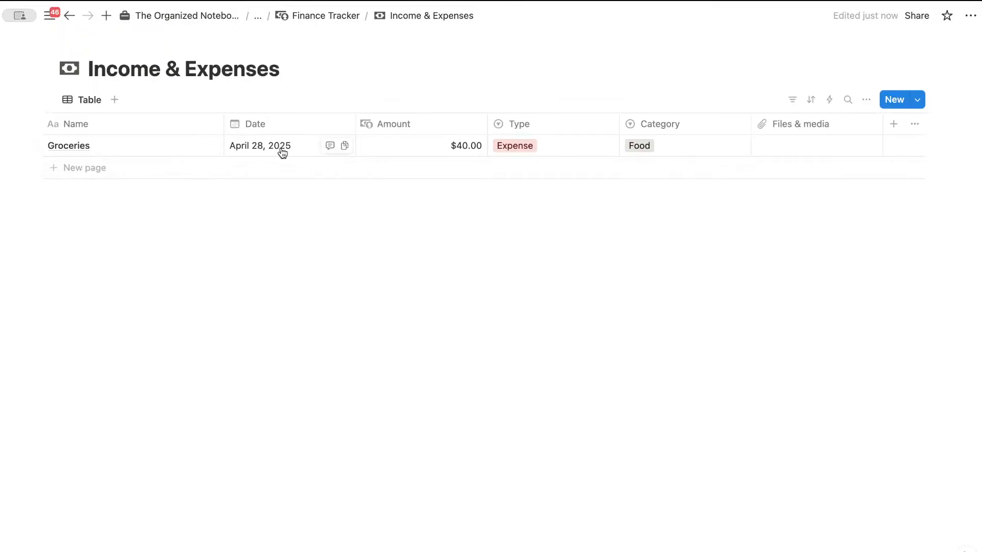
click(894, 124)
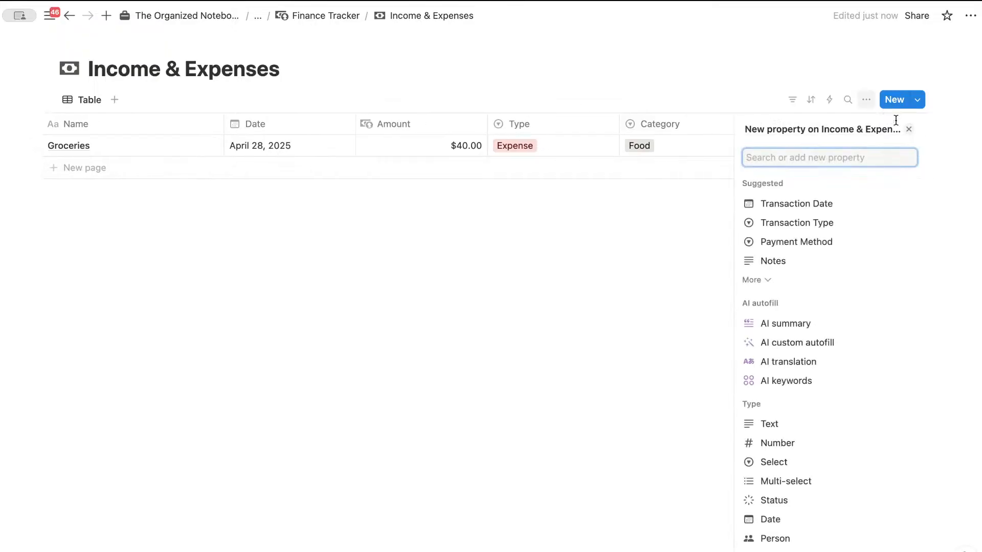
text(rela)
click(849, 202)
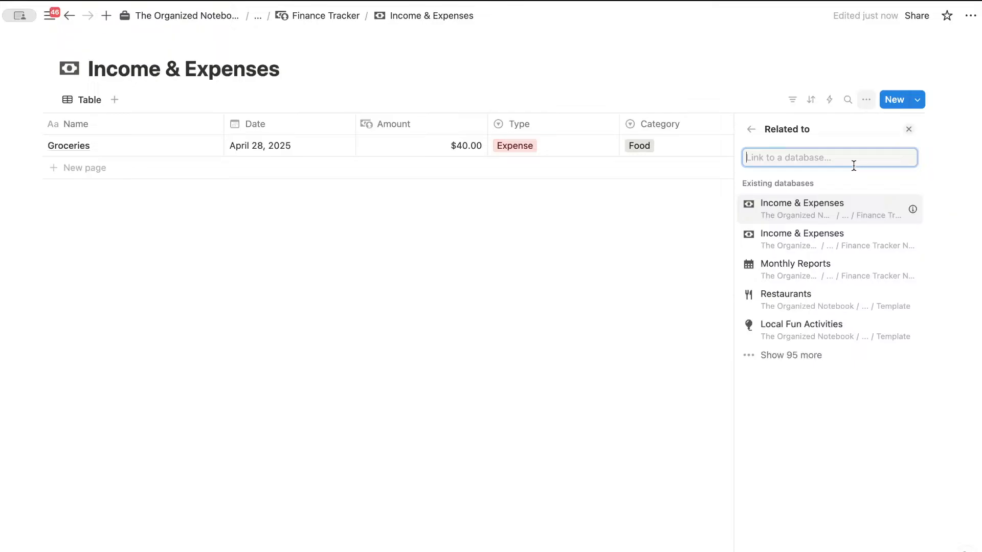
click(428, 223)
Step: Open the Monthly Reports database from the Finance Tracker page and rename it "Monthly Reports (EVENT 2025)"
click(325, 15)
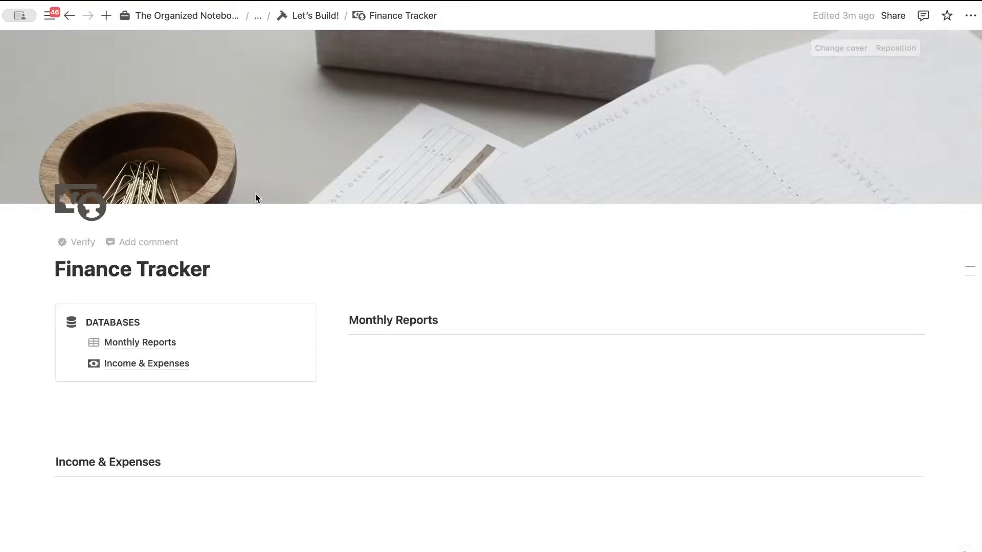
scroll(158, 238, down, 2)
click(140, 262)
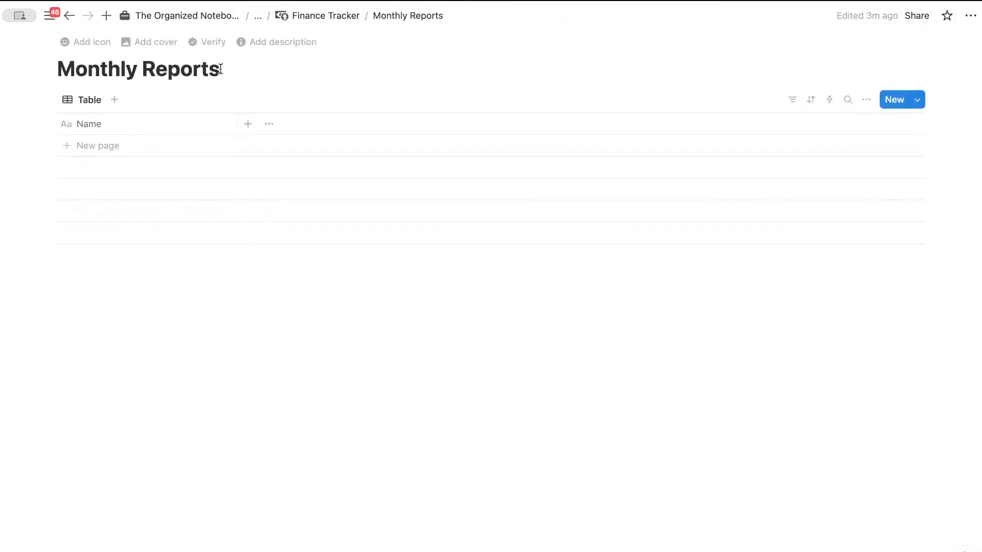
text((E)
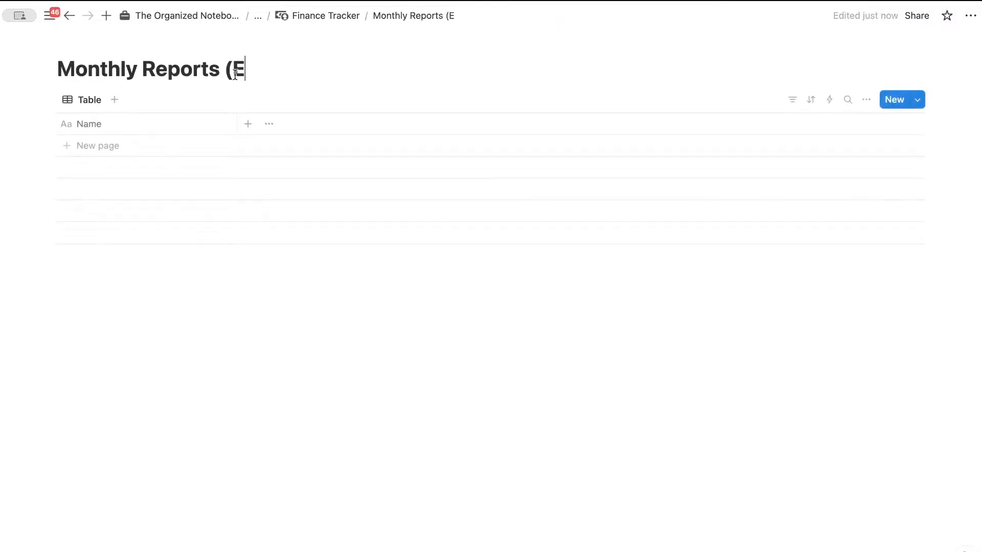
text(VENT ))
click(302, 72)
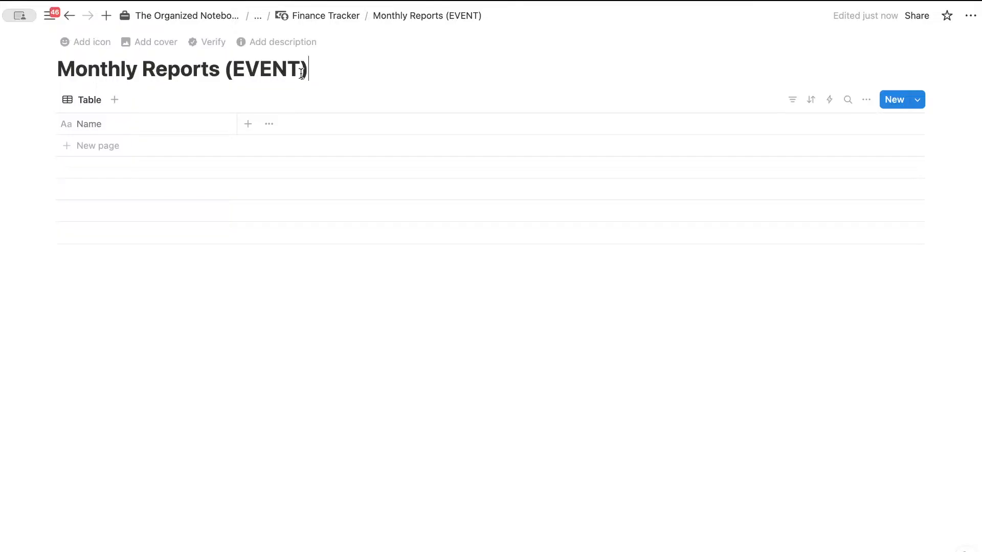
text(2-5)
key(BackSpace)
key(BackSpace)
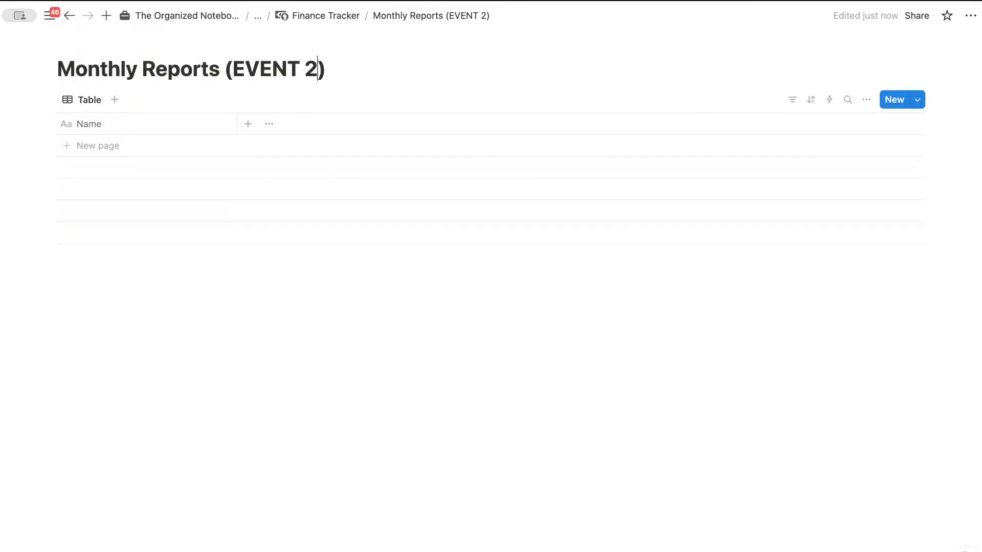
text(025)
Step: Add a two-way relation property to the Income & Expenses database, linked to Monthly Reports (EVENT 2025)
click(339, 18)
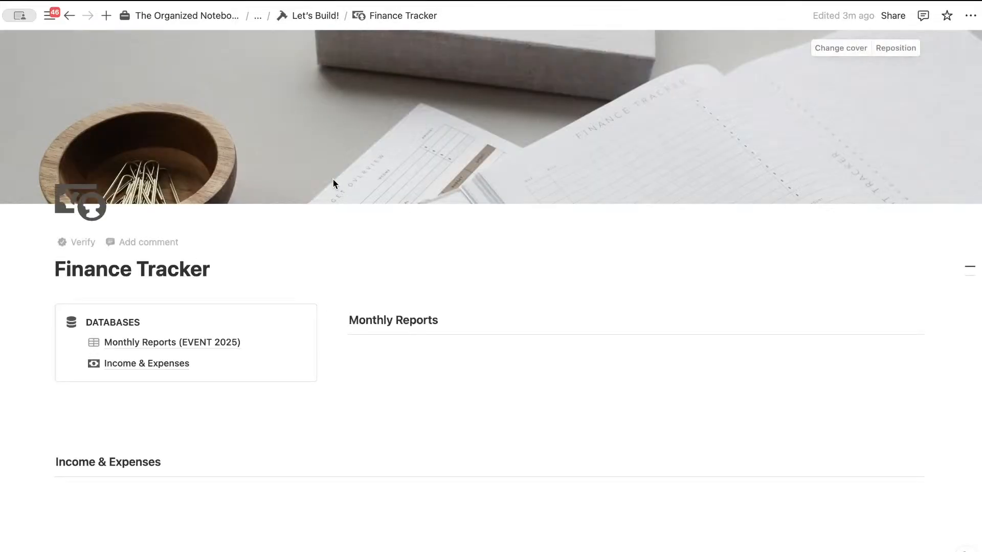
click(163, 365)
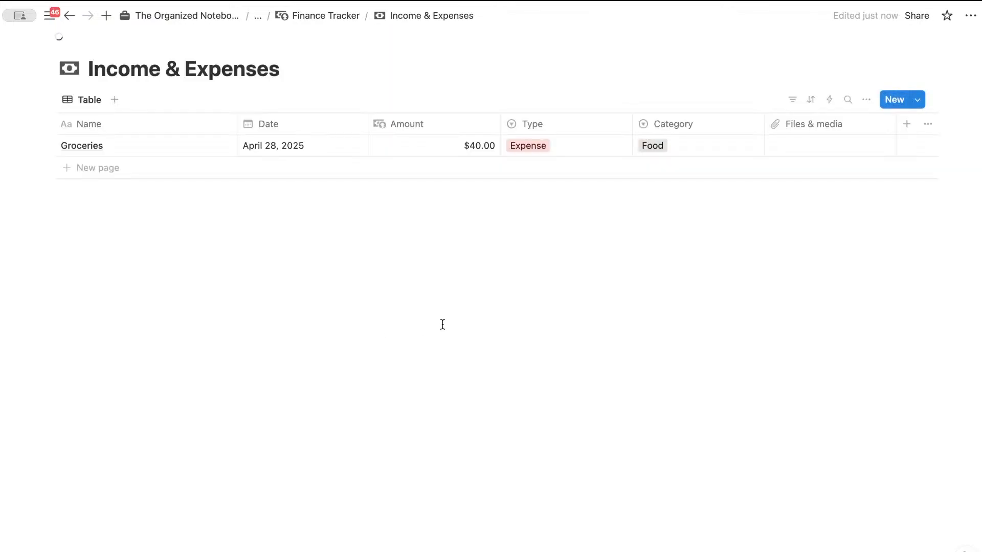
click(908, 126)
text(rela)
click(856, 203)
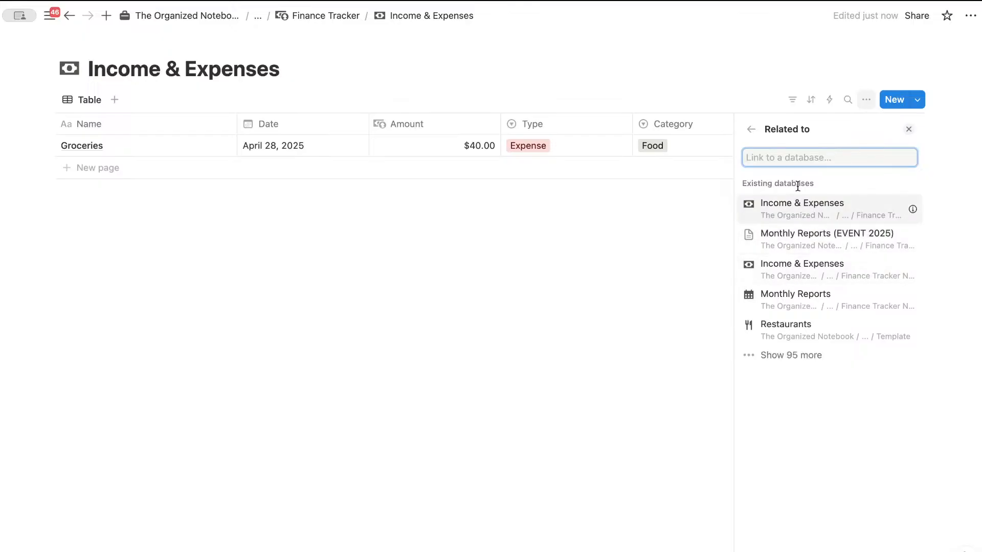
click(832, 244)
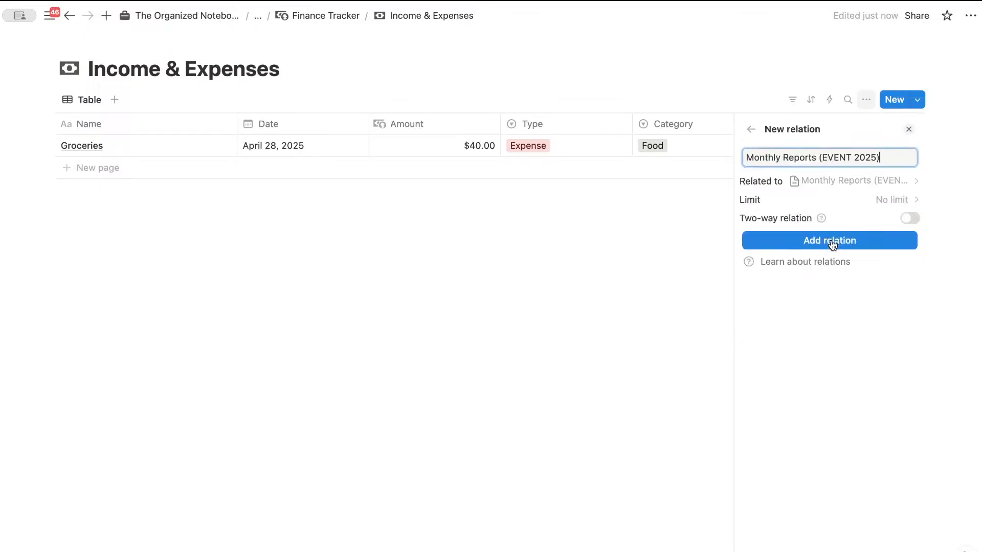
click(913, 220)
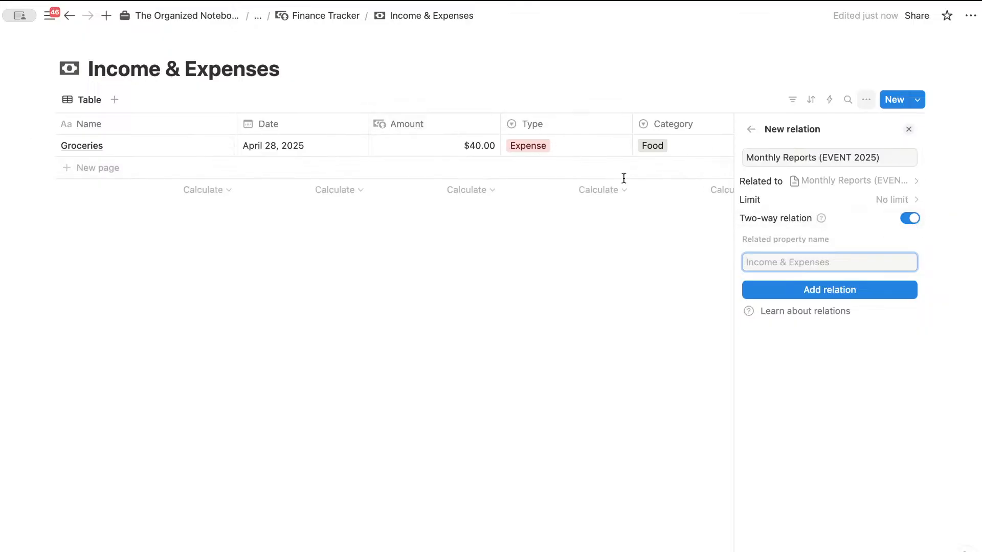
click(834, 293)
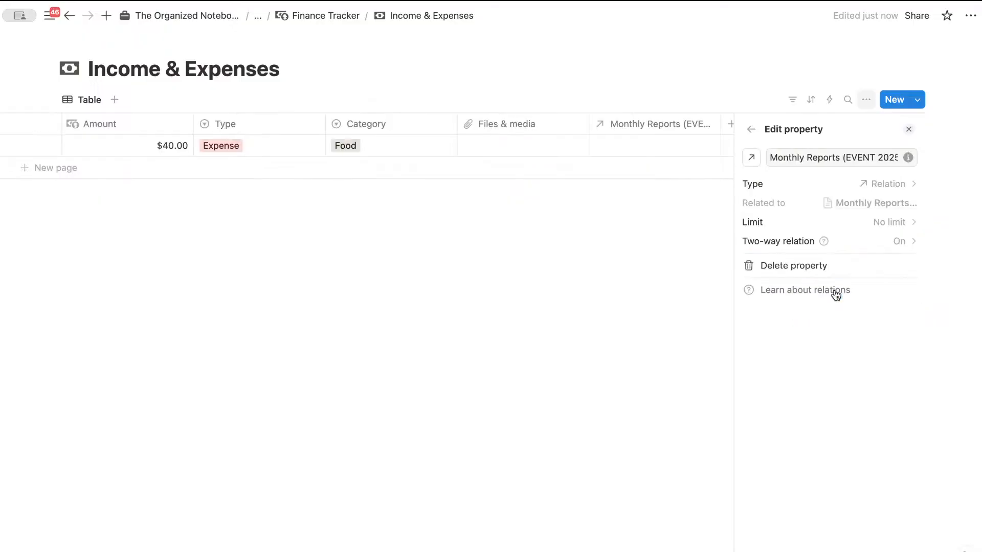
click(909, 129)
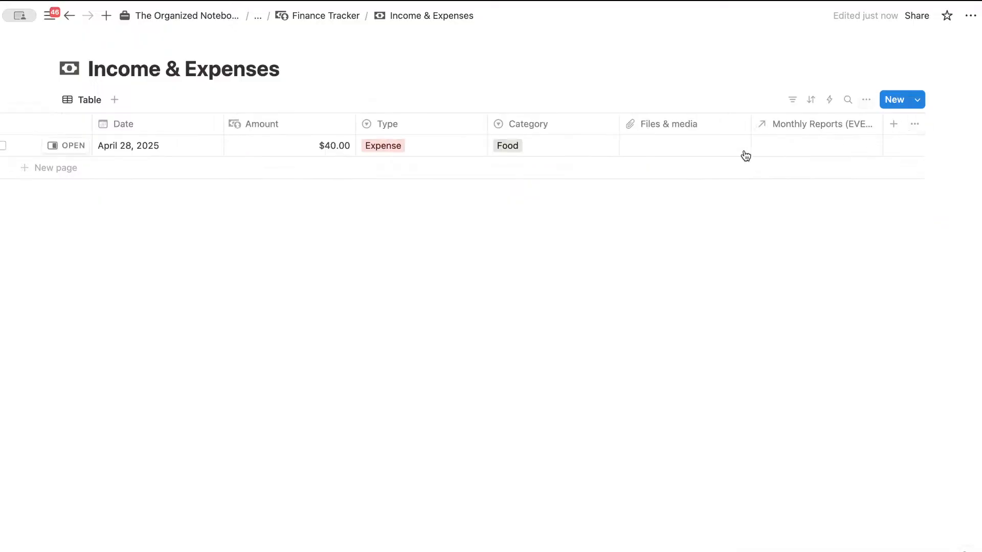
Step: Rename the new relation property in the Income & Expenses table to "Monthly Reports"
click(807, 146)
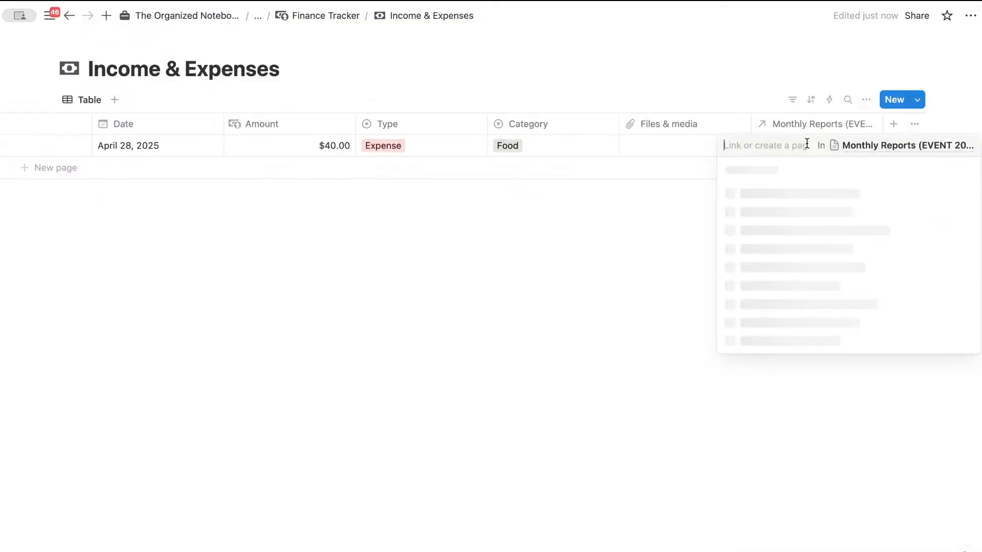
click(694, 217)
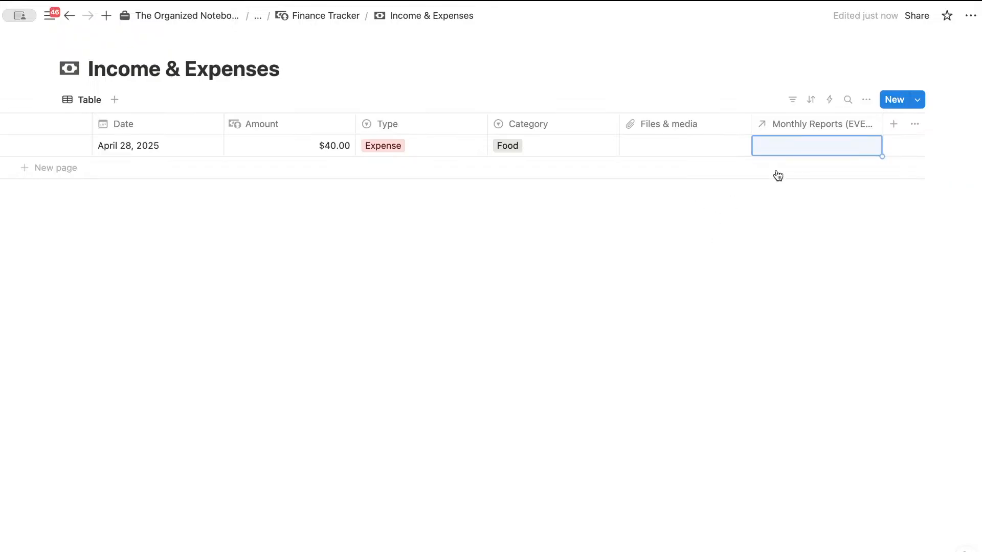
click(807, 126)
triple_click(802, 156)
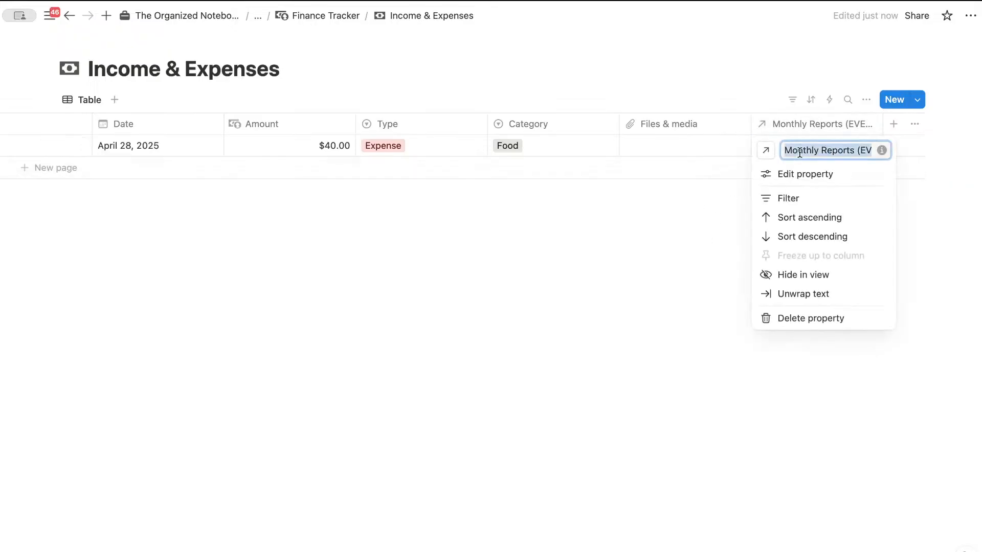
text(Mont)
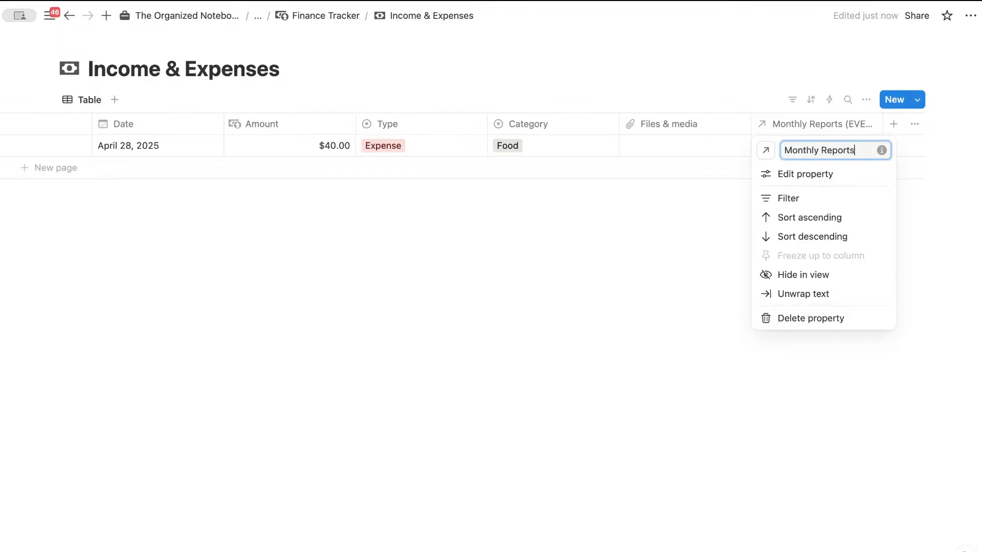
click(655, 235)
Step: Rename the Income & Expenses table view to "View All"
scroll(622, 164, left, 3)
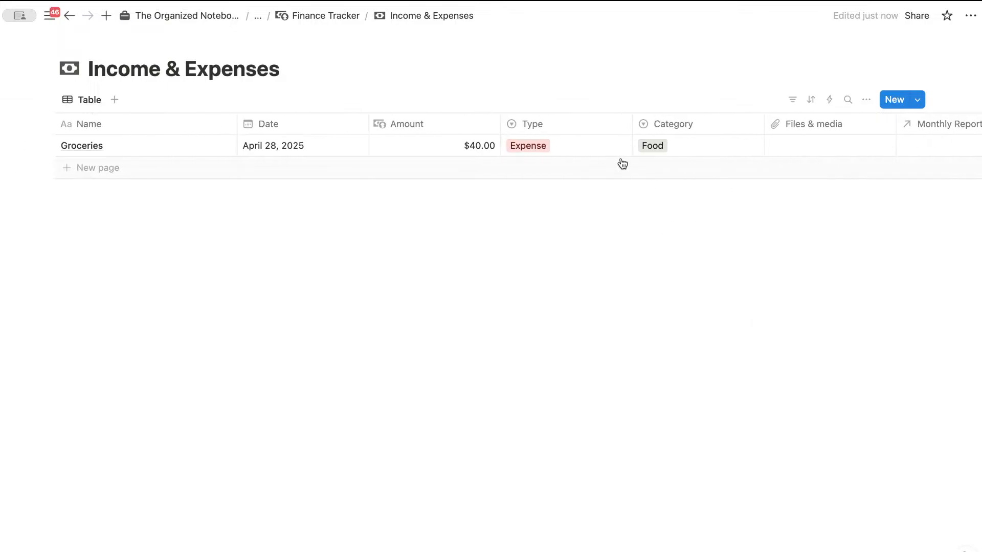
click(83, 104)
click(114, 126)
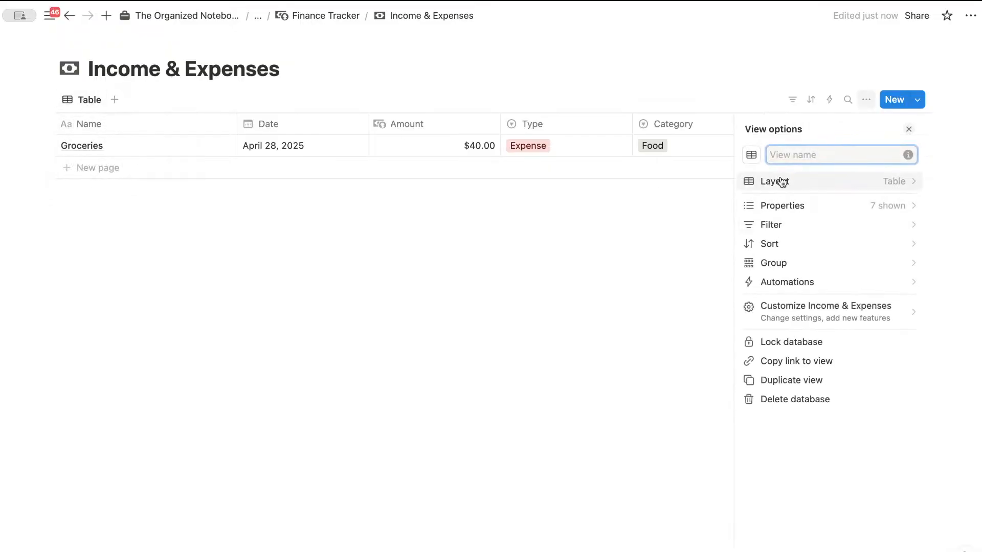
text(View All)
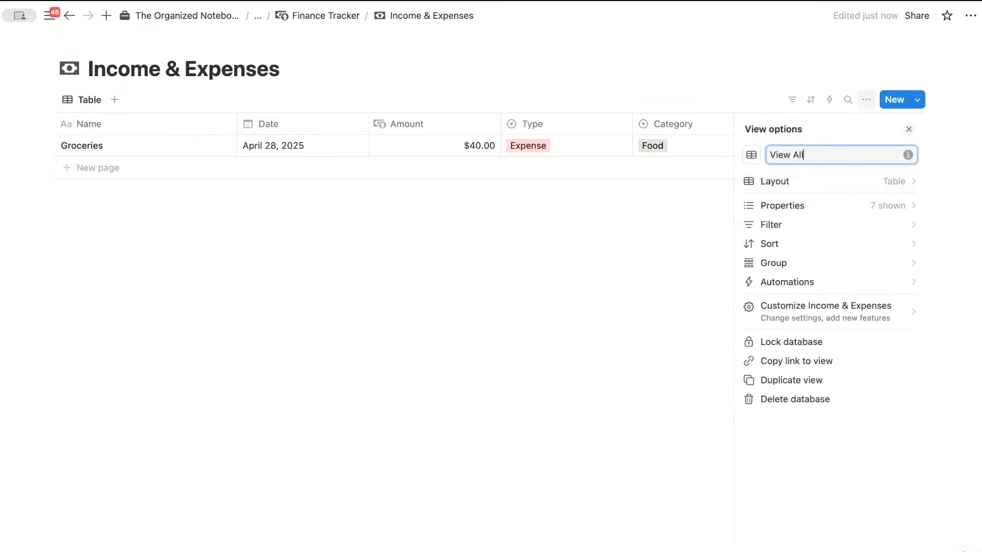
click(520, 249)
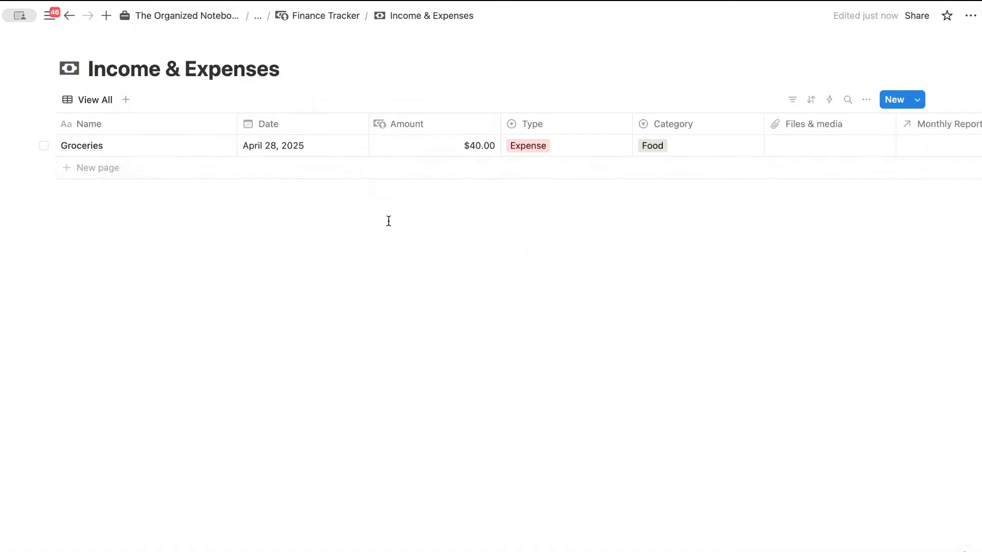
Step: Duplicate the View All view and name the copy "This Month"
click(92, 99)
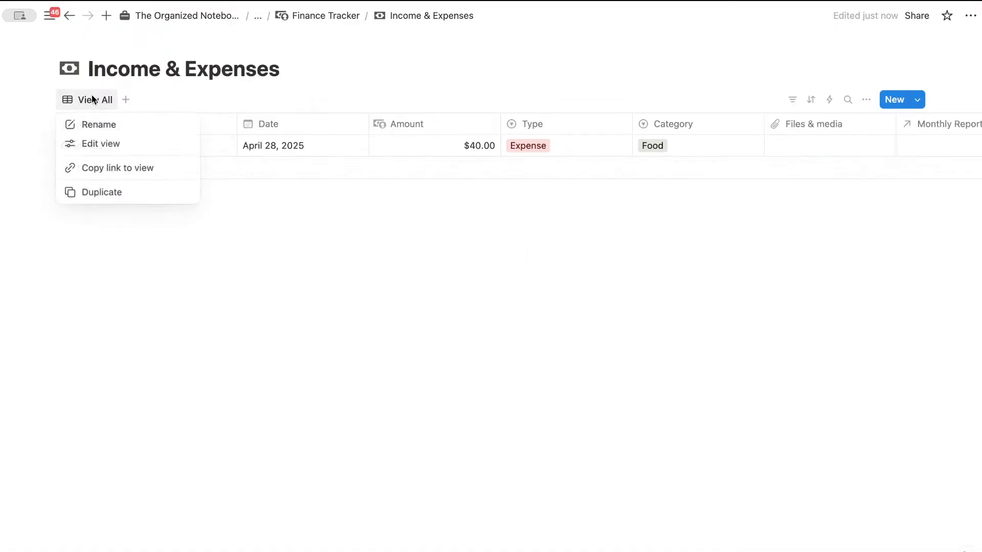
click(113, 191)
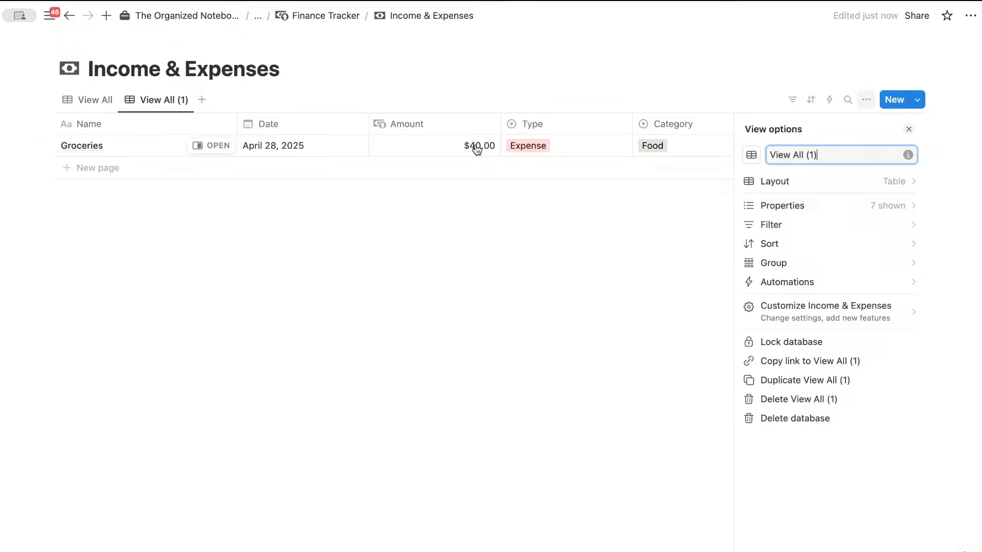
triple_click(799, 159)
text(This Mon)
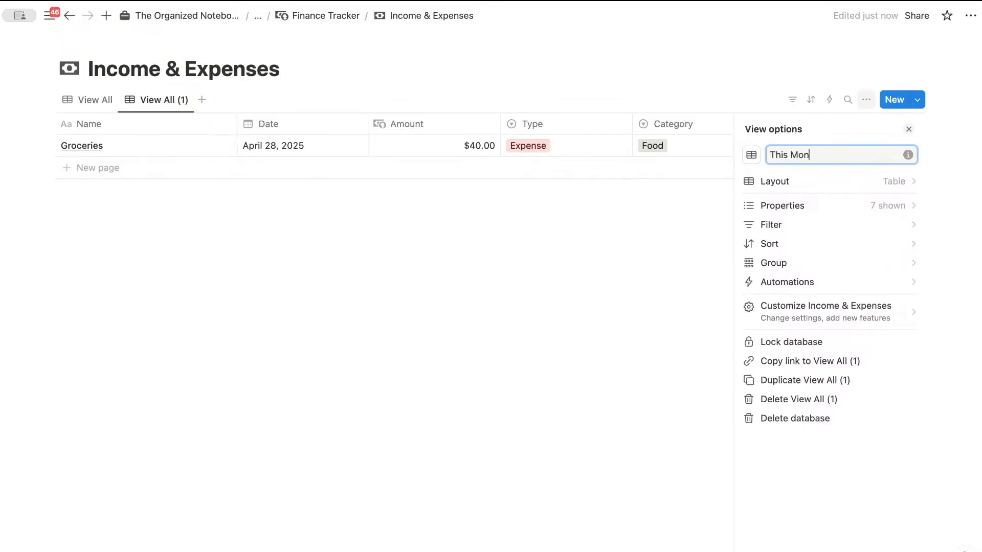
text(th)
click(260, 264)
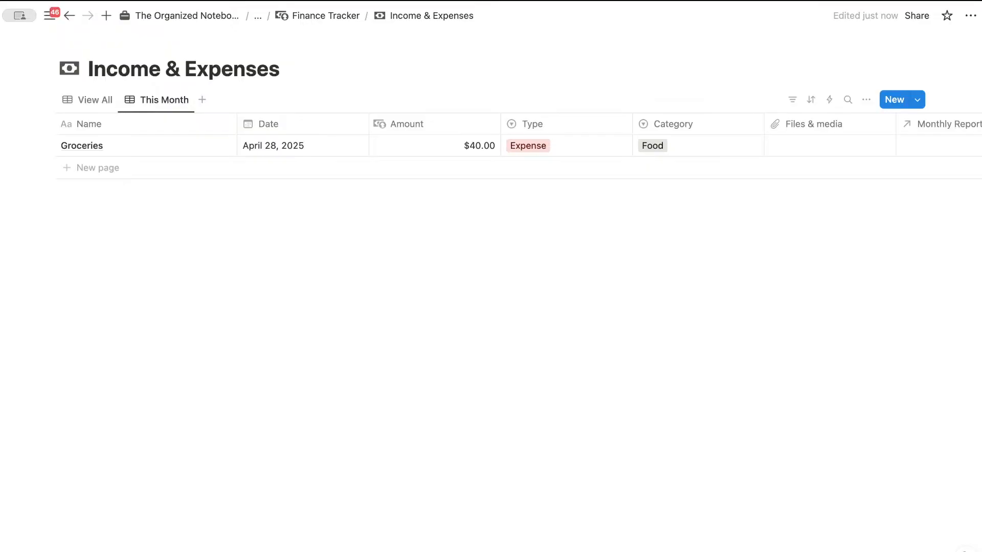
Step: Filter the This Month view to entries whose Date is this month and save the filter for everyone
click(793, 101)
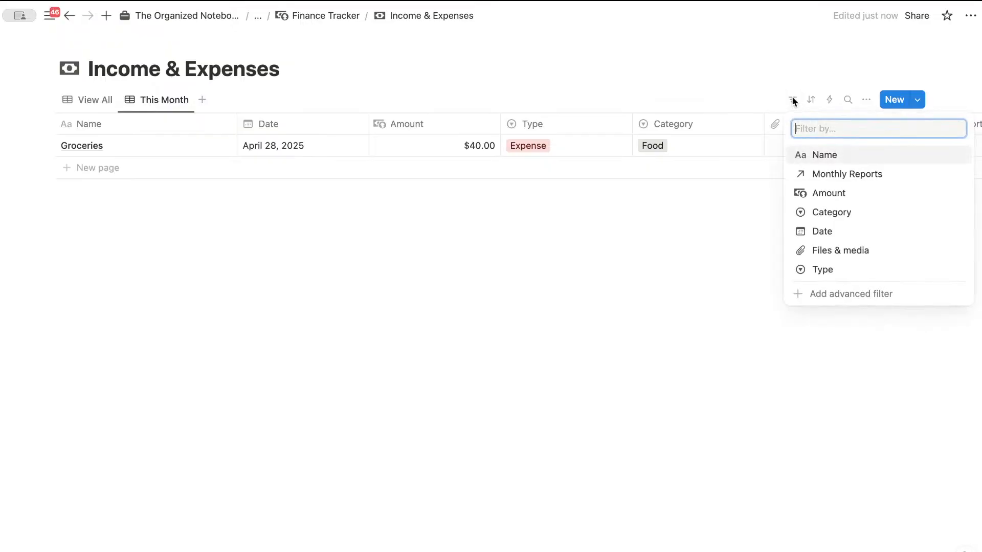
click(836, 232)
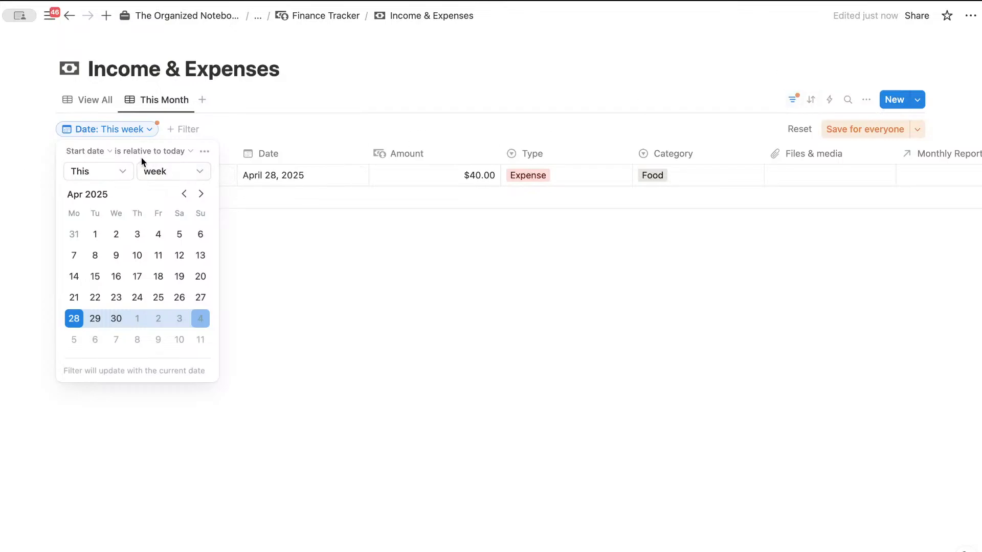
click(172, 172)
click(188, 229)
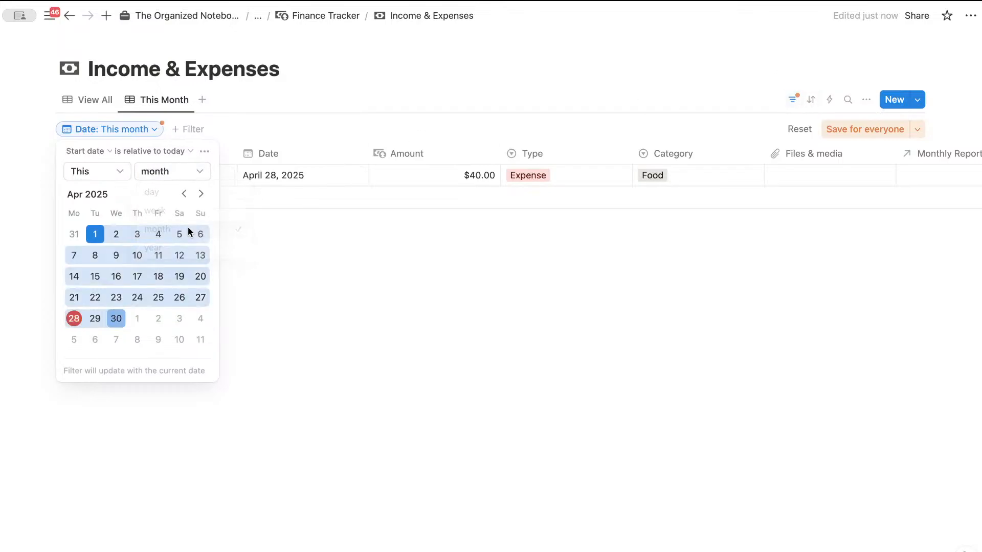
click(869, 130)
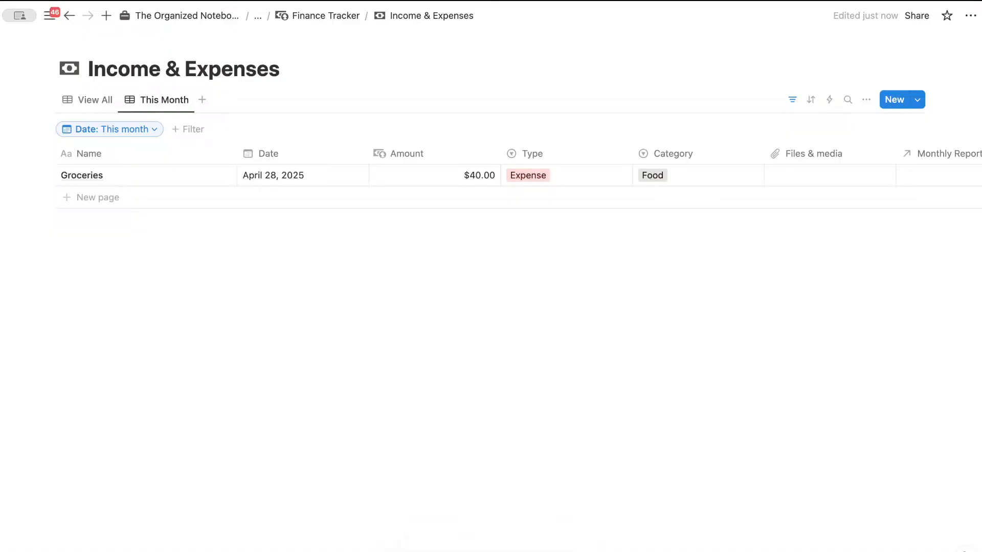
Step: Group the This Month view by Type and make the hidden Income group visible
click(868, 102)
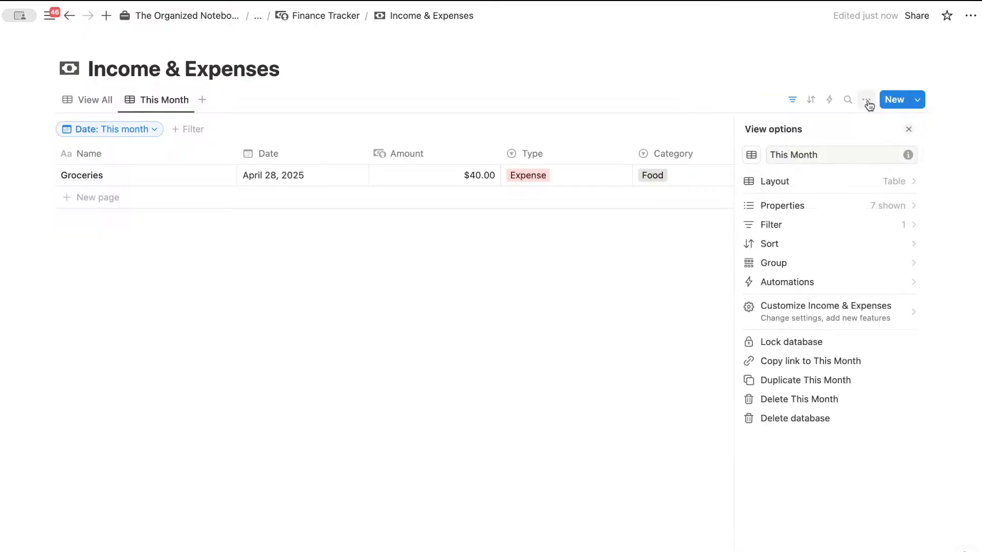
click(844, 268)
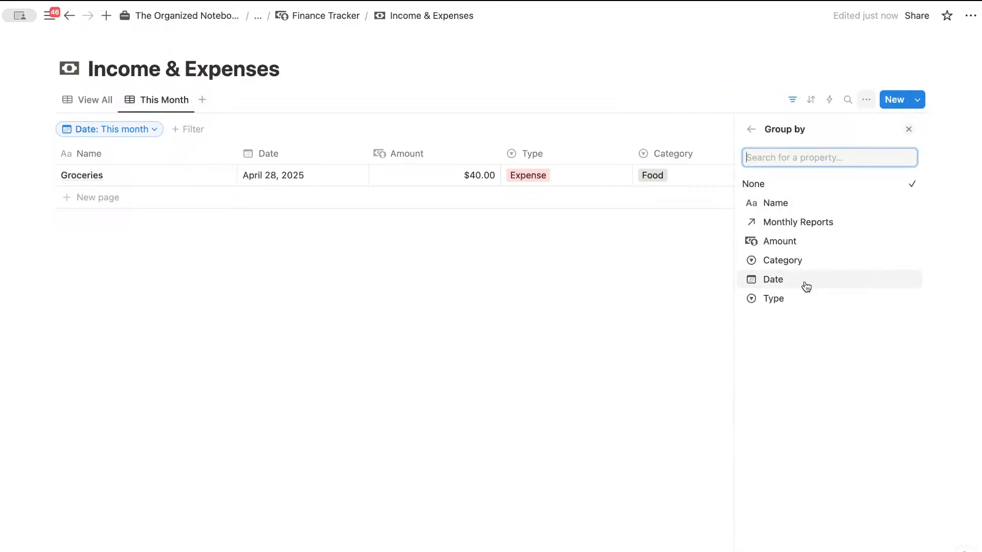
click(785, 299)
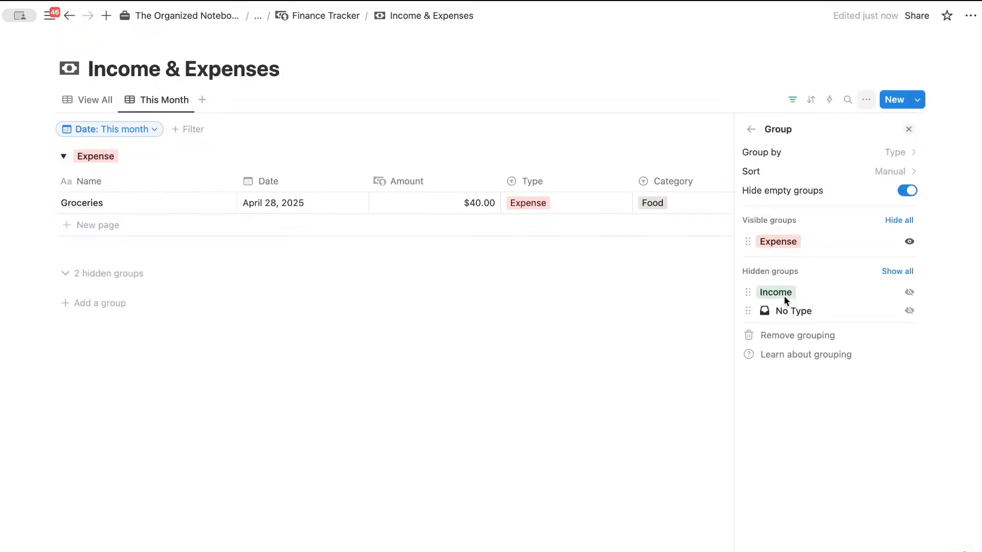
click(910, 293)
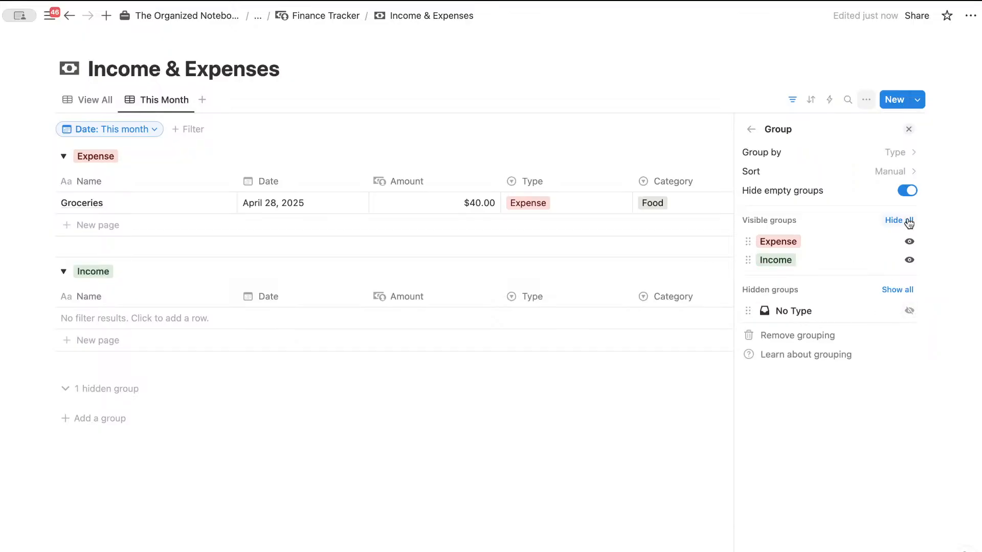
click(909, 129)
Step: Add a "Salary" entry to the Income group with an amount of $2,000.00
click(156, 344)
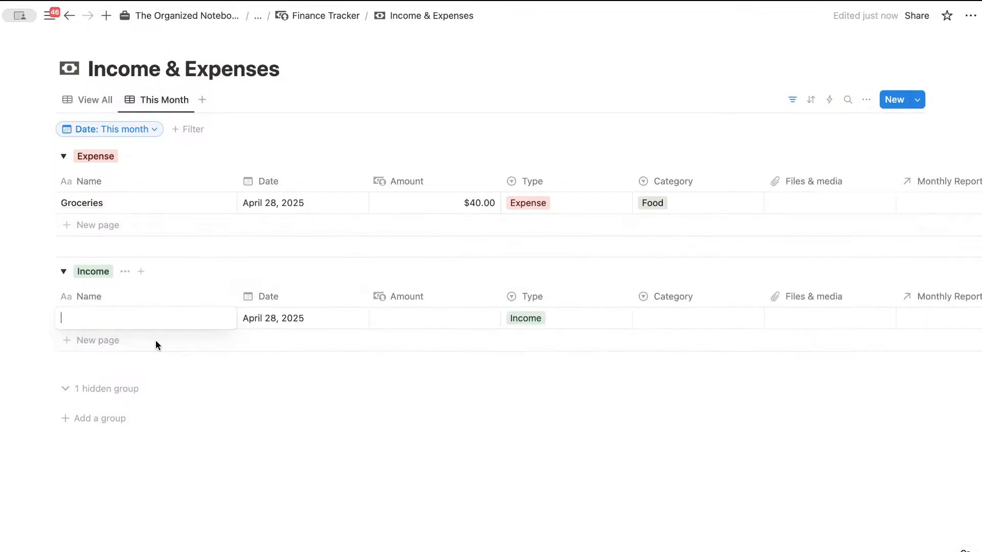
text(Salary)
key(Escape)
click(416, 323)
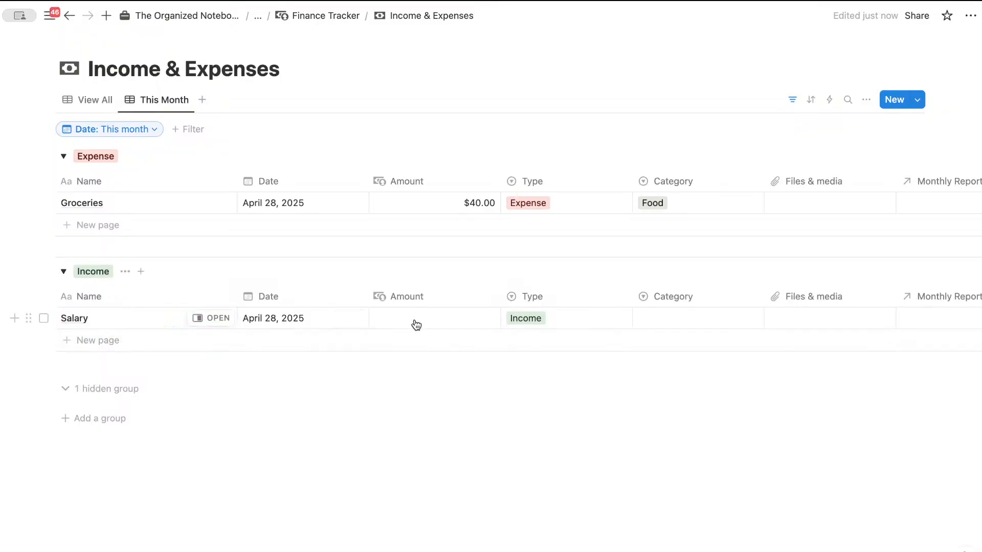
key(Escape)
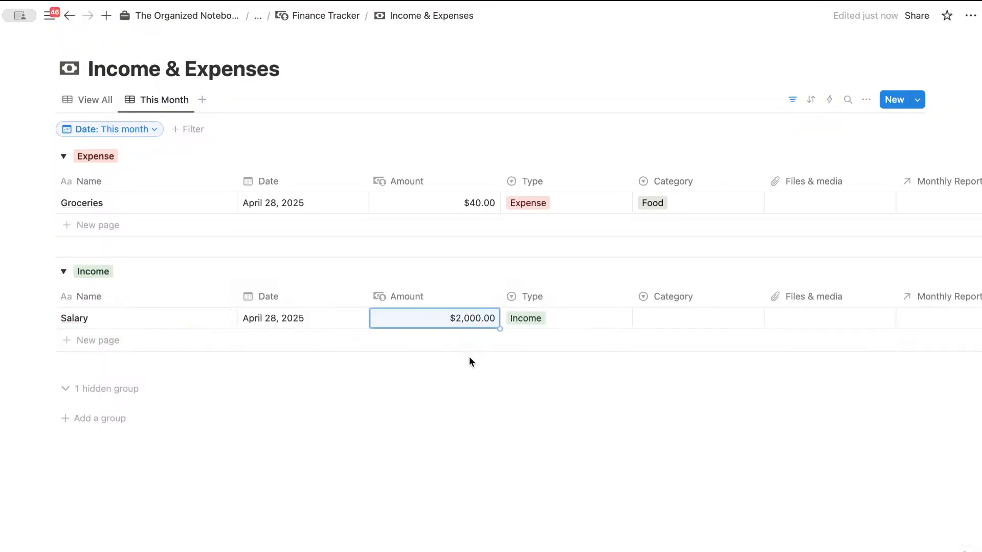
Step: Create a "Salary" category option and assign it to the Salary entry
click(677, 320)
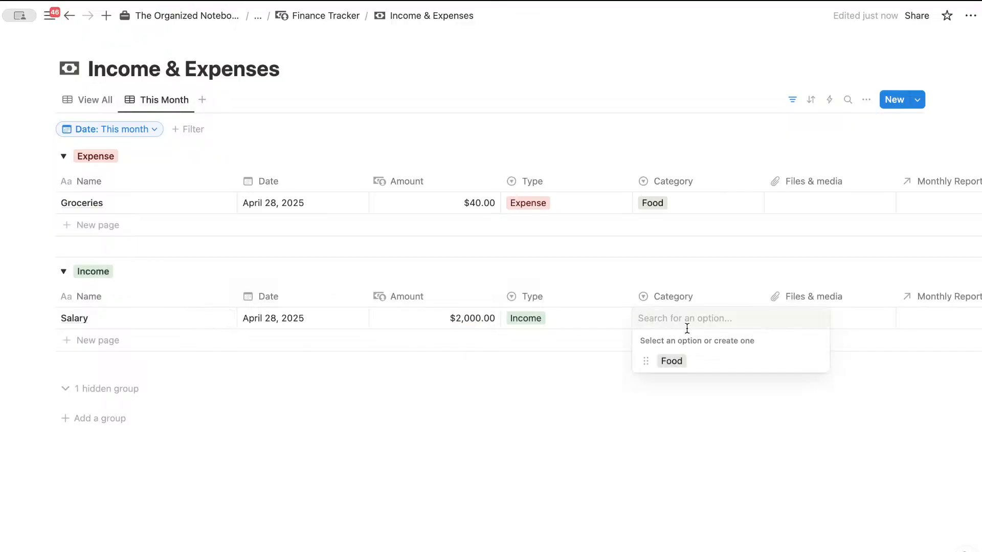
text(Salary)
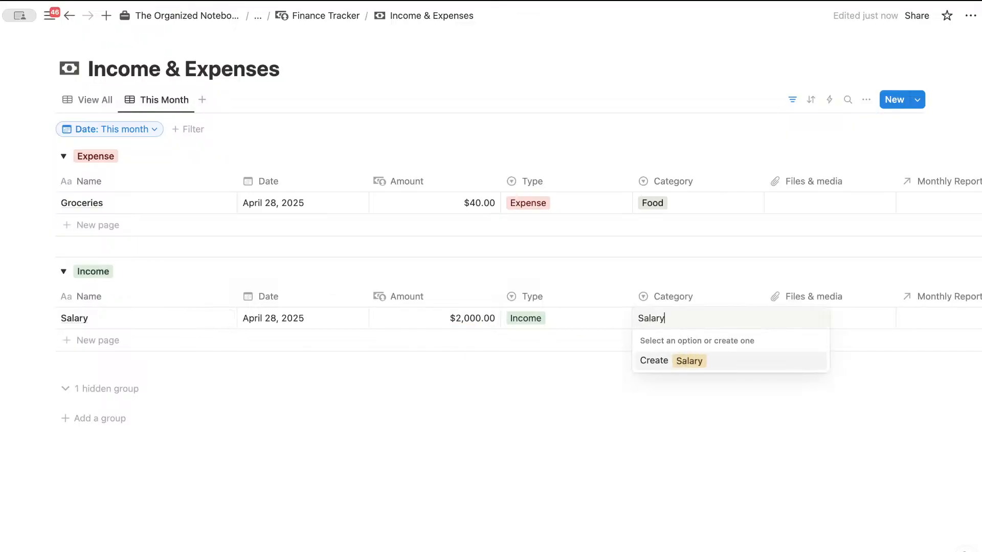
key(Return)
scroll(816, 322, right, 3)
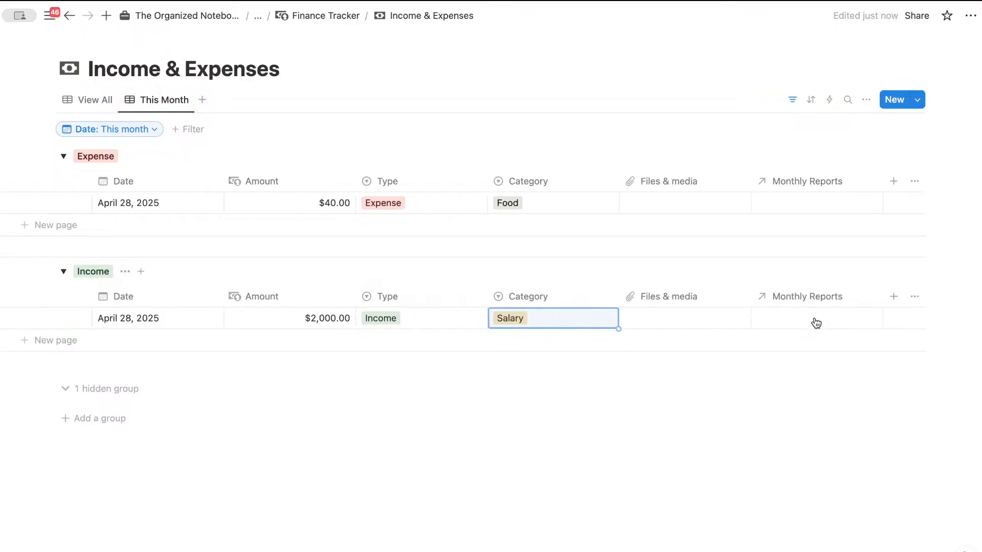
scroll(816, 322, left, 2)
scroll(818, 322, left, 1)
scroll(794, 324, right, 3)
scroll(732, 322, left, 3)
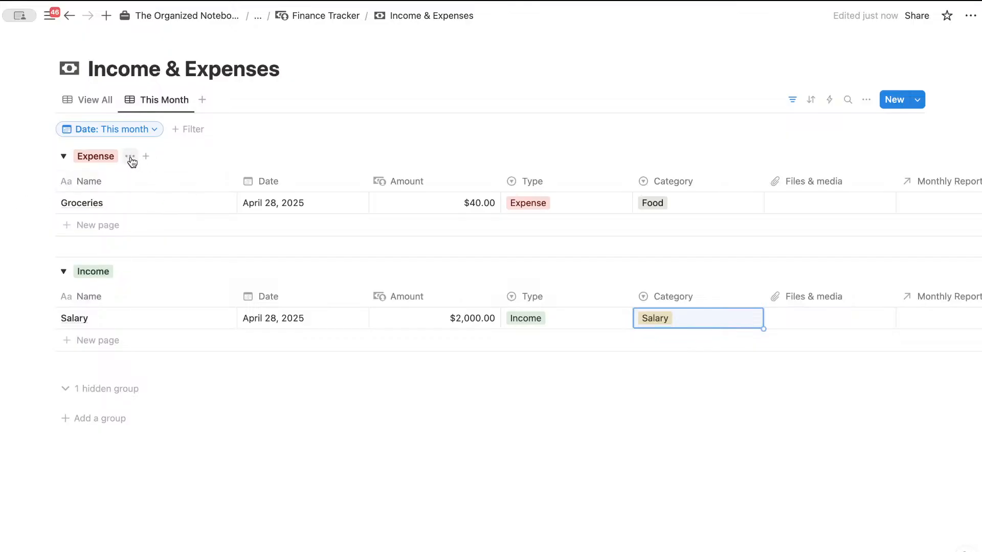
Step: Show group aggregation in the This Month view and set it to the sum of Amount
click(131, 157)
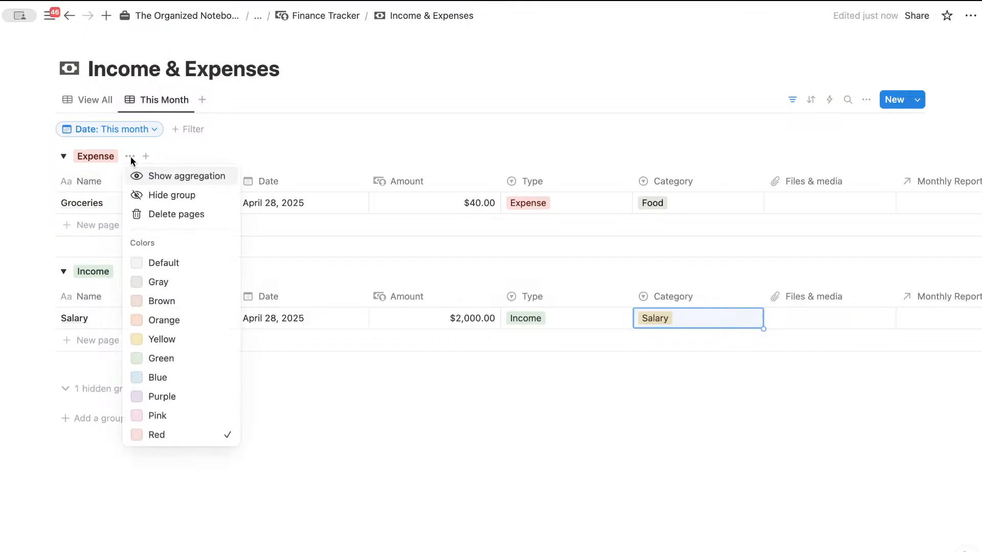
click(169, 181)
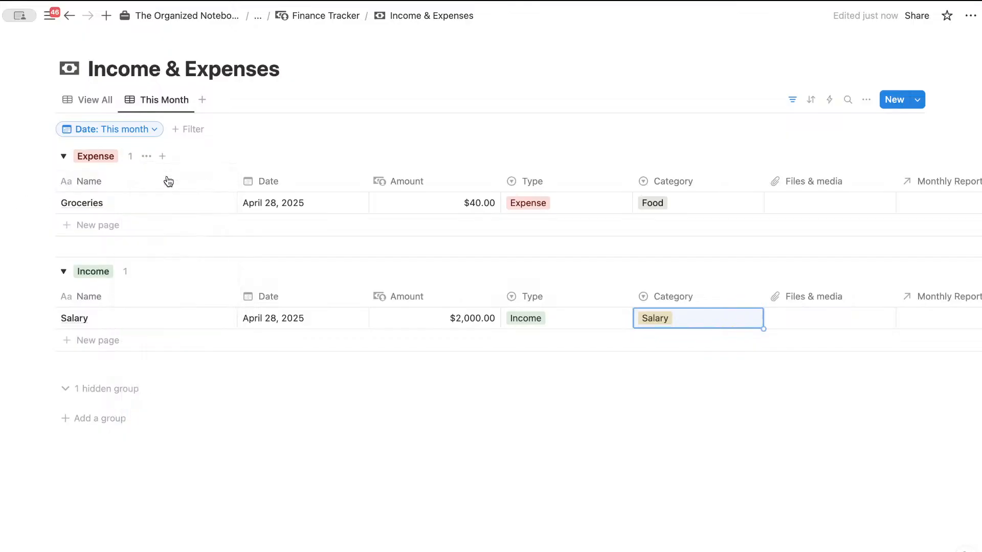
click(131, 158)
mouse_move(169, 214)
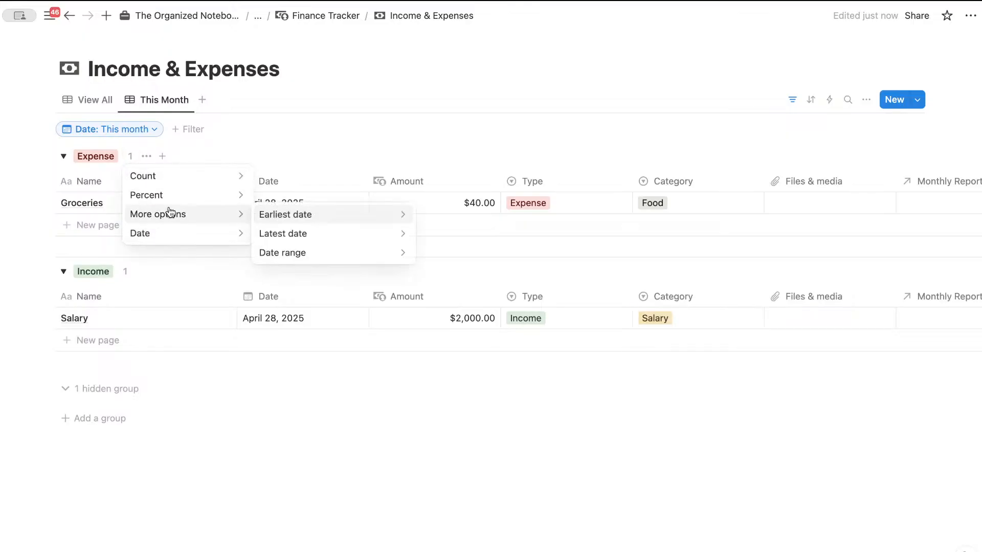
mouse_move(328, 171)
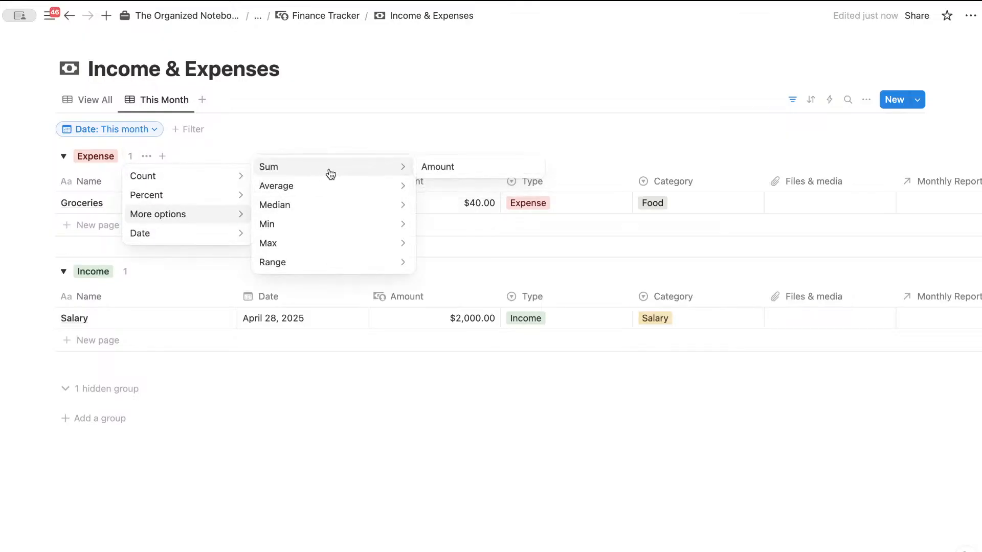
click(468, 167)
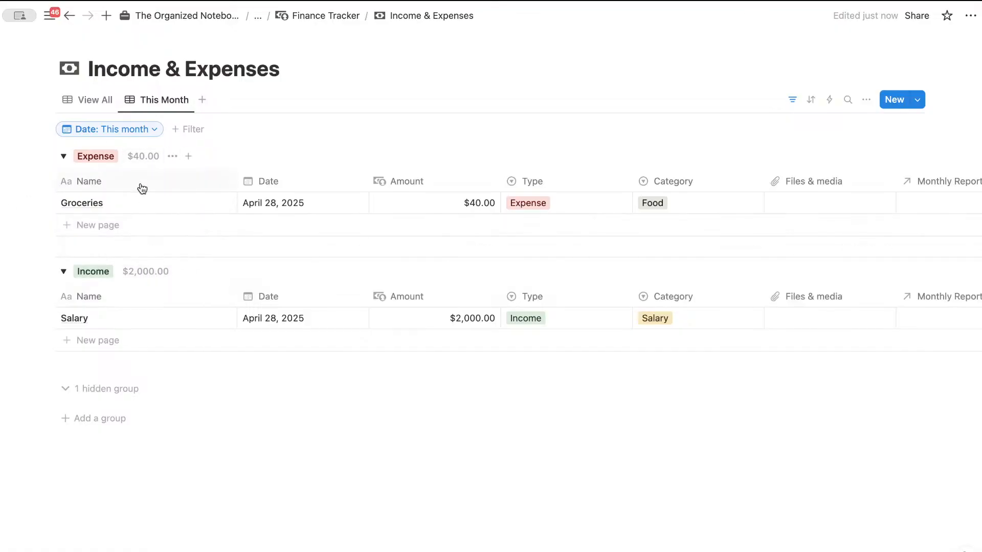
Step: Duplicate the This Month view and name the copy "By Month"
click(167, 106)
click(197, 202)
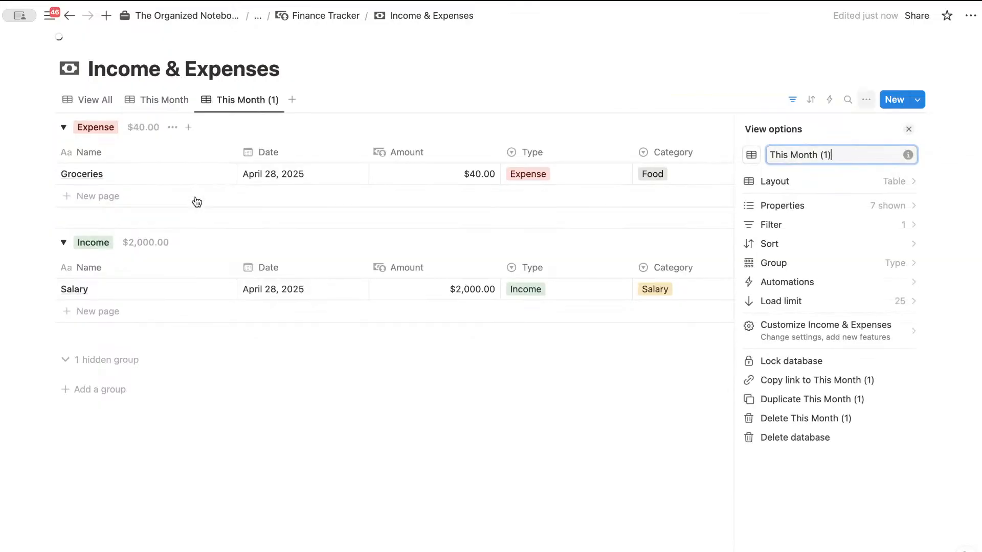
triple_click(814, 152)
text(By Month)
click(700, 95)
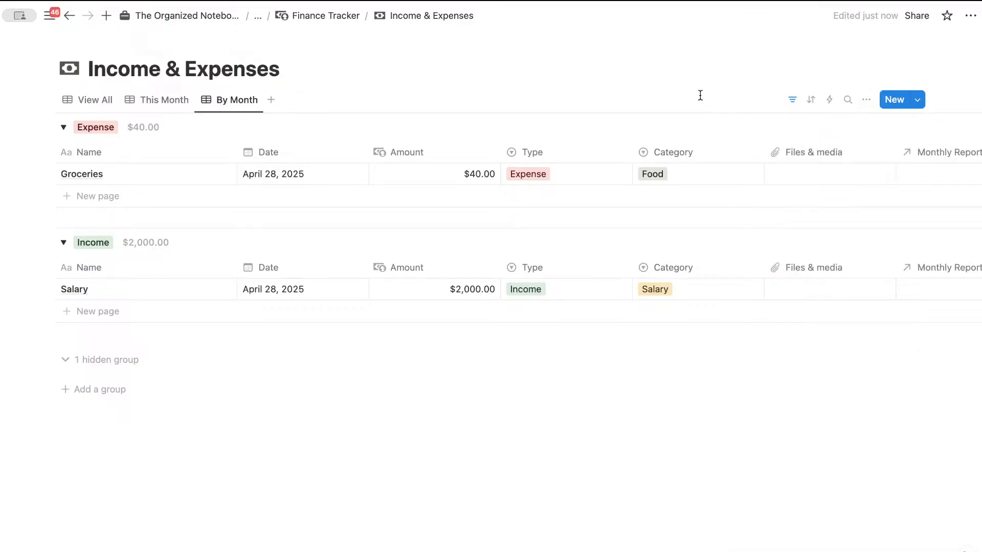
Step: Group the By Month view by Date, with dates grouped by month
click(866, 99)
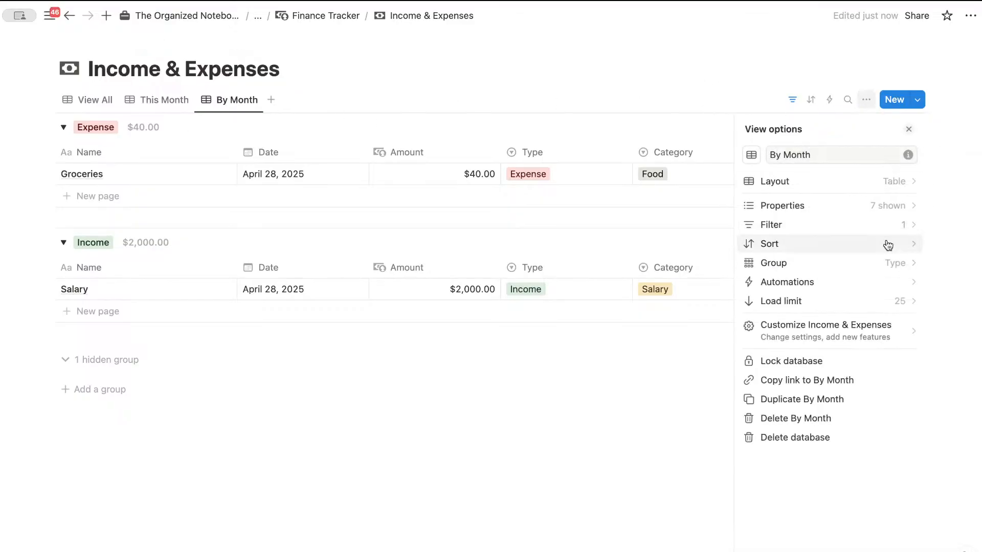
click(866, 263)
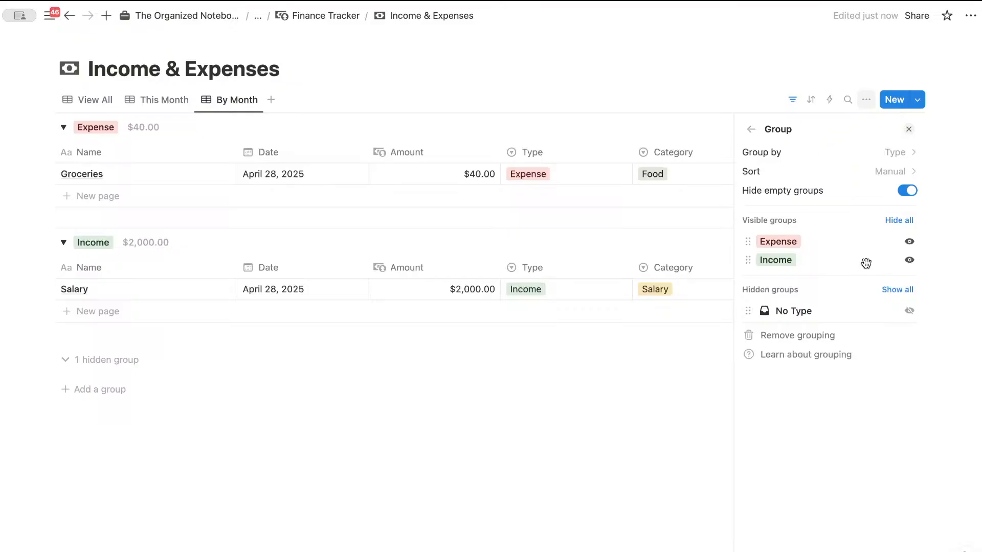
click(877, 153)
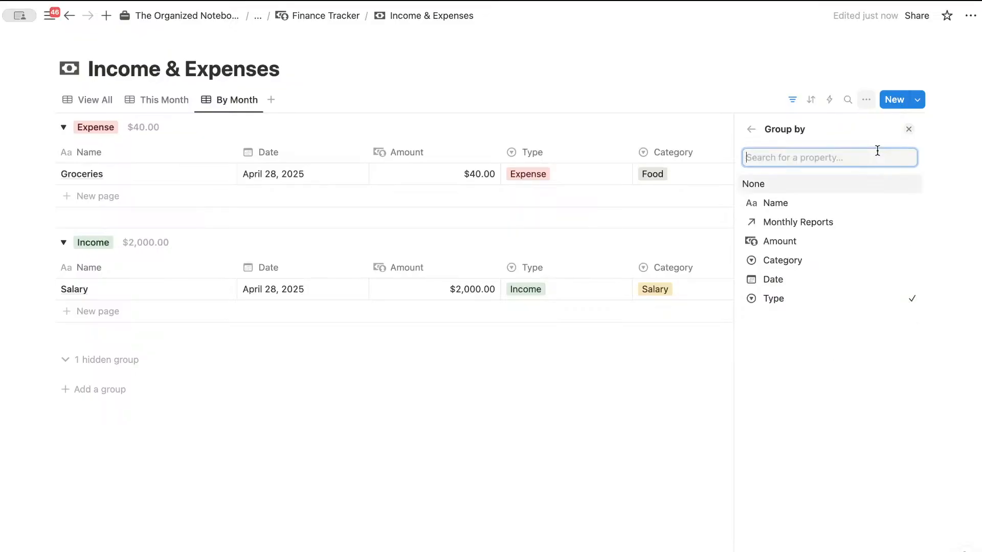
click(819, 279)
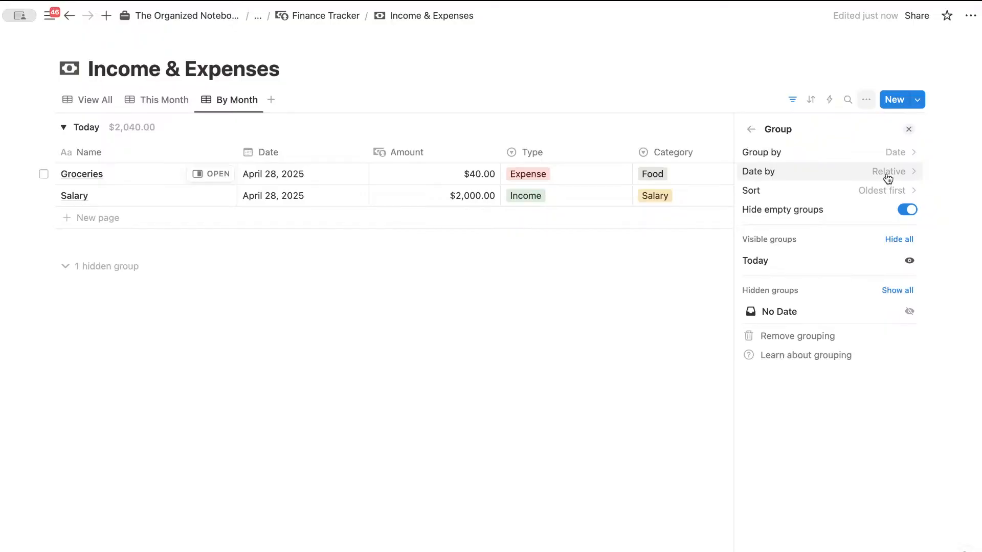
click(888, 176)
click(839, 249)
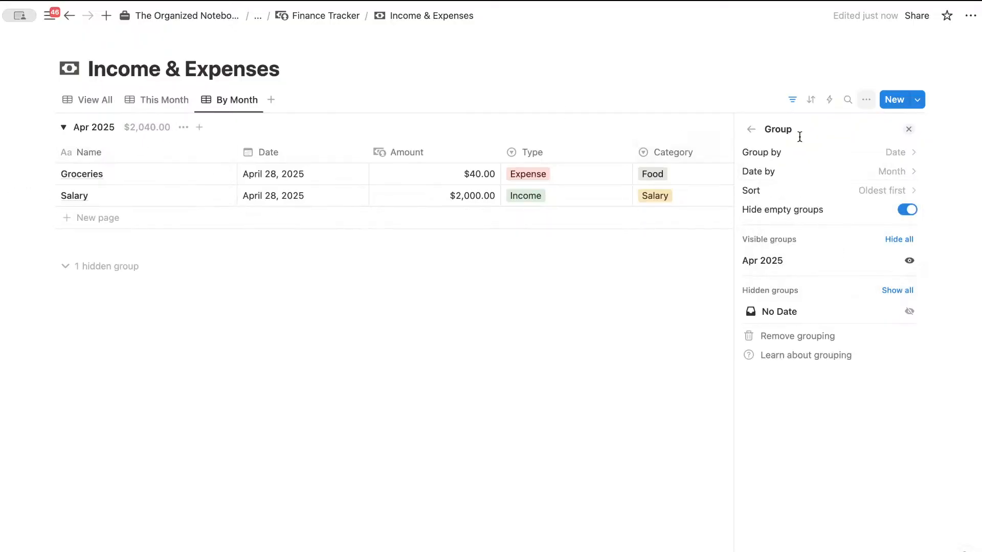
click(909, 129)
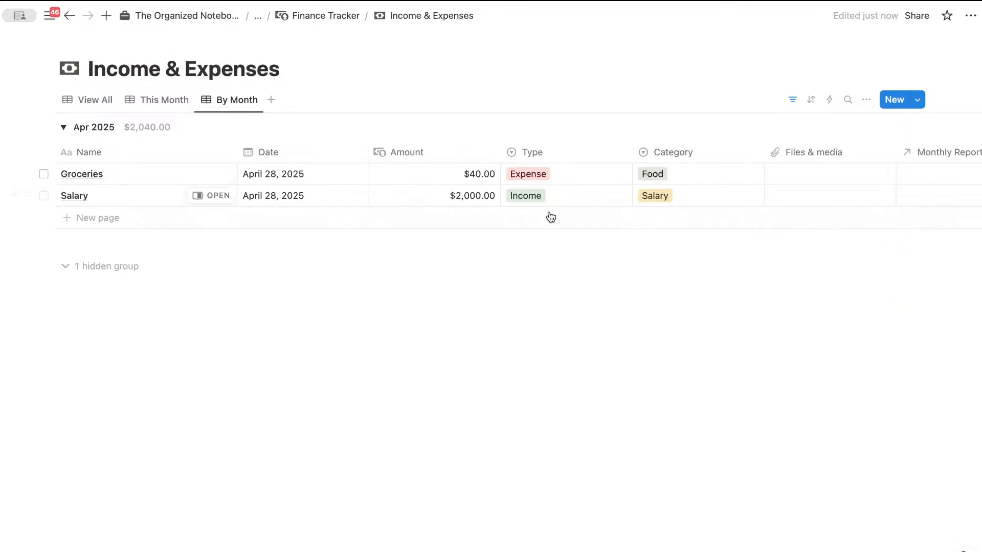
Step: Change the By Month view's group aggregation to Count all
click(140, 132)
mouse_move(198, 155)
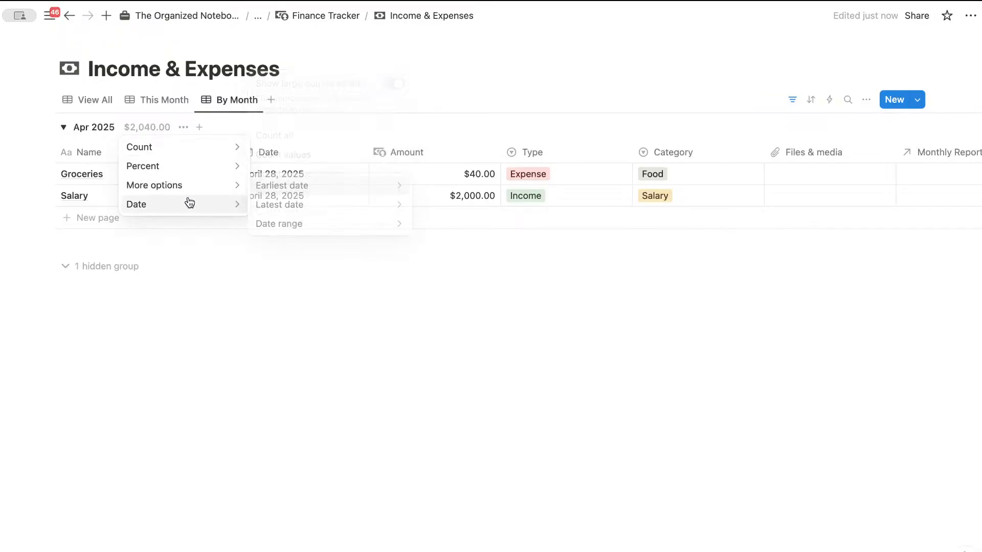
mouse_move(190, 194)
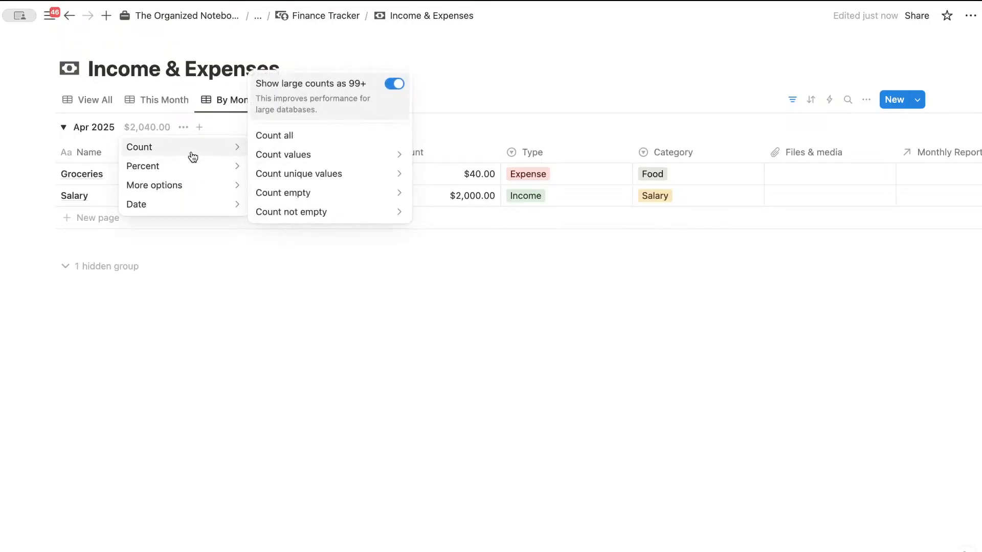
click(302, 139)
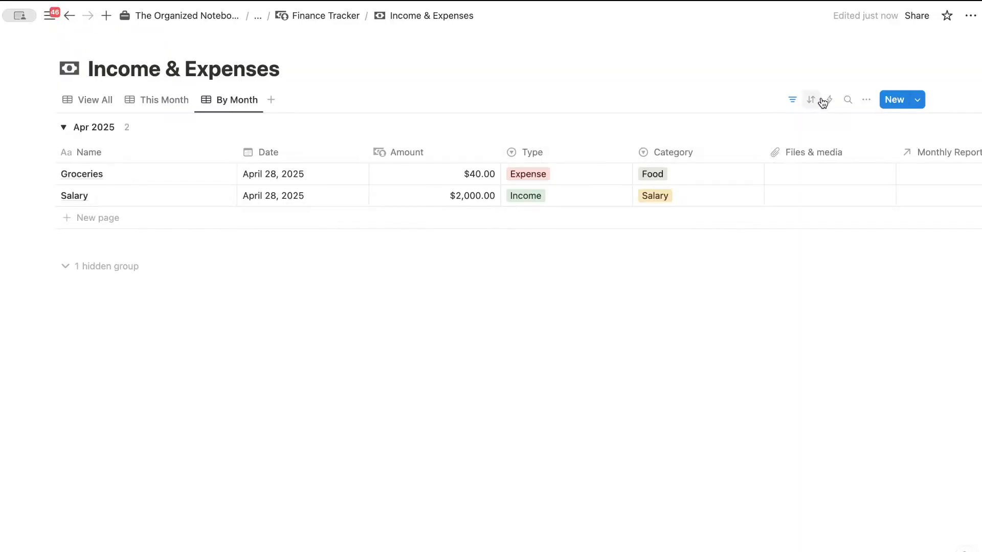
Step: Set the Salary entry's date to April 16, 2025, and open the sort options for the By Month view
click(291, 196)
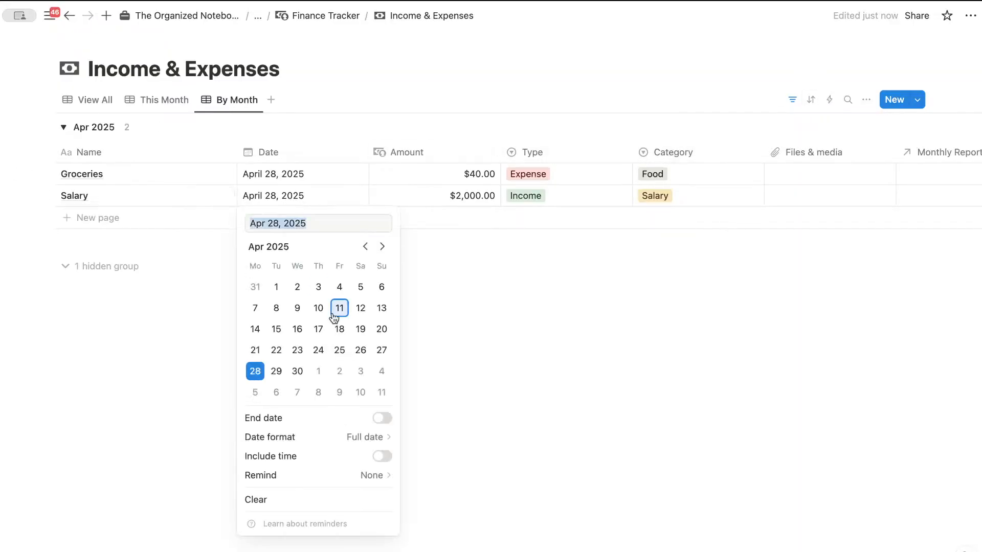
click(298, 329)
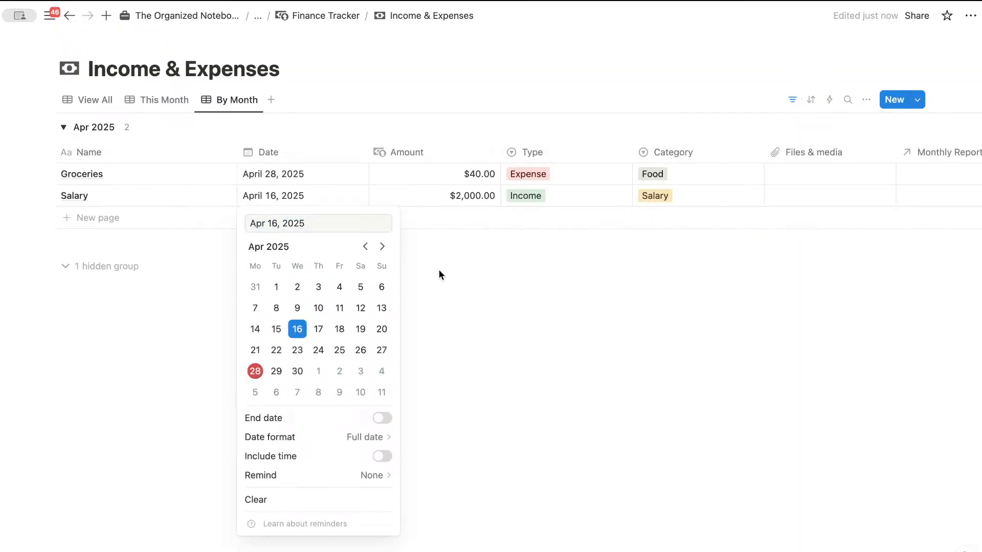
key(Escape)
click(810, 100)
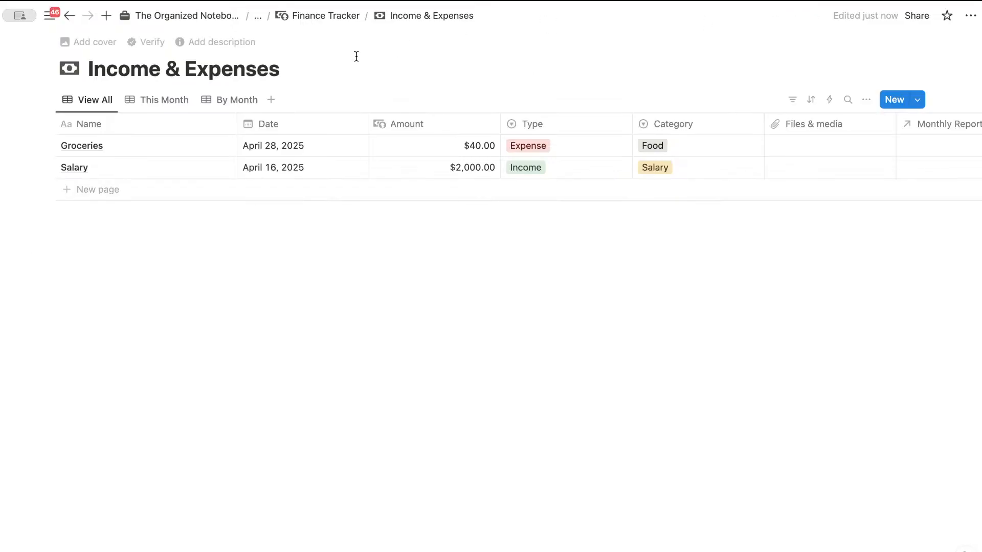
Step: Delete the By Month view from the Income & Expenses database
click(232, 101)
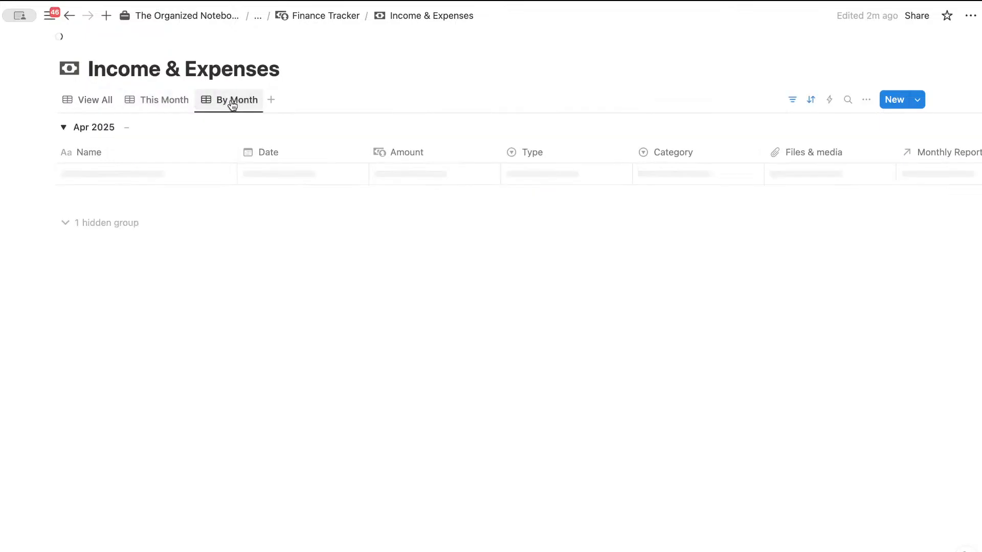
click(233, 102)
click(267, 212)
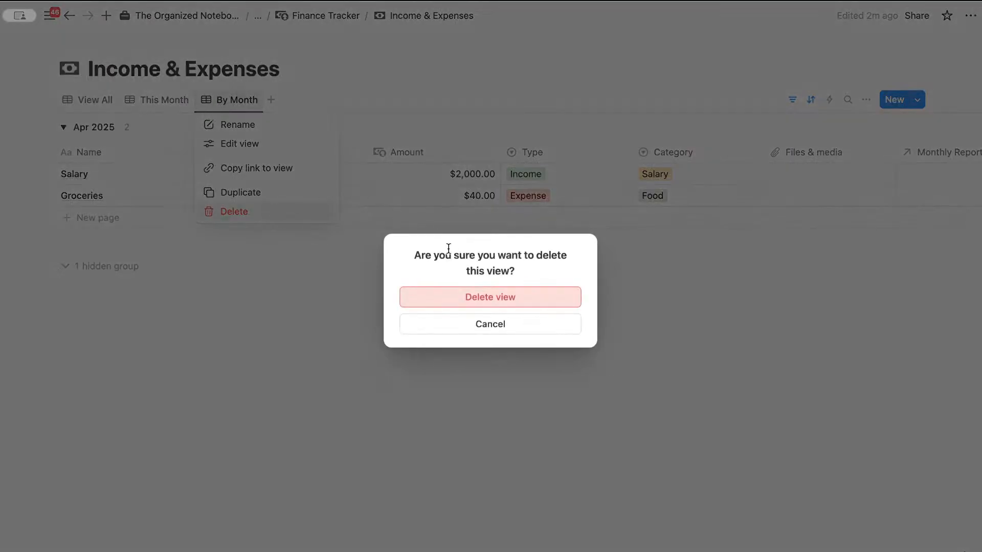
click(458, 302)
Step: Delete the This Month view from the Income & Expenses database
click(171, 103)
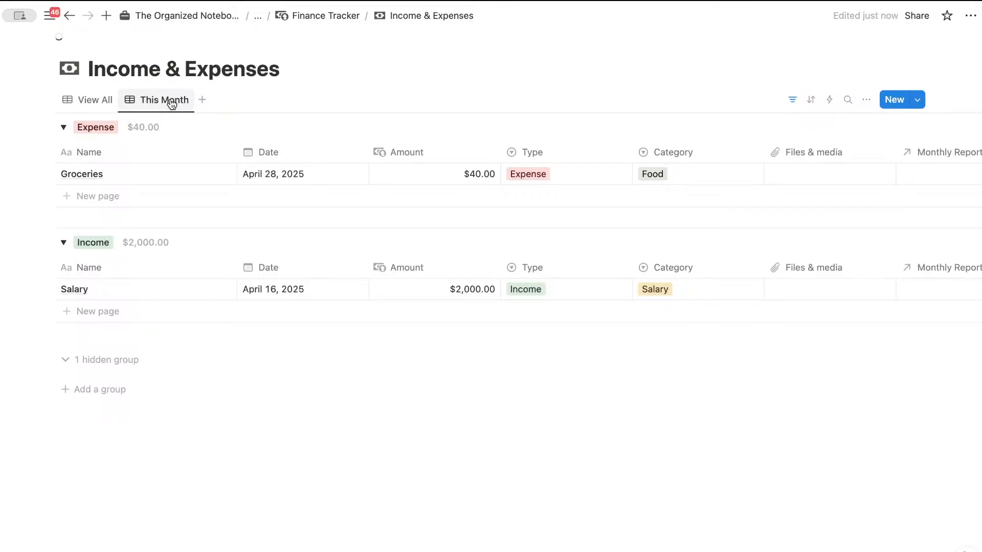
click(171, 101)
click(201, 212)
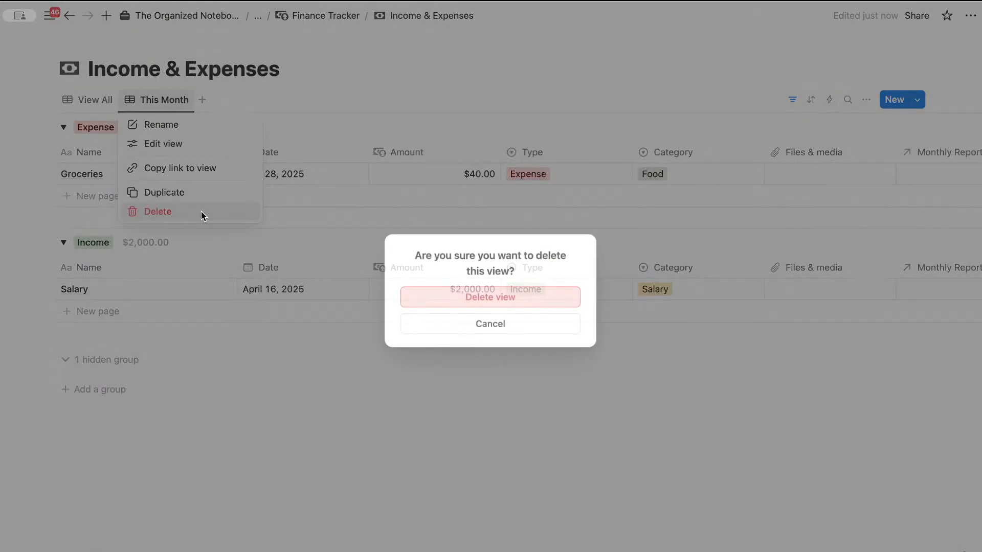
click(468, 298)
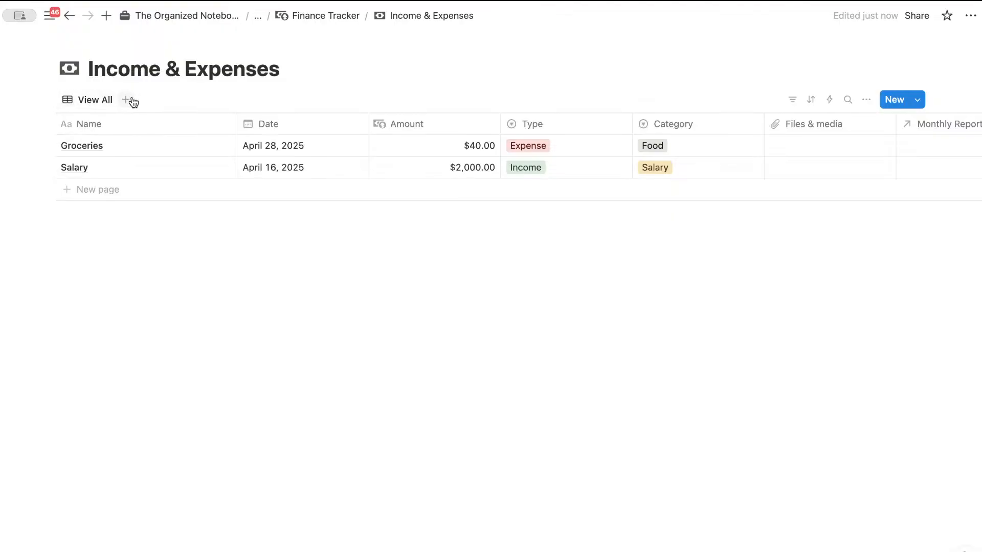
Step: Duplicate the View All view and name the copy "This Month"
click(95, 99)
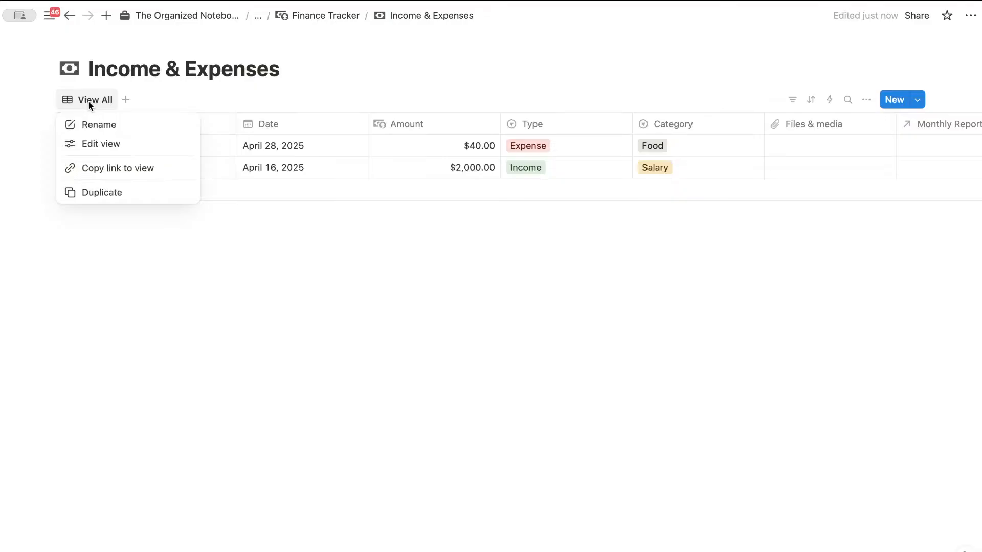
click(132, 192)
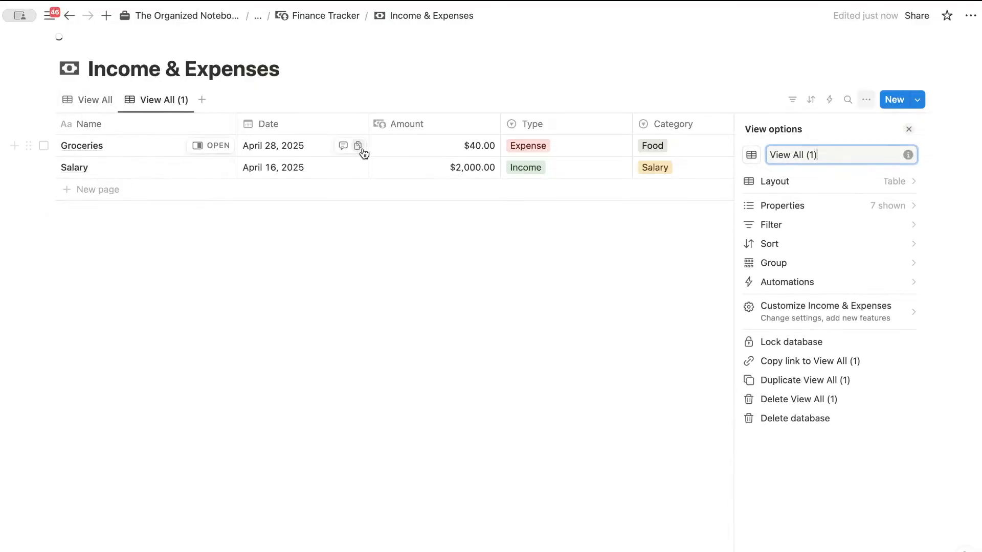
triple_click(830, 155)
text(This Mon)
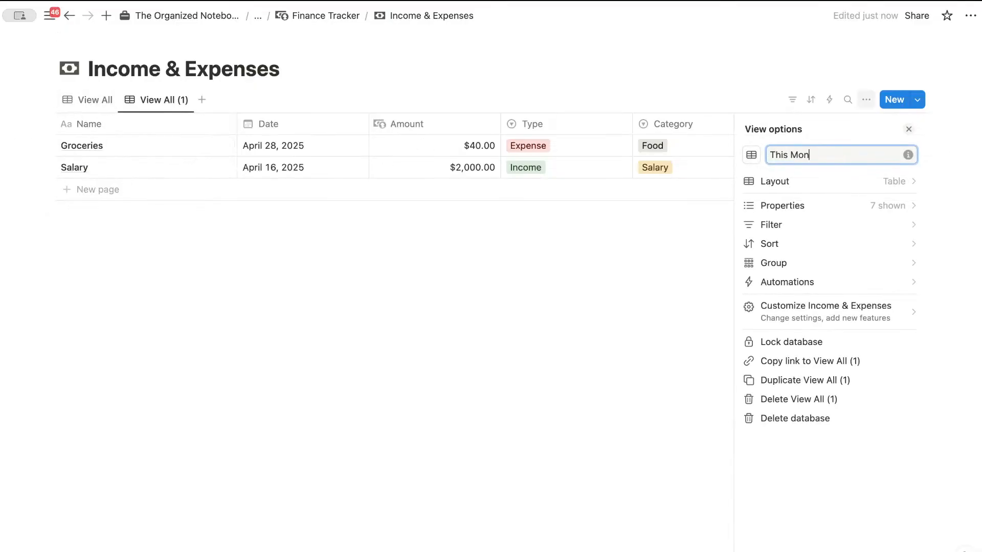
text(th)
Step: Filter the new This Month view to a Date relative to today of this month, and save it for everyone
click(792, 99)
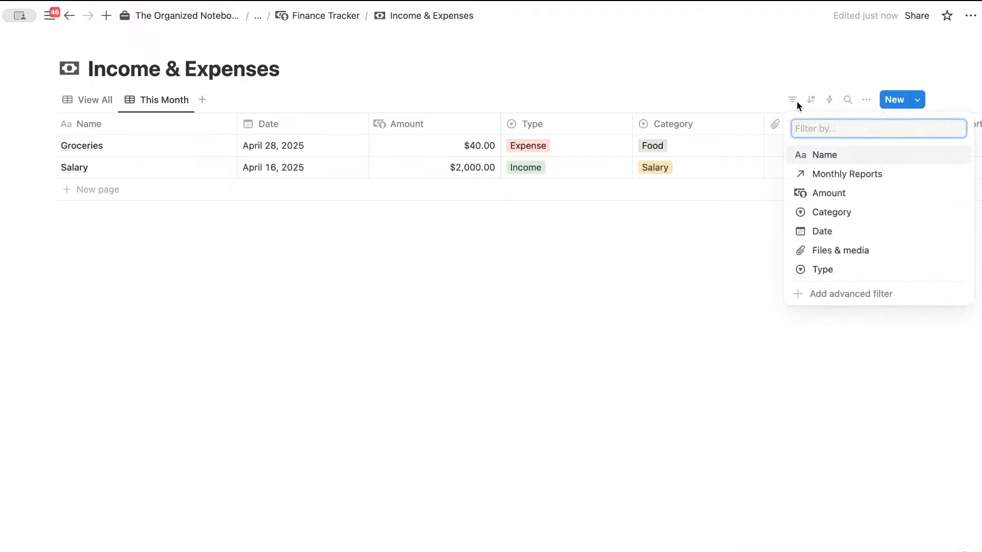
click(863, 233)
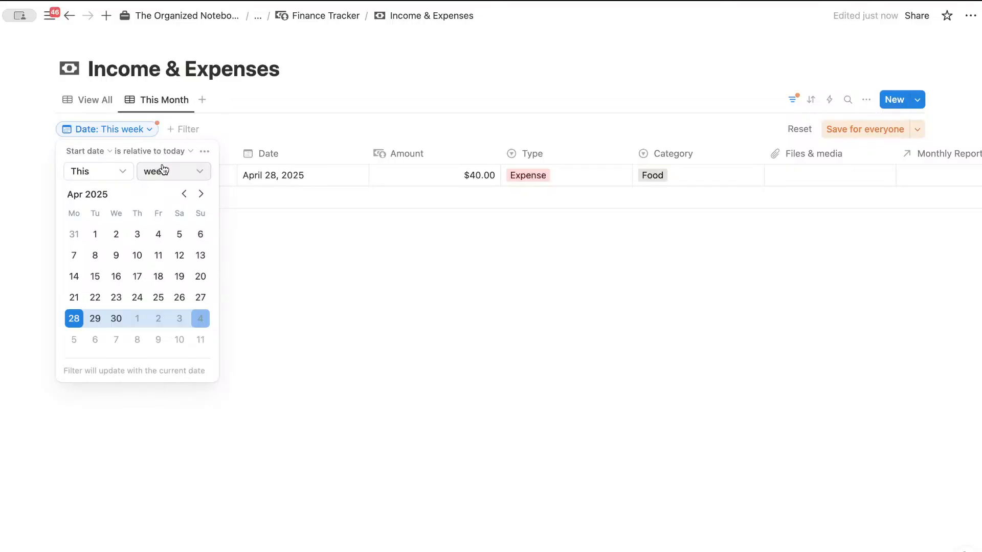
click(185, 174)
click(207, 231)
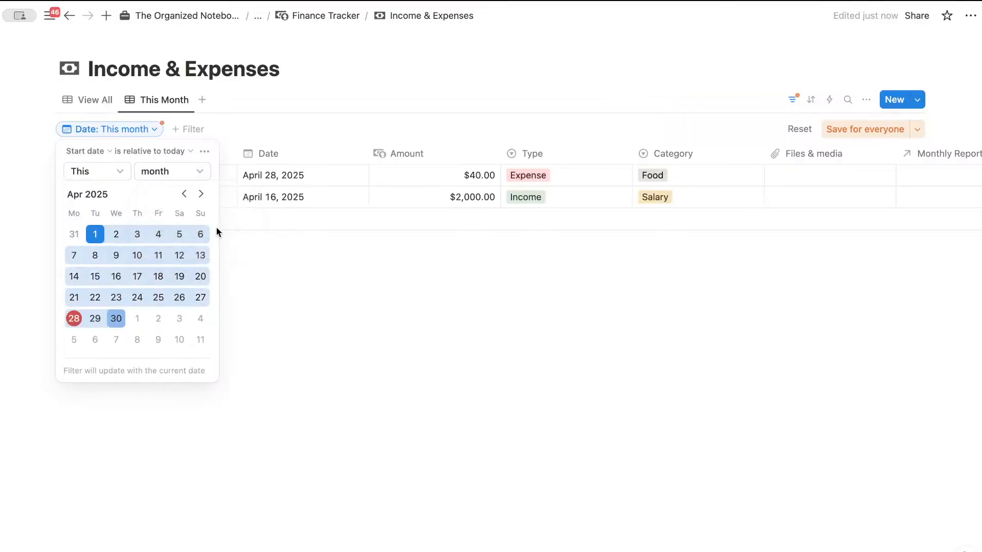
click(864, 129)
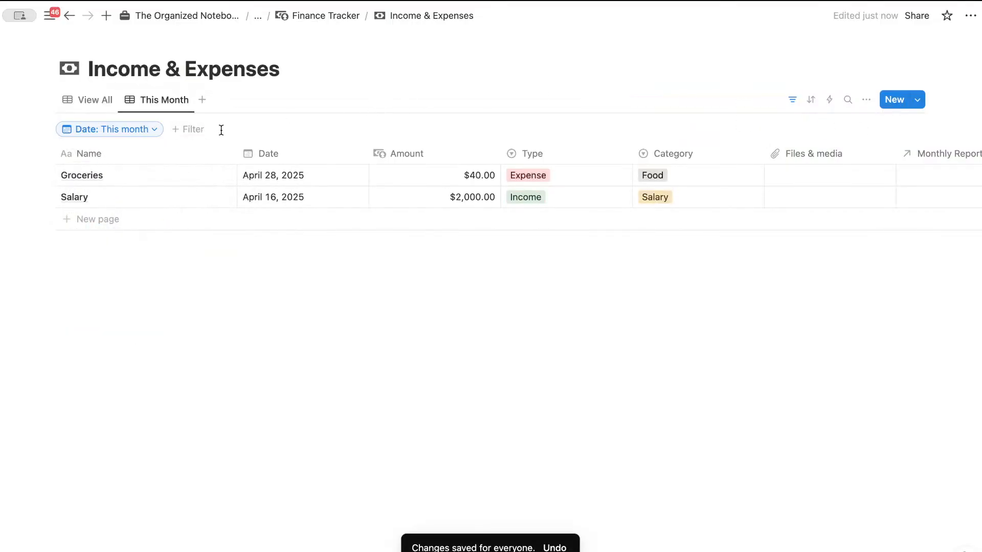
Step: Group the recreated This Month view by the Type property
click(868, 102)
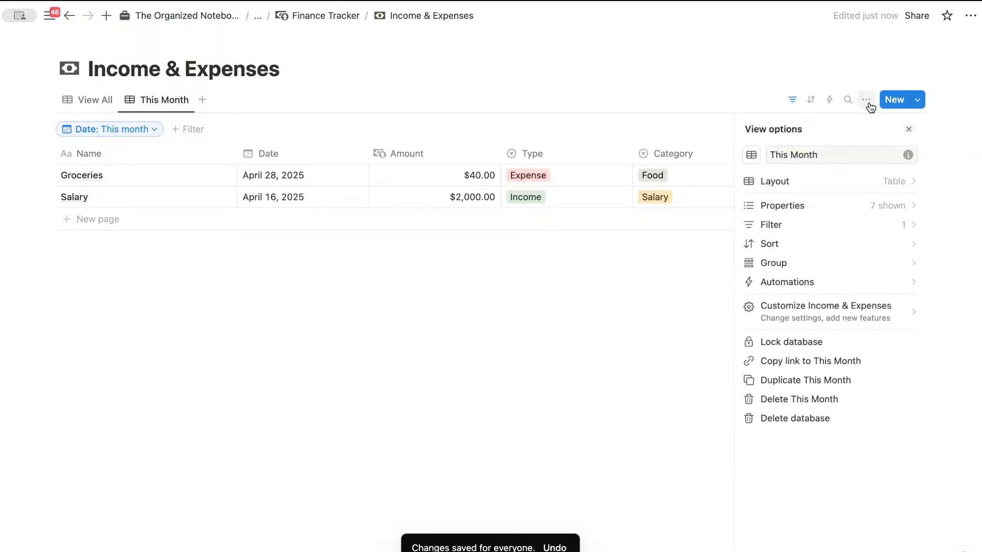
click(842, 261)
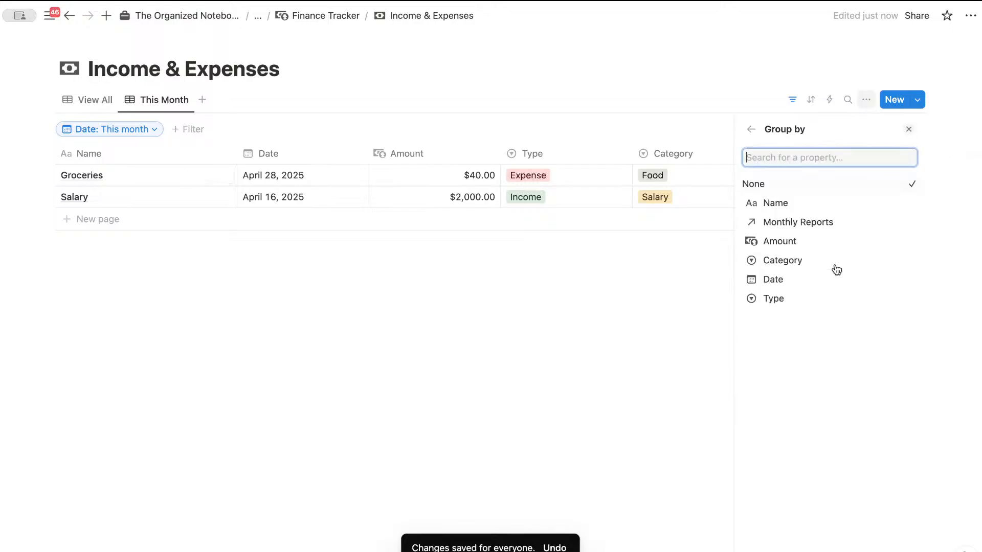
click(791, 301)
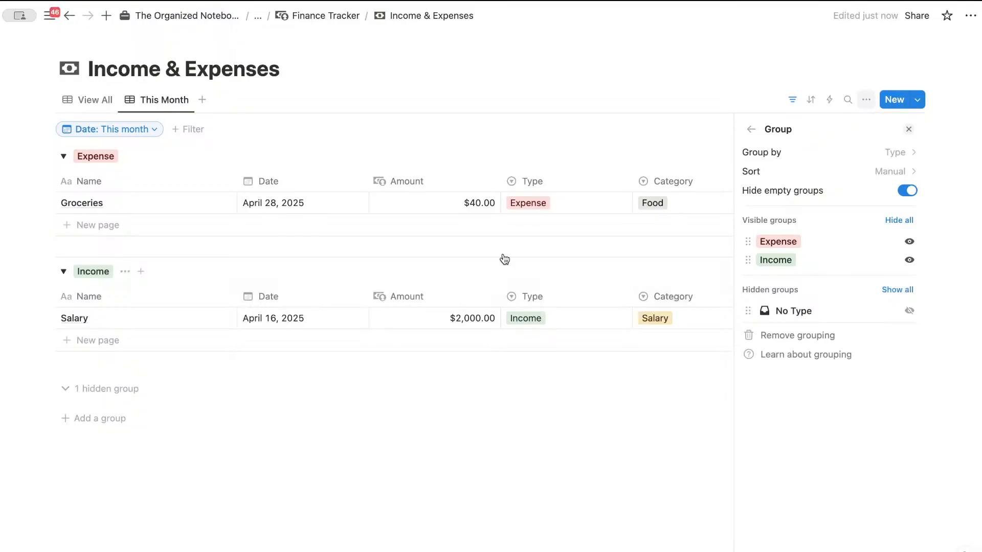
click(908, 130)
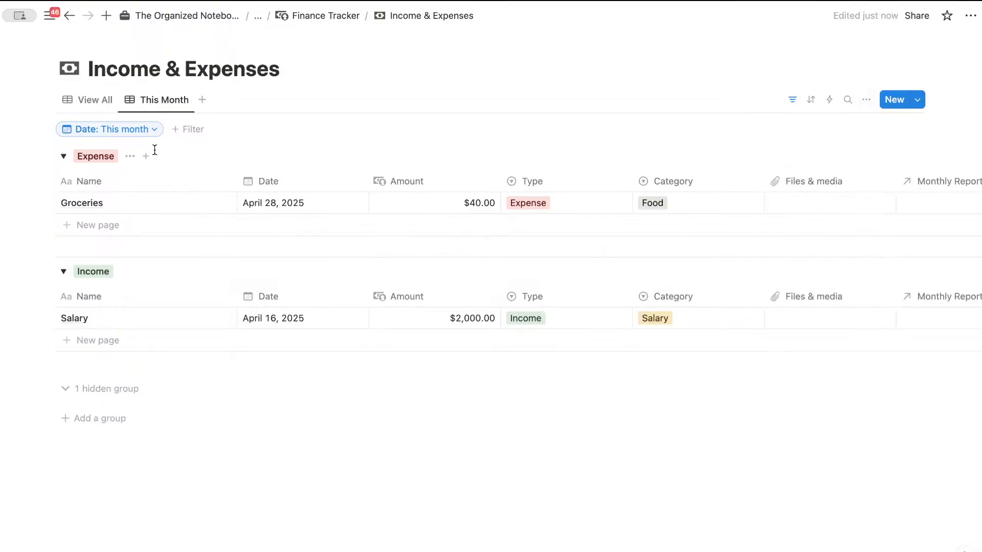
Step: Show the group aggregation in the This Month view and set it to the Sum of Amount
click(130, 156)
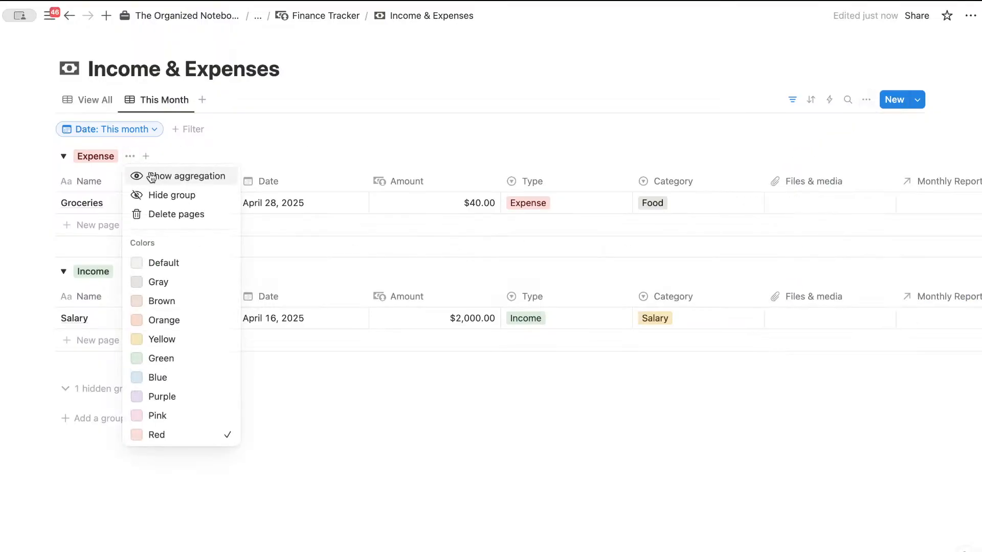
click(151, 176)
click(146, 156)
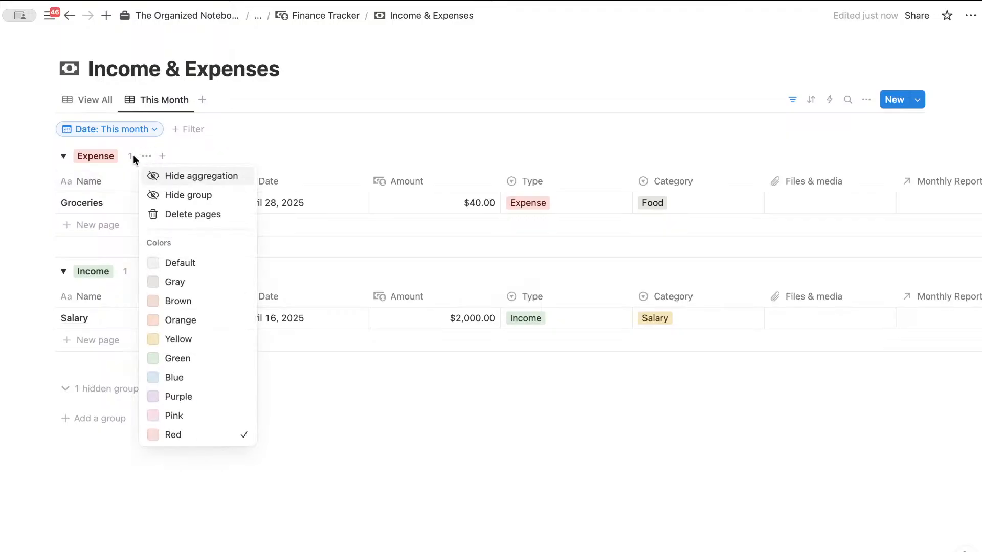
click(133, 158)
click(133, 158)
mouse_move(169, 212)
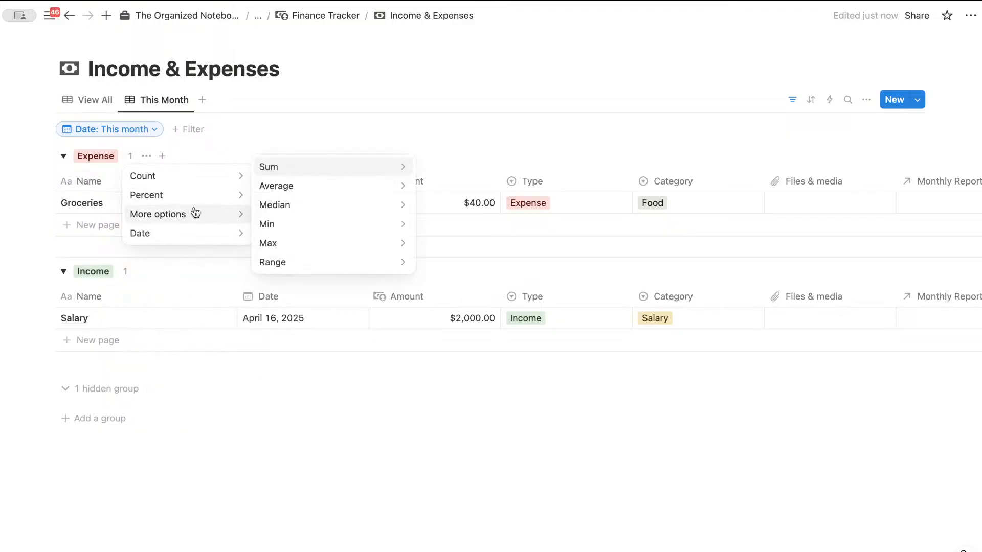
mouse_move(341, 168)
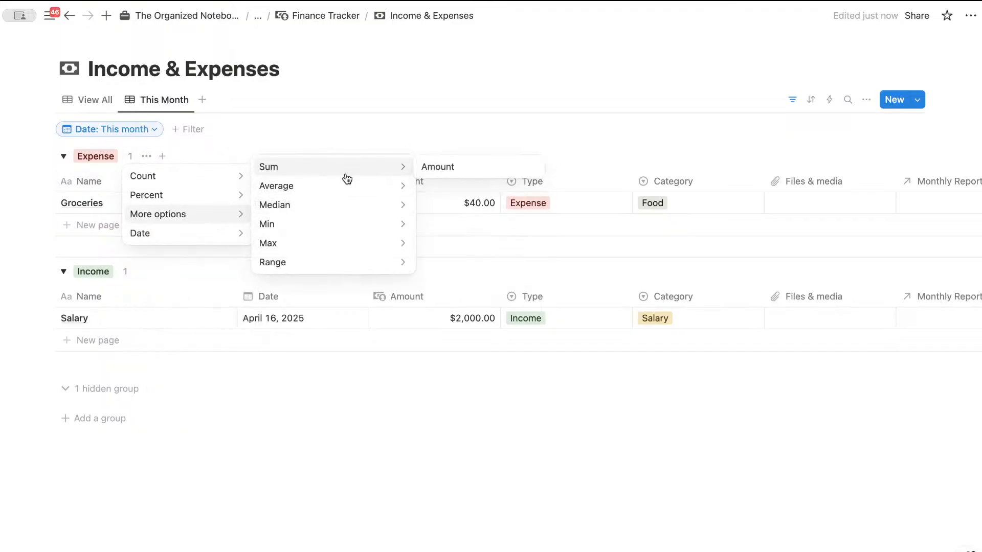
click(481, 174)
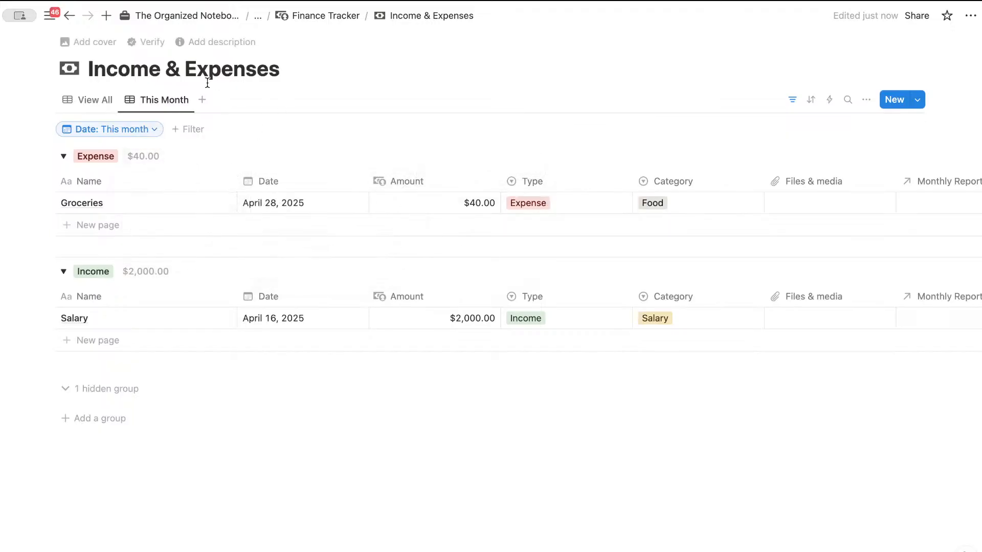
Step: Duplicate the This Month view and name the copy "By Month"
click(174, 101)
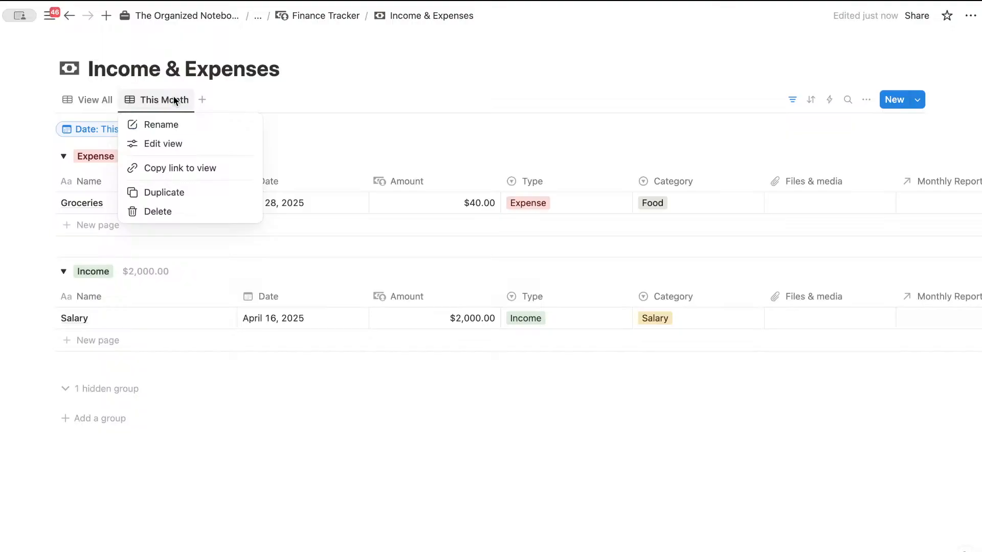
click(191, 197)
key(super+a)
text(By )
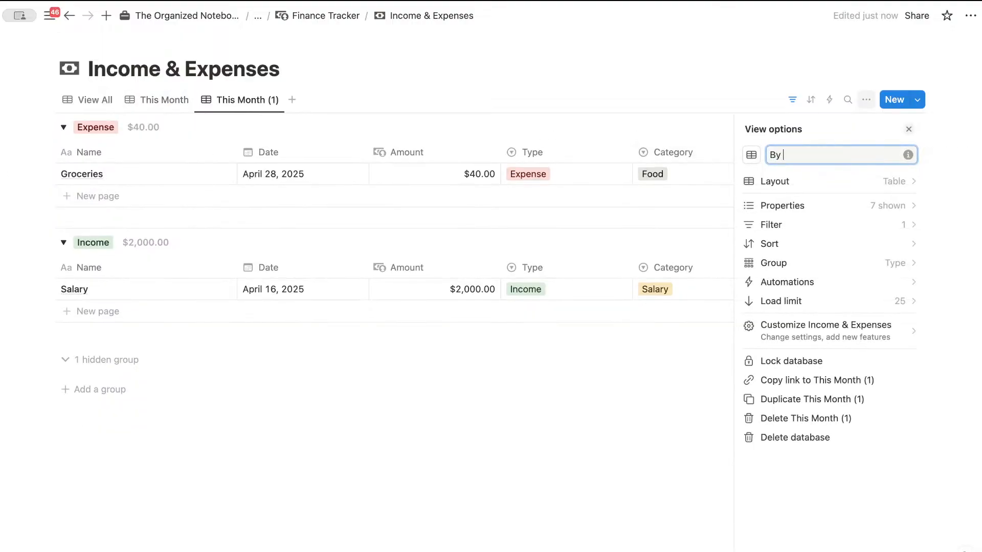
text(Month)
Step: Delete the Date filter from the By Month view and save the change for everyone
click(792, 99)
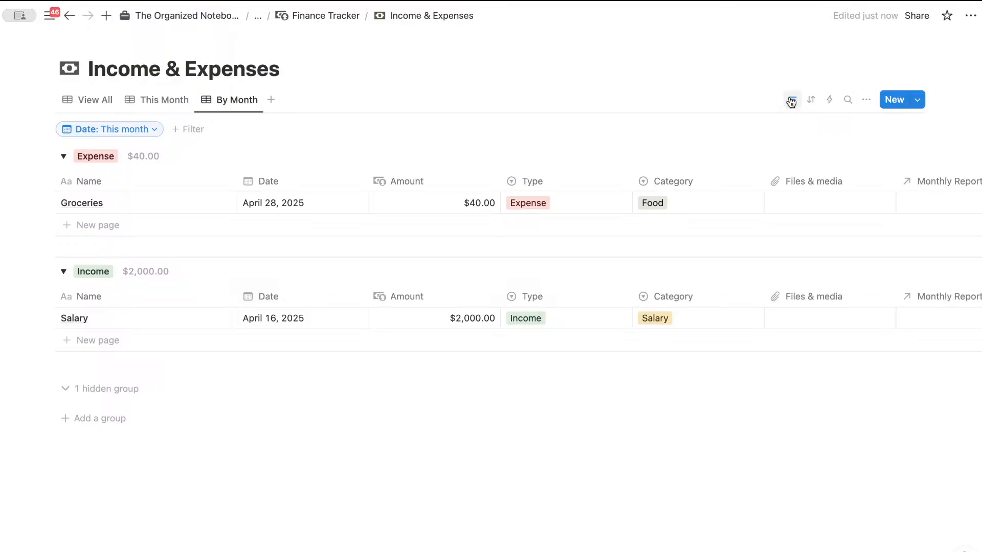
click(138, 131)
click(208, 154)
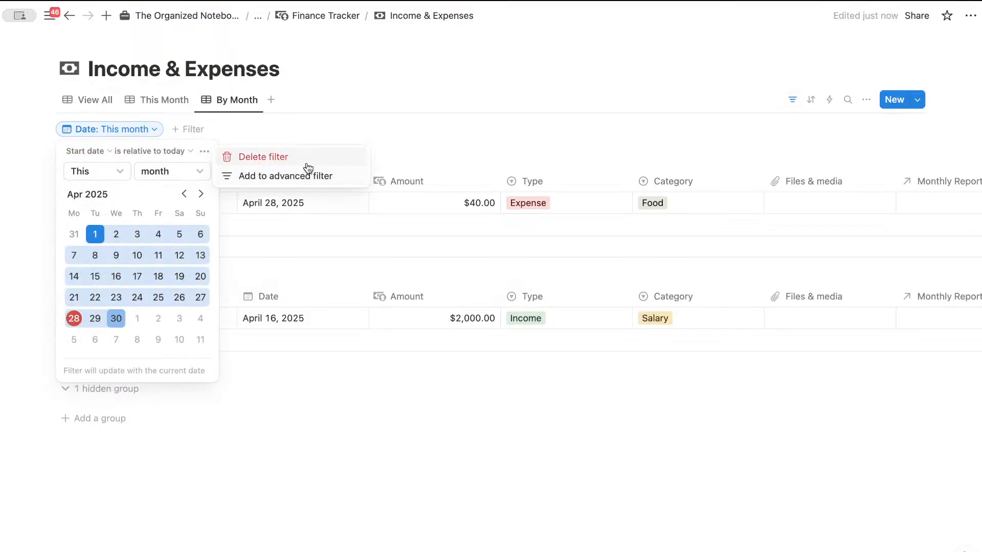
click(307, 157)
click(844, 129)
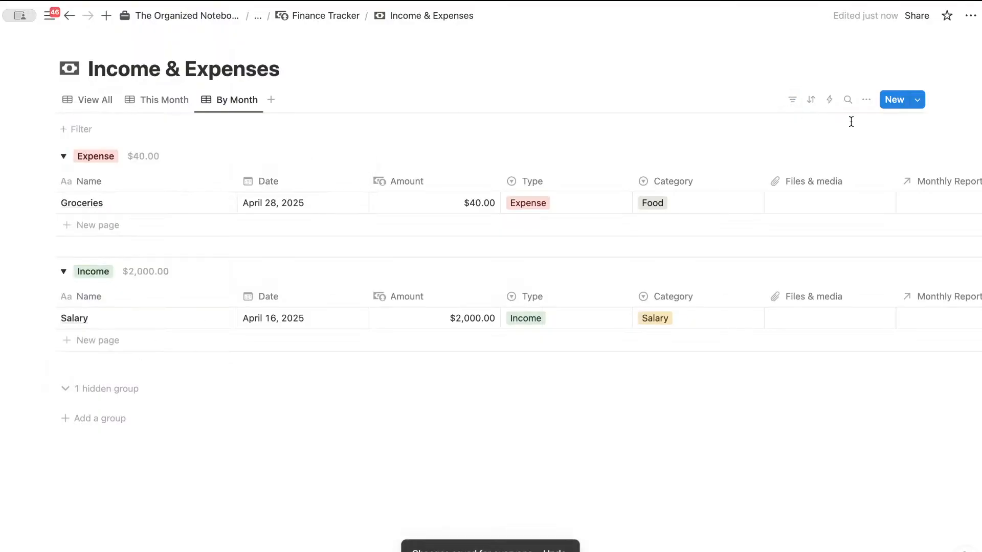
Step: Group the By Month view by the Date property, with dates grouped by Month
click(868, 101)
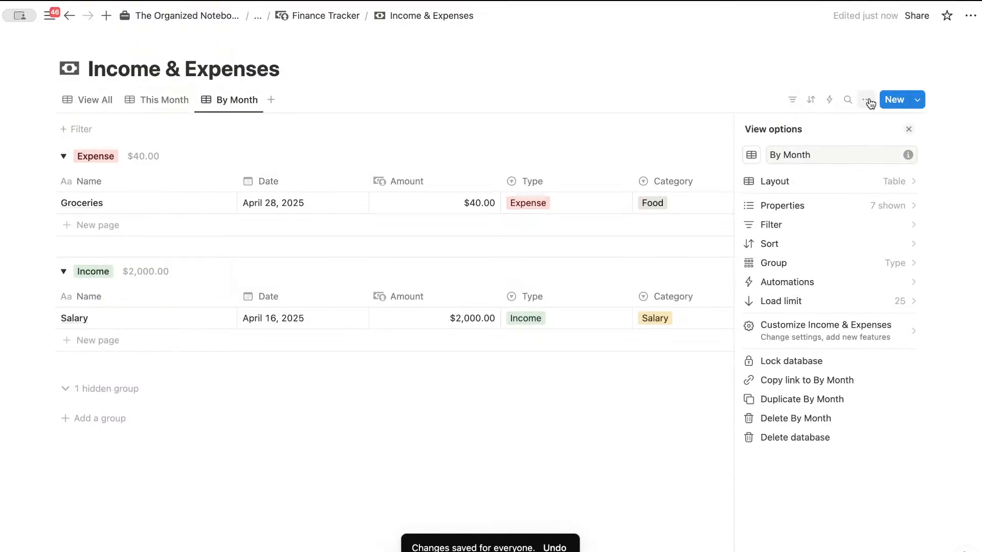
click(839, 263)
click(839, 155)
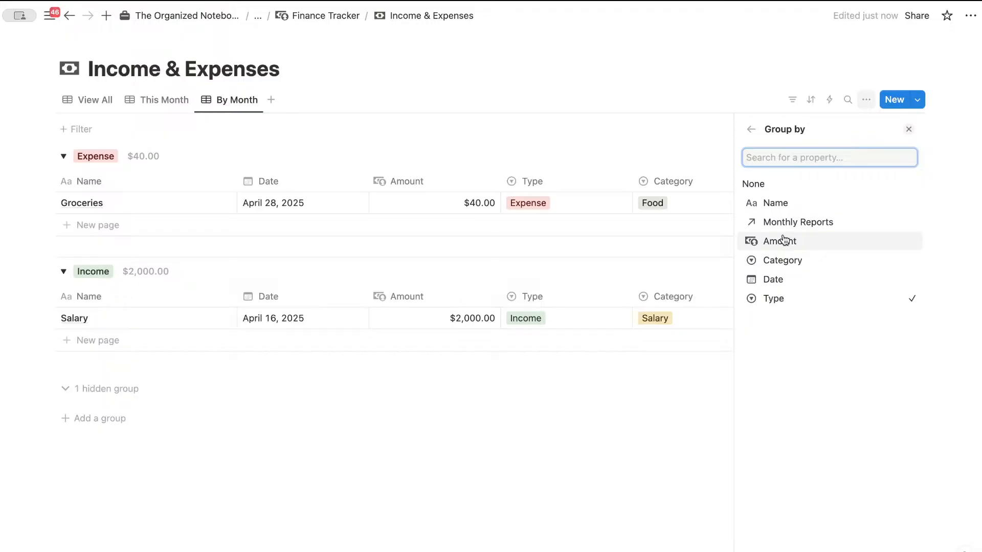
click(794, 279)
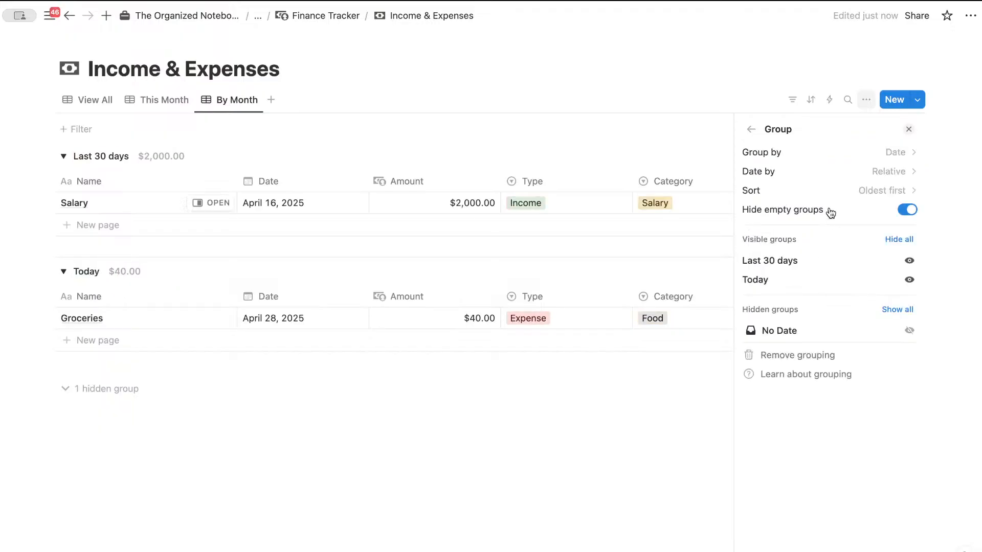
click(823, 171)
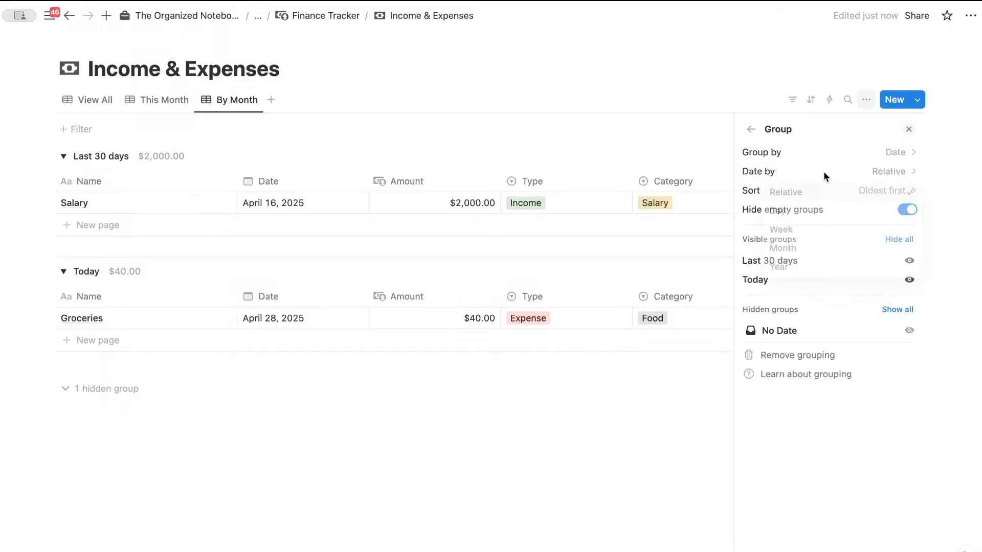
click(807, 254)
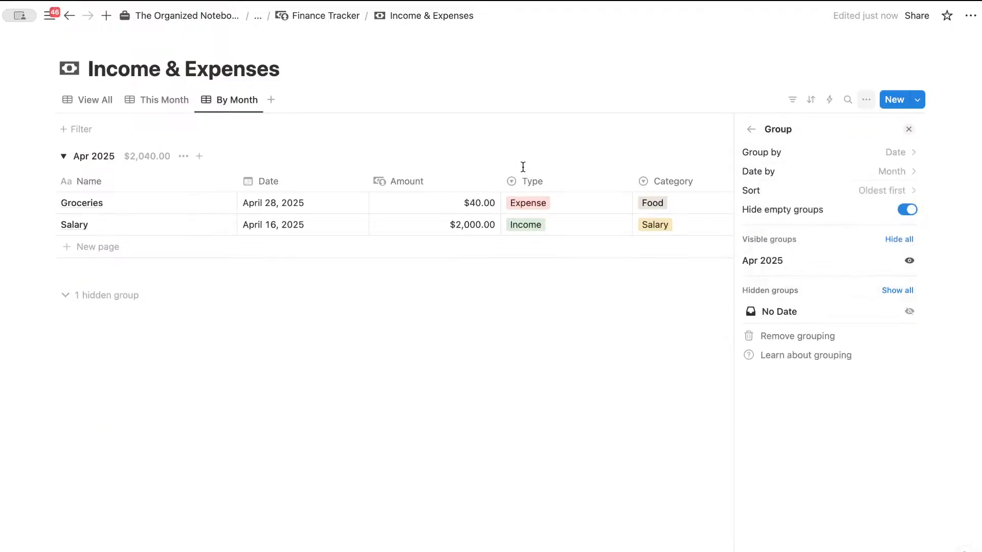
click(899, 191)
click(839, 235)
click(909, 129)
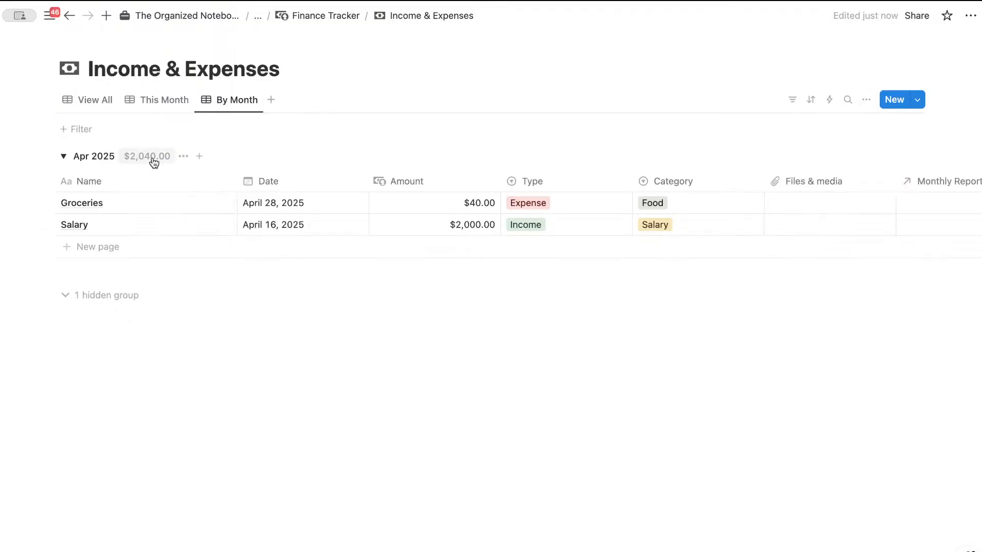
Step: Hide the aggregation shown beside the Apr 2025 group in the By Month view
click(184, 157)
click(239, 179)
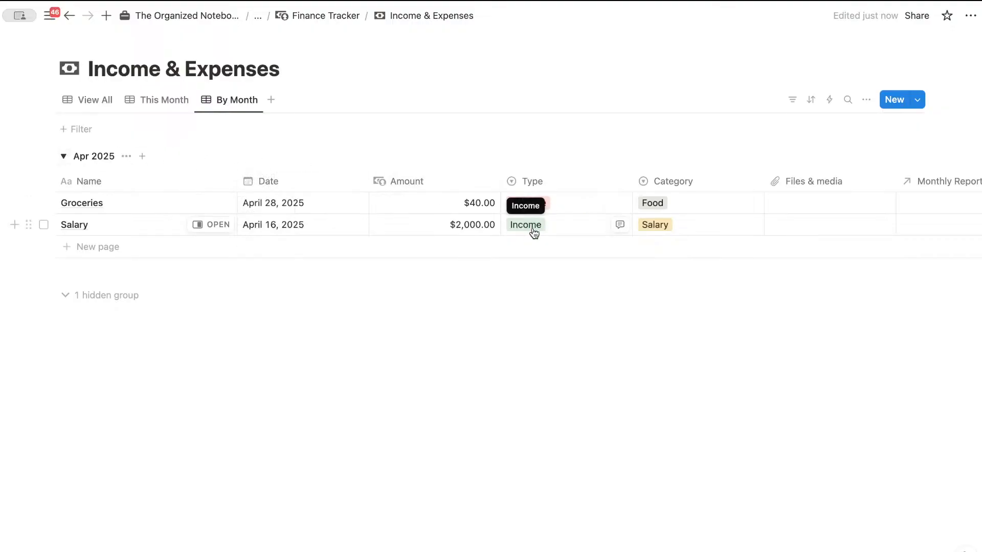
scroll(576, 224, right, 5)
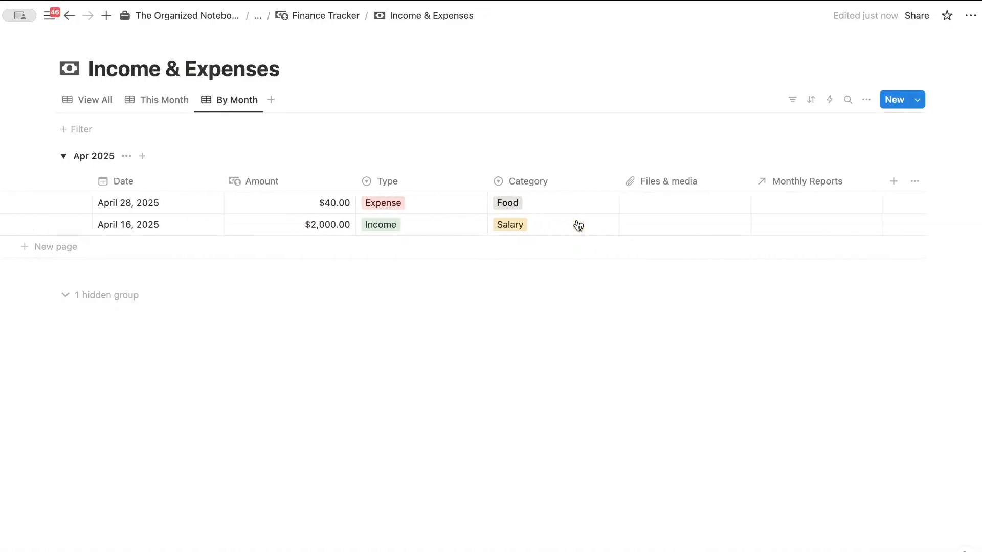
scroll(577, 224, left, 5)
Step: Open the Monthly Reports (EVENT 2025) database from the Finance Tracker page and change its view layout to Gallery
click(174, 105)
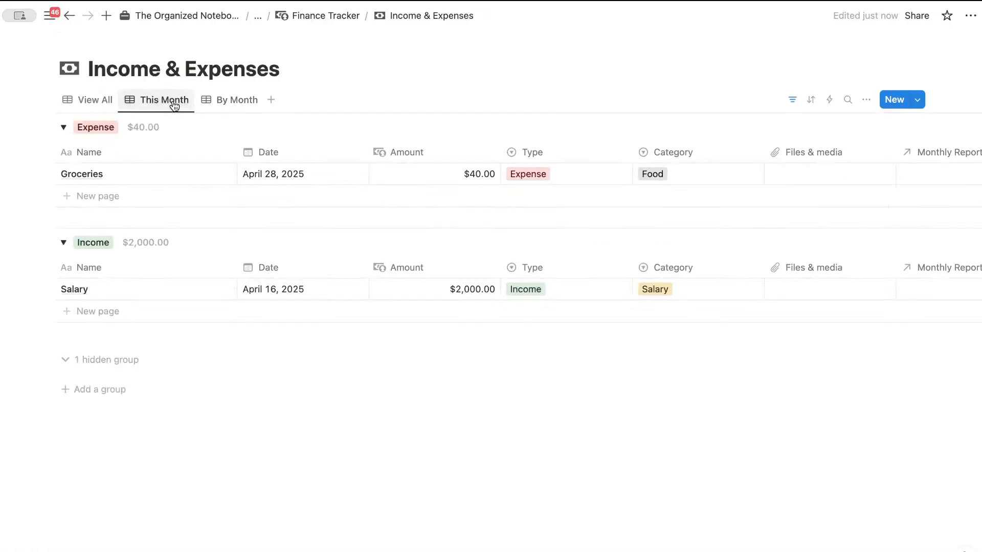
click(91, 102)
click(317, 16)
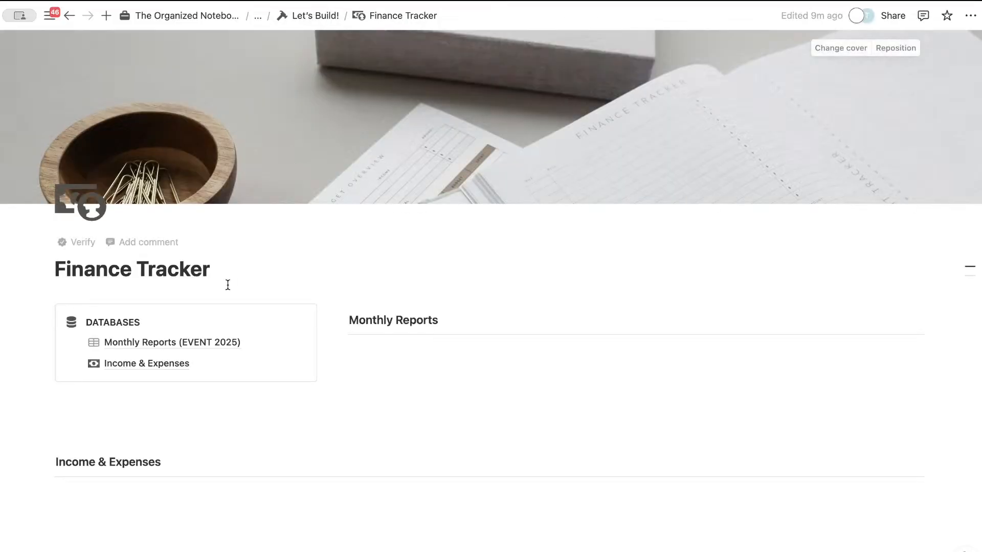
click(182, 342)
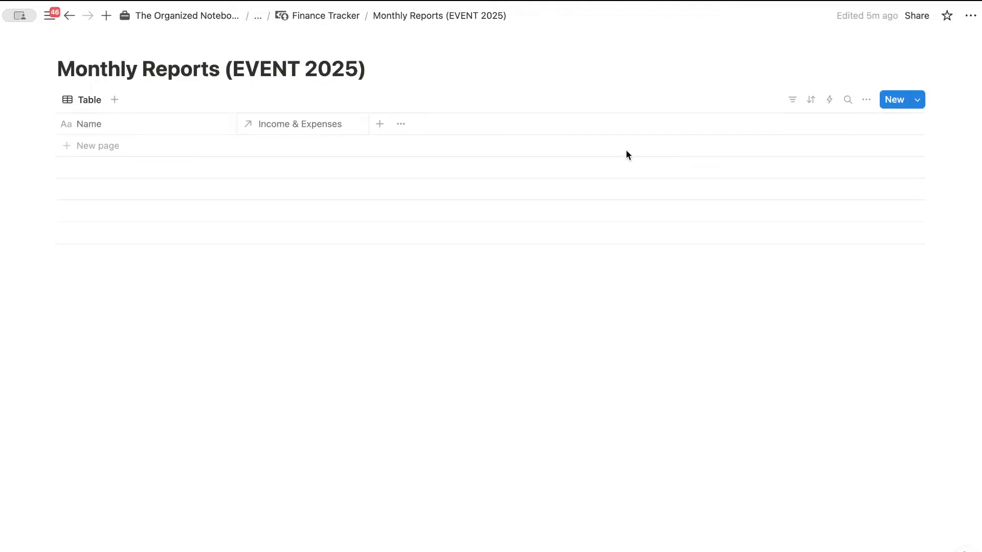
click(868, 105)
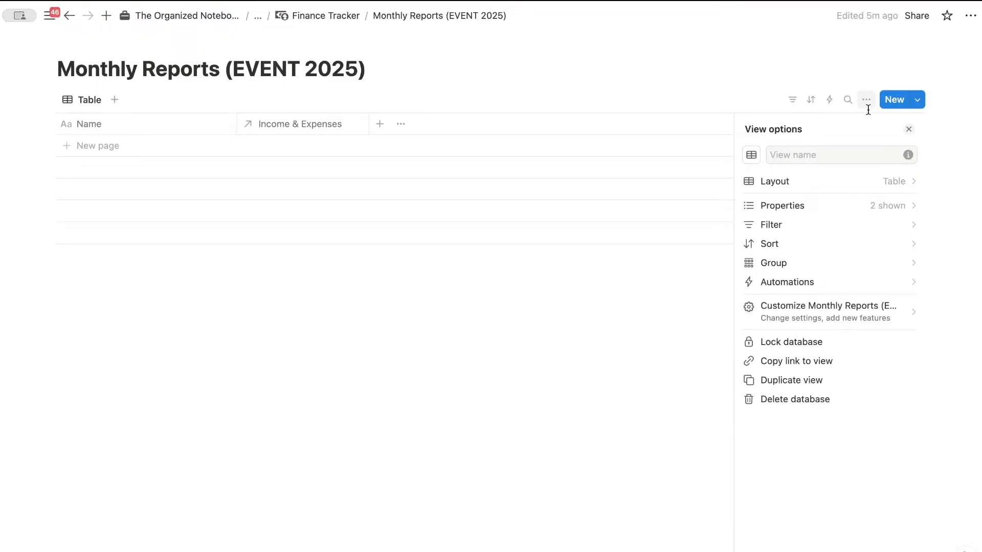
click(869, 182)
click(807, 208)
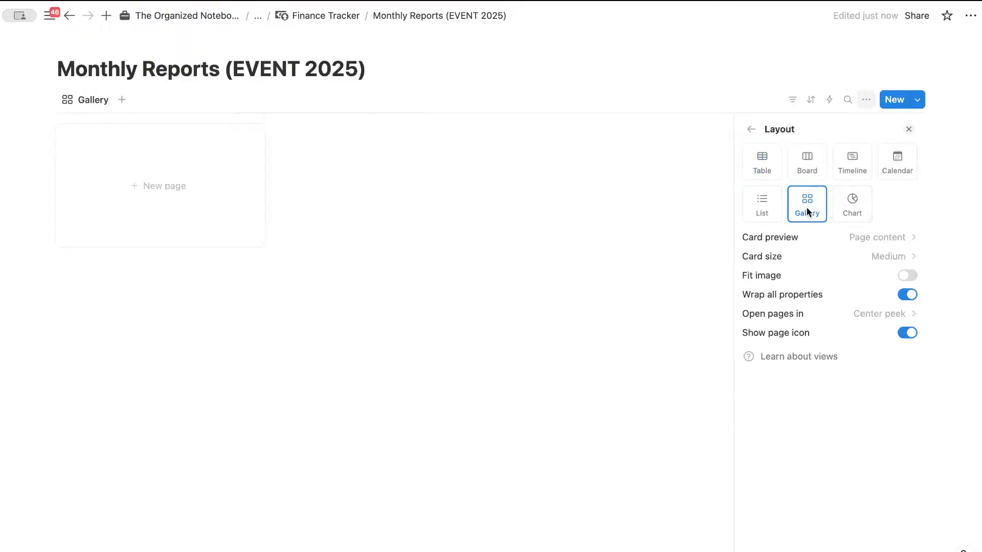
click(431, 261)
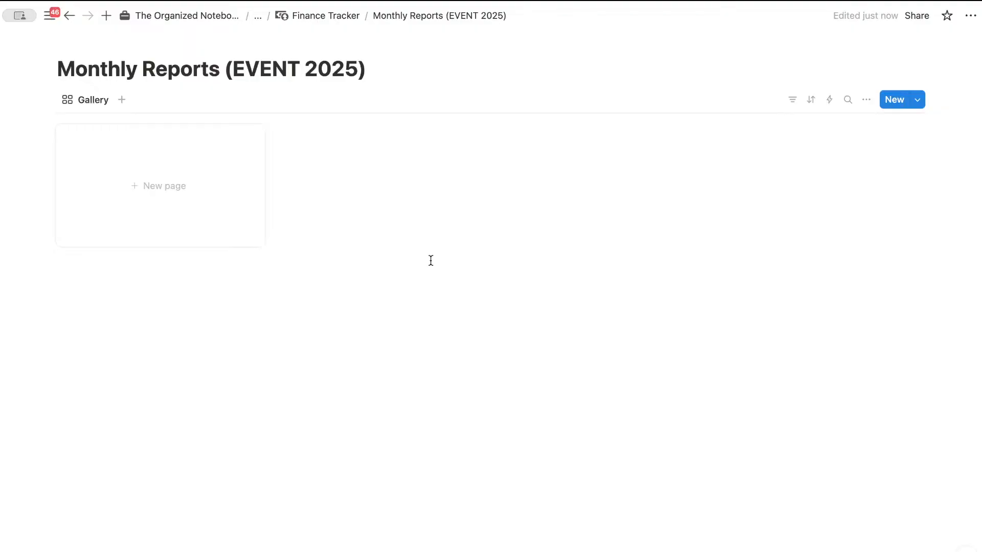
Step: Add a page titled "April 2025" to Monthly Reports and set its Income & Expenses property to Always hide
click(150, 174)
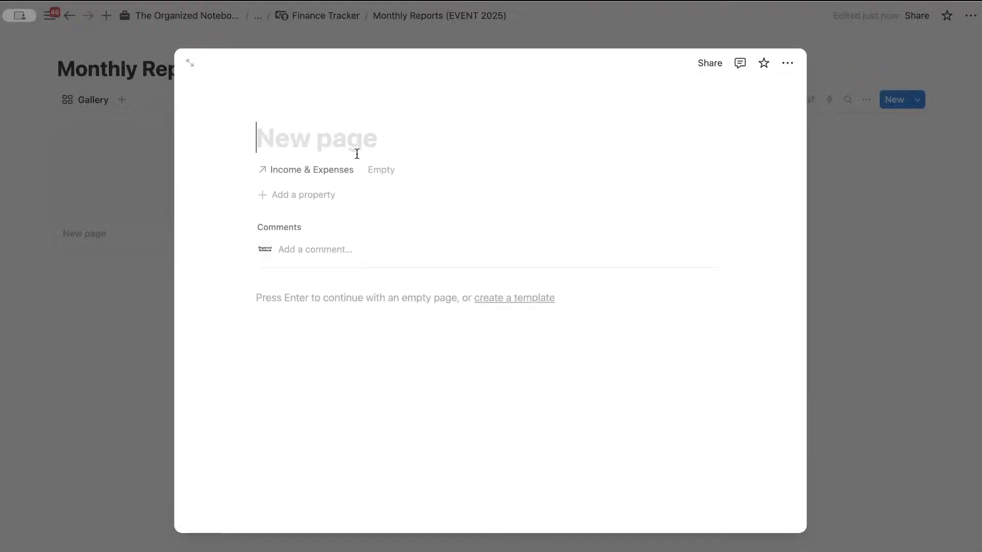
text(April 2025)
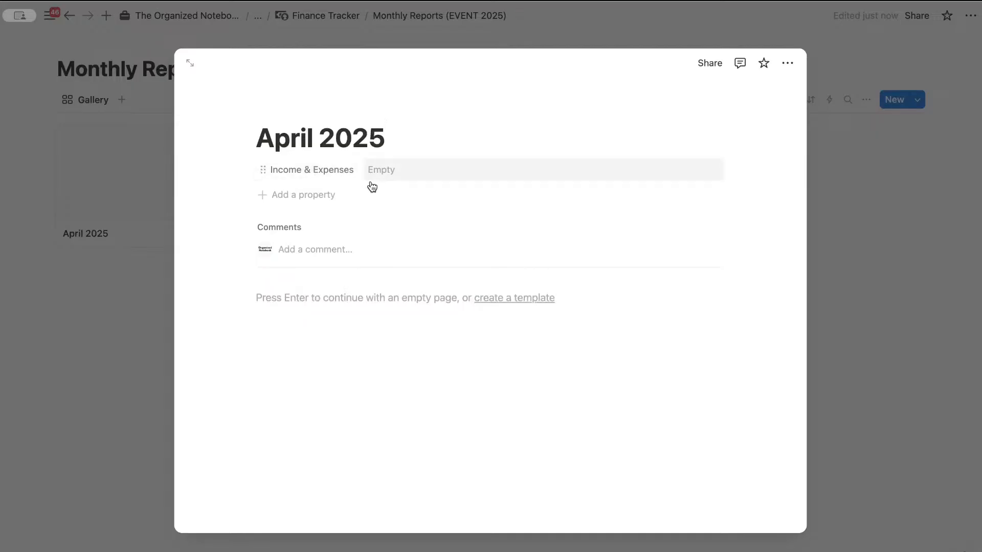
click(319, 170)
mouse_move(363, 247)
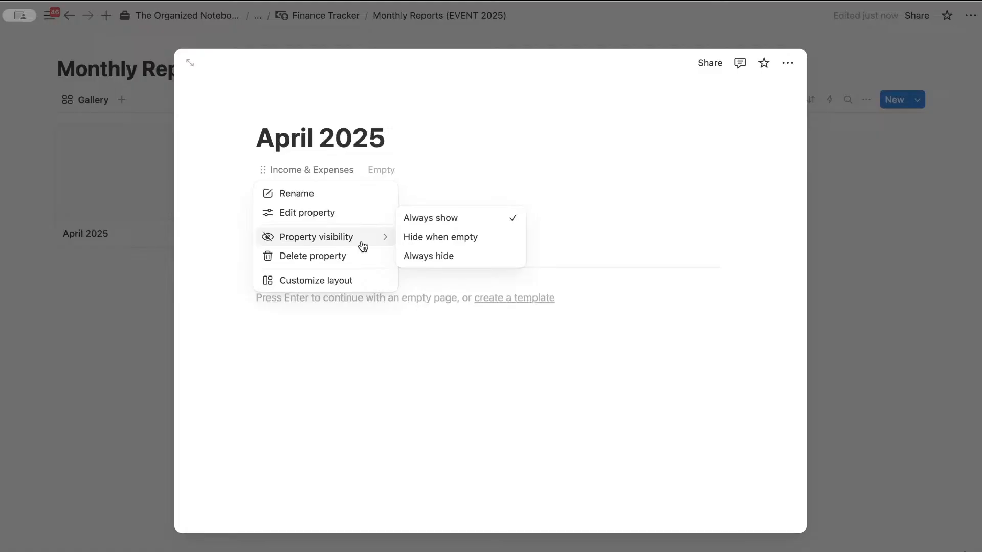
click(471, 264)
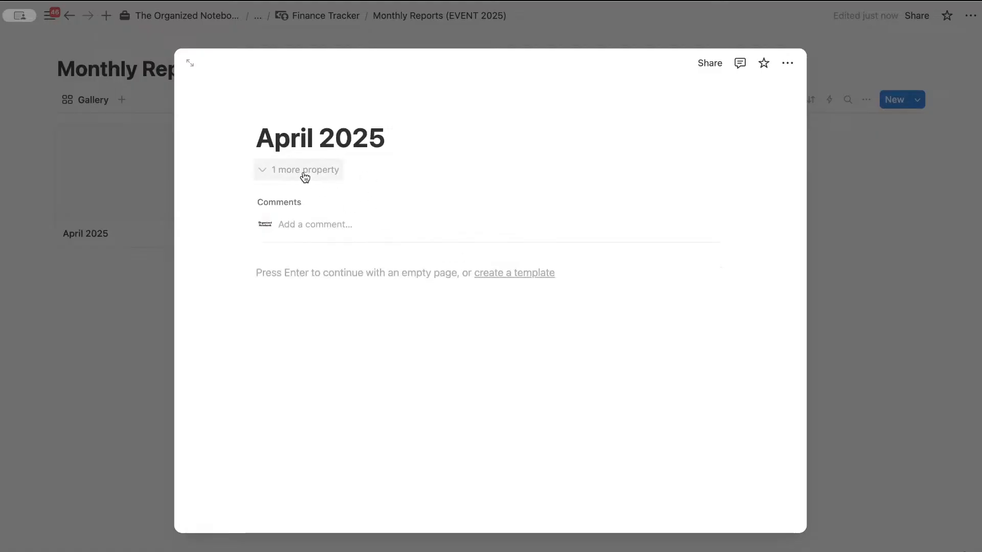
Step: Expand the April 2025 page's hidden properties and add a Number property named "Income"
click(324, 173)
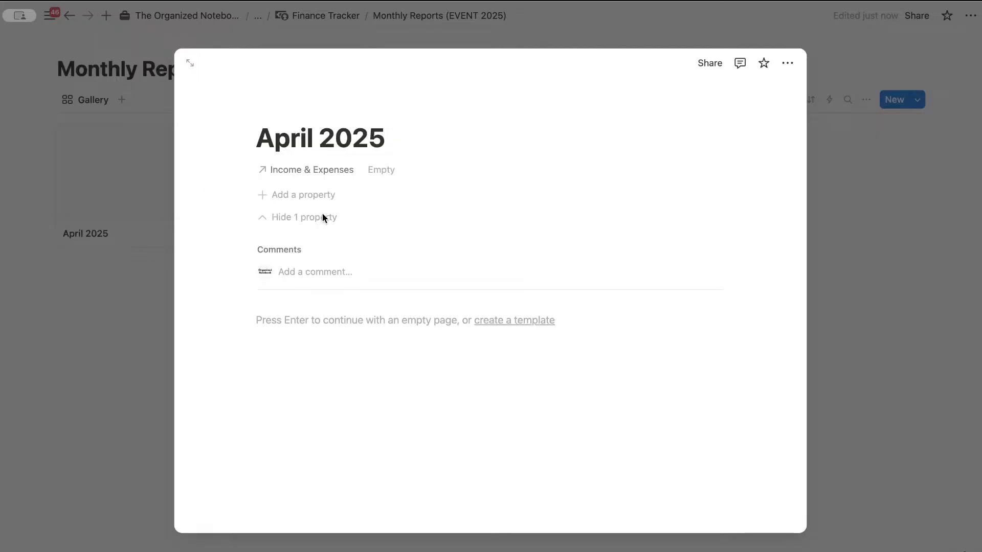
click(286, 195)
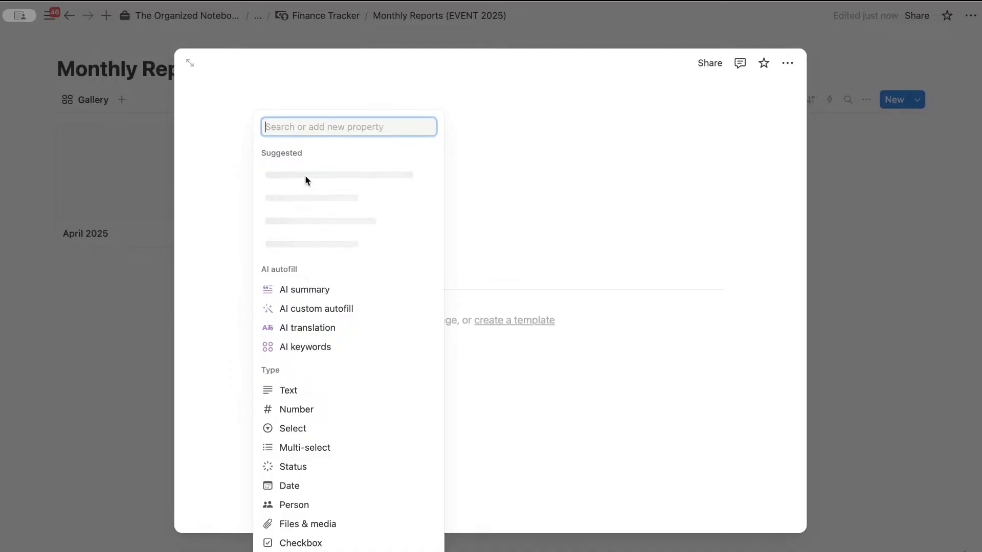
text(numb)
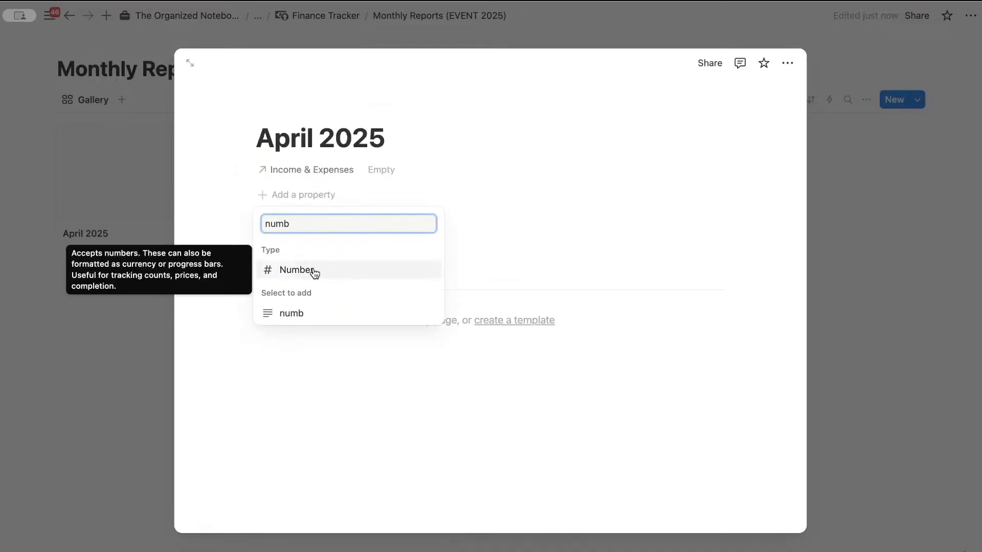
click(311, 269)
double_click(319, 218)
text(Income)
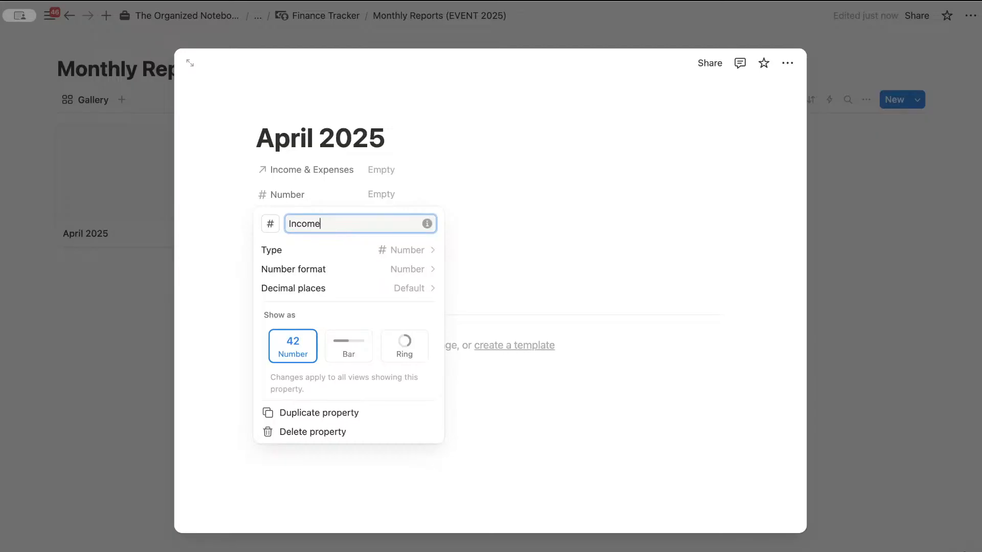
click(396, 250)
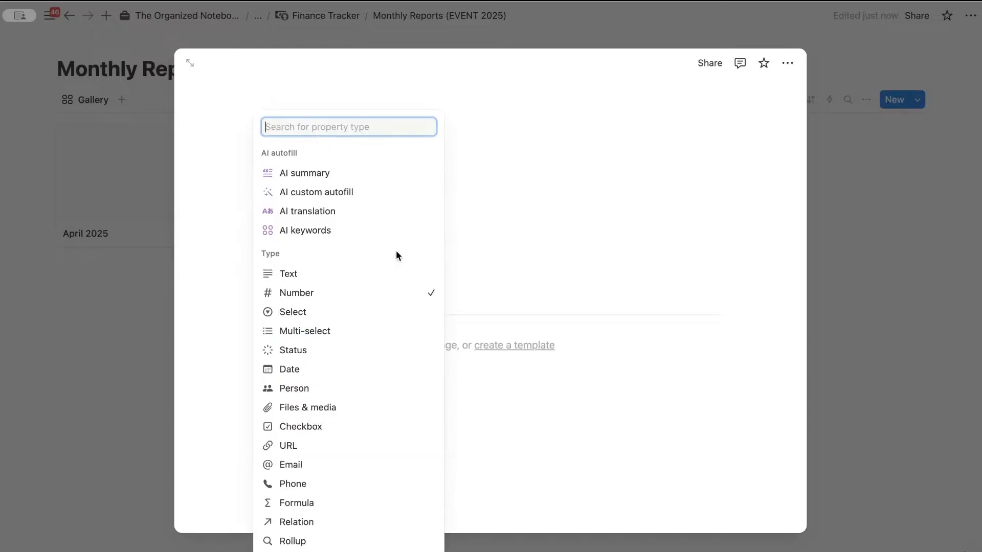
click(253, 137)
Step: Set the number format of the Income property to US Dollar (USD)
click(322, 170)
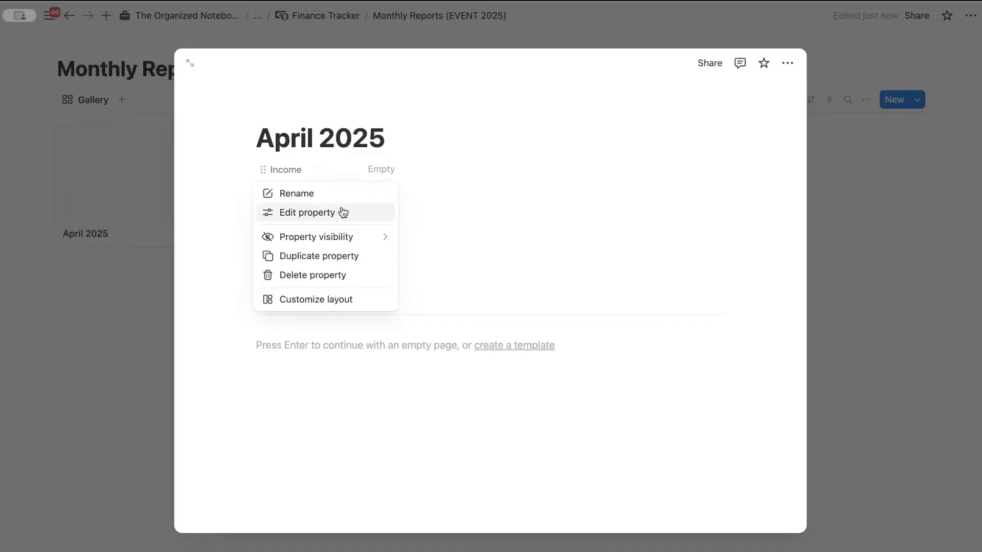
click(344, 214)
click(397, 244)
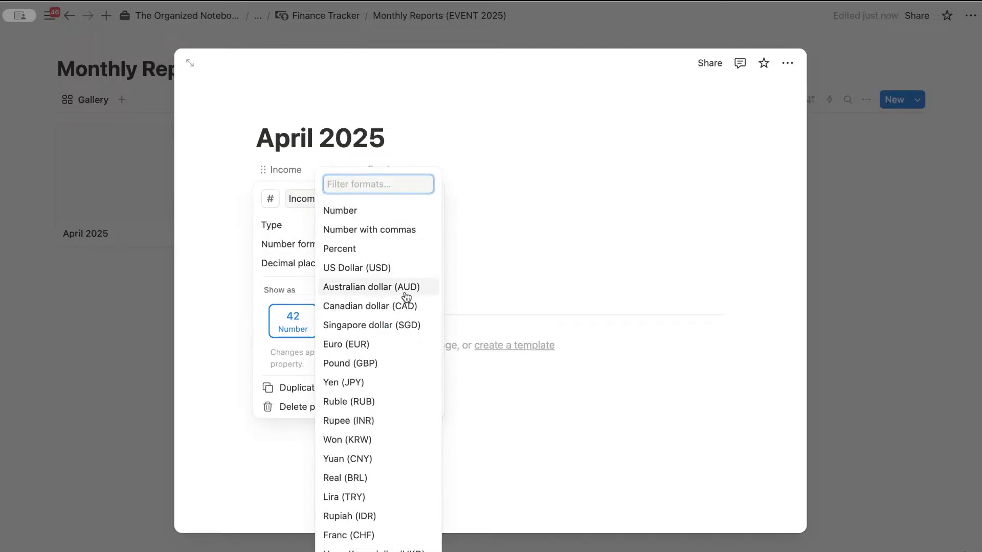
click(399, 269)
click(467, 184)
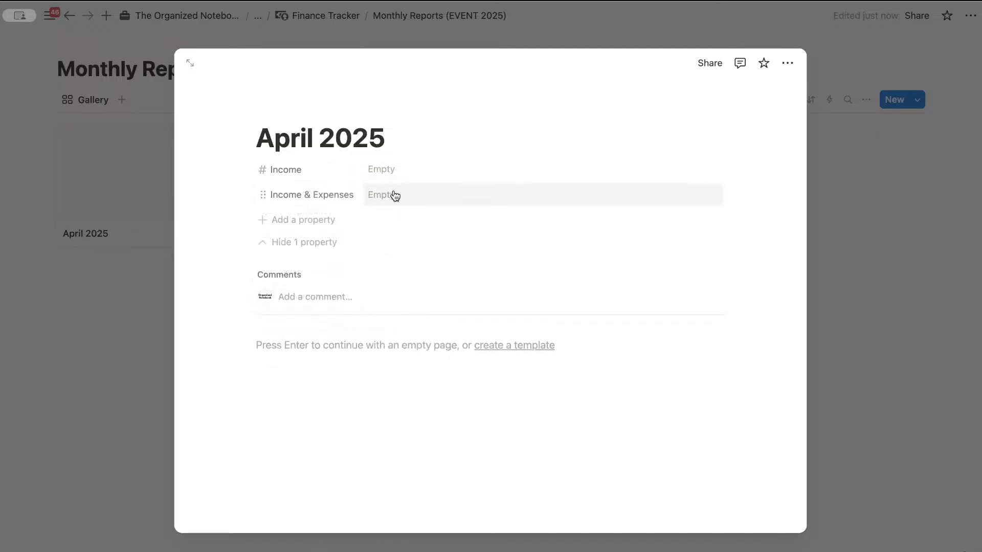
click(408, 170)
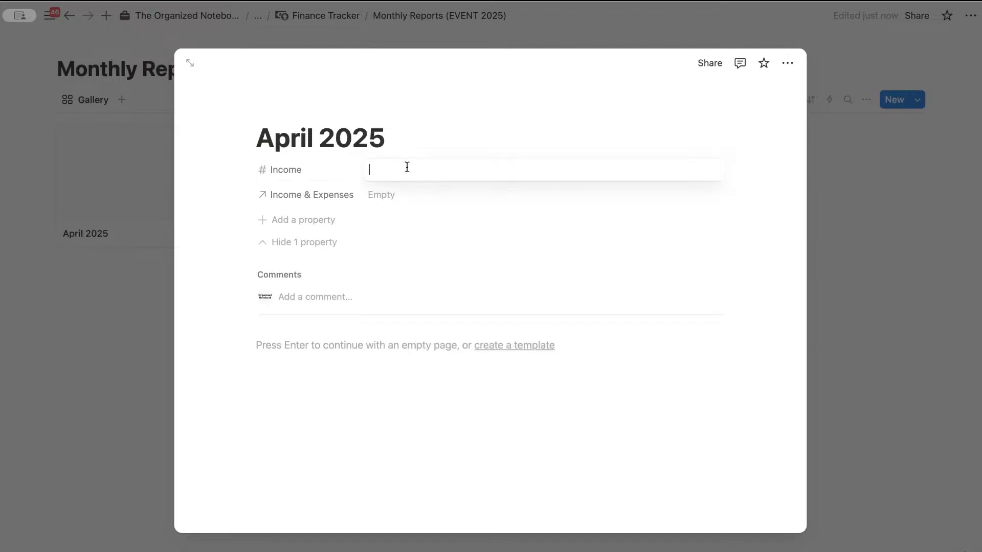
click(318, 170)
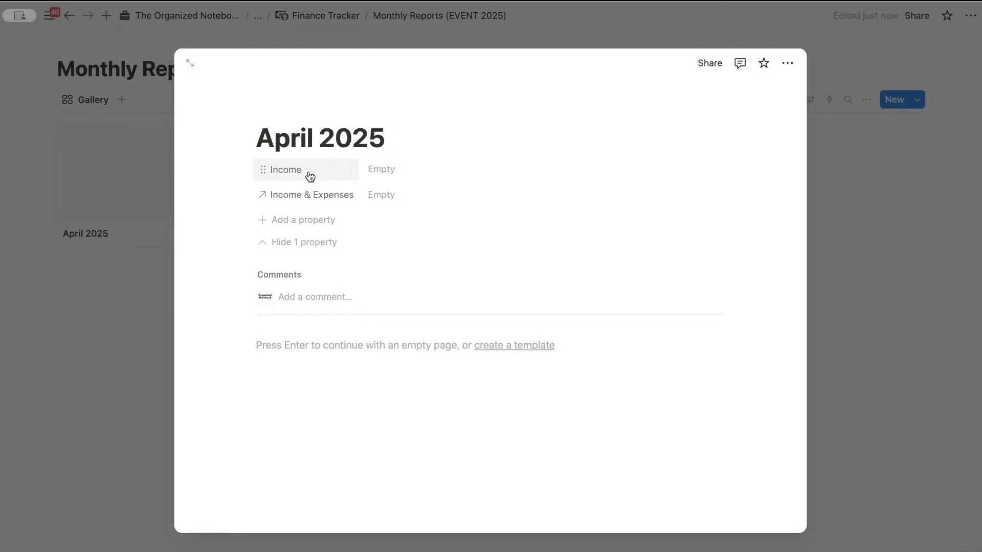
click(328, 170)
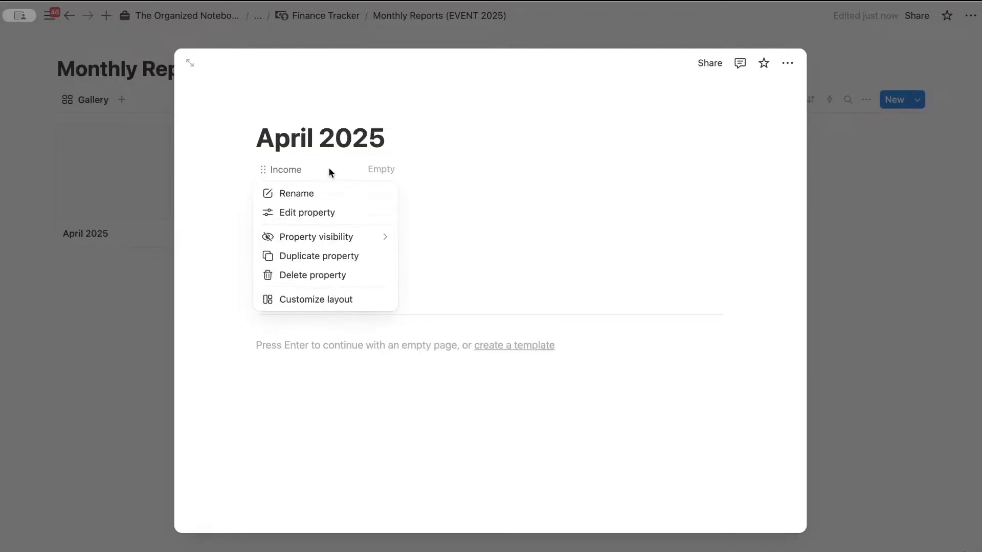
click(330, 169)
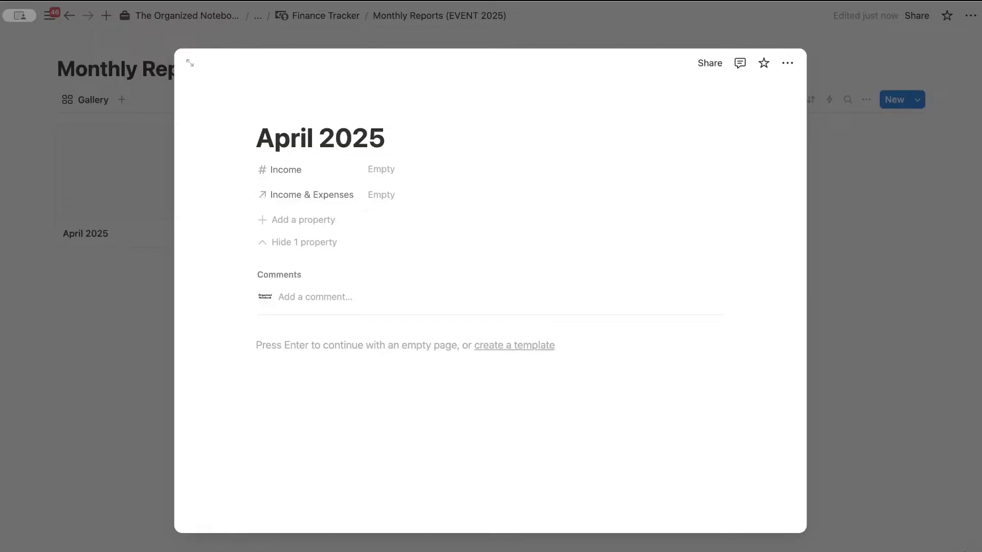
click(382, 171)
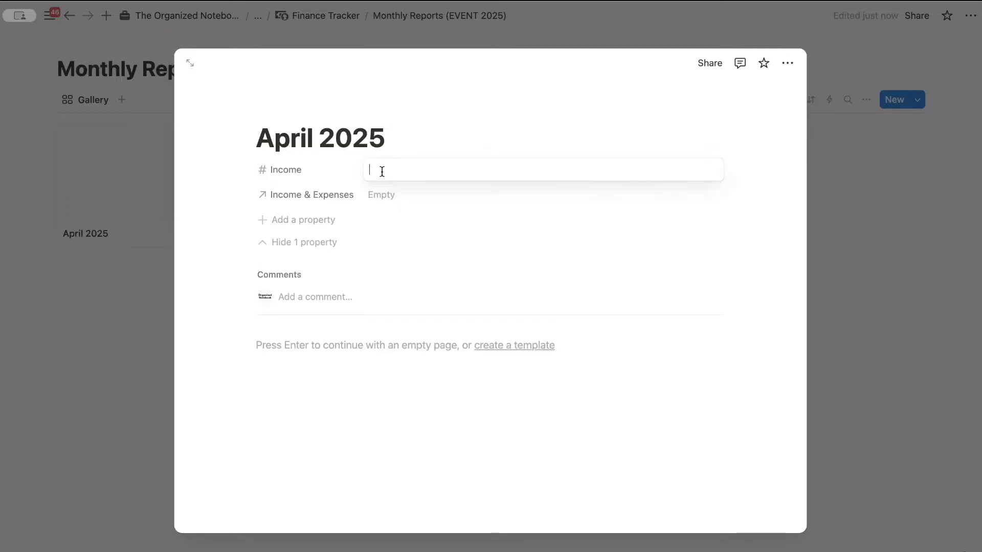
text(map(in)
key(BackSpace)
key(BackSpace)
key(BackSpace)
click(325, 170)
Step: Change the Income property's type to Formula
click(325, 170)
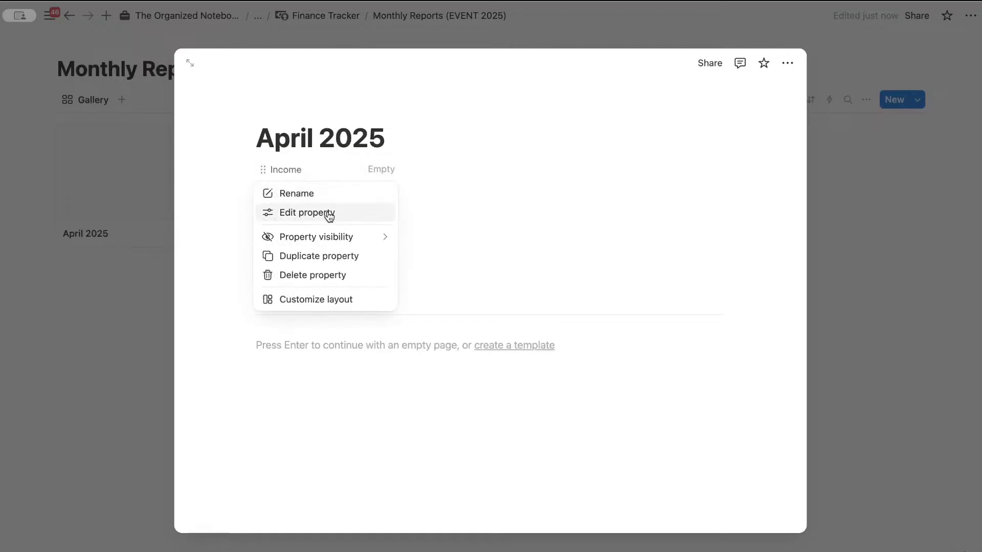
click(324, 213)
click(357, 231)
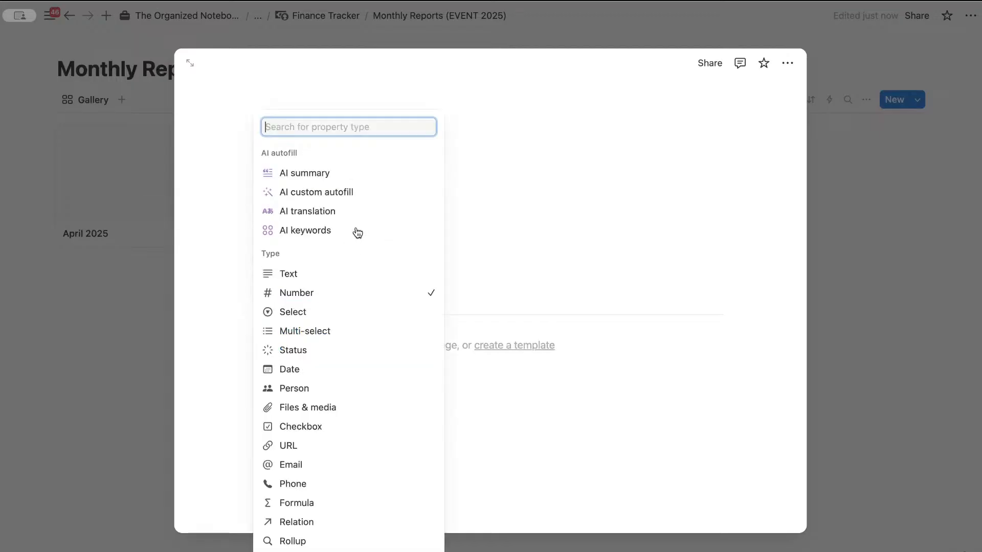
text(form)
click(351, 249)
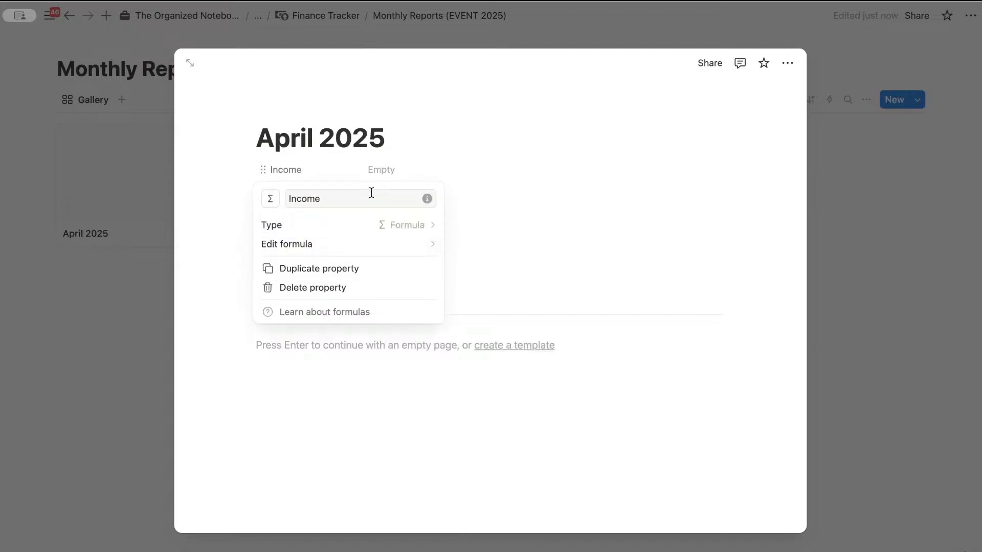
click(352, 177)
Step: Start the Income formula with a map( function that takes the Income & Expenses relation as its list
click(423, 173)
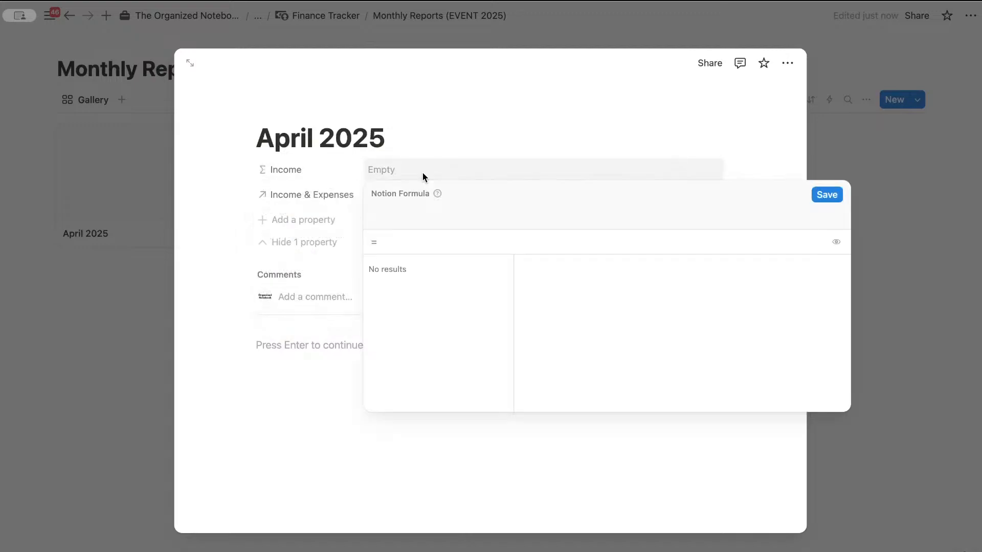
text(map()
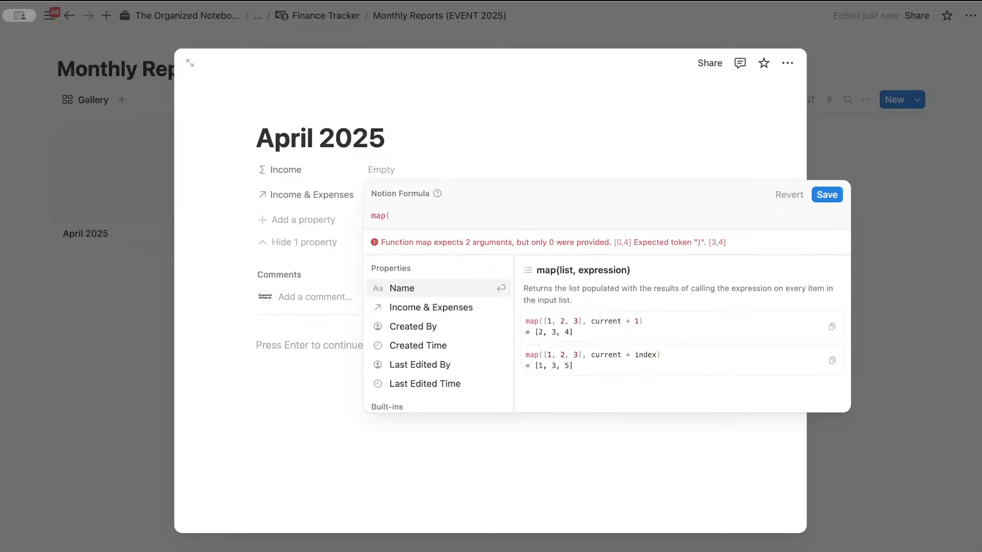
text(inco)
click(413, 283)
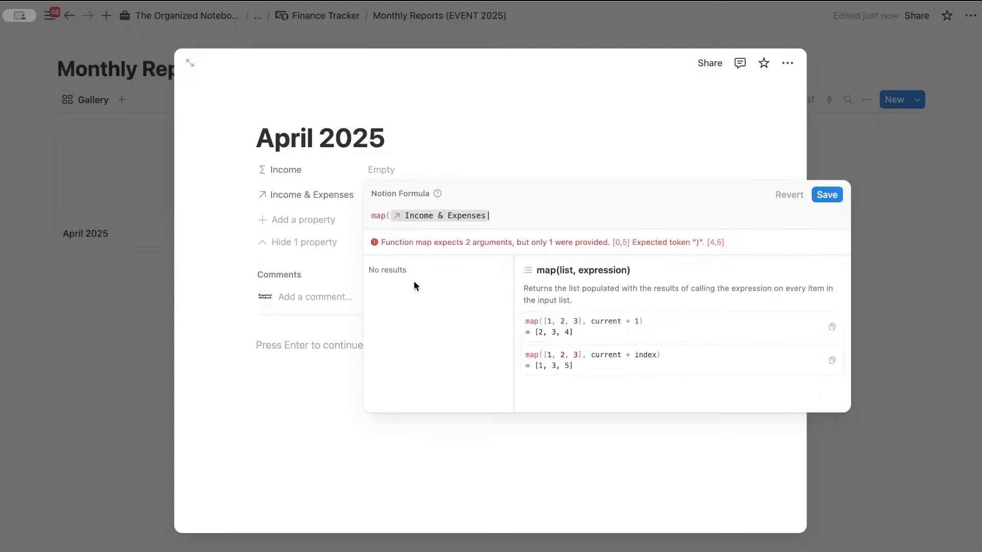
text(, )
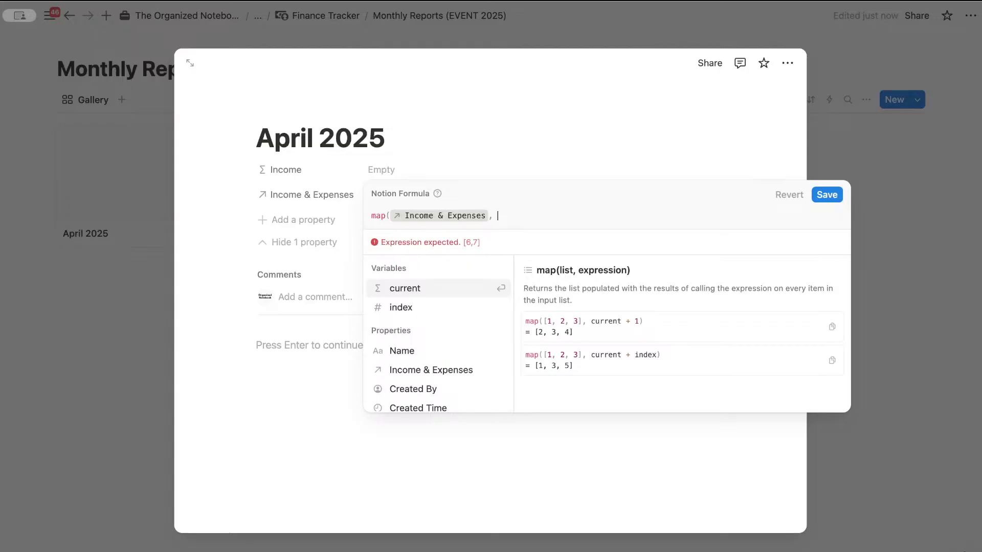
Step: Add an if( condition to the map expression that tests current.Type == "Income"
text(if(current.)
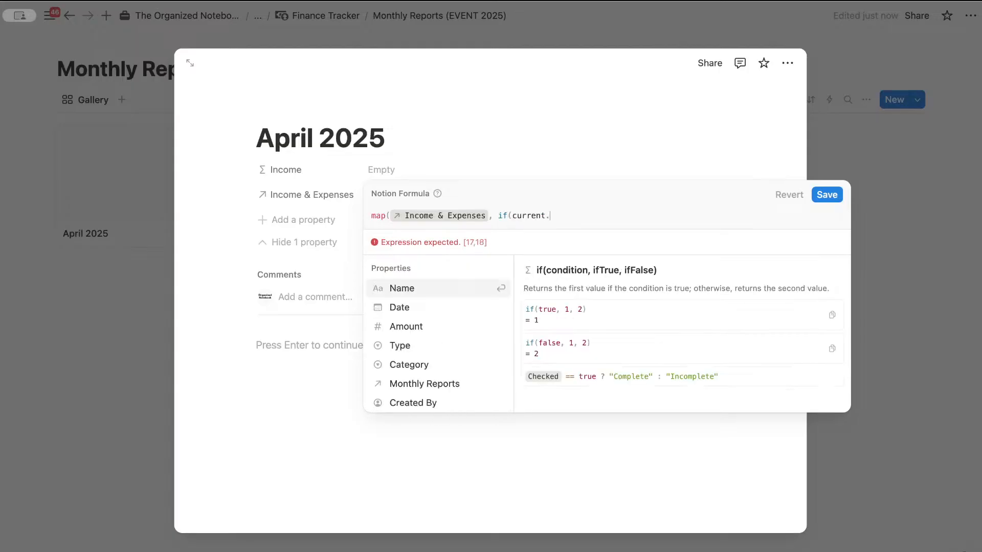
text(type)
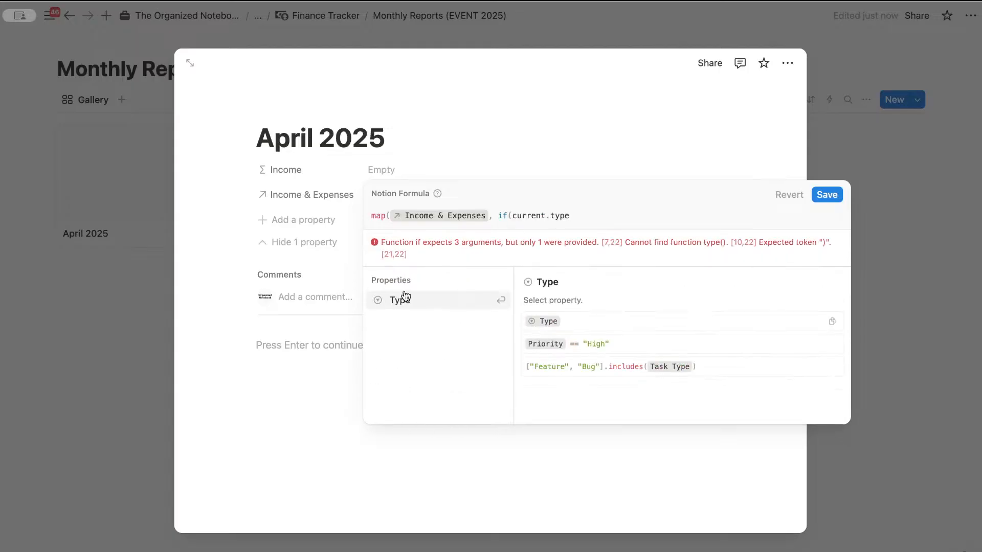
click(418, 307)
text(== ")
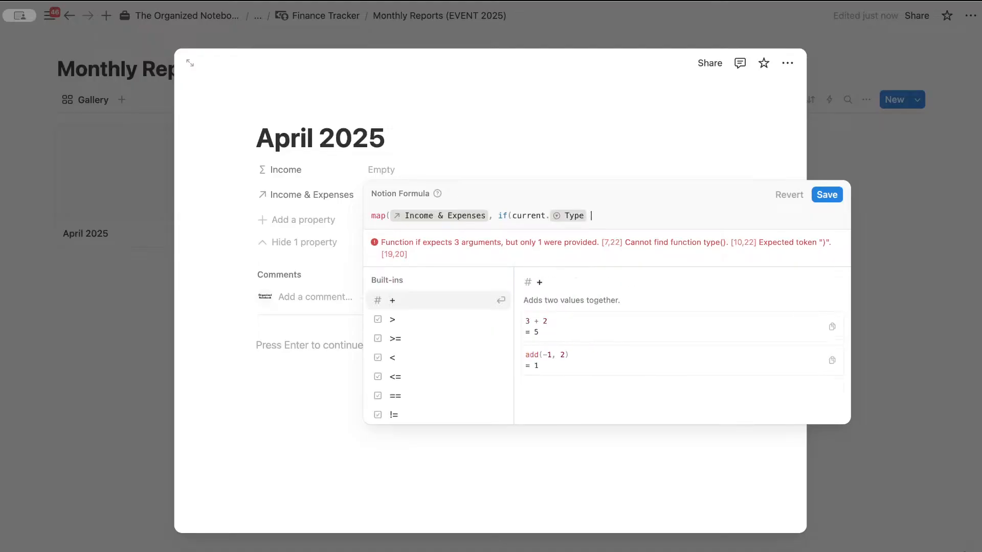
text(Income")
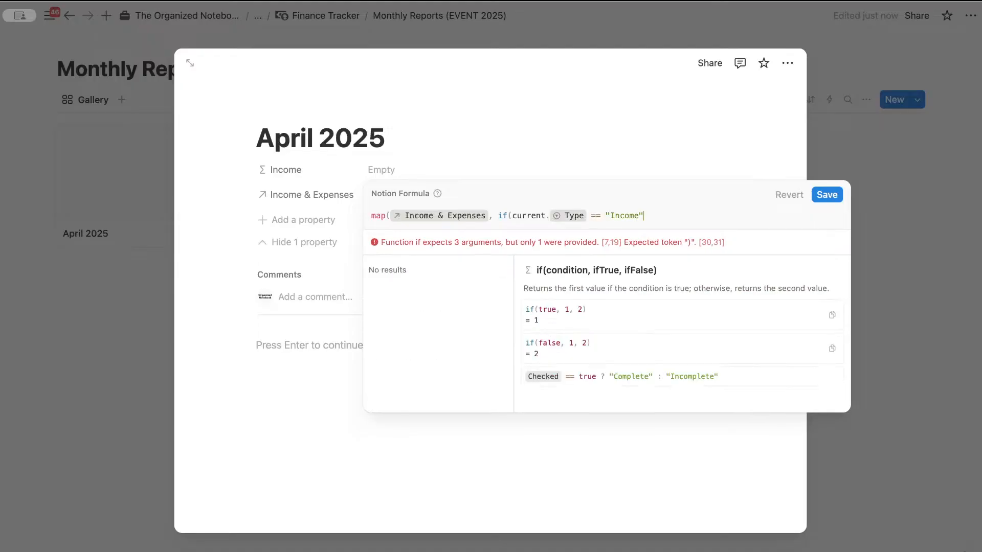
Step: Complete the Income formula so it returns current.Amount or otherwise 0, total it with .sum(), and save it
text(, )
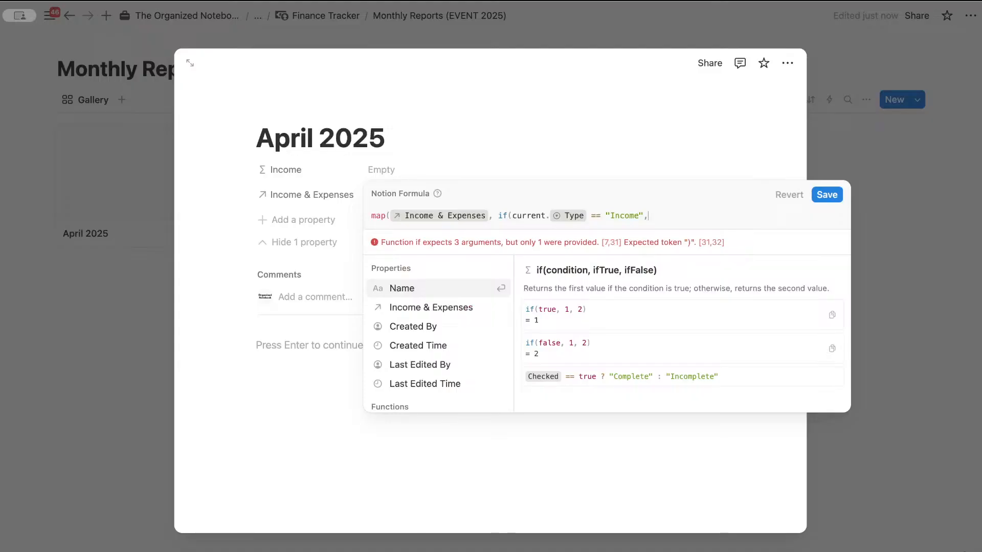
text(current.)
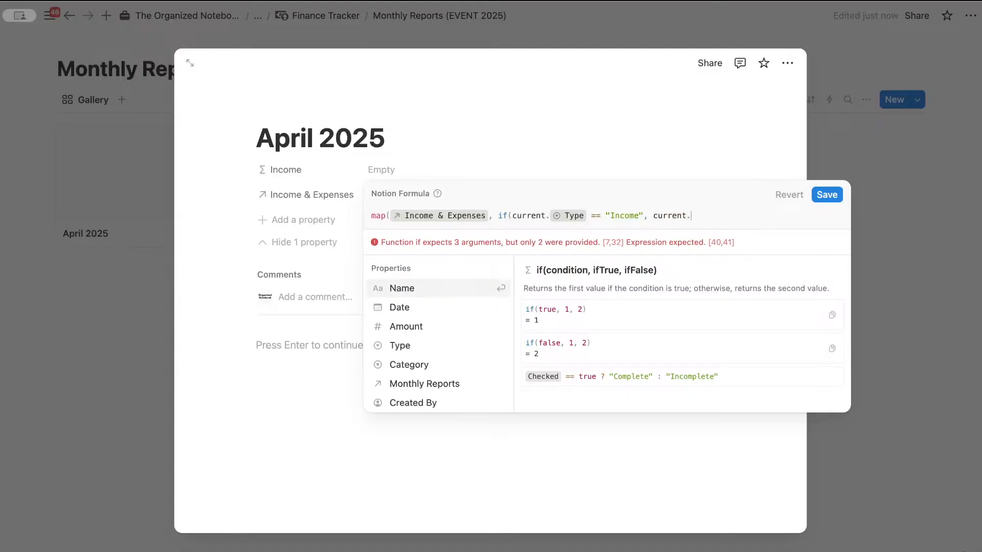
click(422, 327)
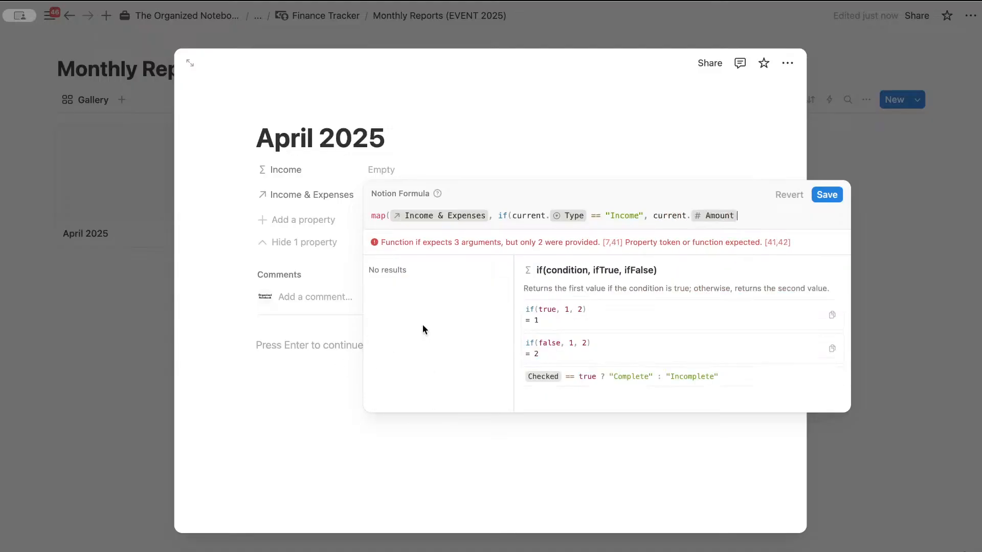
text(, 0)
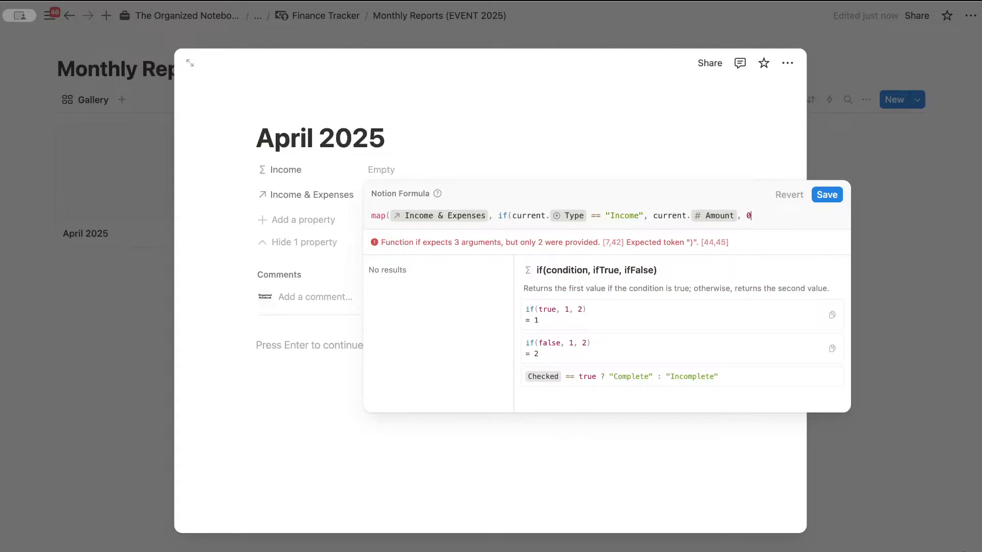
text()).sum)
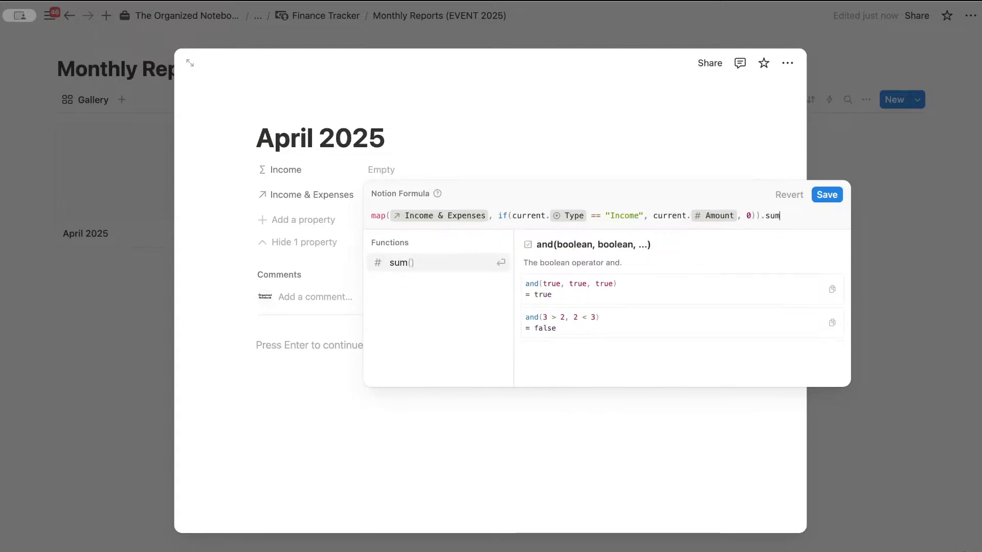
key(Return)
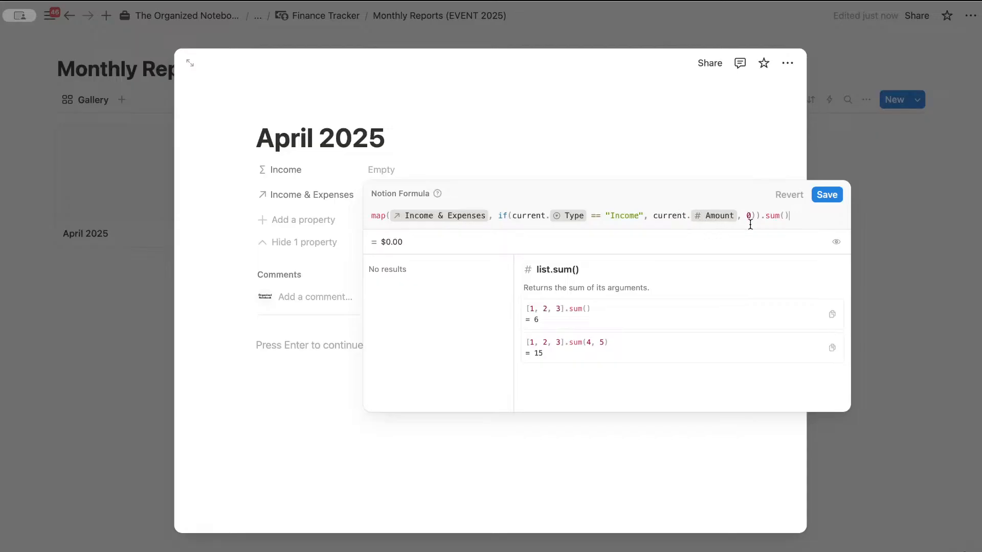
click(827, 195)
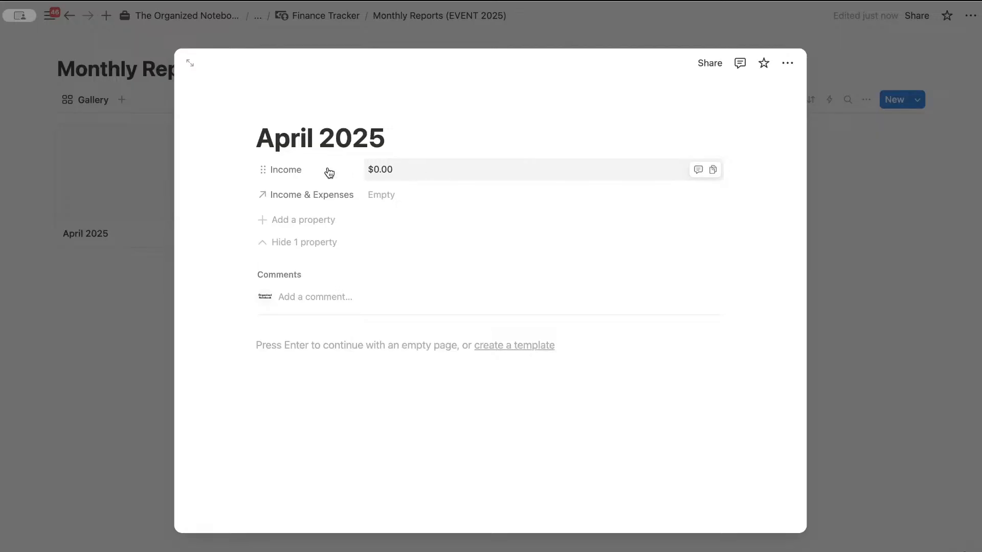
Step: Duplicate the Income property and rename the copy "Expenses"
click(301, 169)
click(329, 258)
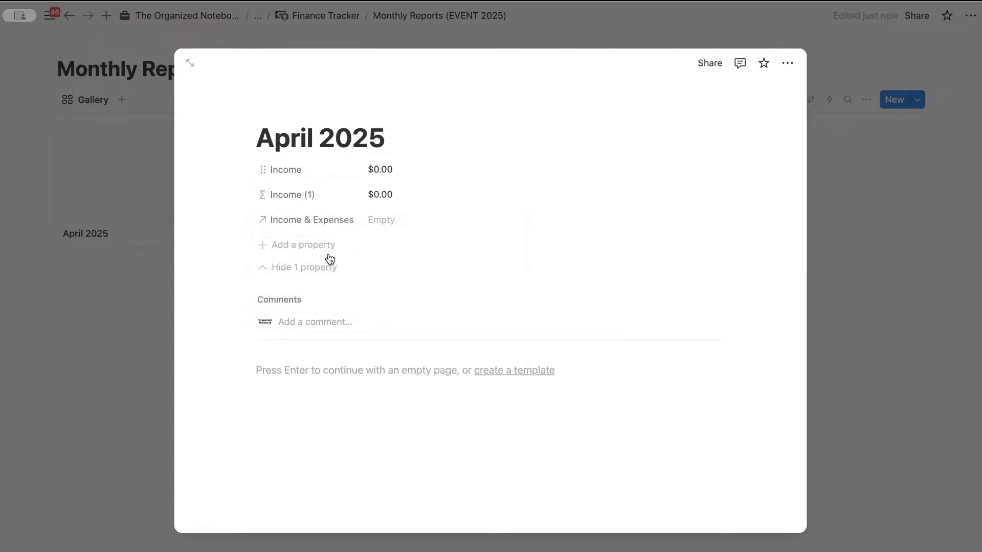
click(317, 200)
click(318, 217)
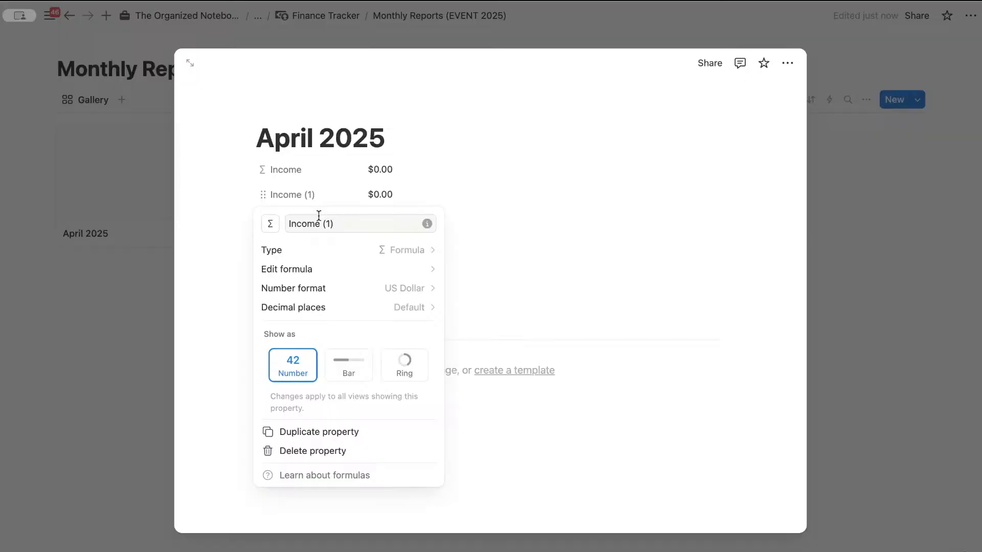
triple_click(317, 224)
text(Expen)
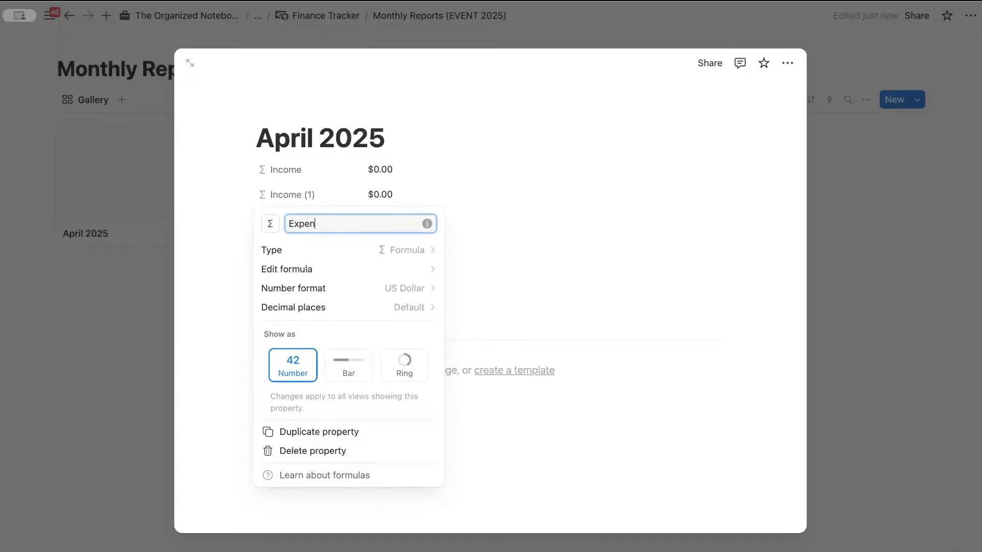
text(ses)
key(Return)
Step: Replace "Income" with "Expenses" in the Expenses formula's Type condition and save the formula
click(399, 195)
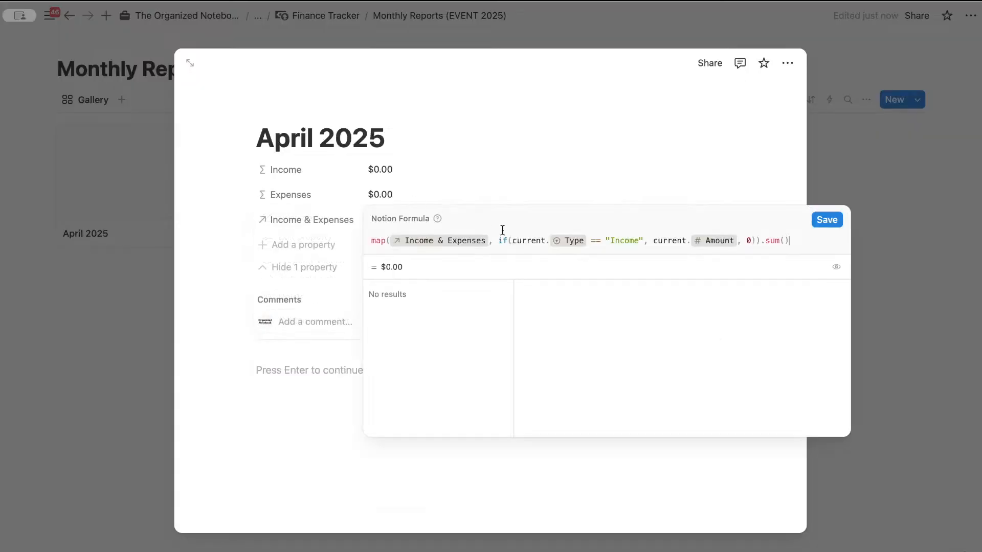
drag(640, 241, 612, 241)
text(Expenses)
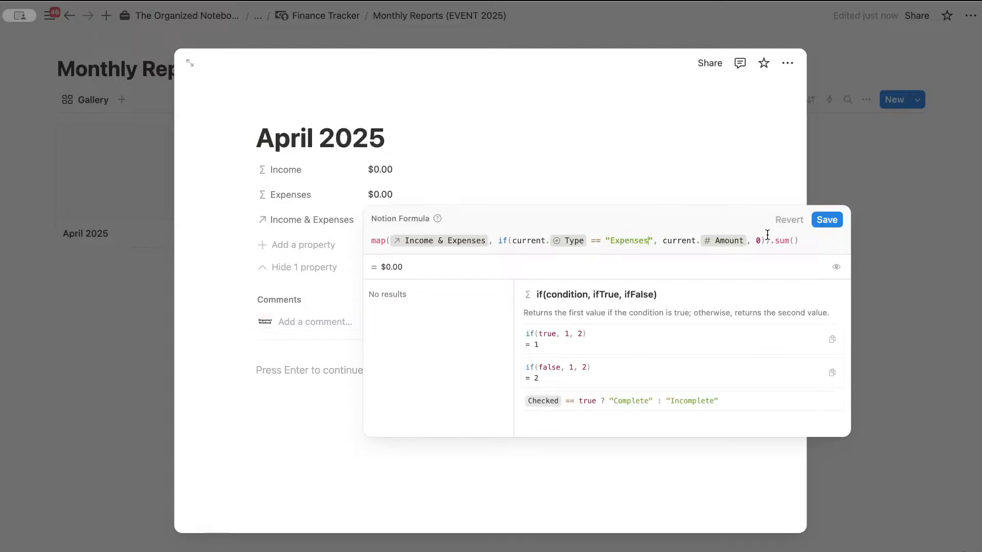
click(827, 220)
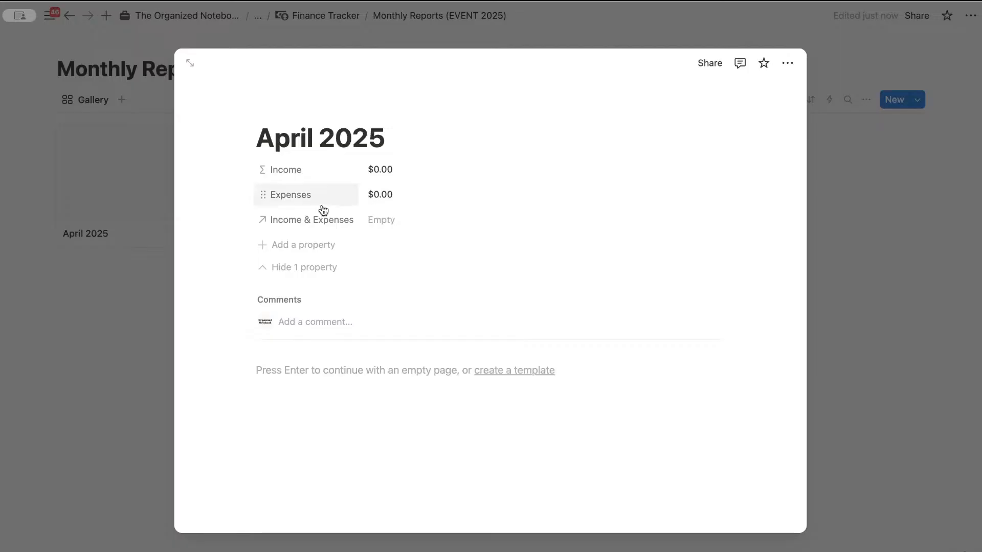
Step: Change the Type condition in the Expenses formula to "Expense" and save the formula
click(421, 201)
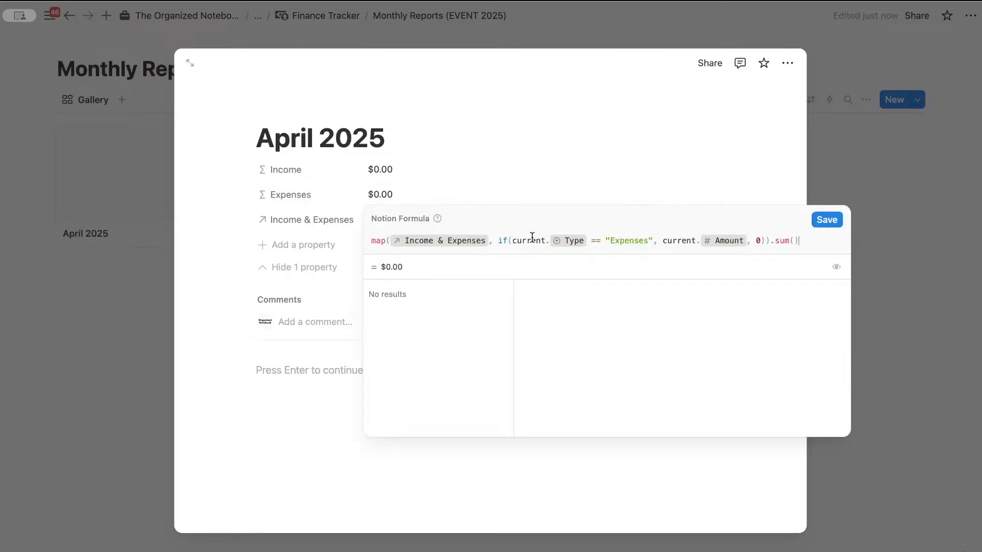
click(649, 241)
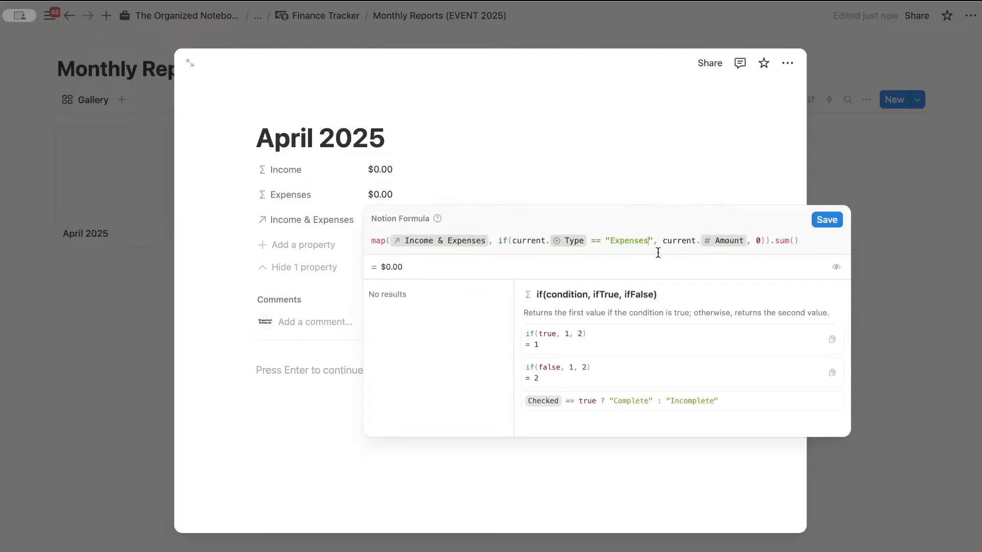
key(BackSpace)
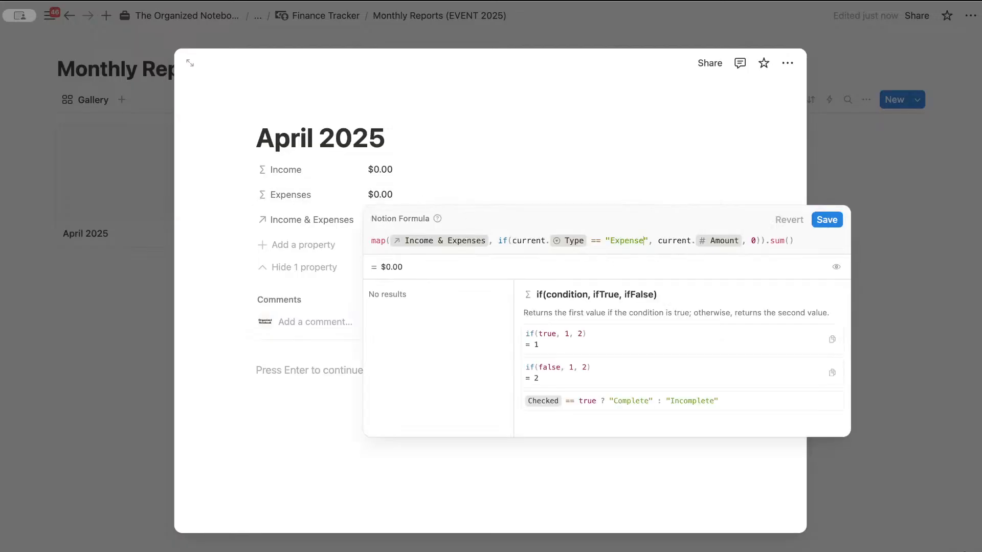
click(831, 223)
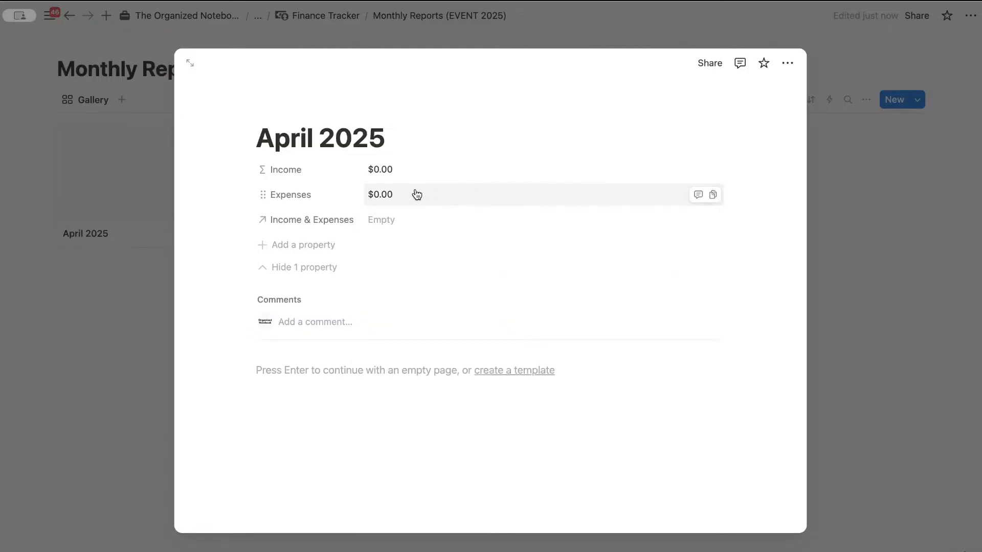
Step: Add a number property named "Monthly Budget" to the April 2025 page and format it as US Dollar
click(303, 250)
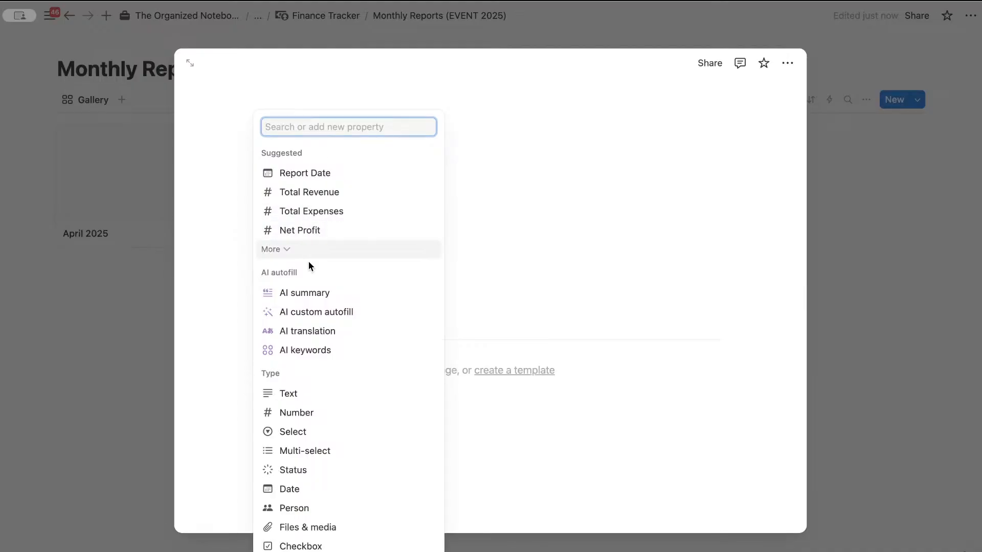
click(311, 418)
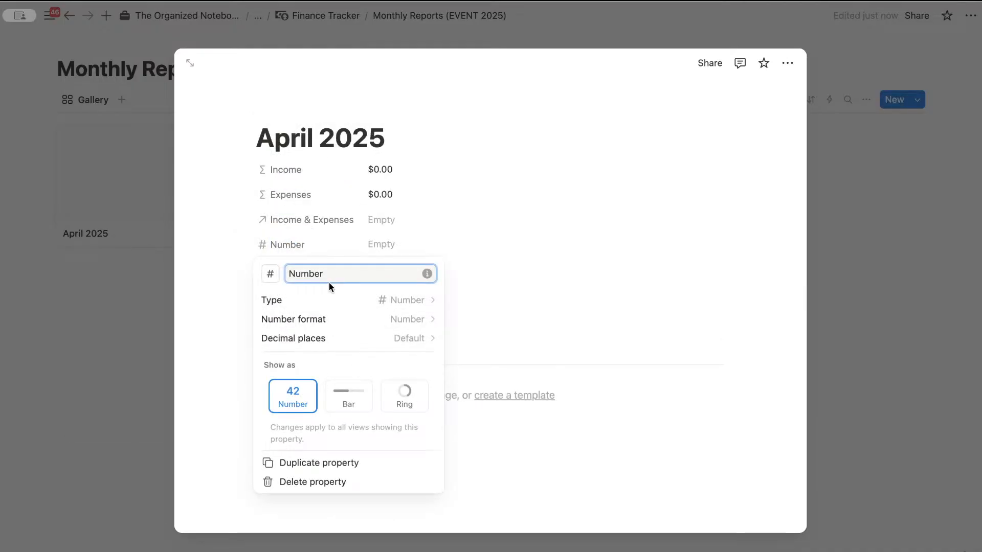
text(Monthly Budget)
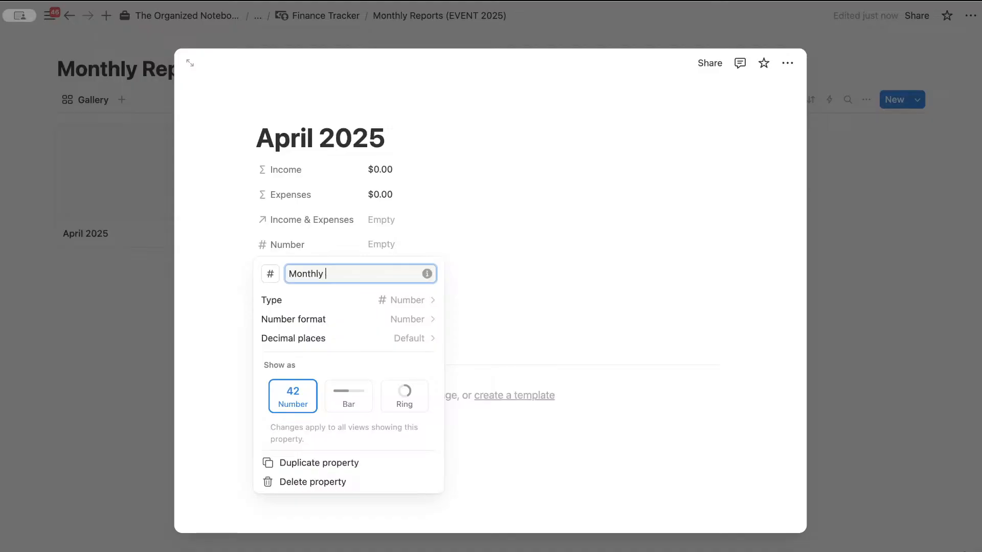
click(406, 320)
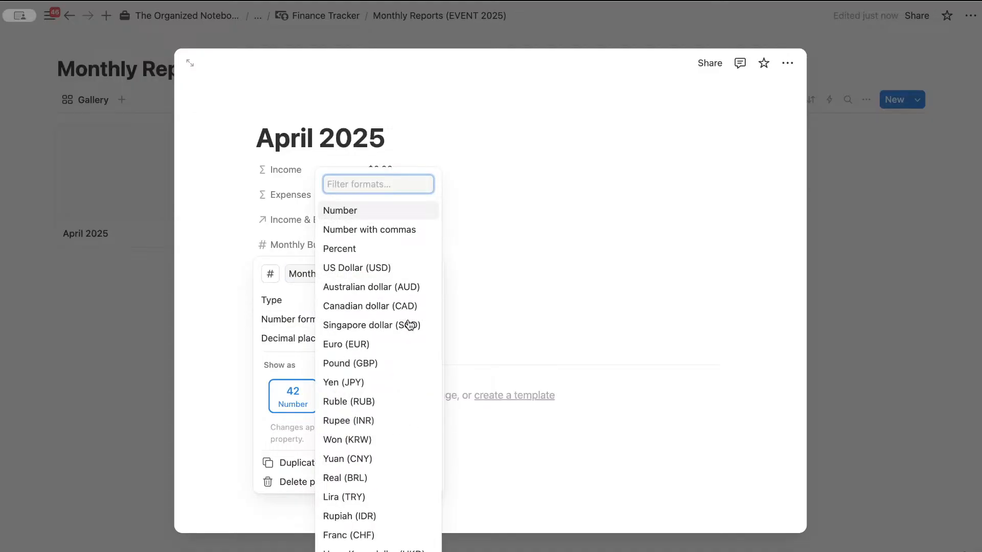
click(394, 279)
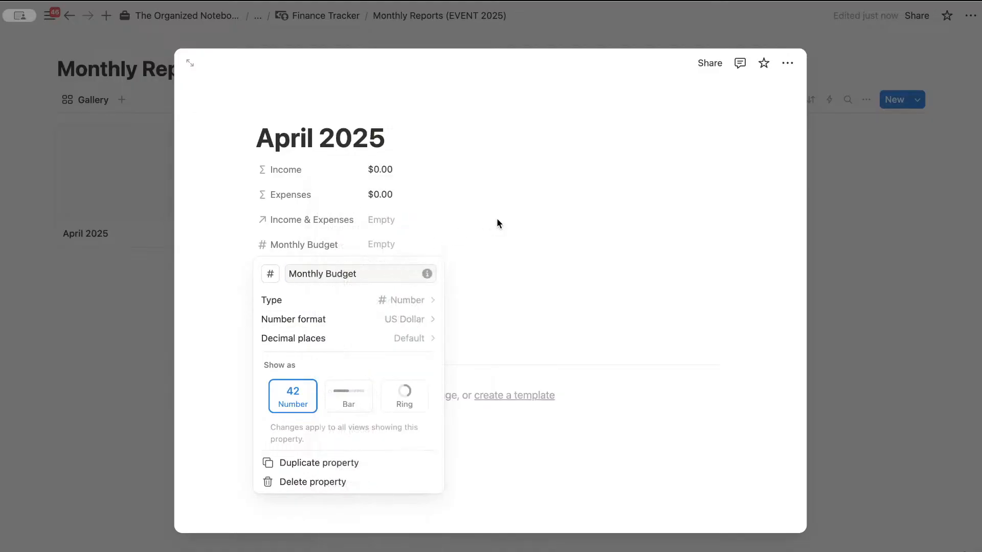
click(318, 242)
Step: Move the Monthly Budget property directly below Expenses and set its value to 2000
drag(321, 250, 311, 219)
click(411, 216)
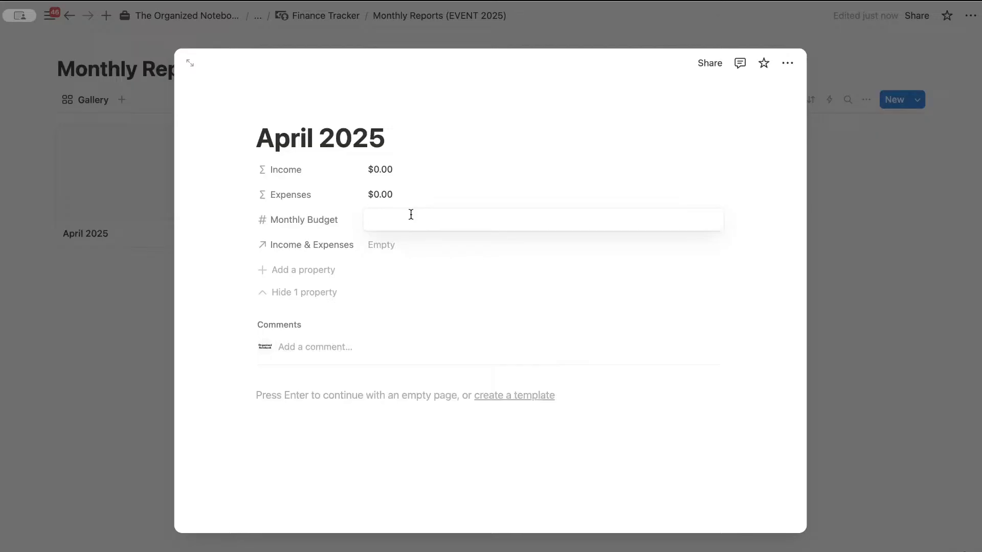
text(2000)
key(Return)
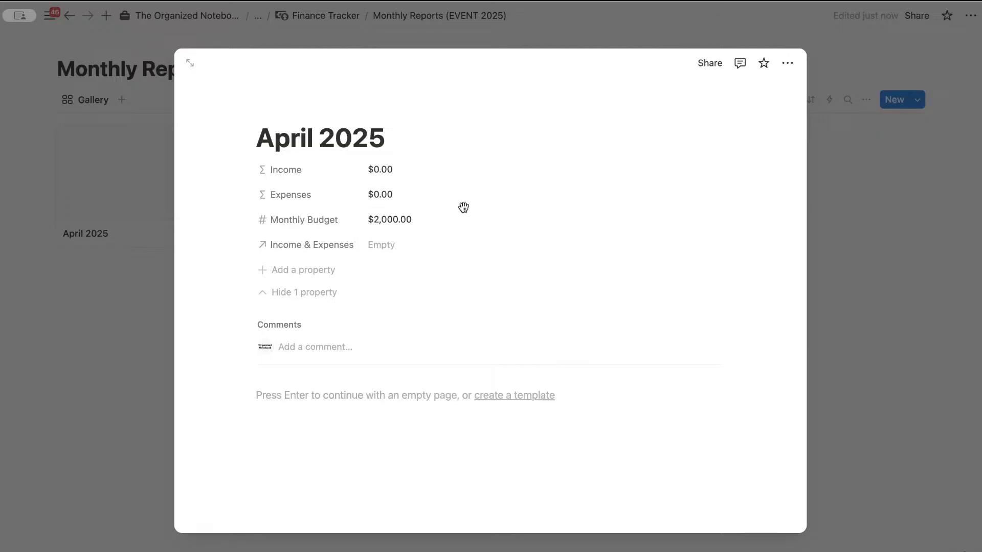
Step: Add a formula property to the April 2025 page and name it "Budget Used"
click(295, 271)
text(fo)
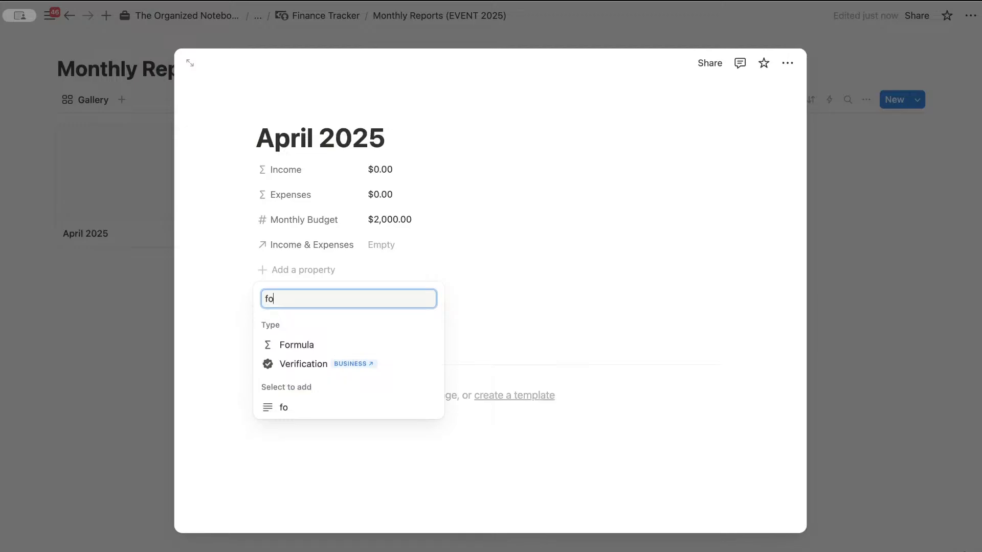
text(rm)
click(344, 344)
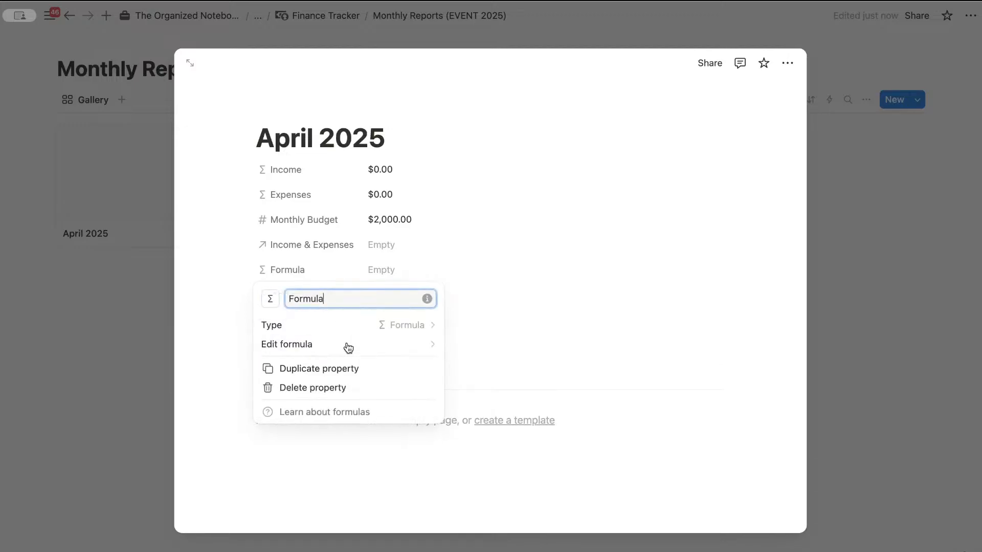
double_click(328, 299)
text(Budget used)
click(329, 300)
key(BackSpace)
text(U)
Step: Enter the Budget Used formula as round(abs(Expenses/Monthly Budget))*100, using the Expenses and Monthly Budget properties
click(348, 345)
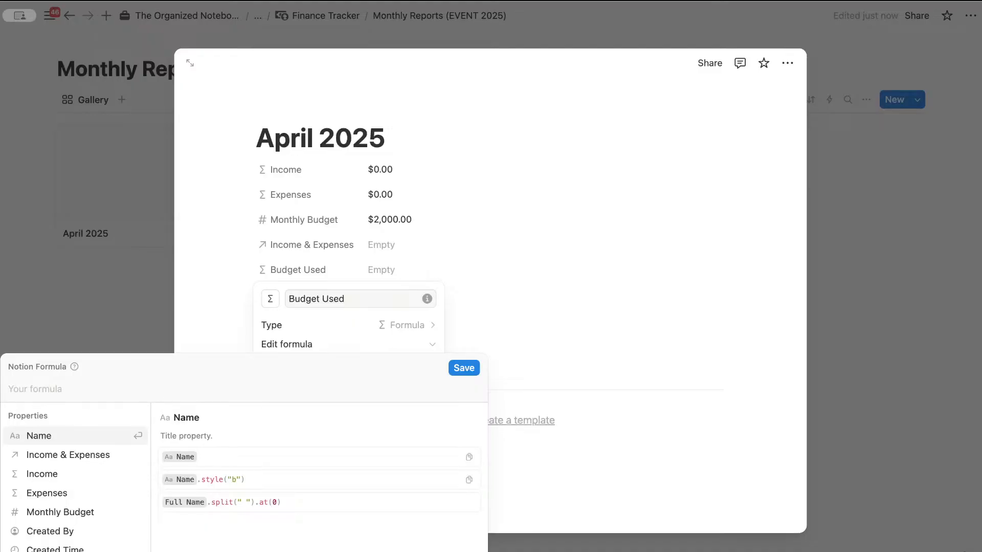
text(roun)
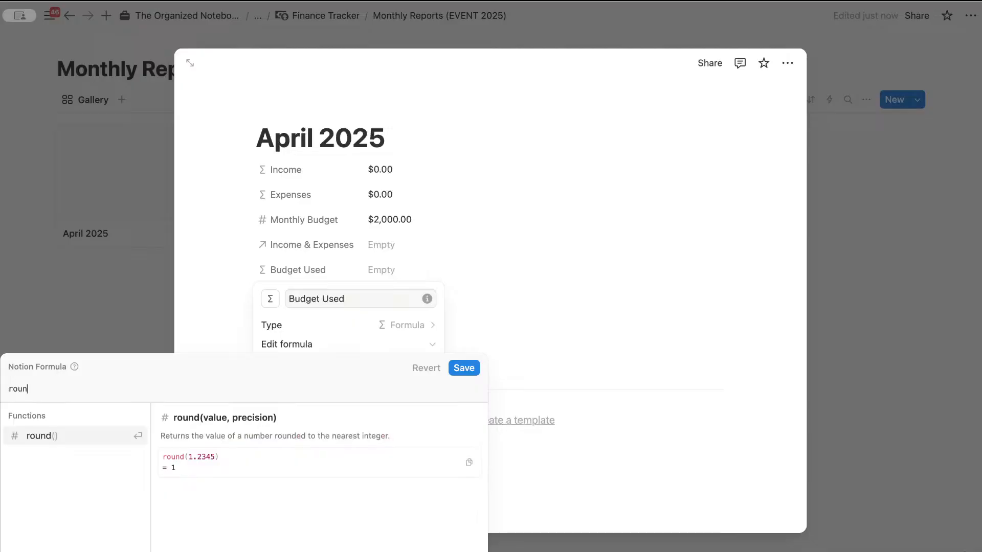
text(d(abs)
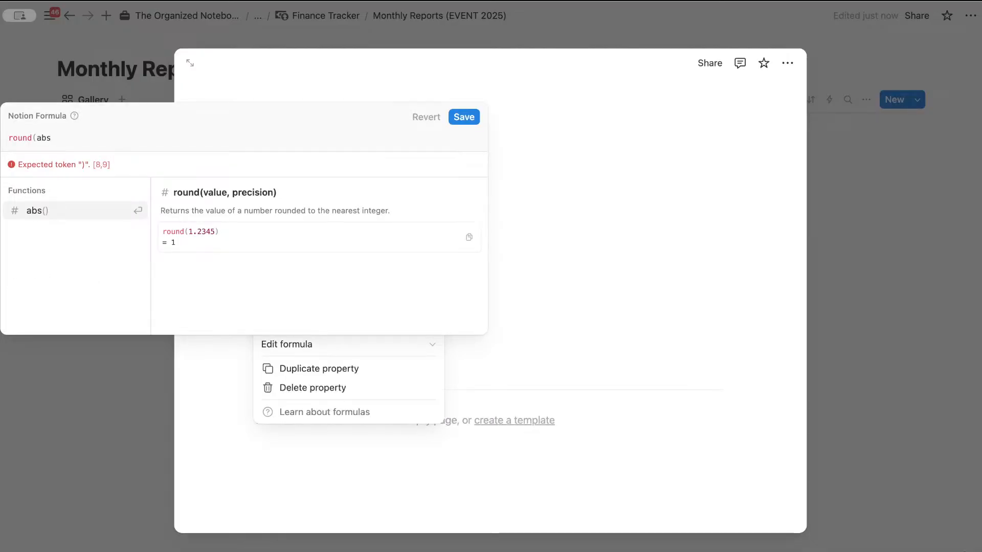
text(()
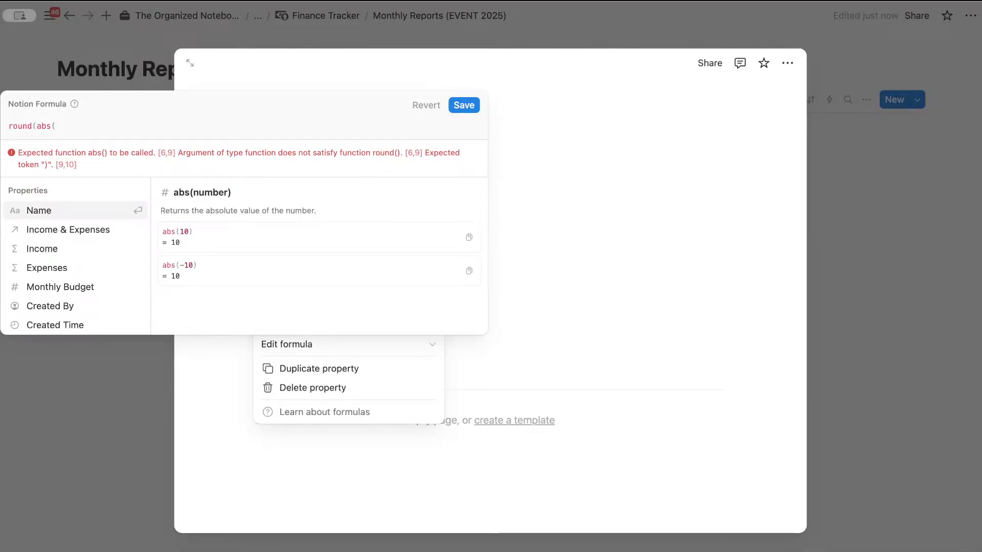
click(58, 269)
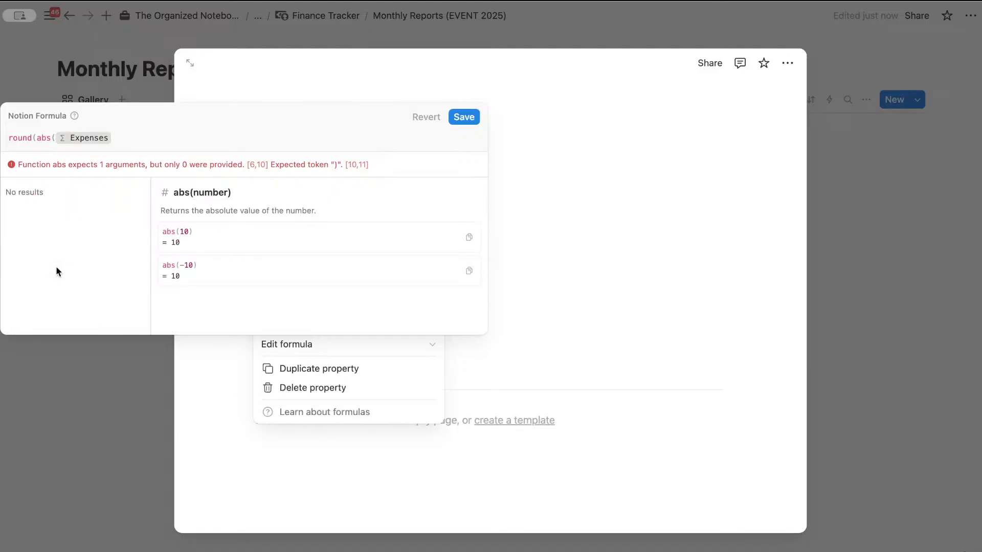
text(/mon)
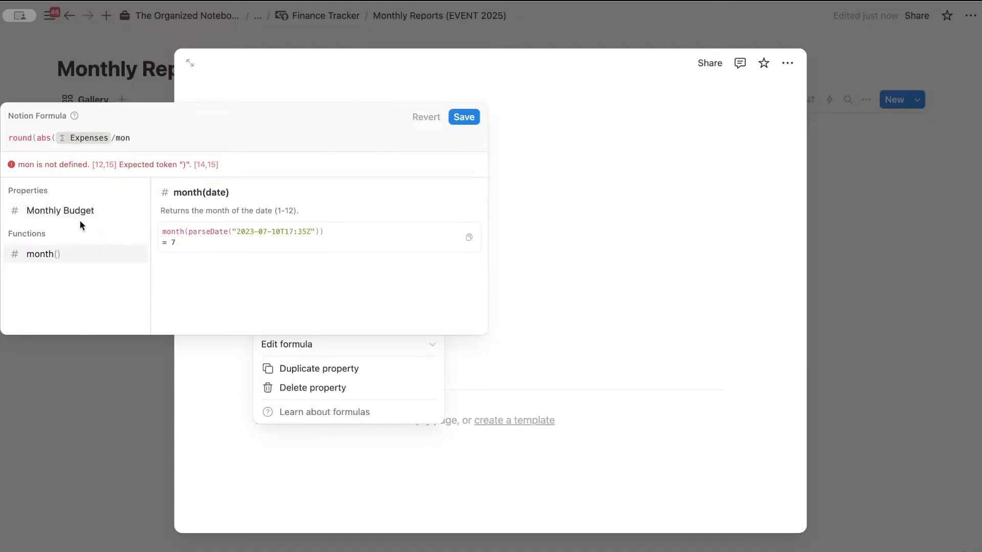
click(78, 209)
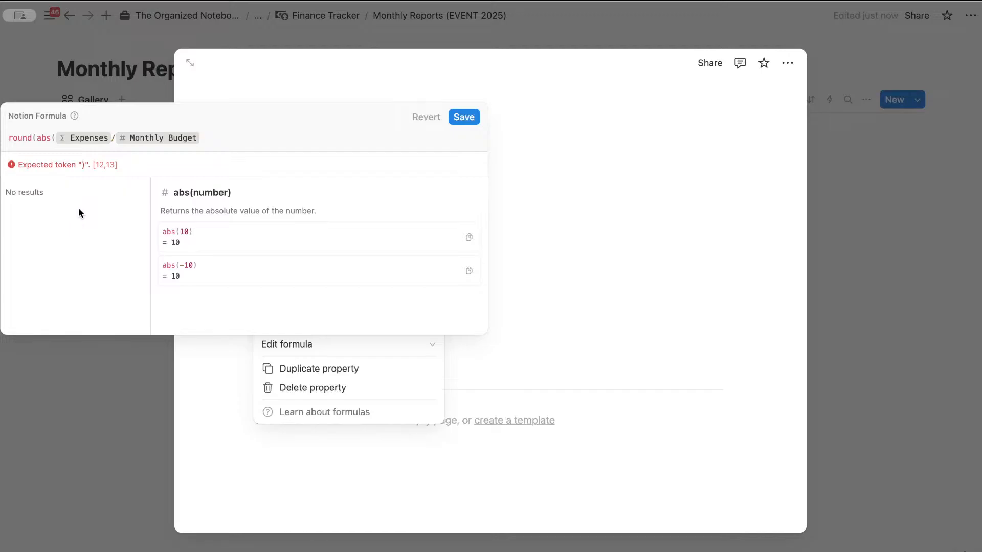
text()))
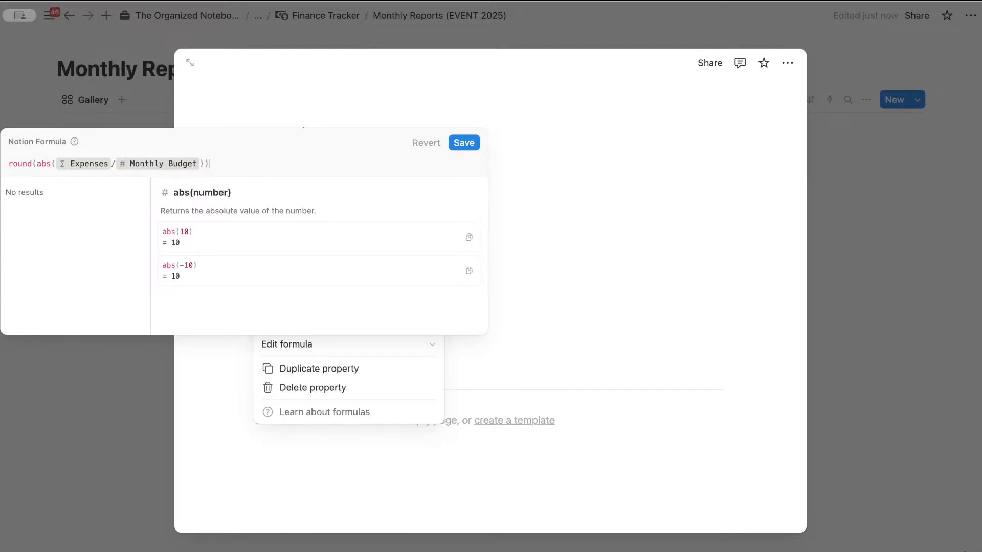
text(*100)
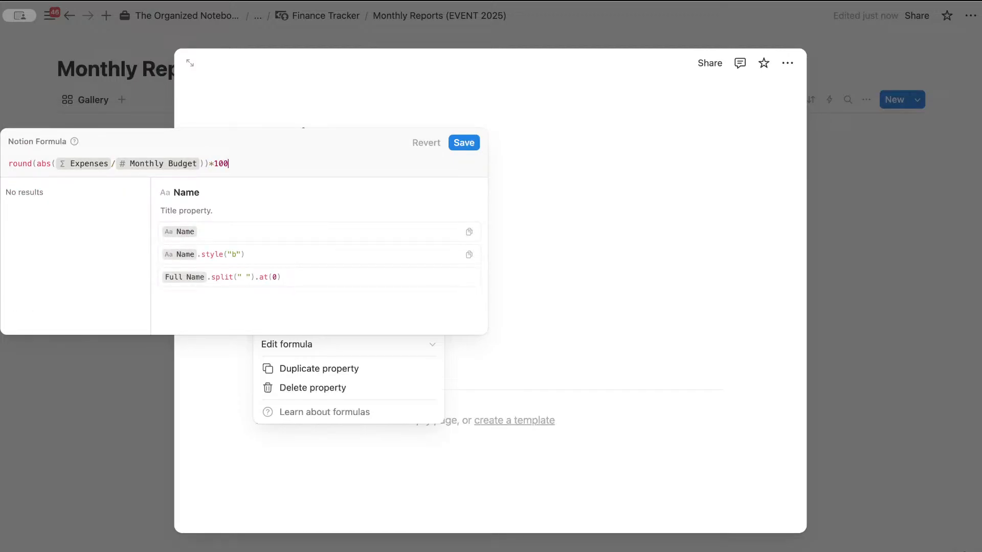
Step: Complete the Budget Used formula as round(abs(Expenses/Monthly Budget)*100)/100 and save it
text(/100)
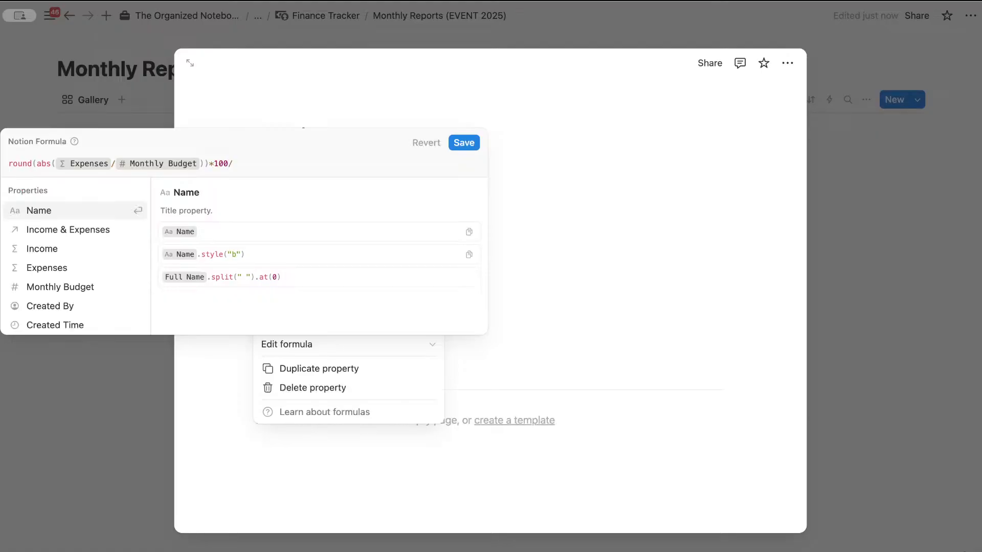
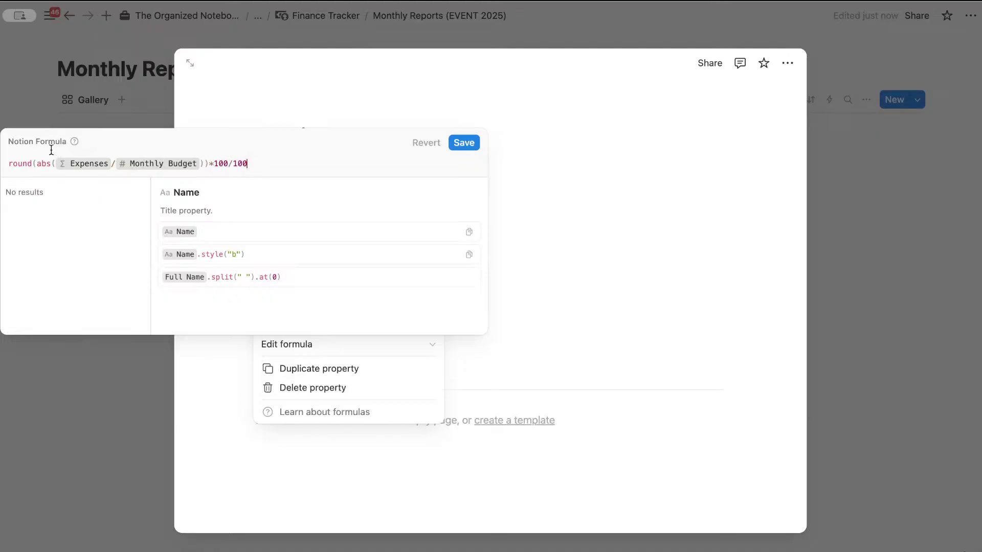
click(463, 143)
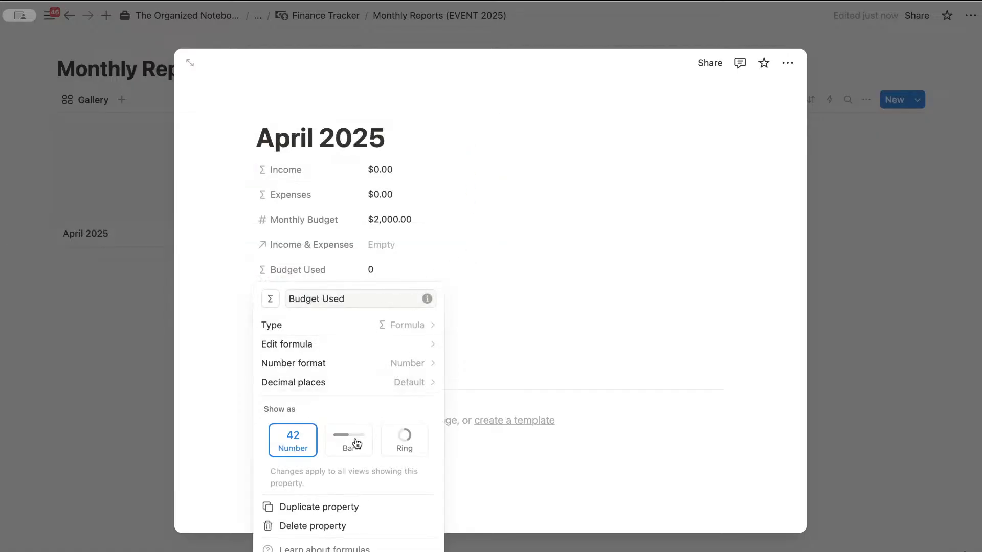
click(349, 344)
click(229, 390)
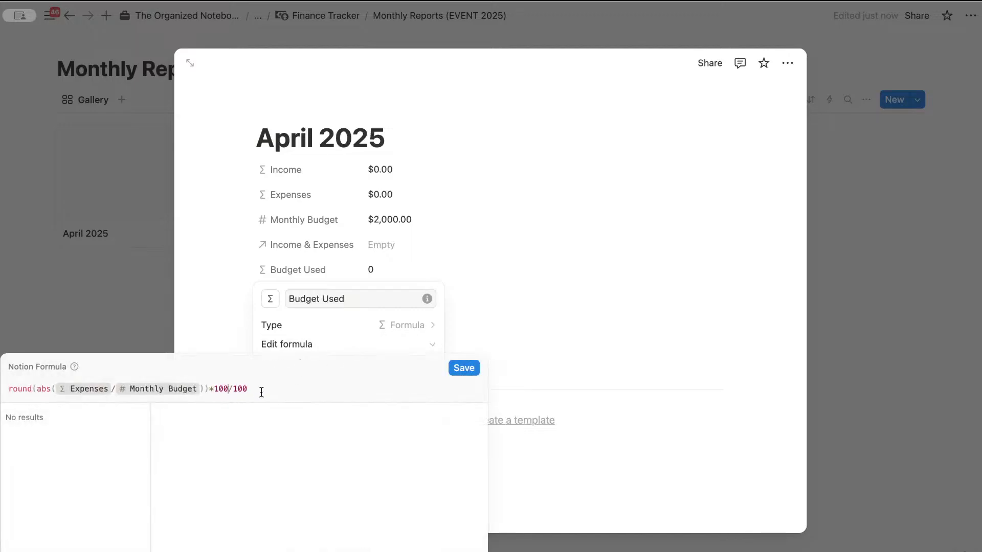
text())
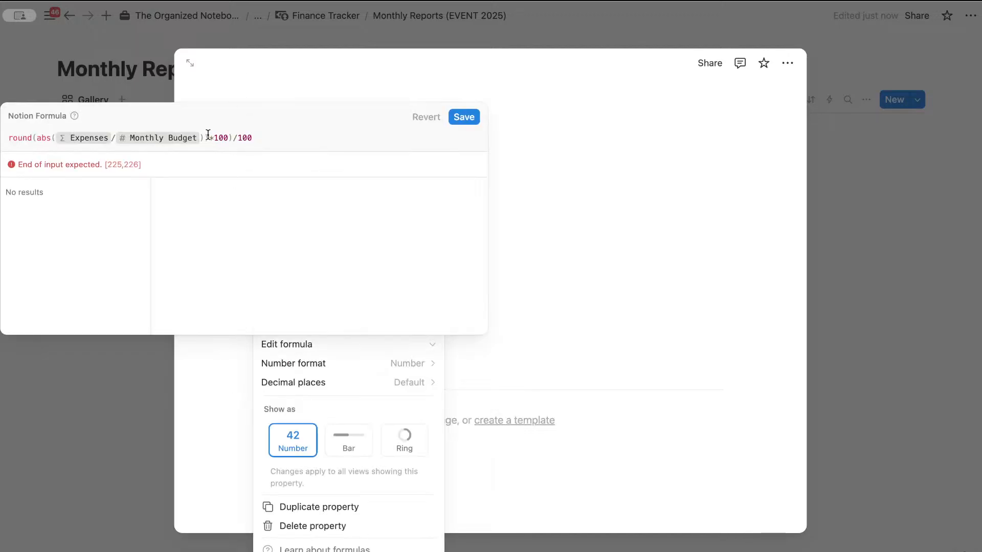
click(459, 150)
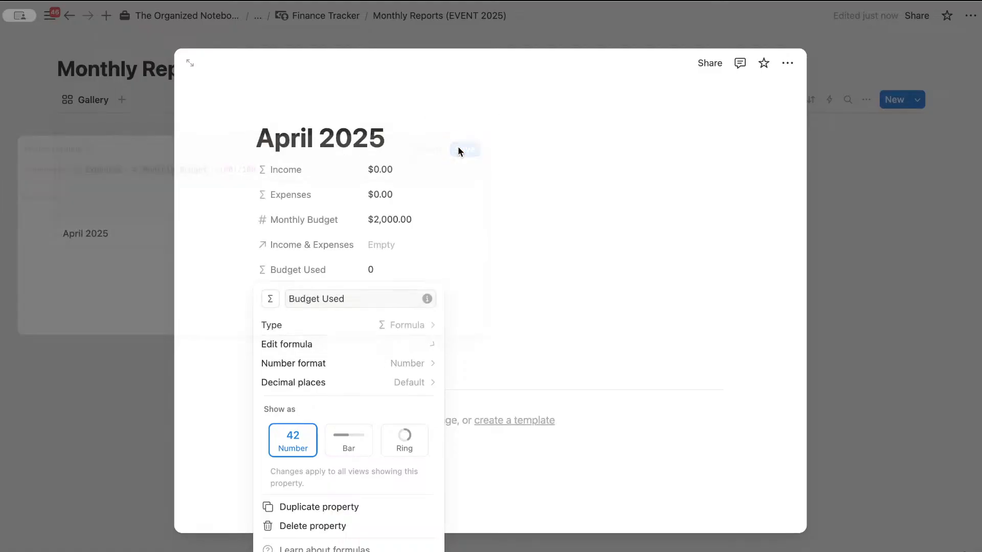
Step: Display the Budget Used property as a bar with the Percent number format, and close the April 2025 page
click(342, 455)
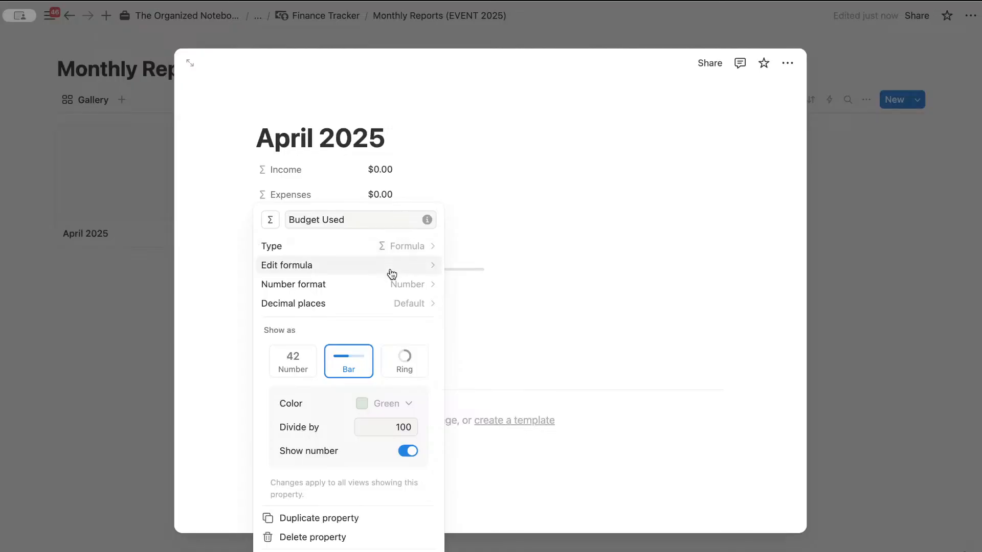
click(390, 286)
click(377, 250)
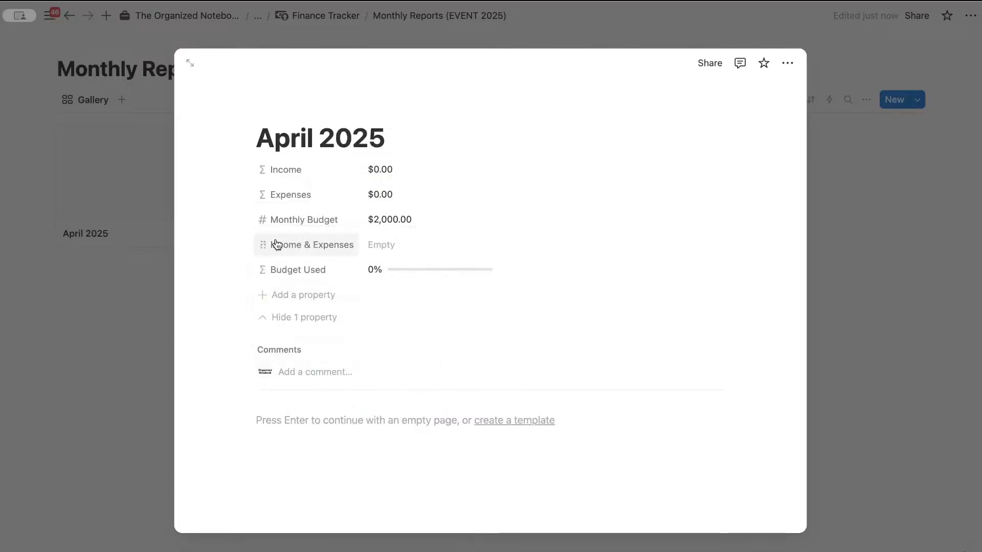
click(145, 288)
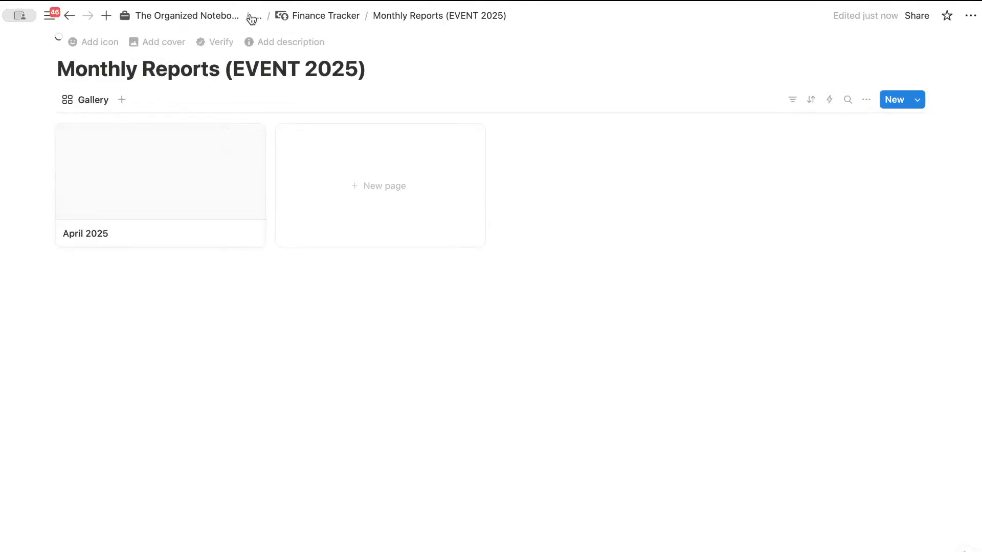
Step: In the Income & Expenses database, link the Groceries and Salary entries to the April 2025 monthly report
click(329, 18)
scroll(349, 206, down, 2)
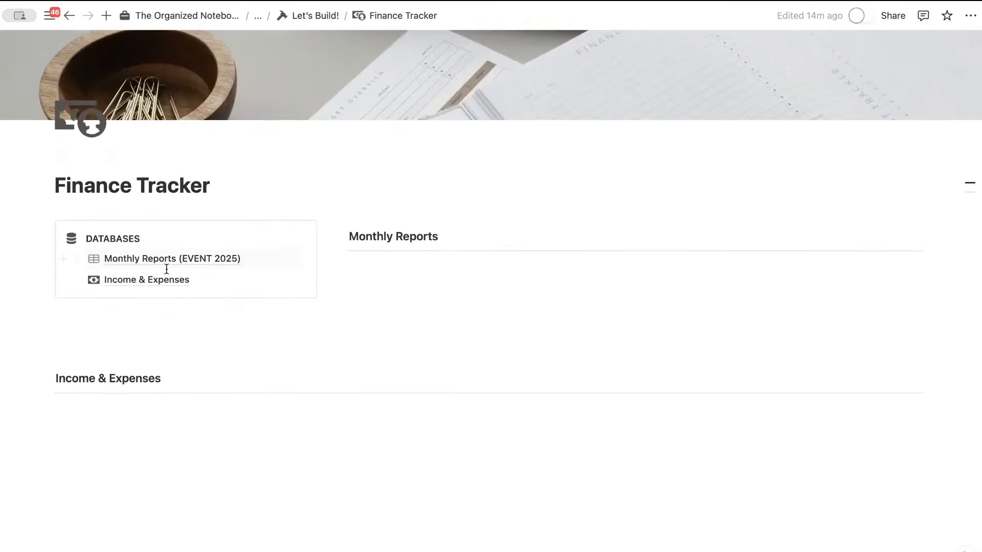
click(154, 364)
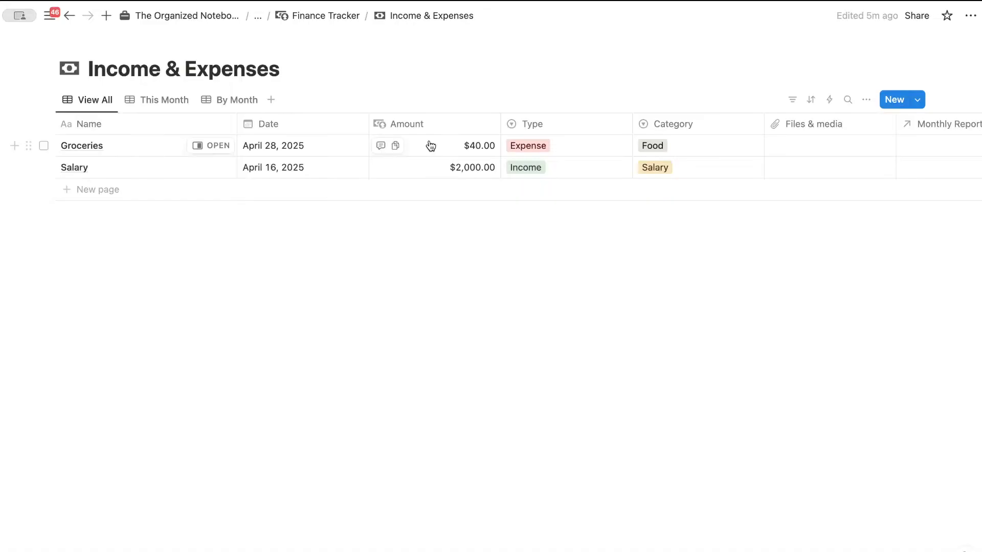
scroll(461, 146, right, 3)
click(831, 152)
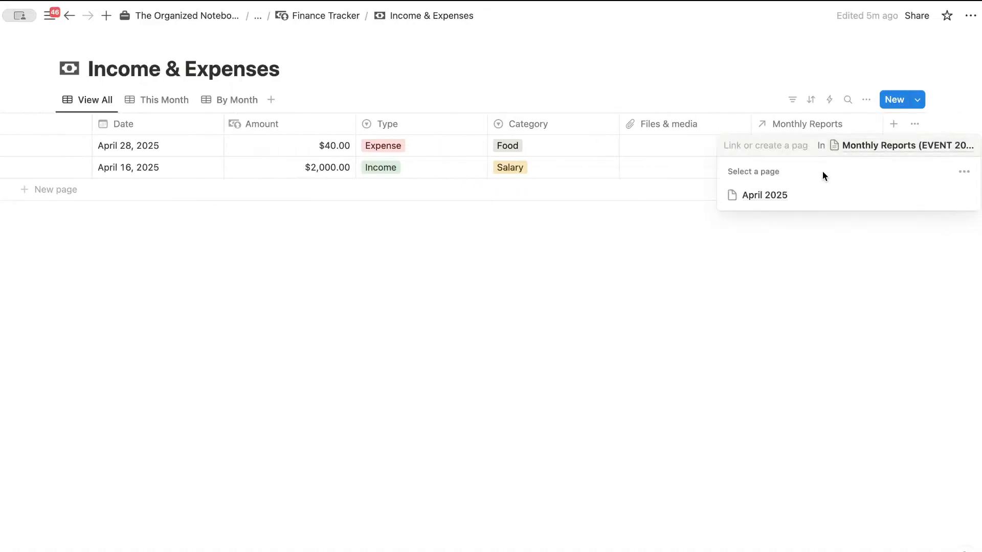
click(809, 198)
key(Escape)
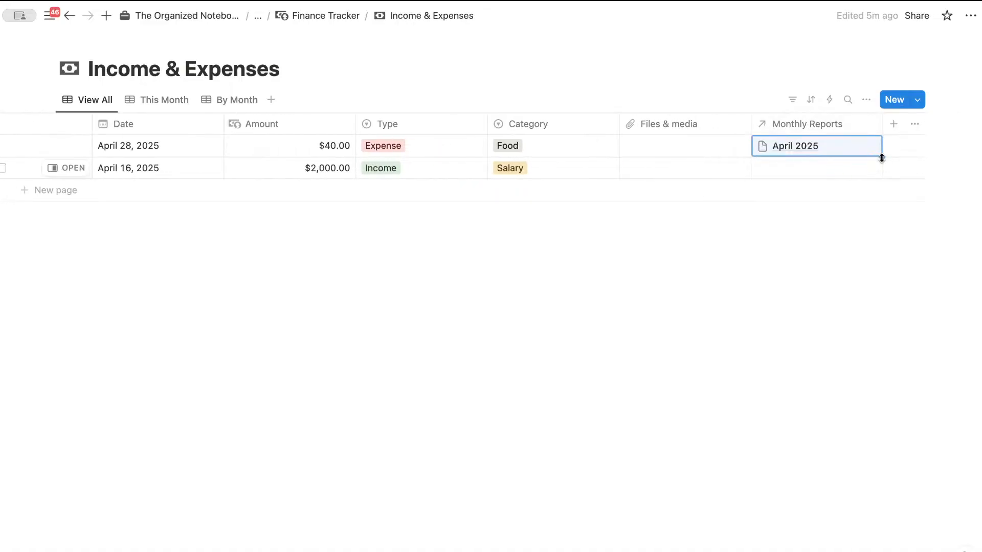
drag(882, 157, 881, 179)
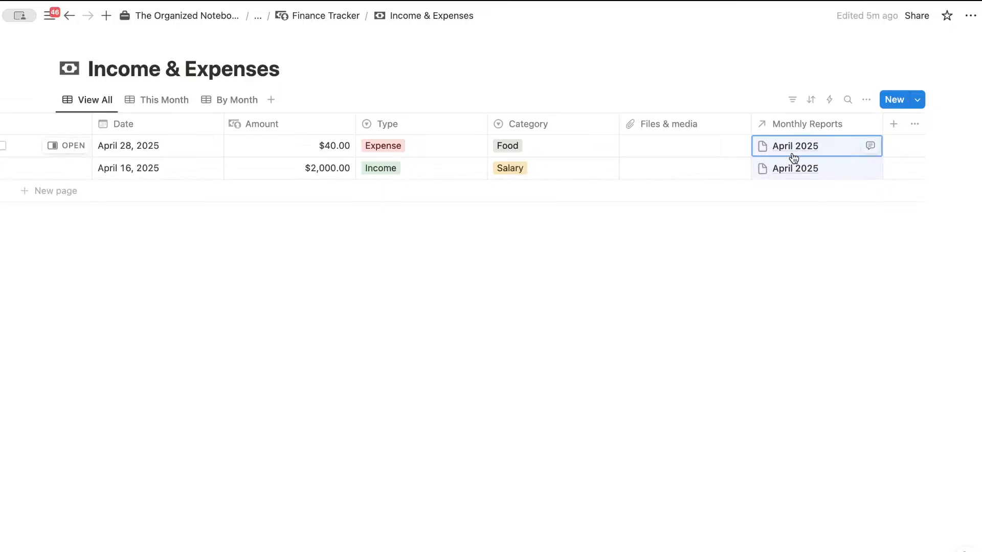
scroll(795, 158, left, 5)
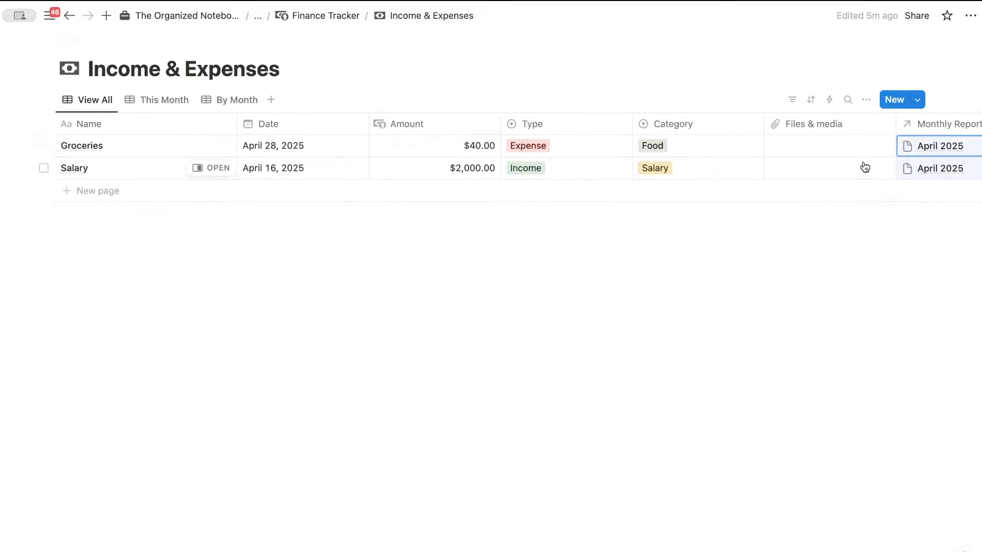
scroll(864, 168, right, 3)
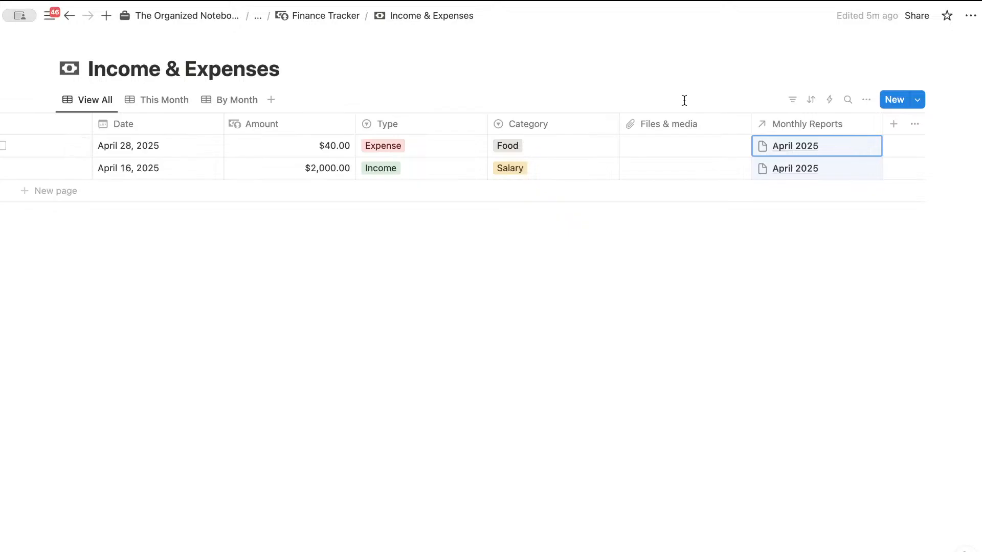
Step: Open the April 2025 page in the Monthly Reports database and check its income, expenses and Budget Used values
click(339, 20)
click(174, 343)
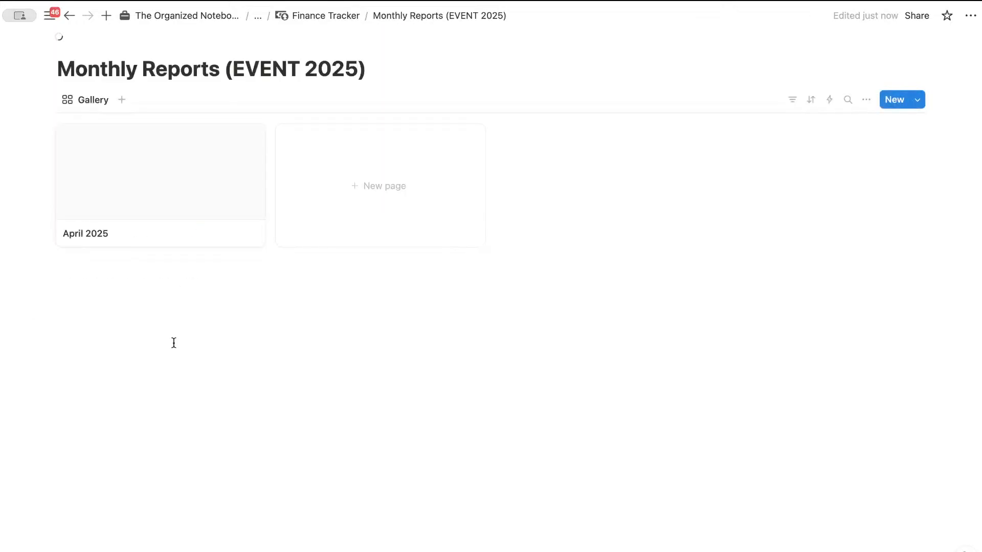
click(192, 188)
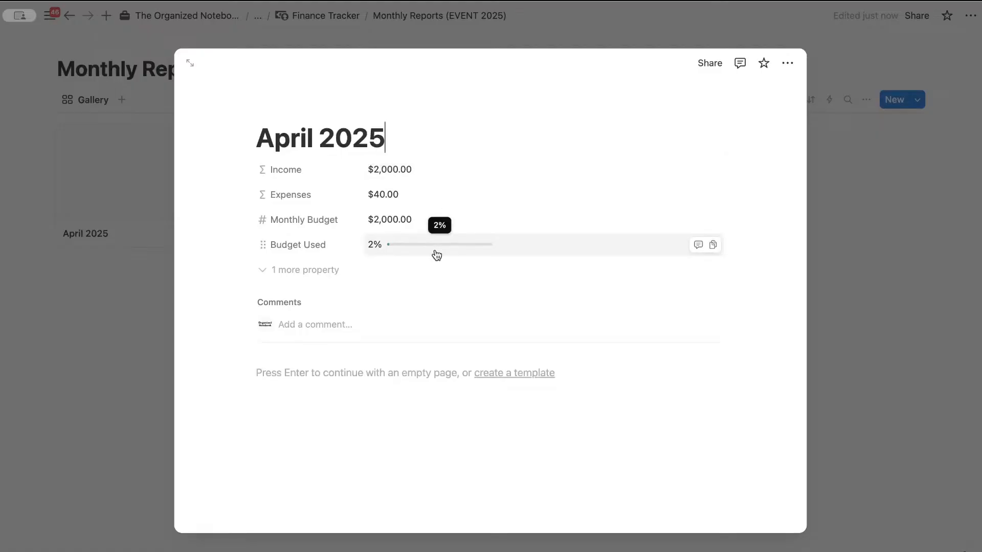
mouse_move(407, 255)
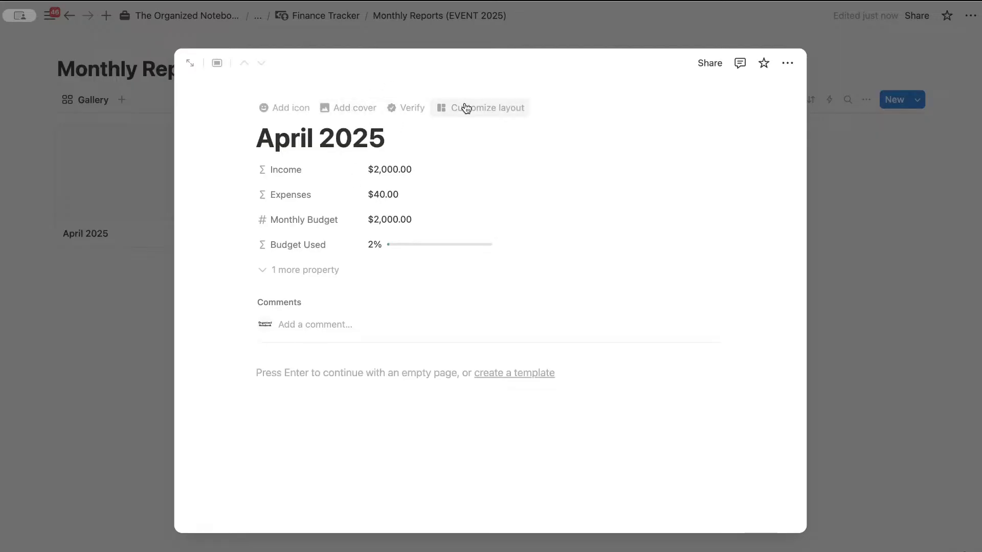
Step: Customize the page layout by adding Budget Used as its own section and placing it above the property group
click(491, 108)
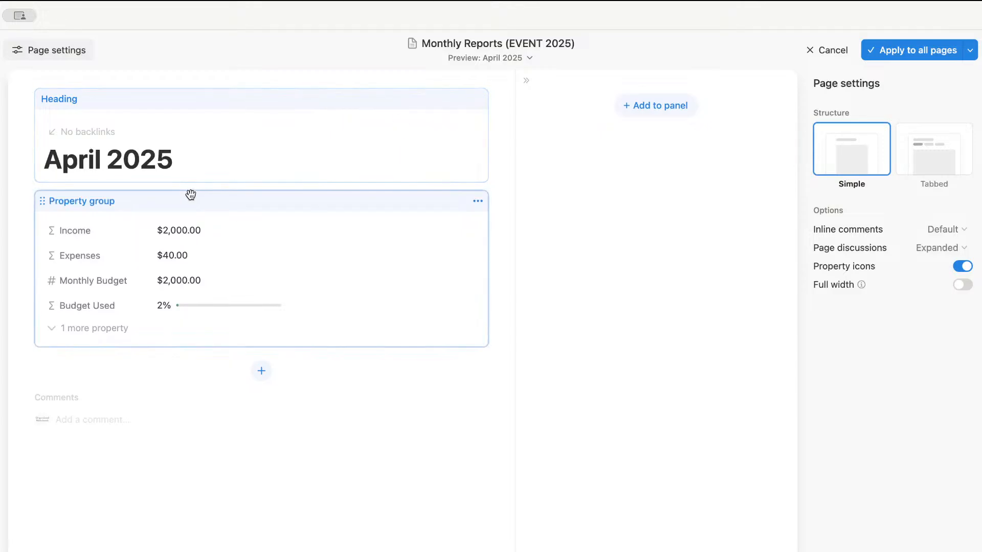
click(271, 205)
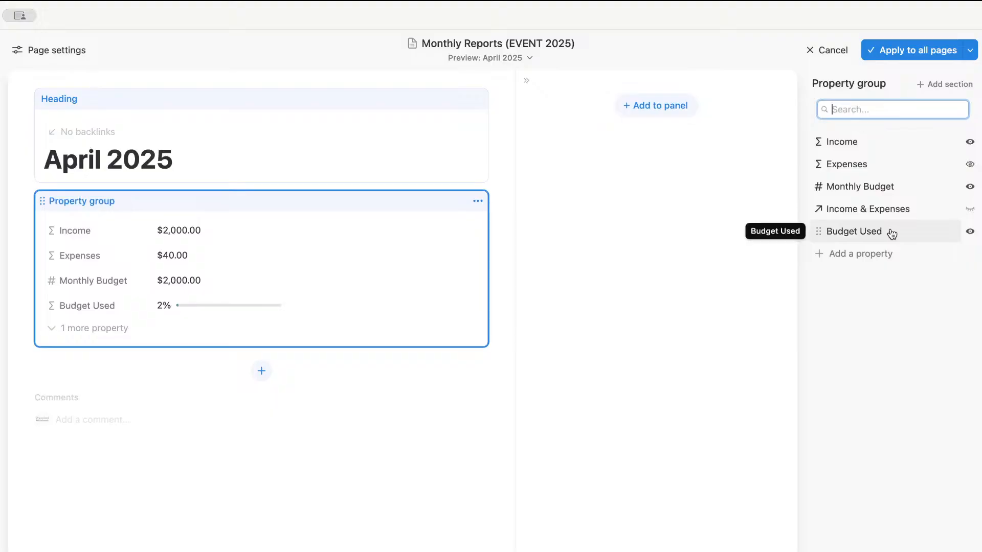
click(293, 214)
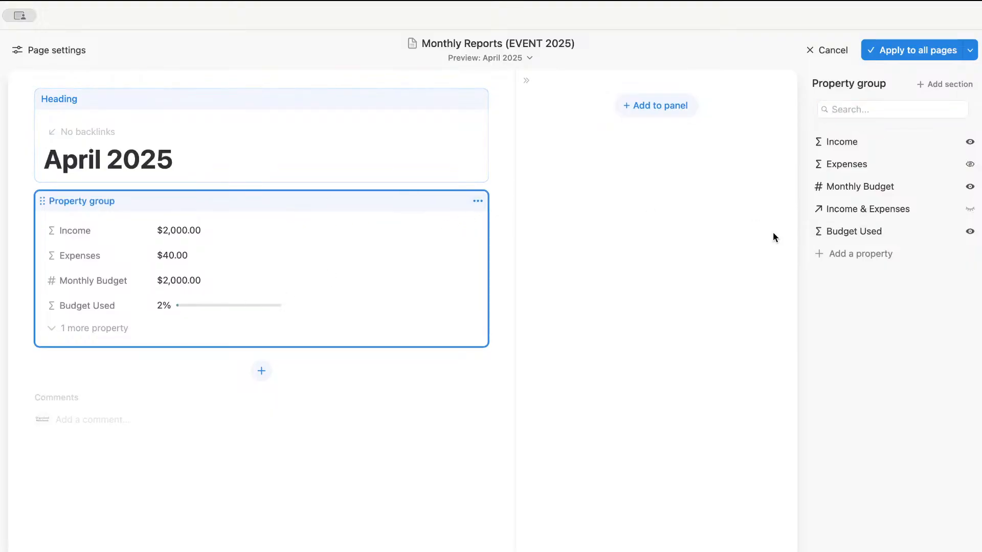
click(868, 236)
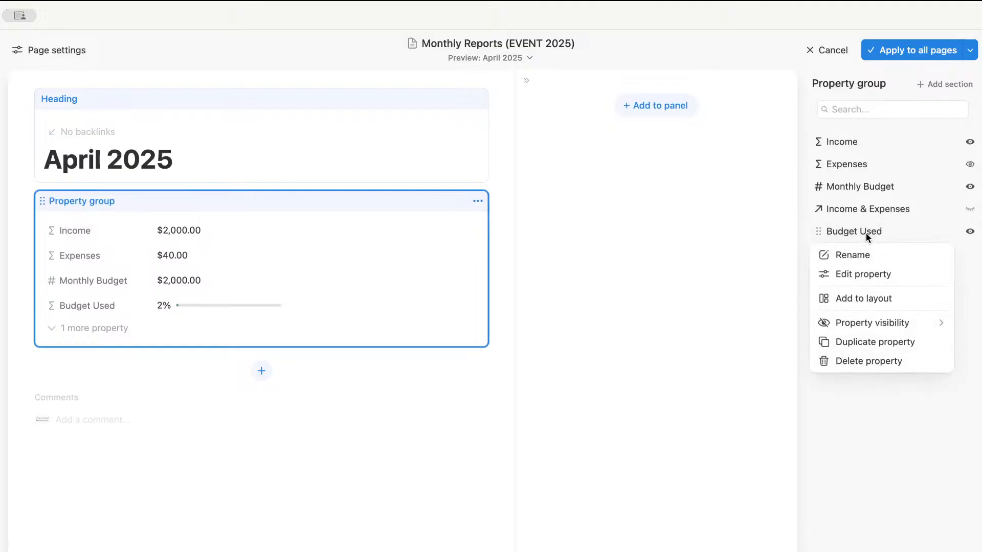
click(857, 305)
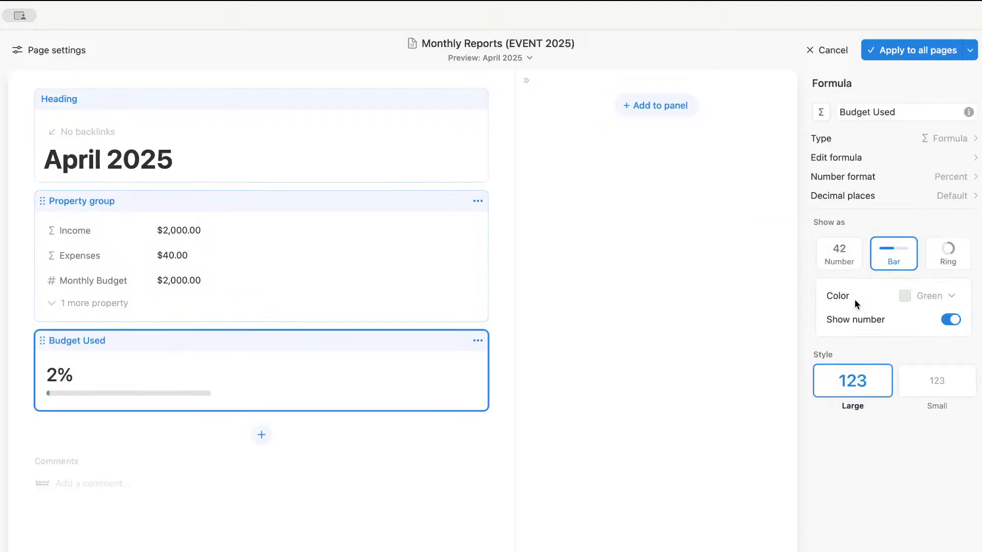
drag(233, 344, 186, 200)
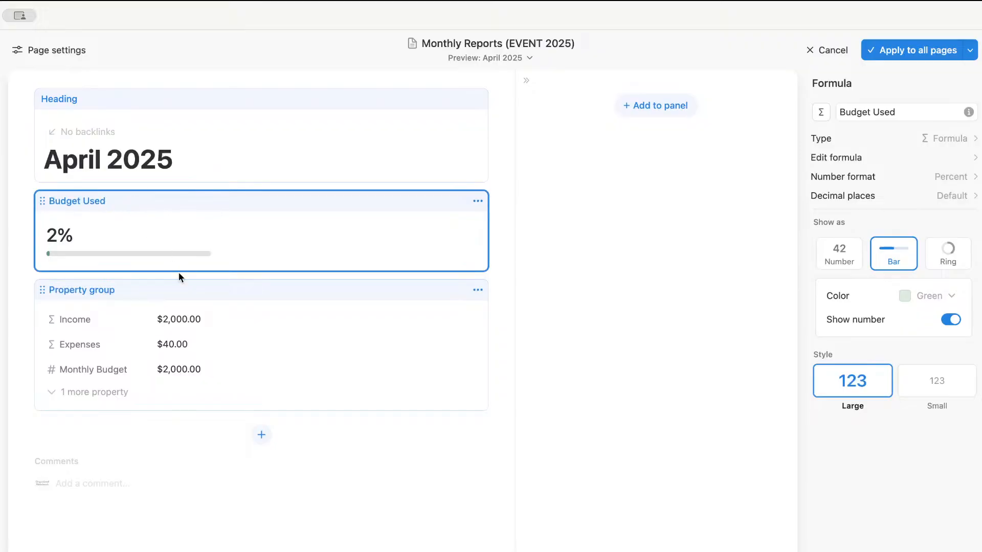
Step: Add the Income & Expenses relation to the layout as a separate section and convert it to a relations group
scroll(180, 272, down, 2)
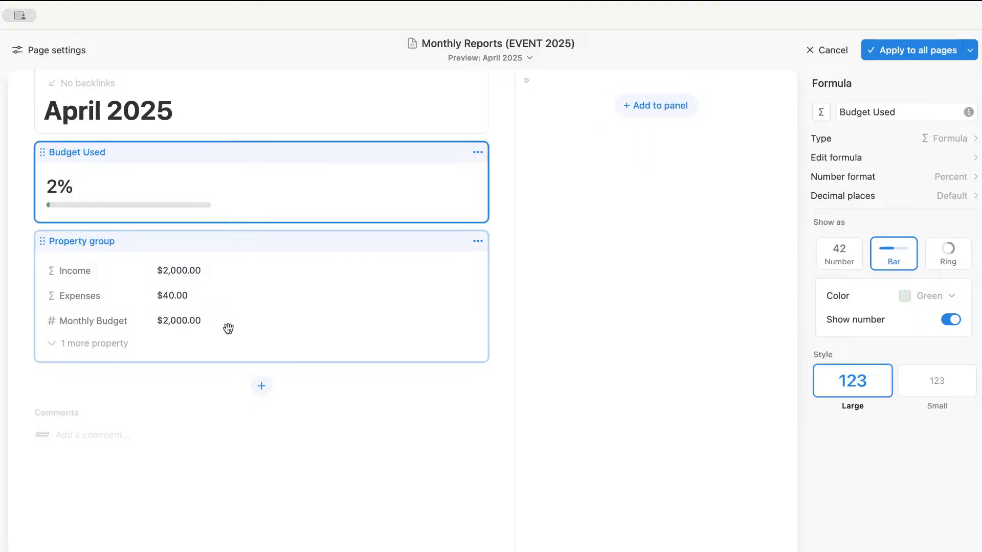
click(430, 310)
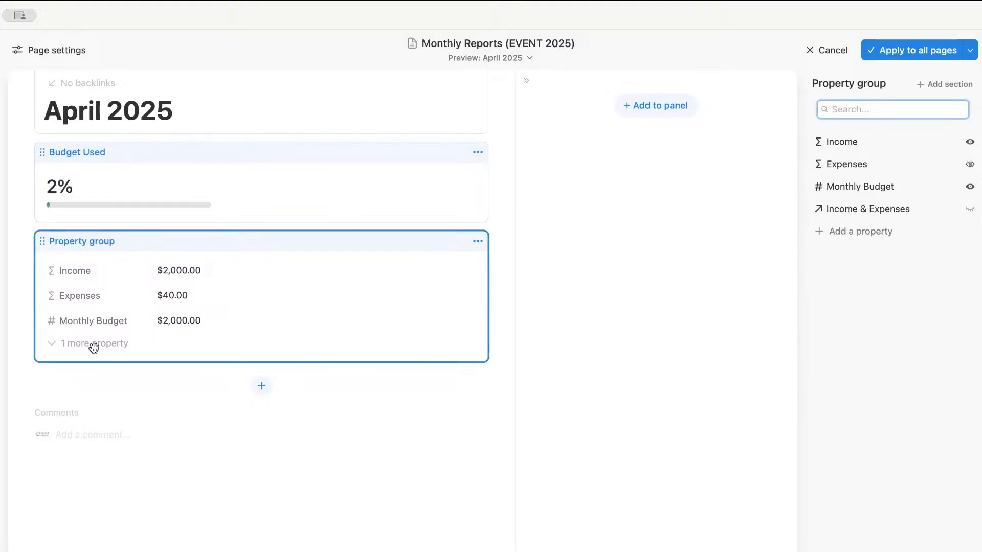
click(861, 215)
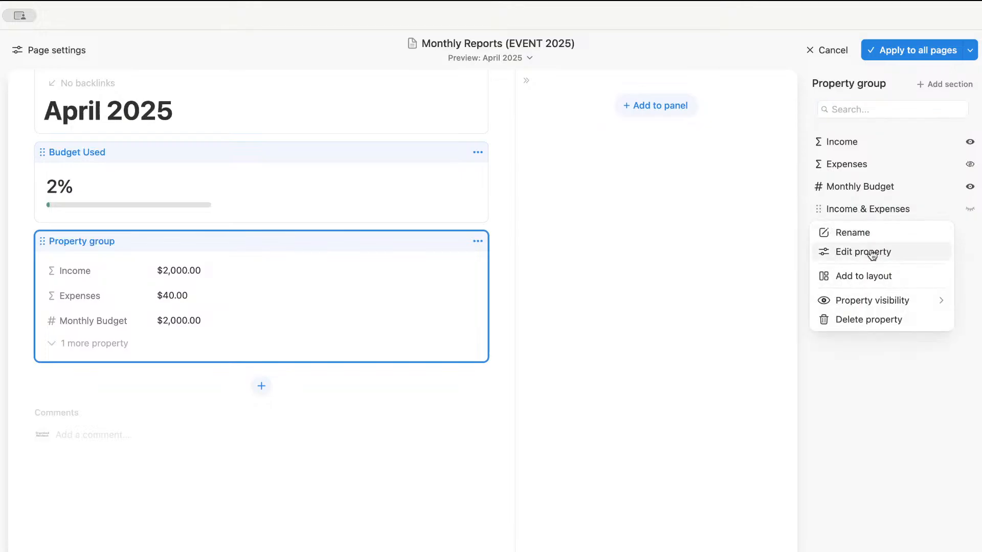
click(873, 277)
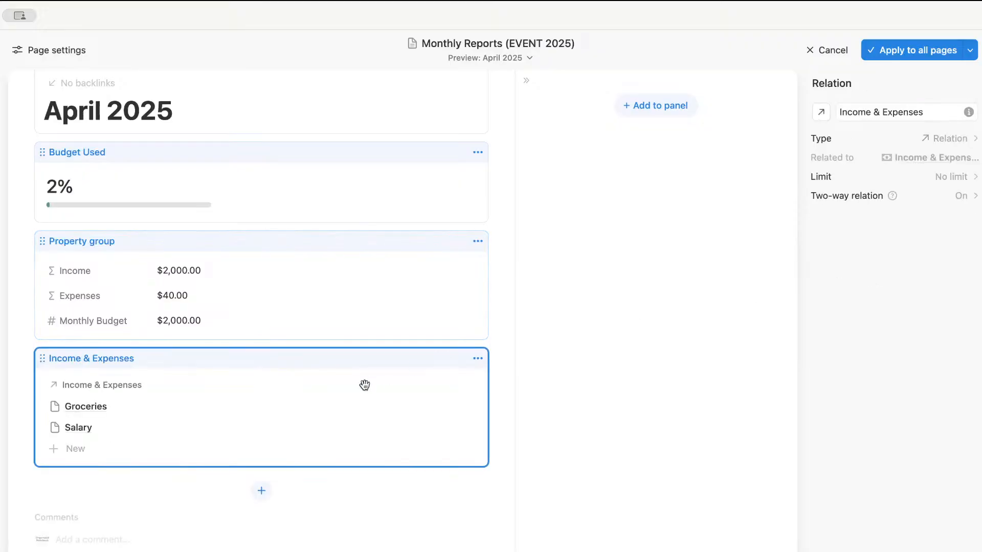
click(477, 360)
mouse_move(459, 435)
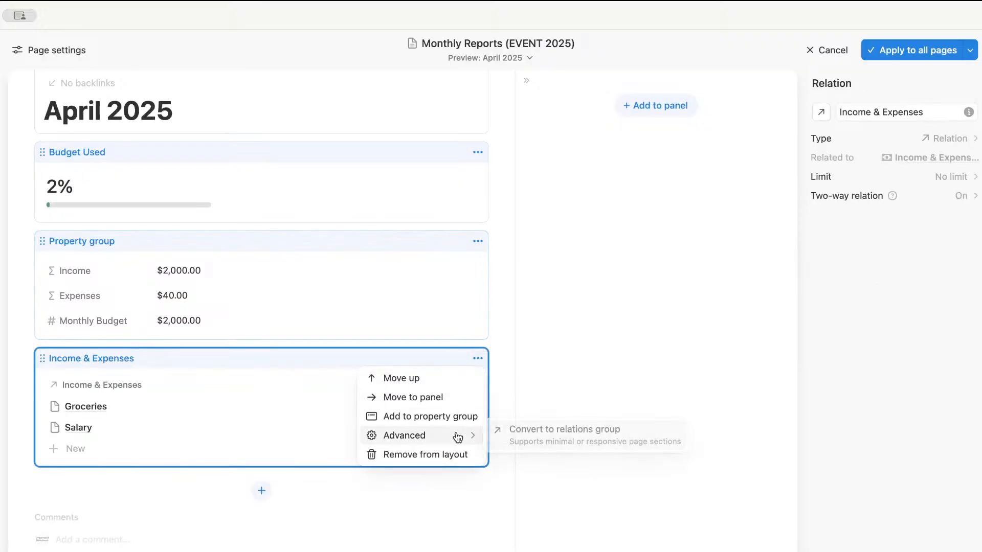
click(539, 439)
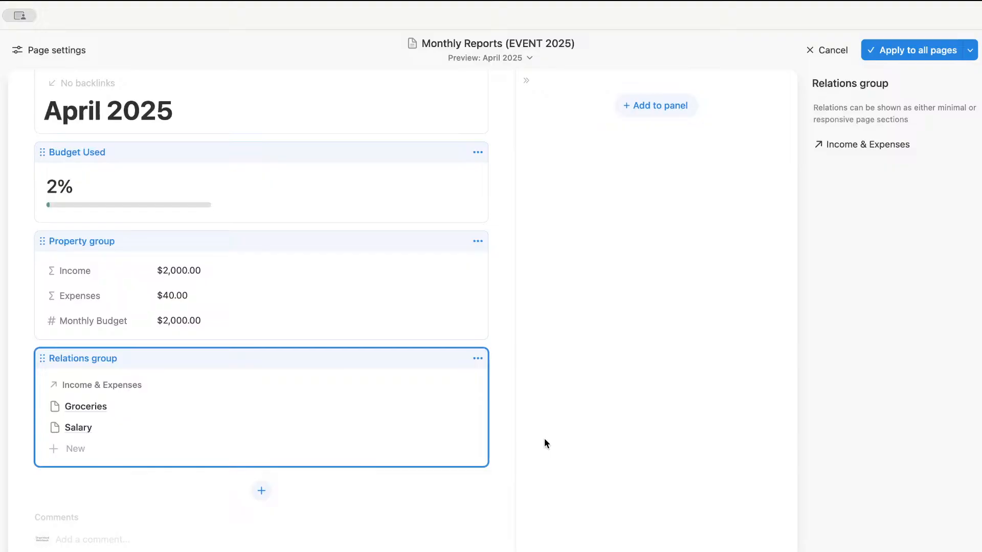
Step: Show the Income & Expenses relation in the minimal style and apply the layout to all pages
click(864, 146)
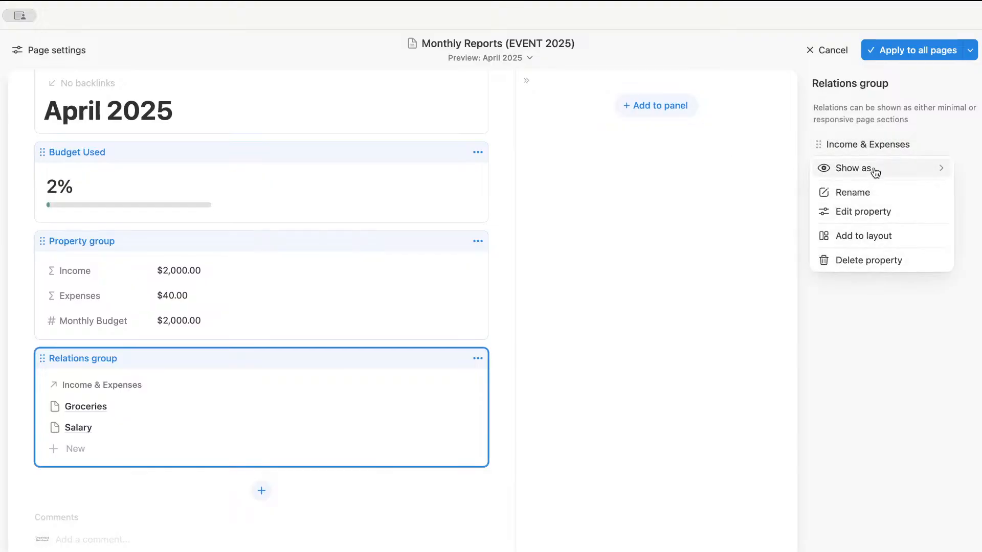
mouse_move(876, 173)
click(728, 179)
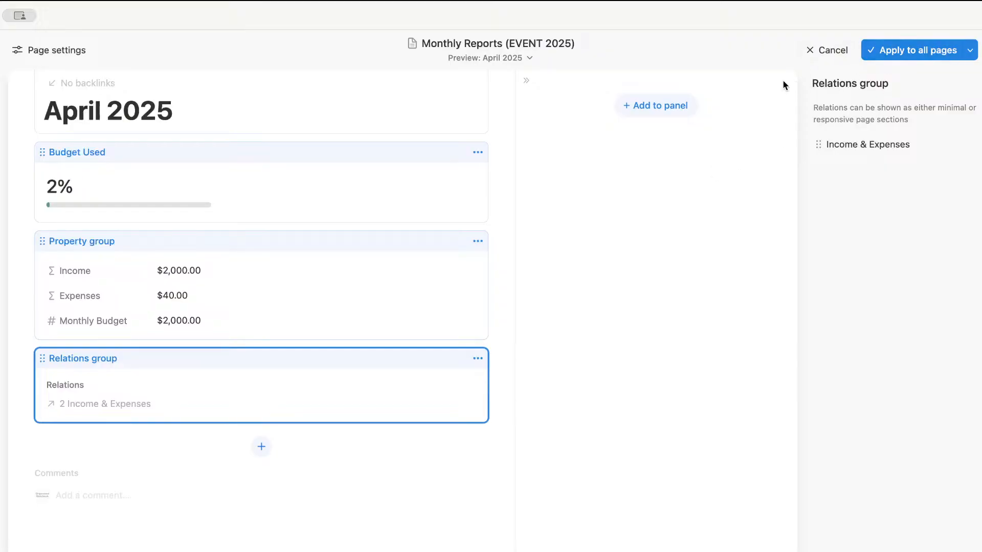
click(921, 54)
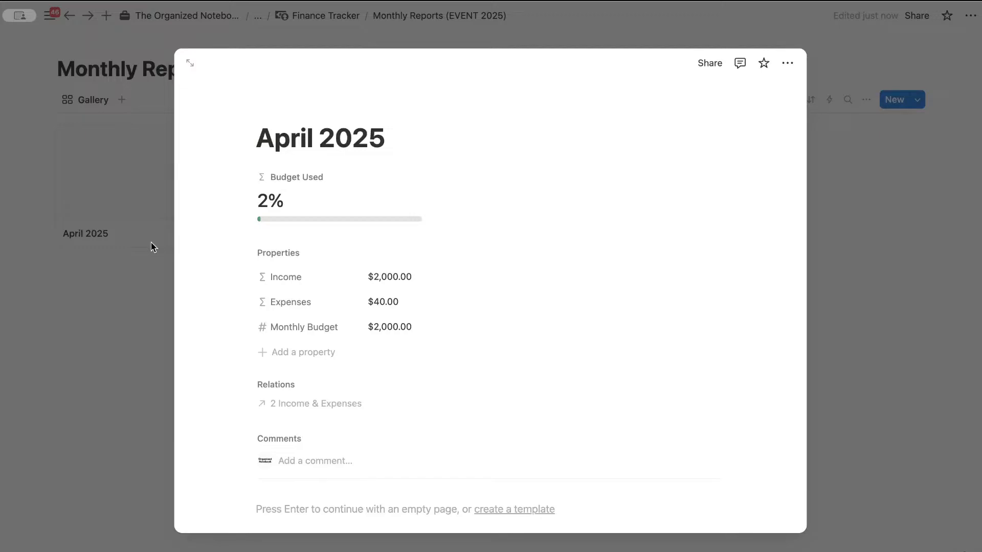
Step: Close the April 2025 page and add a new Monthly Reports page titled May 2025
click(152, 244)
click(376, 213)
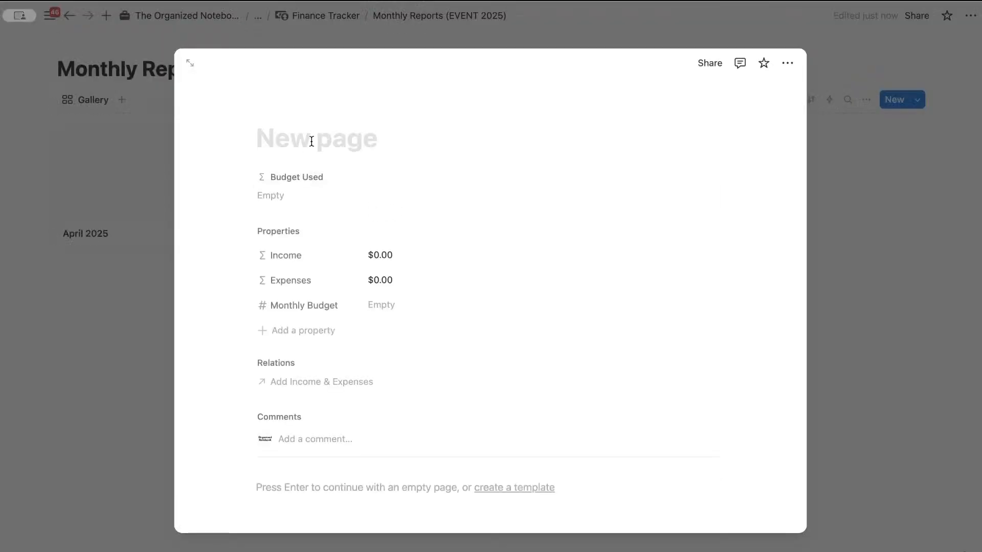
text(May 2025)
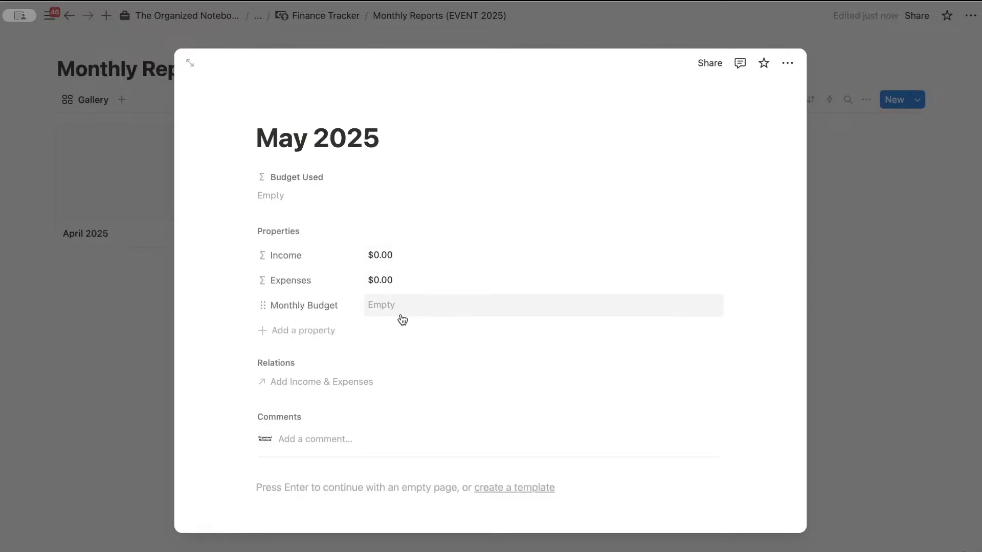
click(870, 264)
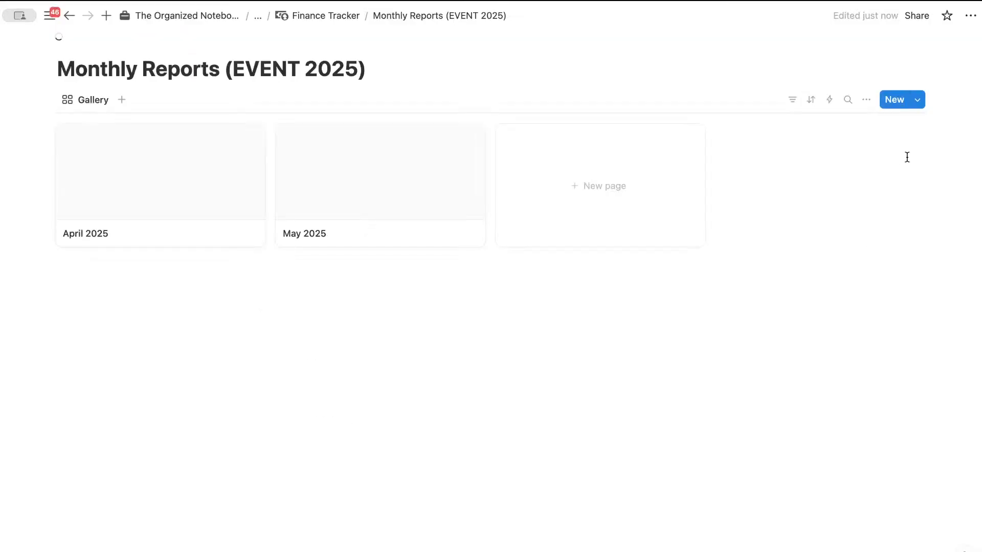
Step: Create a new page template in the Monthly Reports database named New Monthly Report
click(919, 101)
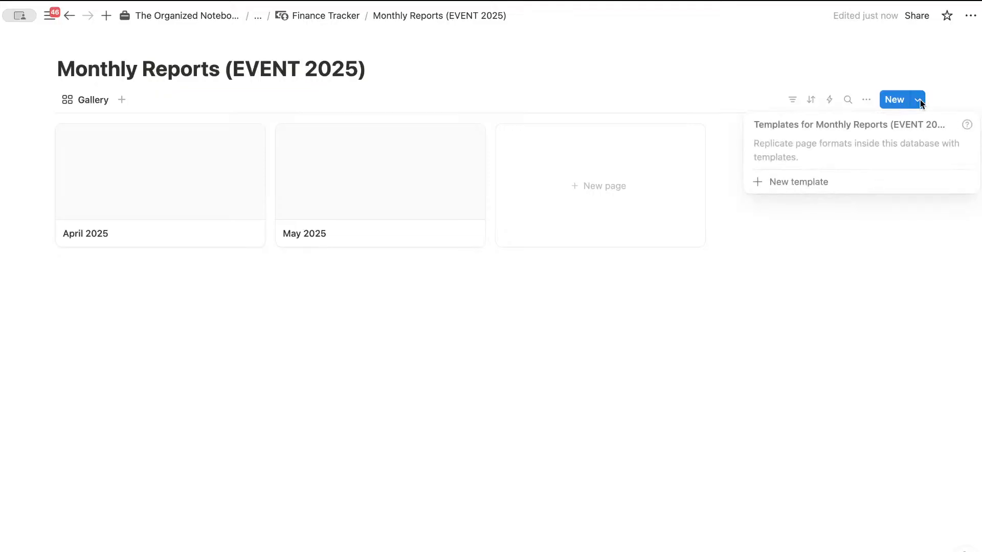
click(804, 184)
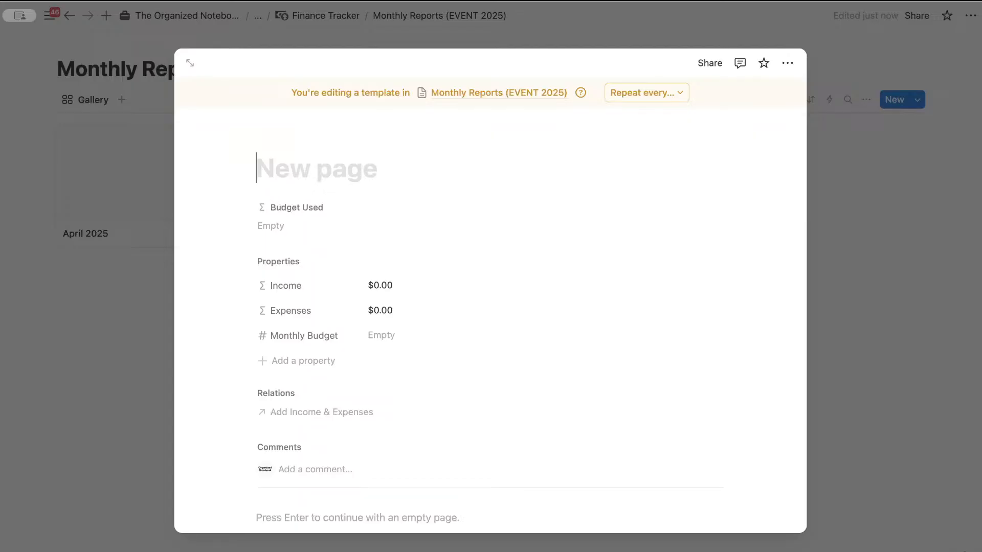
text(Monthly Report)
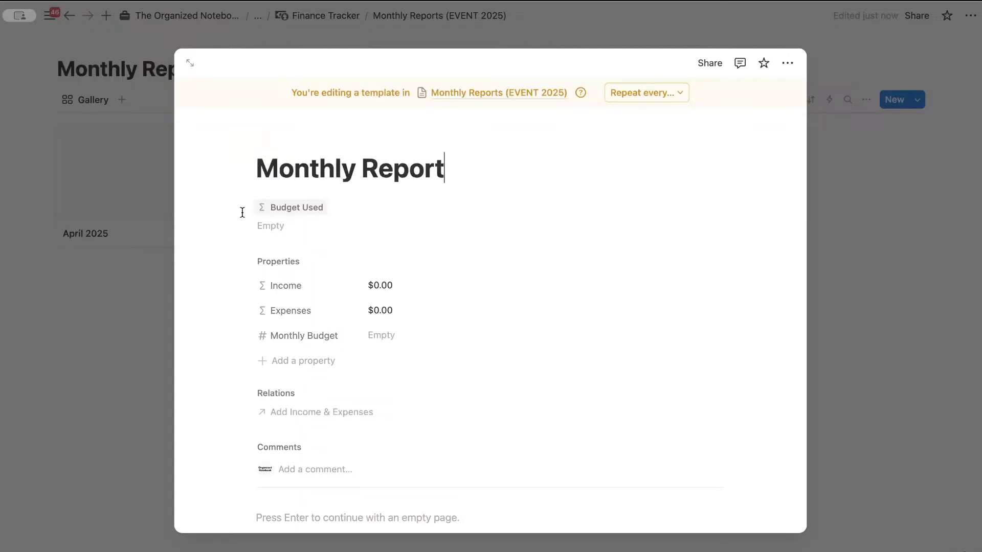
click(258, 163)
text(New)
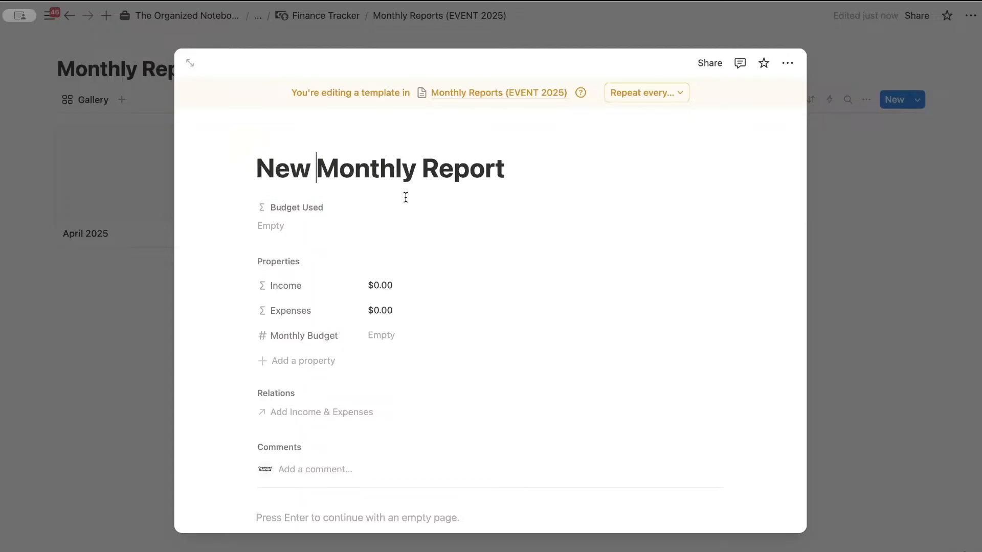
Step: Give the New Monthly Report template a solid circle icon, found by searching the icon set for "circ"
scroll(420, 207, down, 1)
click(280, 134)
click(281, 193)
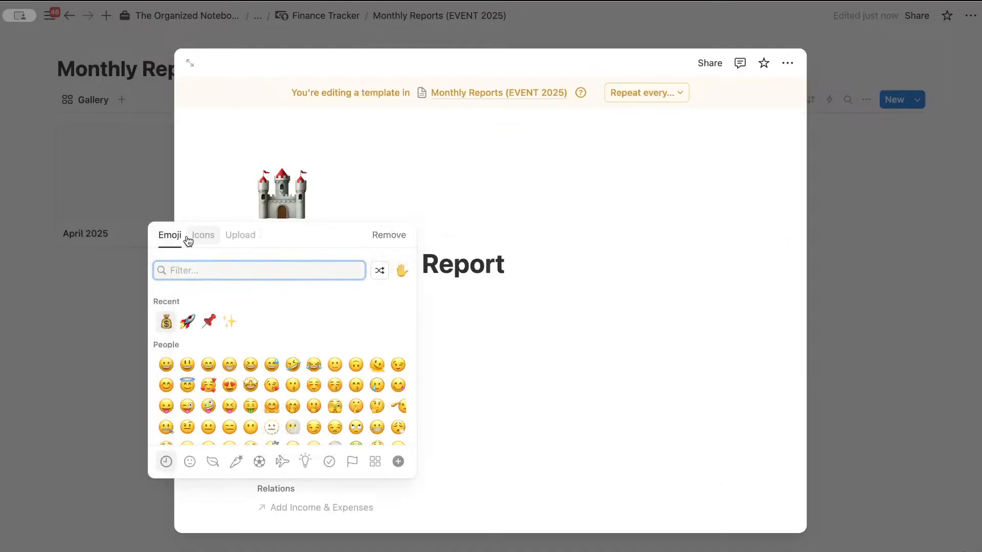
click(202, 236)
text(circ)
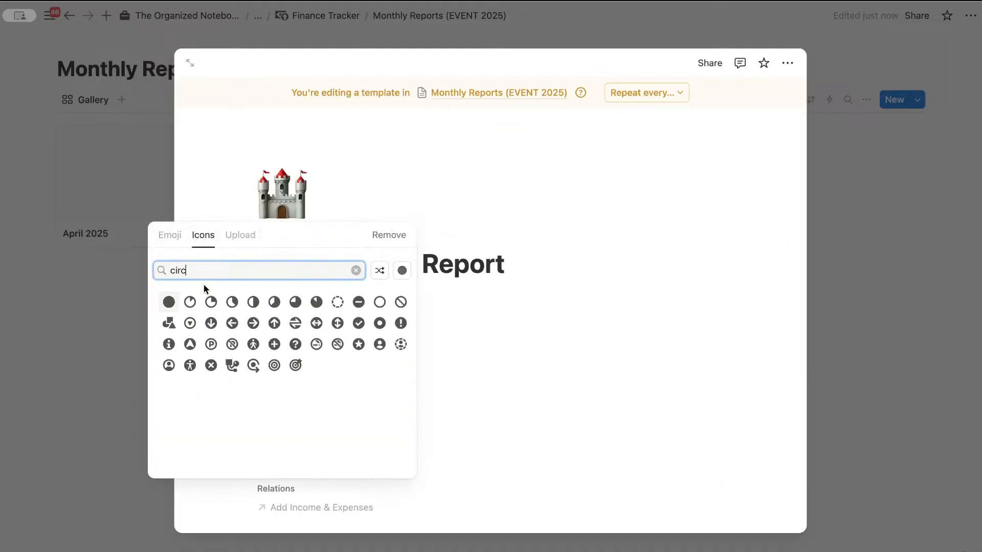
click(171, 302)
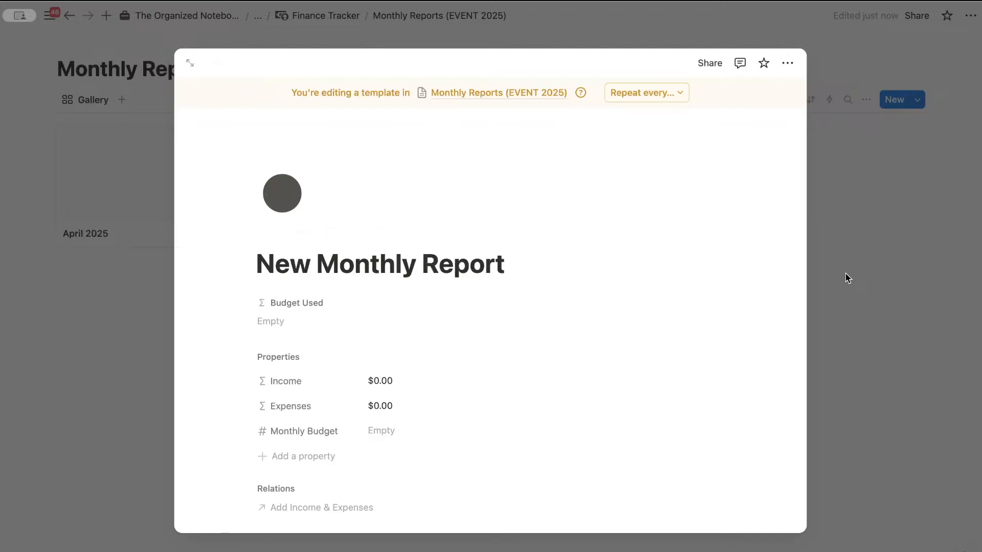
click(874, 243)
Step: Make New Monthly Report the default template for all views in the Monthly Reports database
click(918, 99)
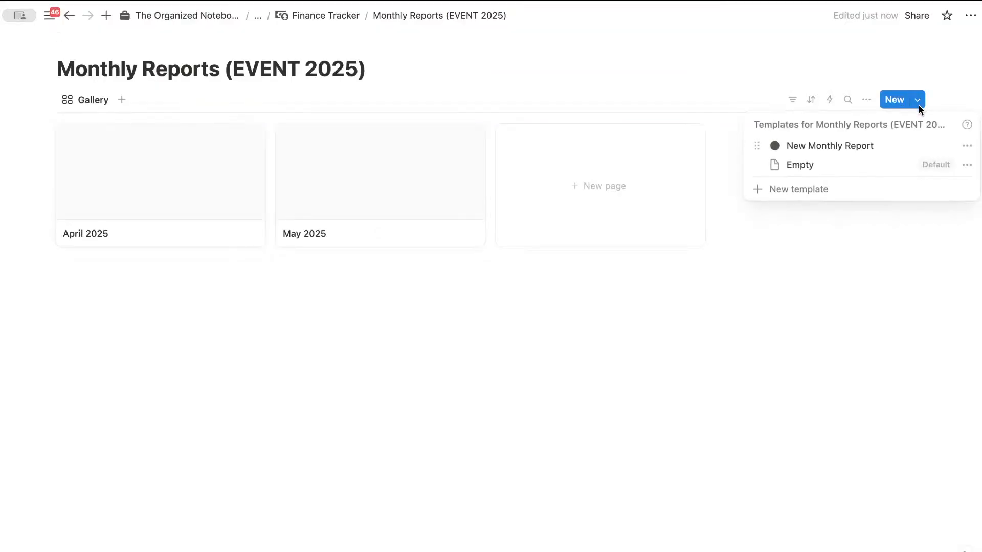
click(967, 147)
click(901, 168)
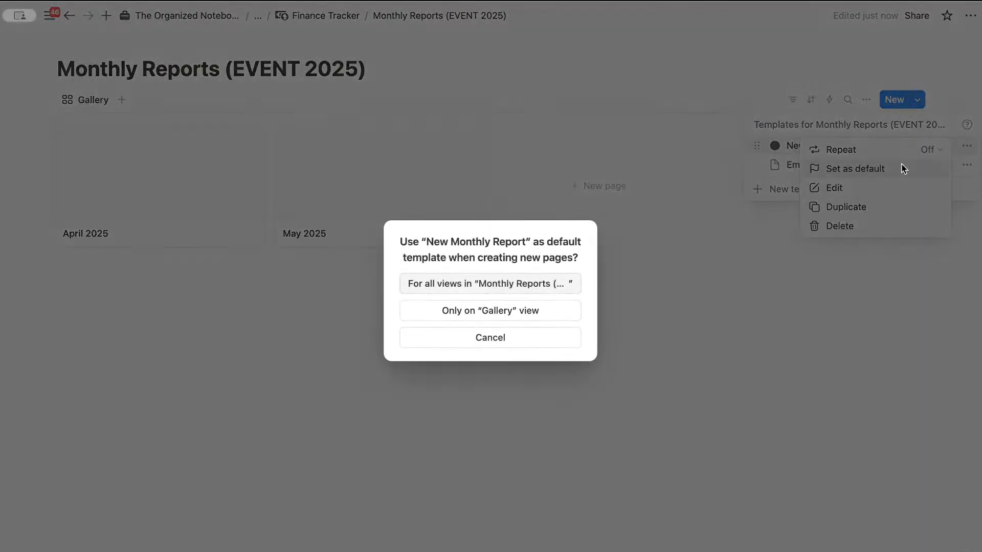
click(529, 290)
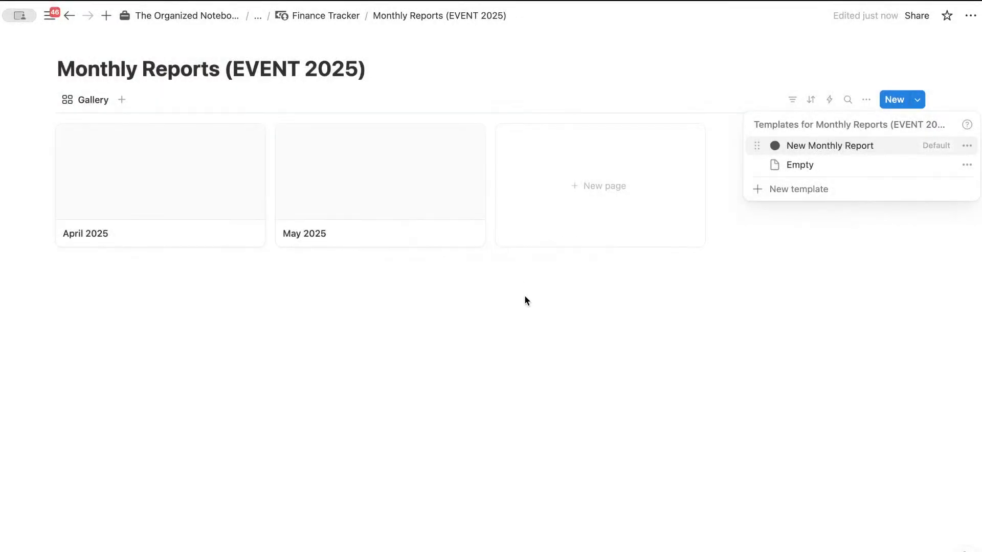
Step: Apply the New Monthly Report template to the existing April 2025 and May 2025 pages
click(162, 184)
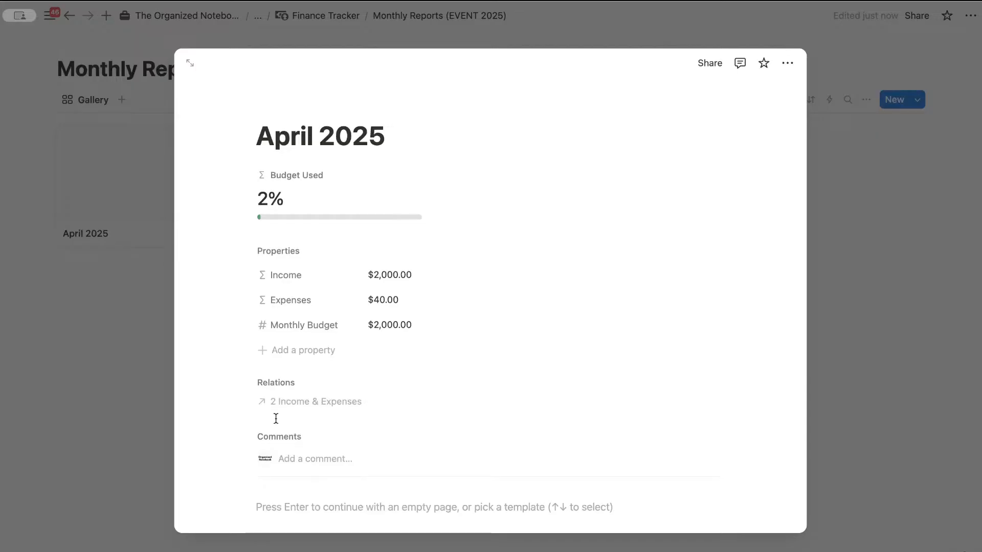
scroll(276, 418, down, 5)
click(317, 228)
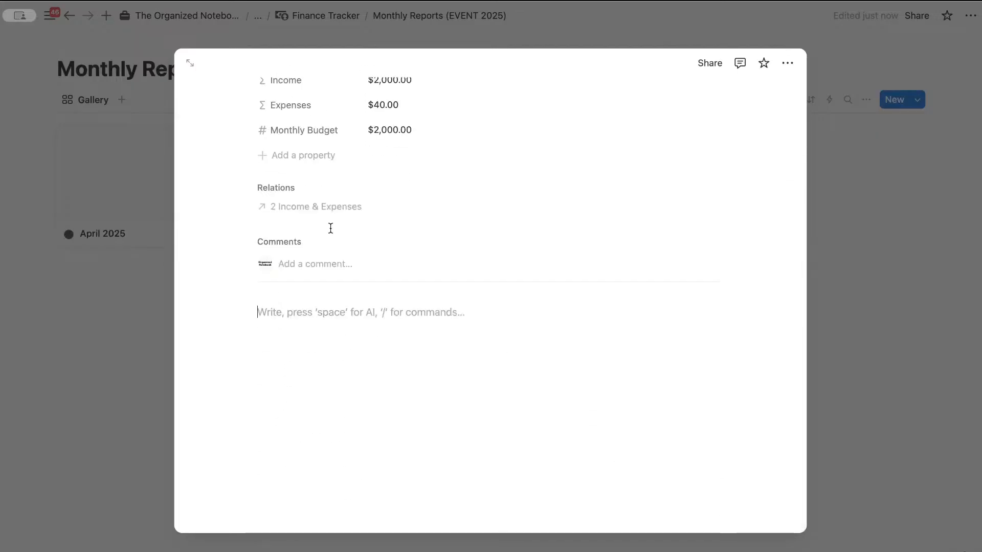
click(130, 296)
click(395, 239)
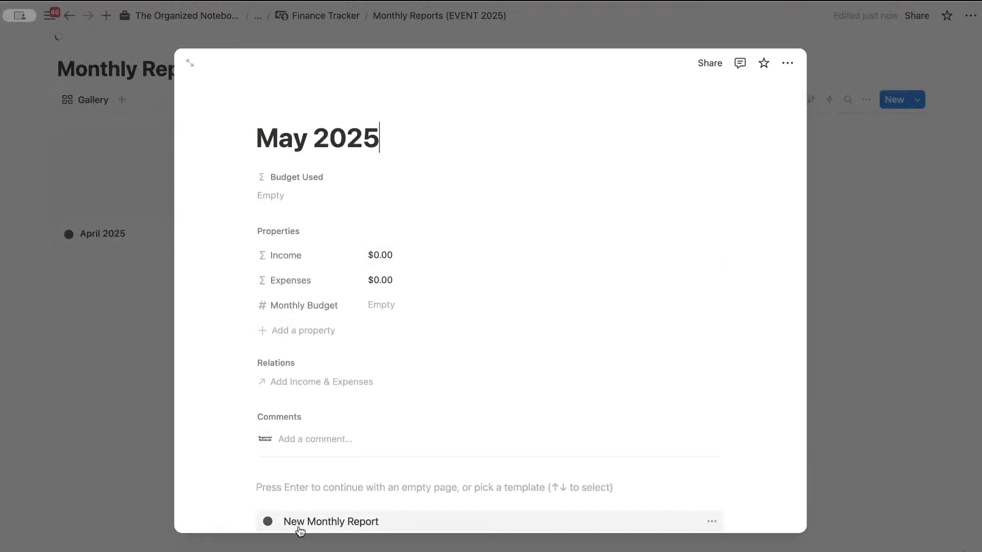
click(300, 522)
click(93, 413)
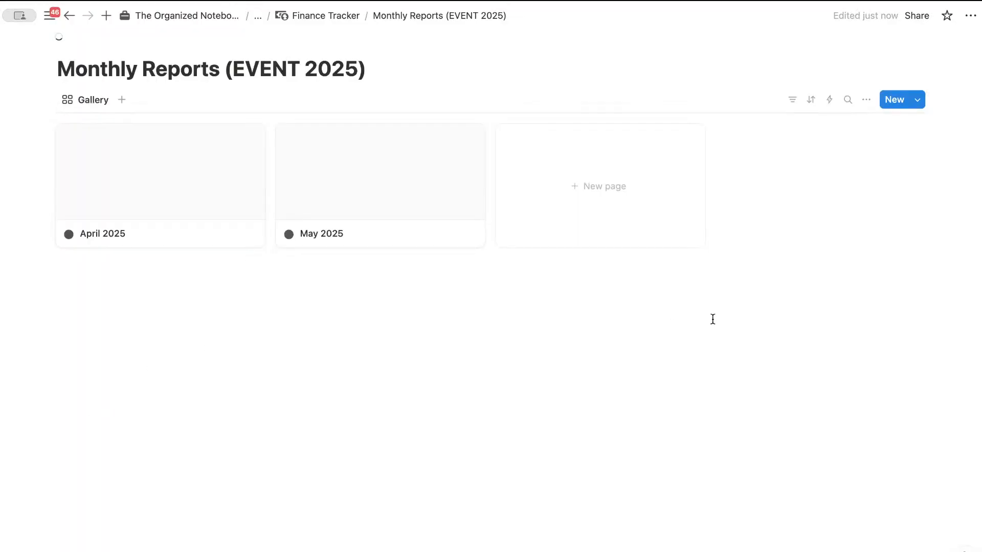
Step: Create a test page in the gallery from the default template and delete it again
click(583, 196)
click(875, 348)
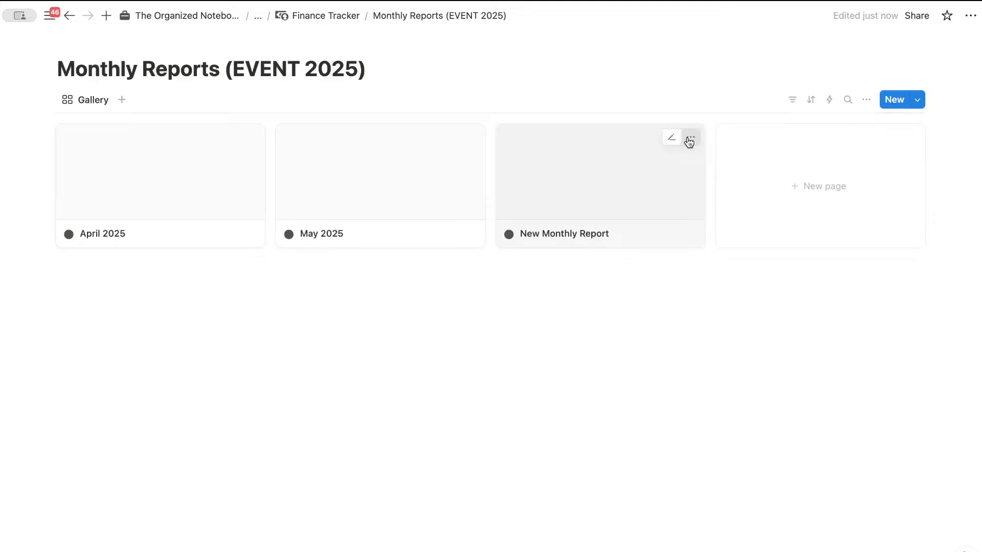
click(691, 137)
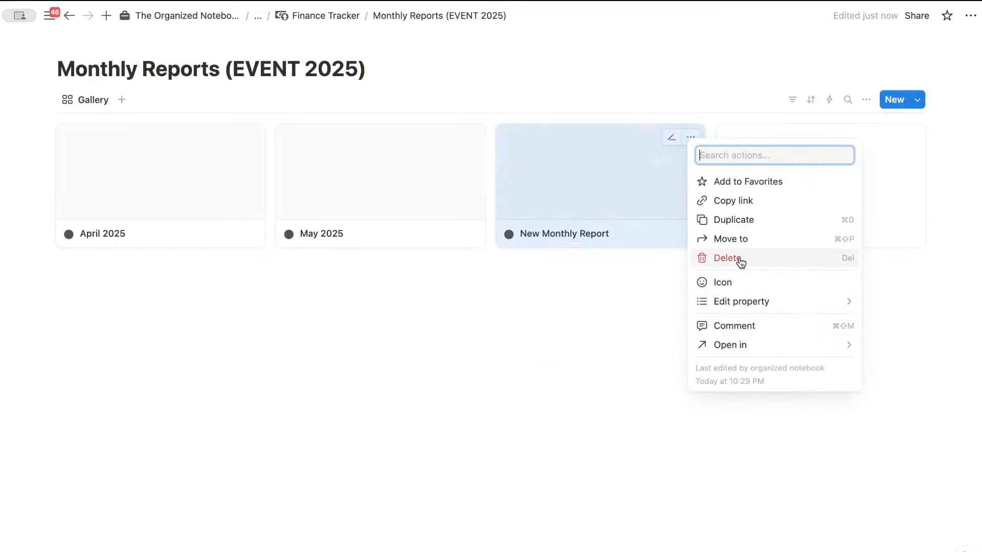
click(738, 259)
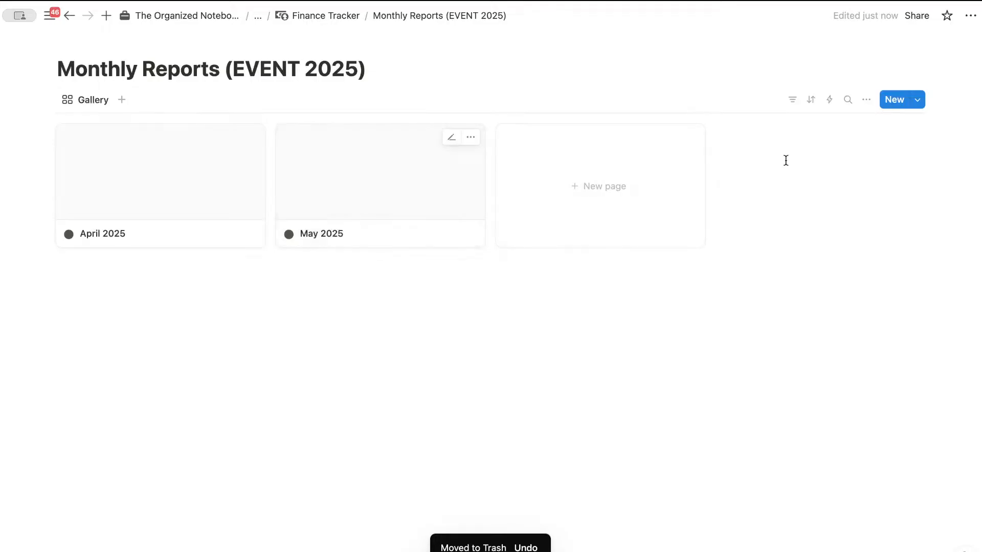
Step: Show the Expenses, Income, Monthly Budget and Budget Used properties on the Monthly Reports gallery cards
click(867, 101)
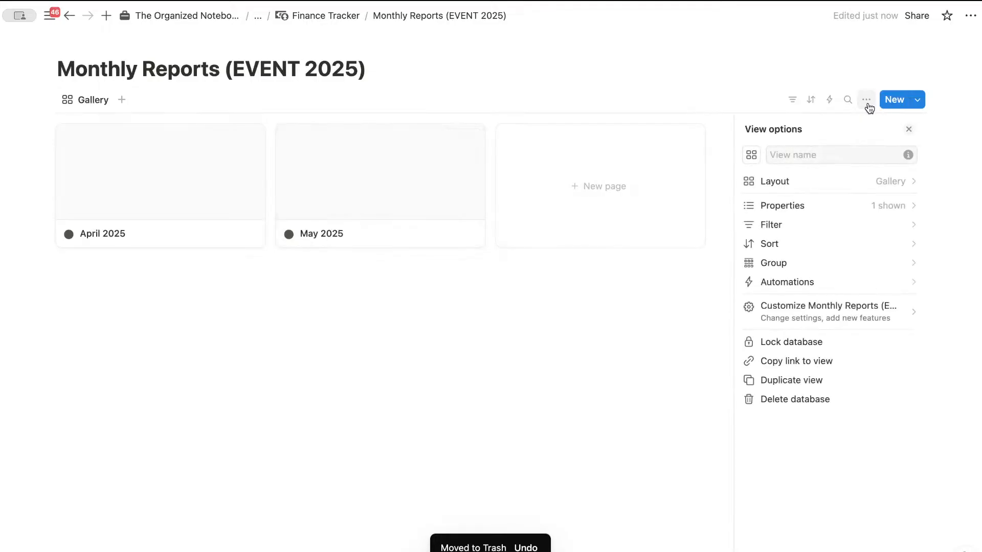
click(839, 207)
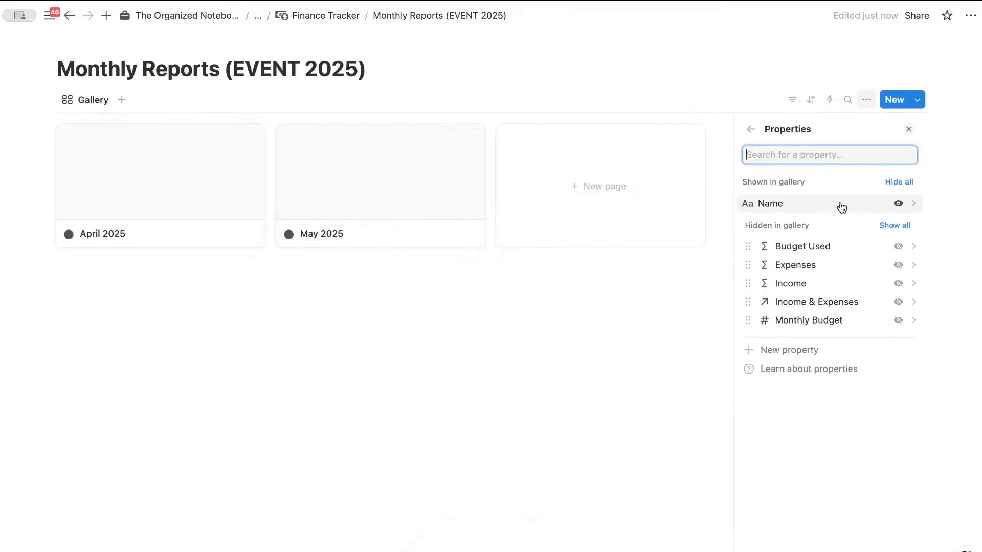
click(899, 266)
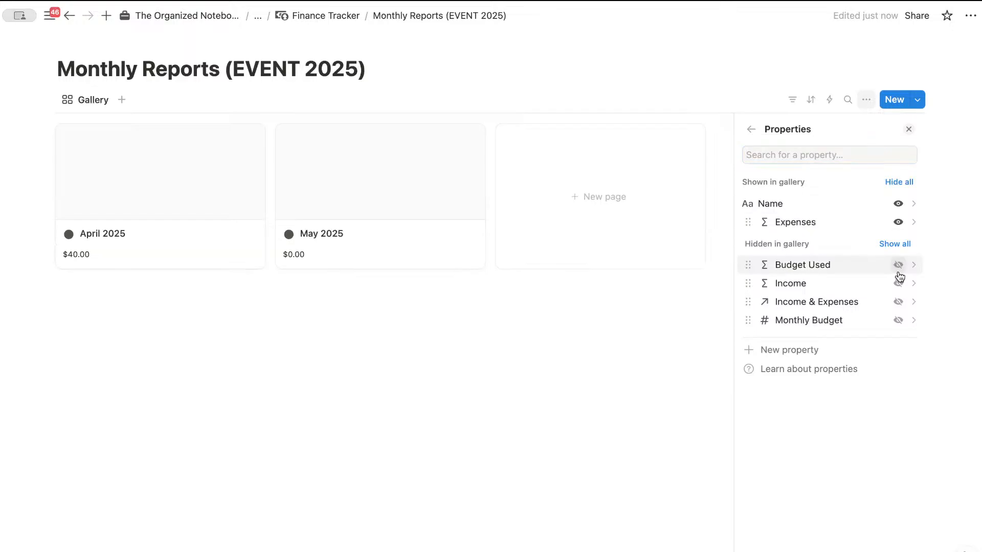
click(898, 284)
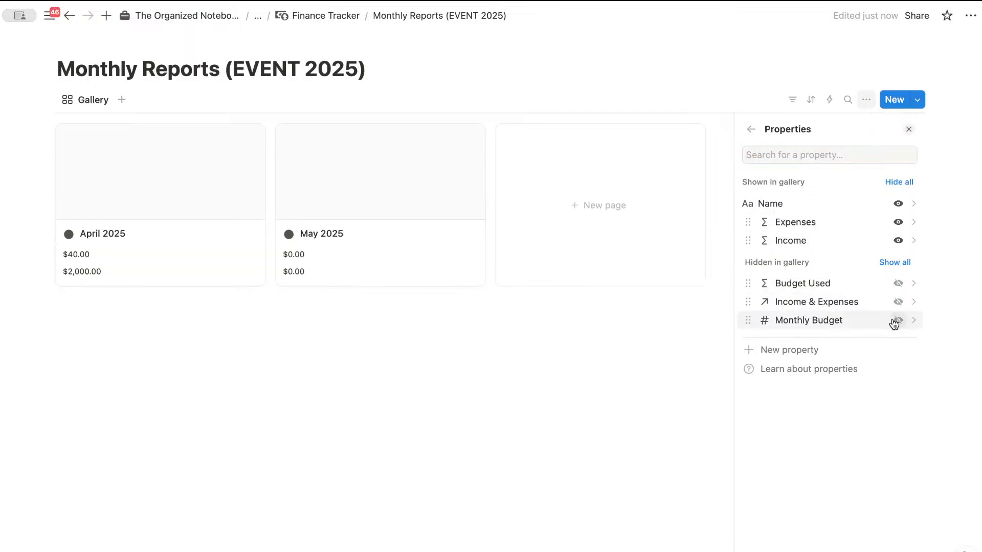
click(897, 321)
click(897, 302)
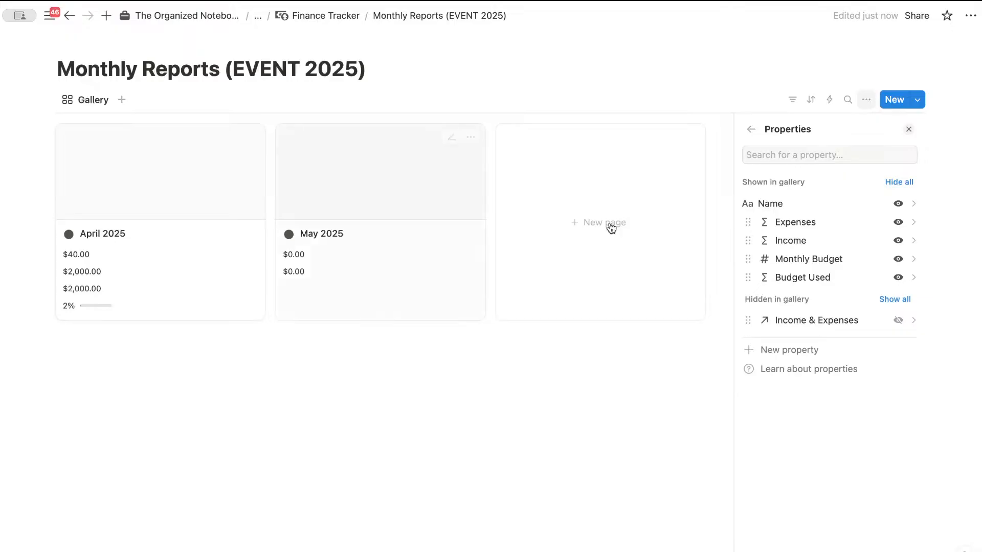
Step: Set the card preview of the Monthly Reports gallery to None
click(751, 129)
click(811, 185)
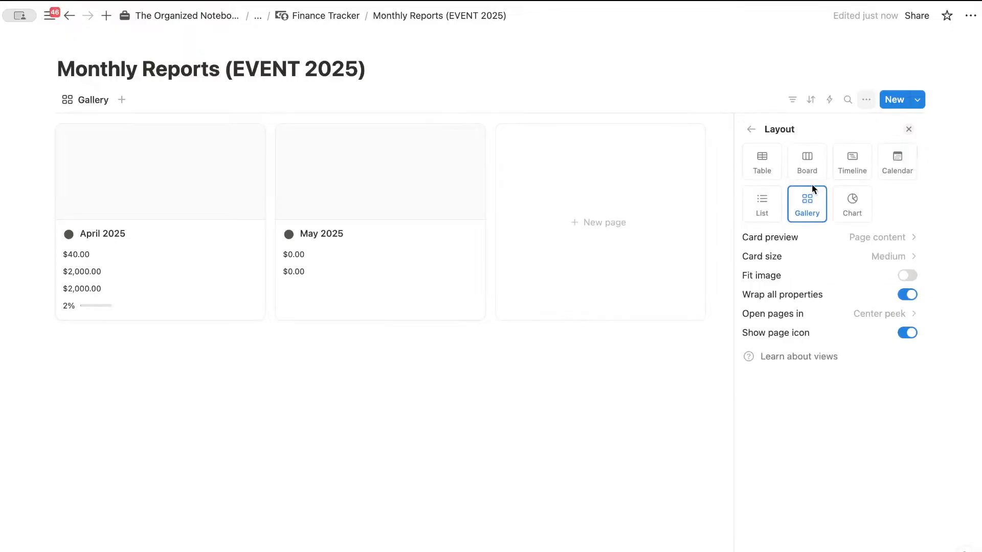
click(870, 240)
click(857, 258)
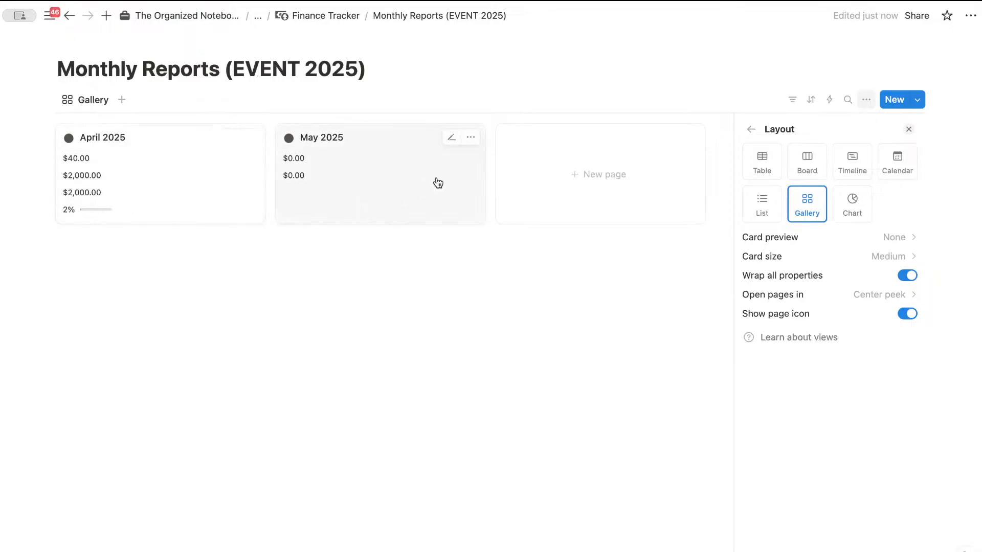
click(517, 288)
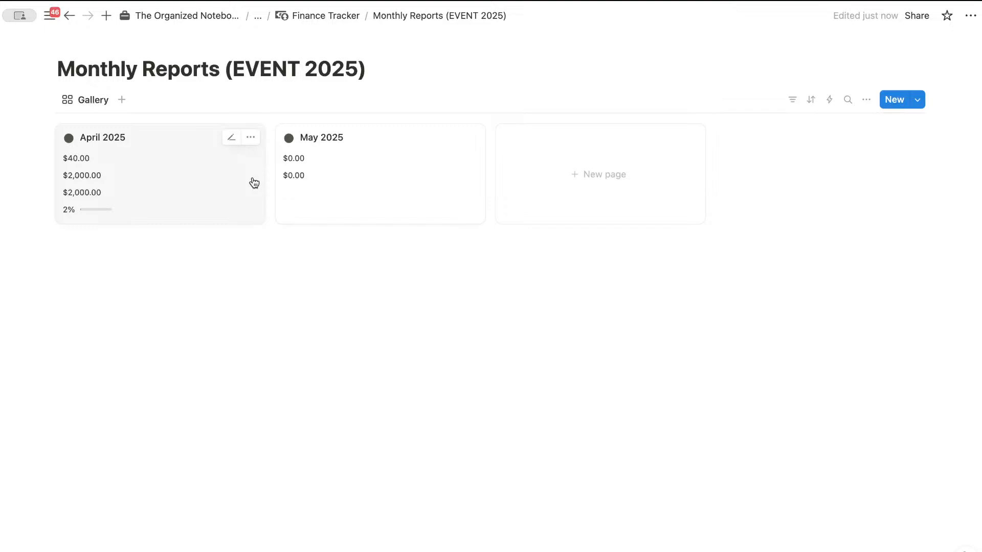
Step: Return to the Finance Tracker page and change the Monthly Reports (EVENT 2025) database icon to a page icon
click(329, 15)
scroll(446, 242, down, 3)
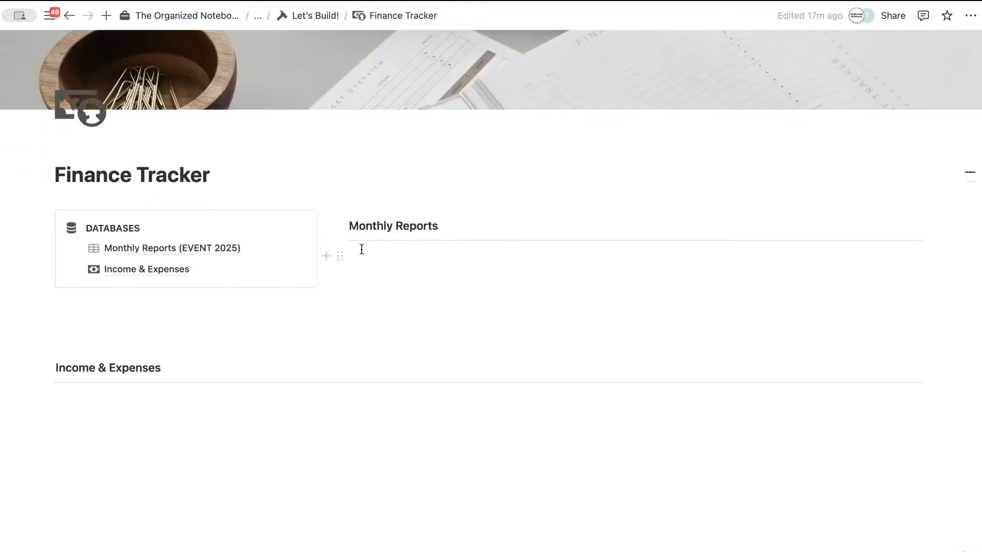
click(93, 248)
click(60, 274)
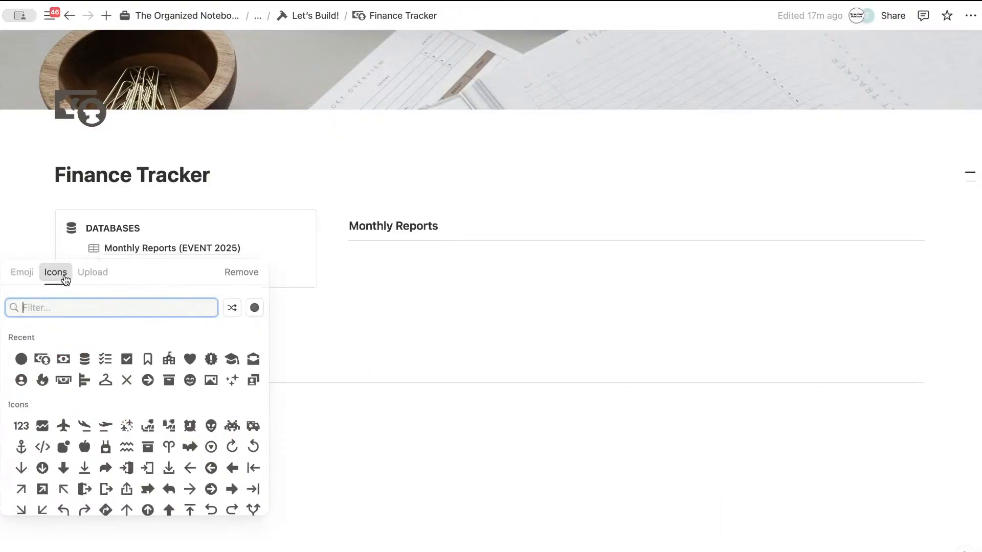
text(page)
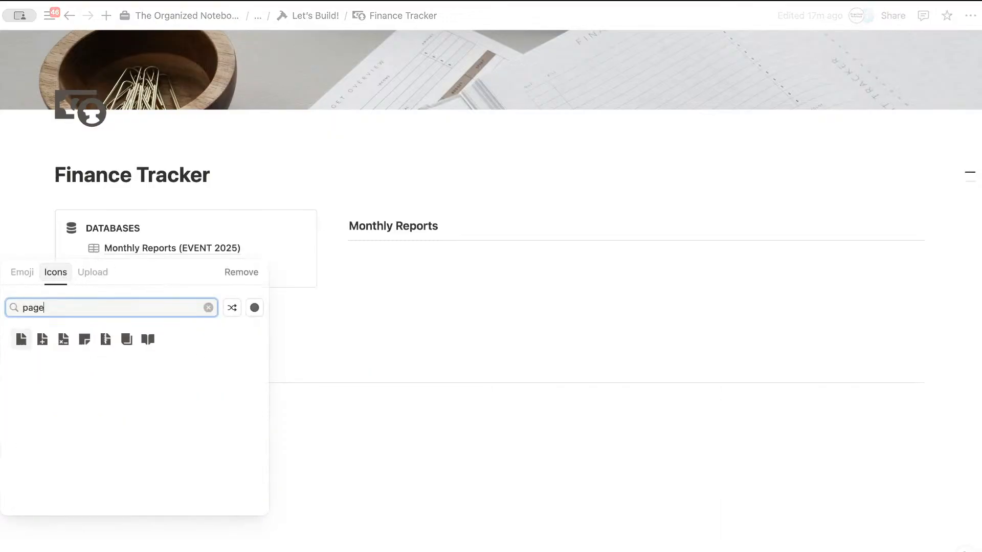
click(22, 342)
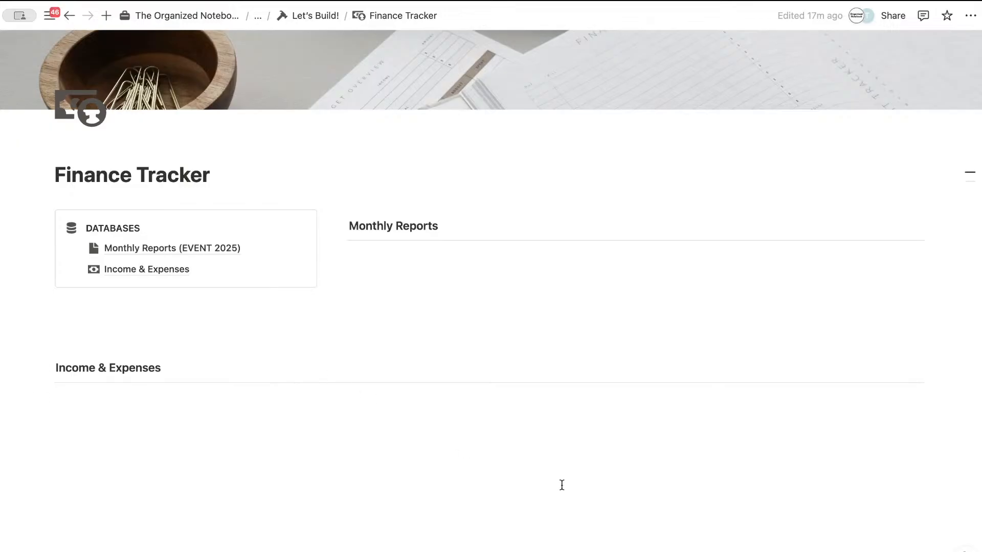
Step: Insert a linked view of the Income & Expenses database below the Income & Expenses heading, using its existing View All view
click(394, 257)
click(152, 412)
text(/linked)
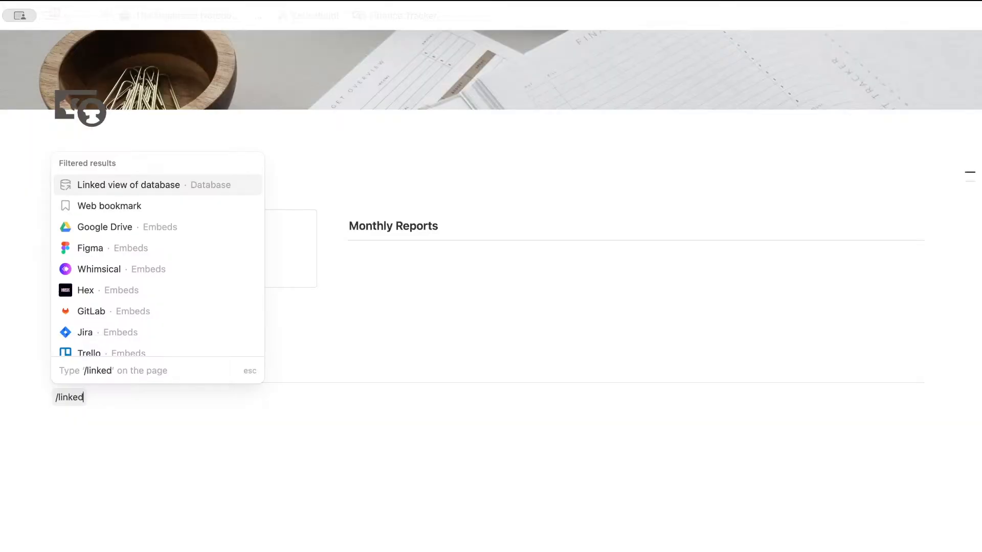
click(170, 187)
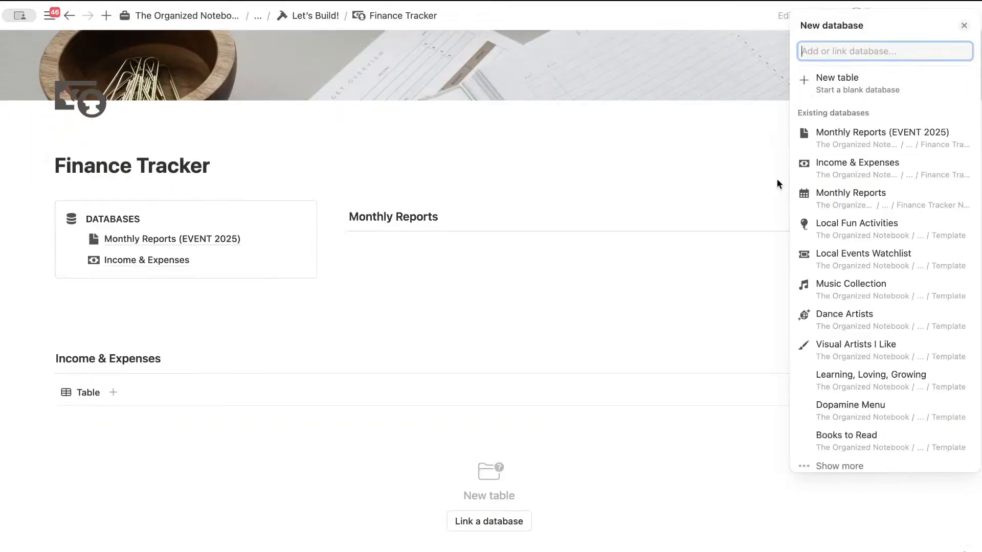
click(871, 172)
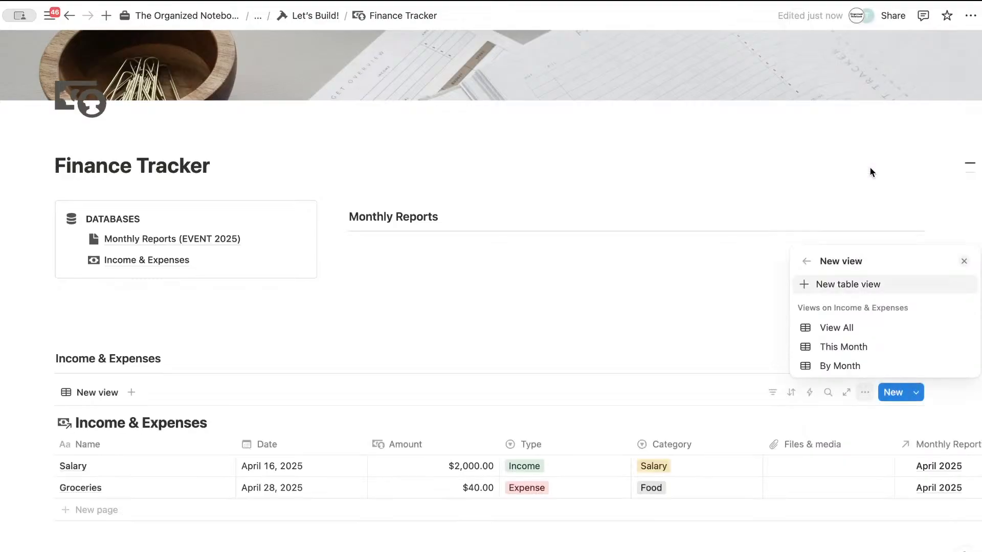
click(869, 328)
click(412, 406)
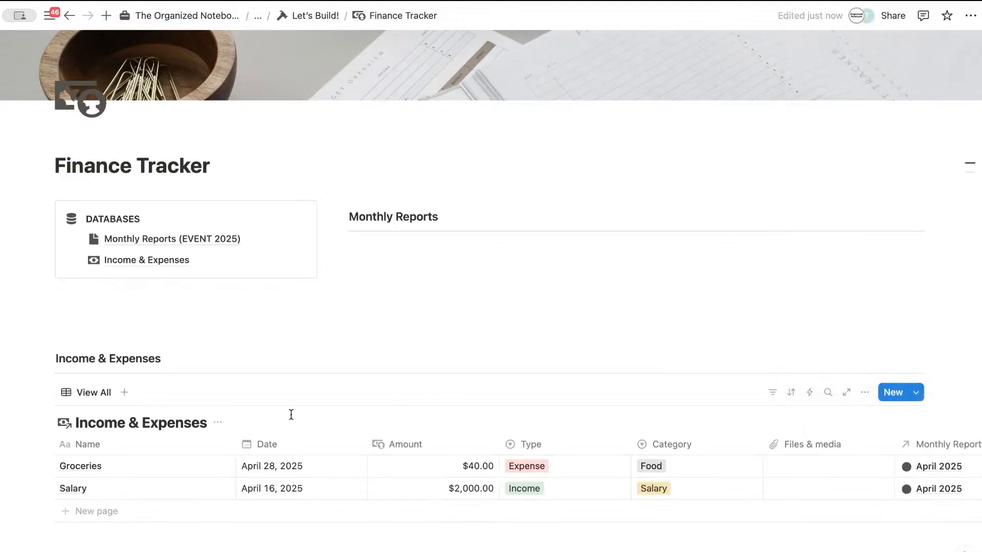
Step: Hide the database title in the linked View All table and look through its columns
click(218, 422)
click(259, 489)
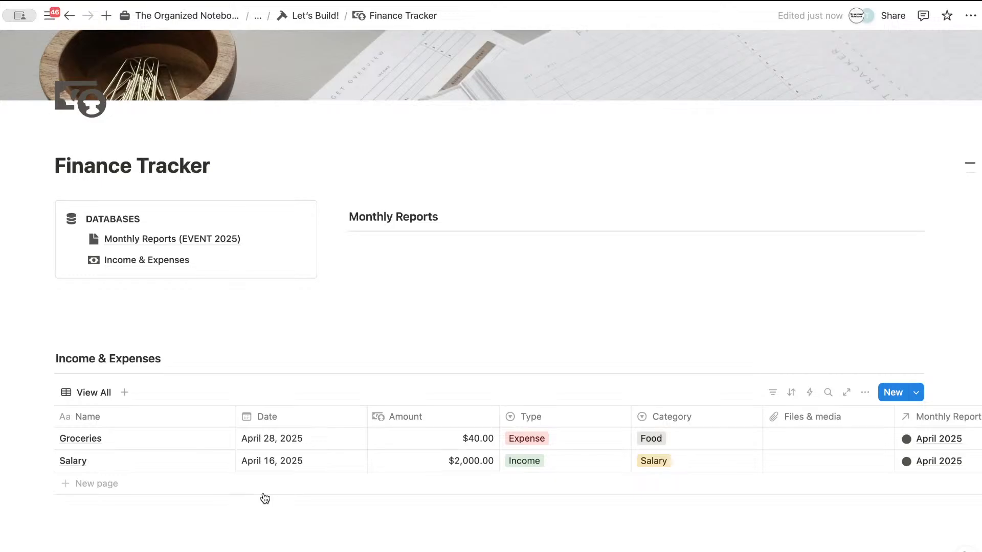
scroll(258, 445, down, 1)
scroll(293, 436, right, 3)
scroll(293, 436, left, 3)
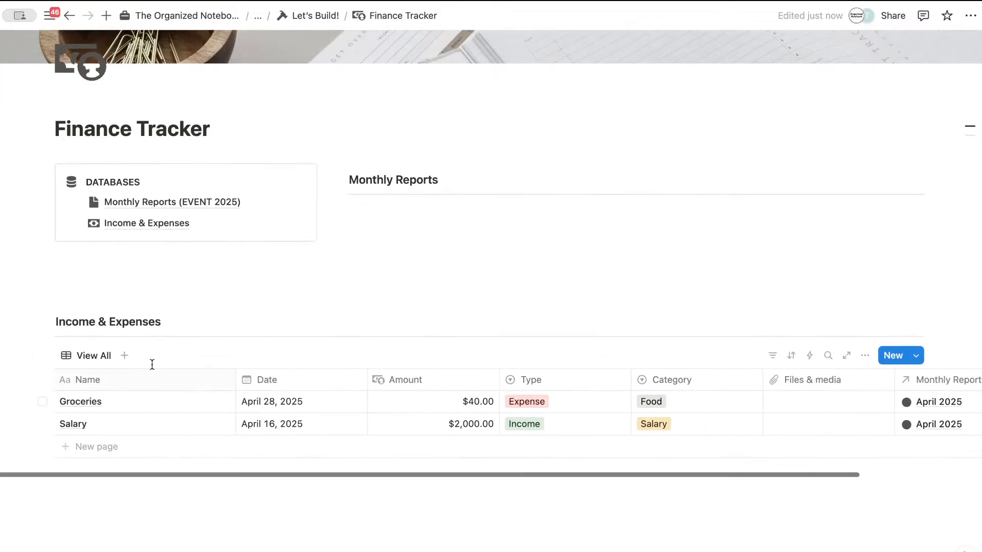
Step: Add the existing This Month view of Income & Expenses as a second view in the linked database and hide its database title
mouse_move(152, 225)
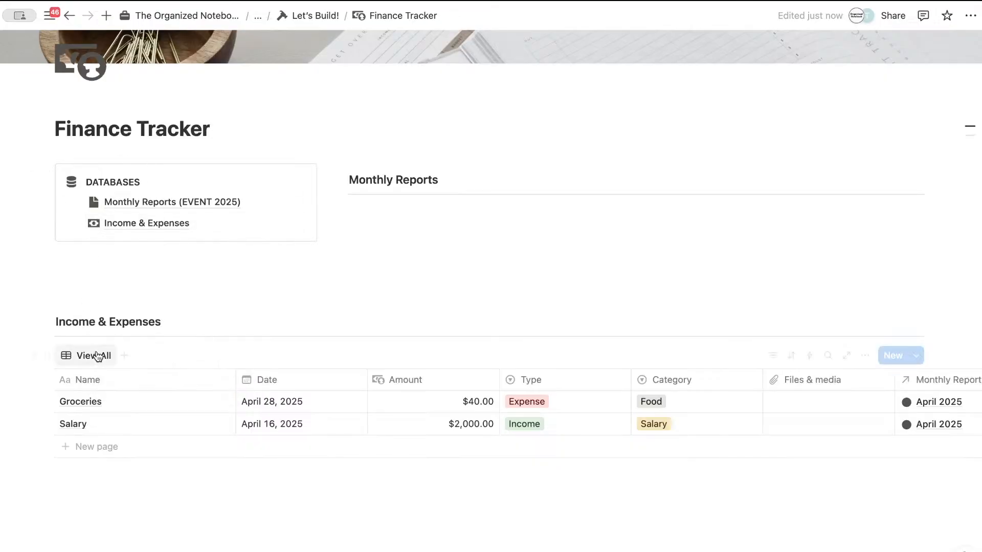
click(124, 357)
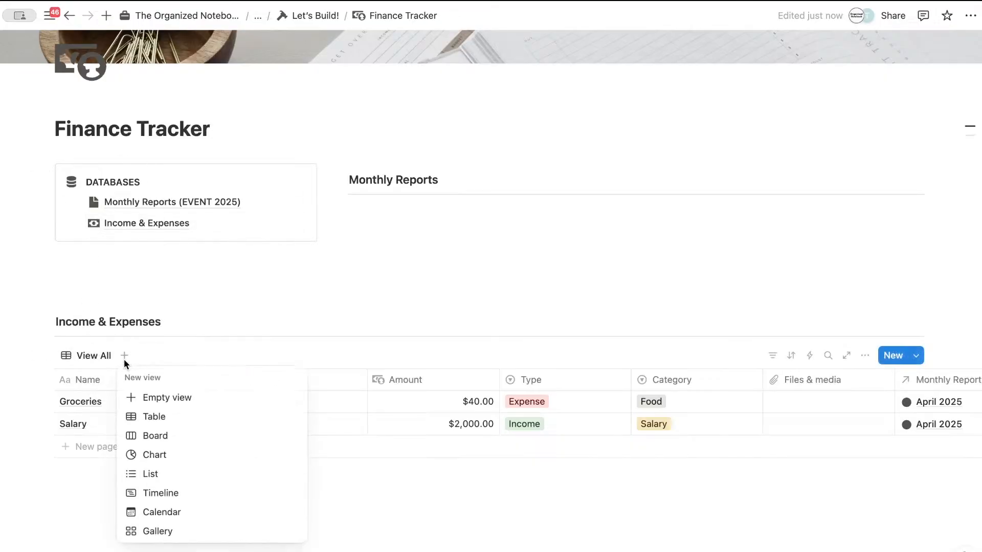
click(182, 399)
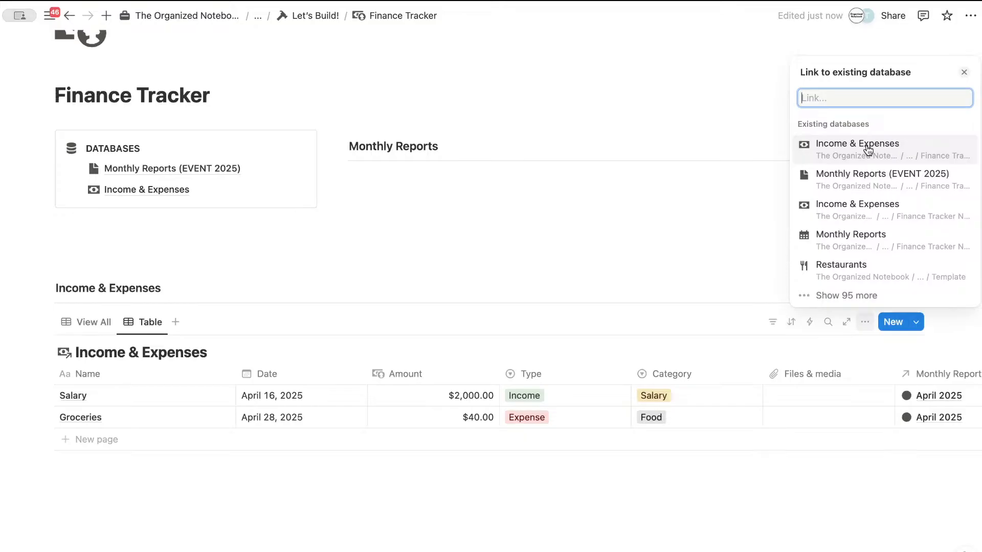
click(868, 148)
click(866, 277)
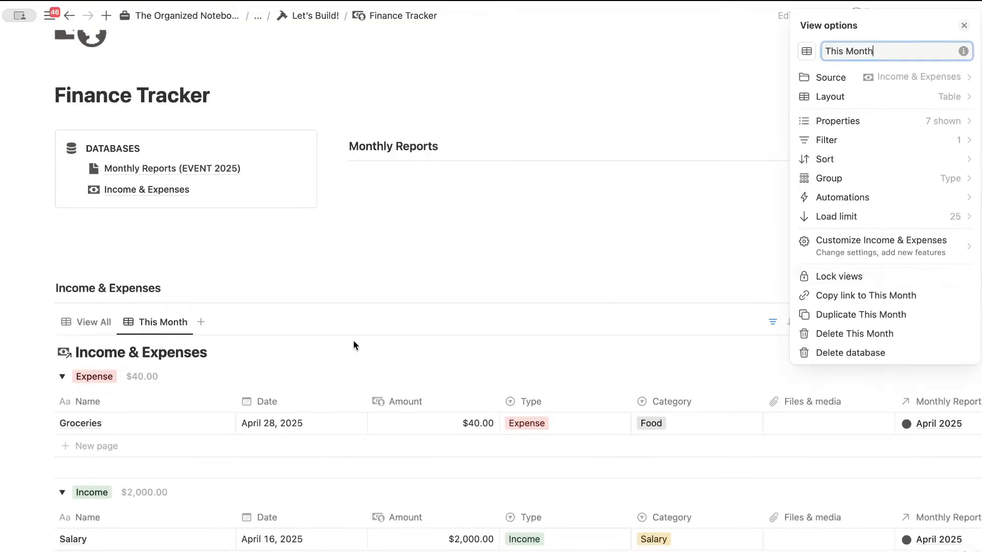
click(353, 345)
click(217, 352)
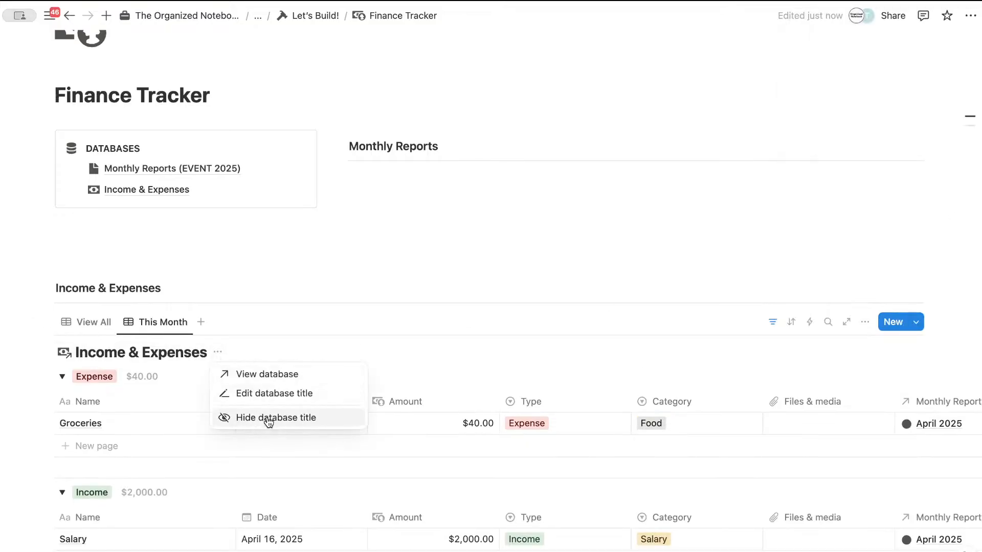
click(268, 418)
scroll(373, 429, down, 2)
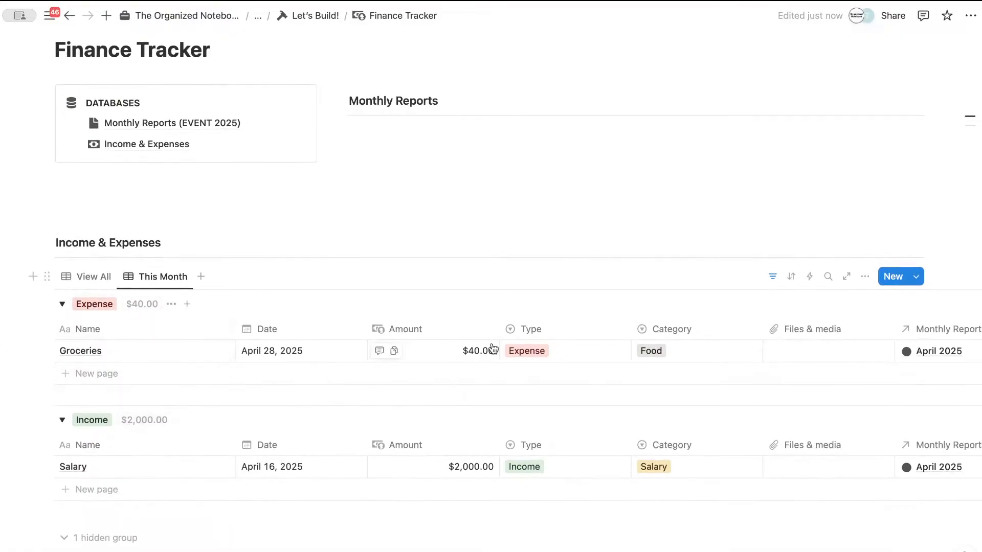
Step: Add the existing By Month view of Income & Expenses as a third view and hide its database title
click(201, 276)
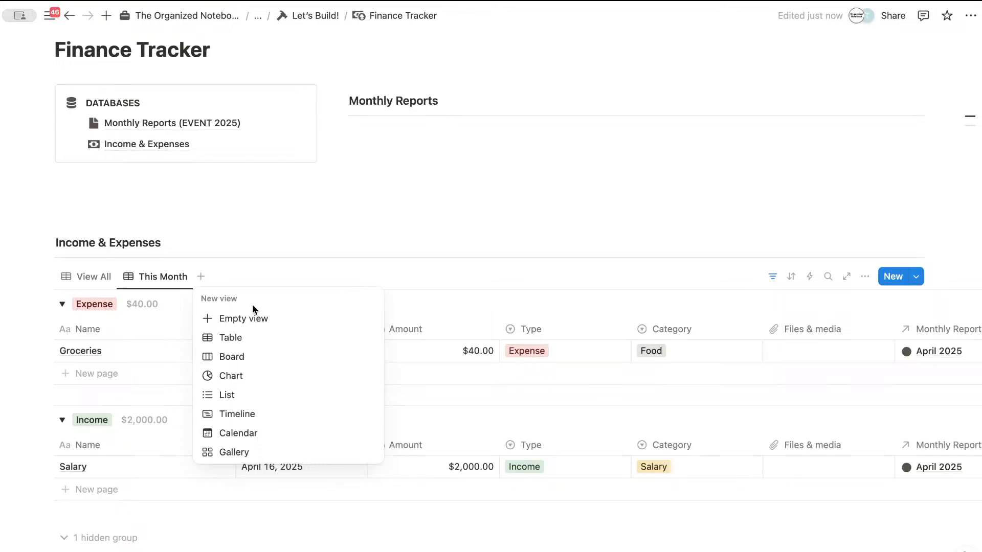
click(254, 318)
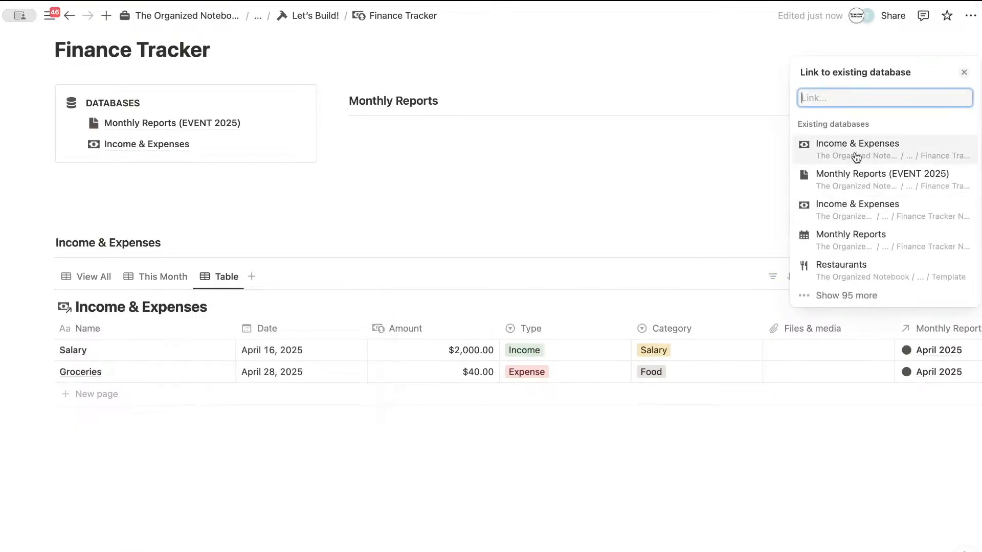
click(868, 157)
click(865, 296)
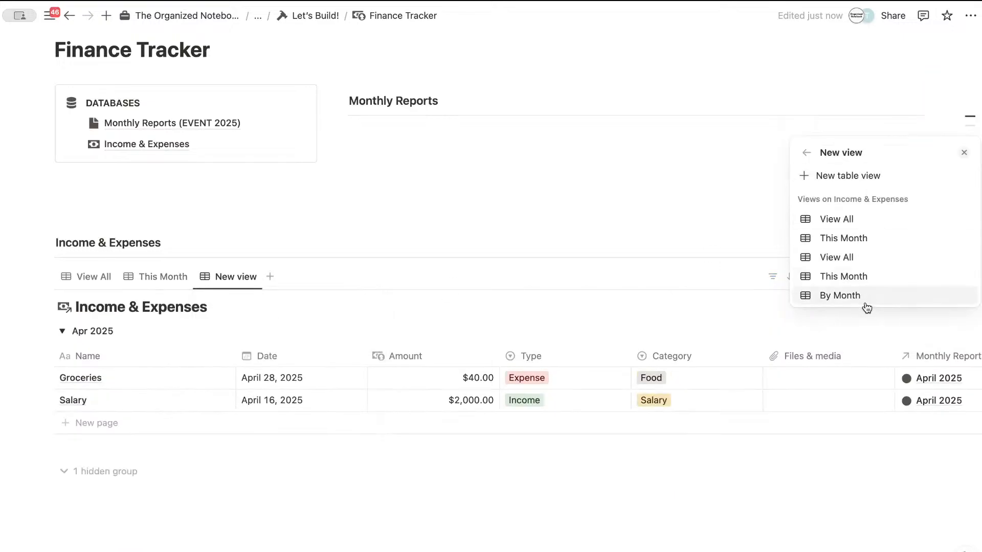
click(238, 317)
click(217, 306)
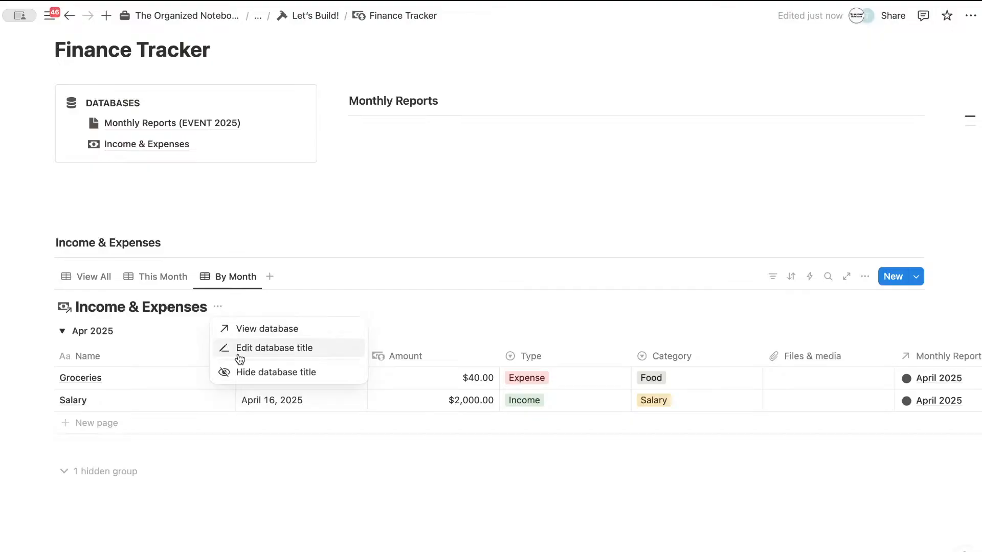
click(269, 373)
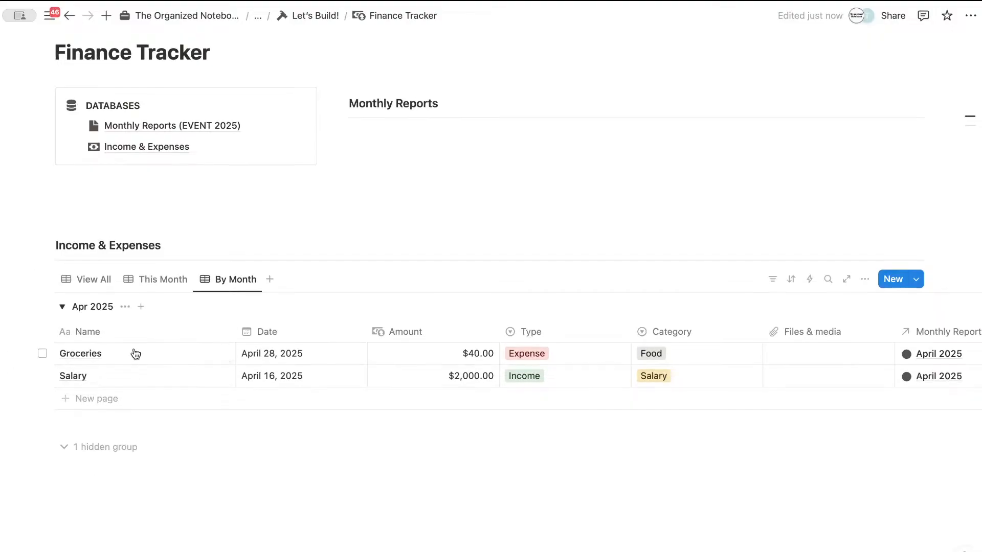
Step: Check the View All, This Month and By Month views of the linked table, ending on View All
scroll(153, 347, up, 1)
click(87, 308)
click(147, 307)
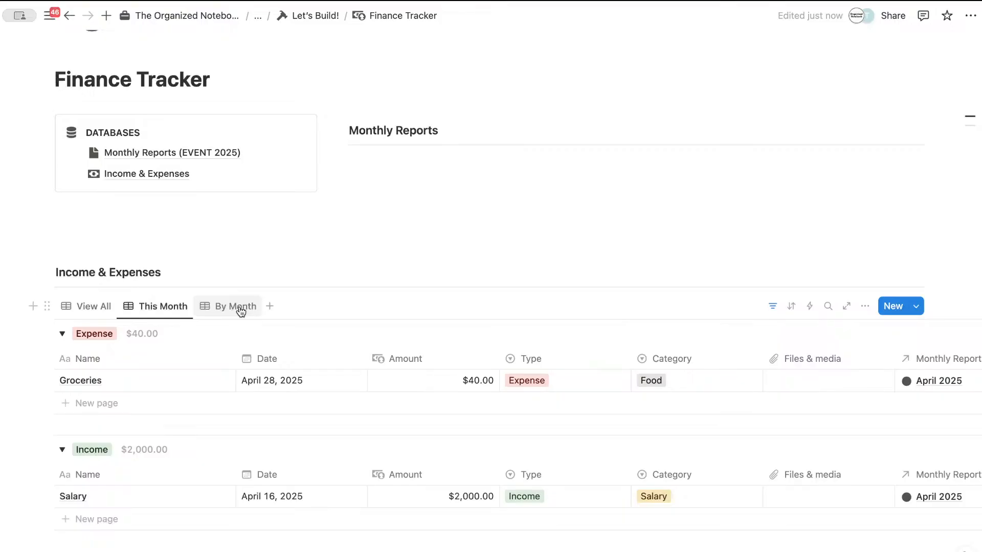
click(236, 308)
click(105, 308)
Step: Insert a linked view of Monthly Reports (EVENT 2025) below the Monthly Reports heading, using its existing Gallery view
scroll(206, 364, up, 3)
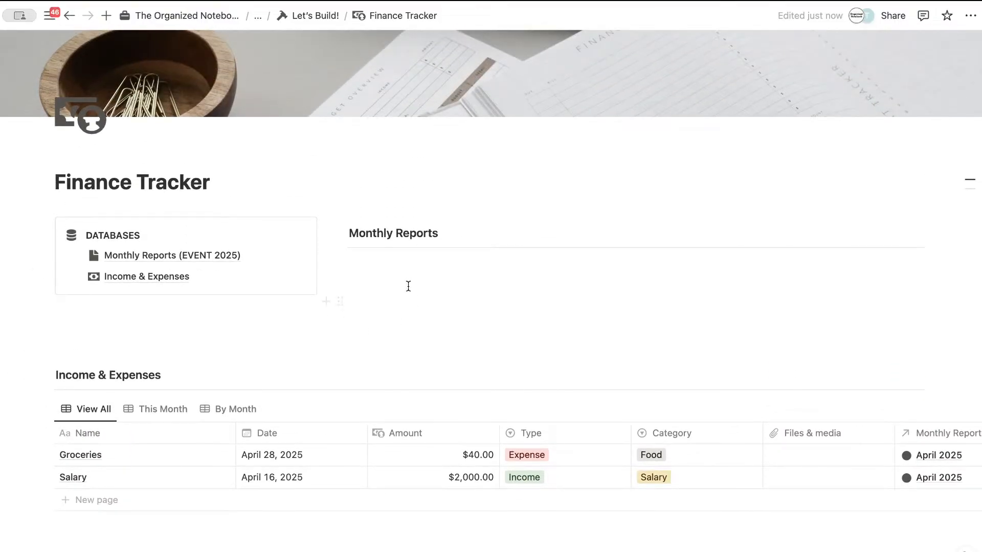
click(398, 264)
text(/linked)
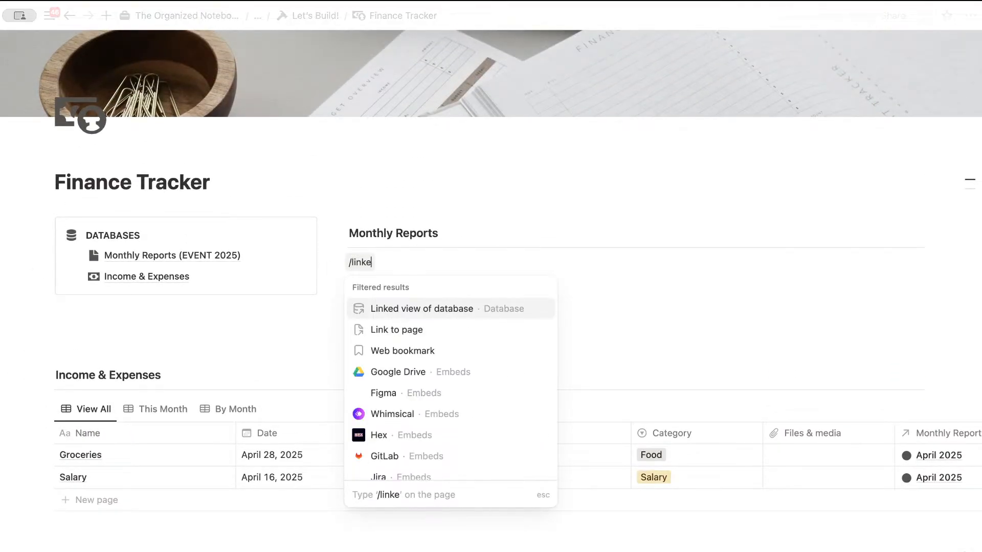
click(430, 308)
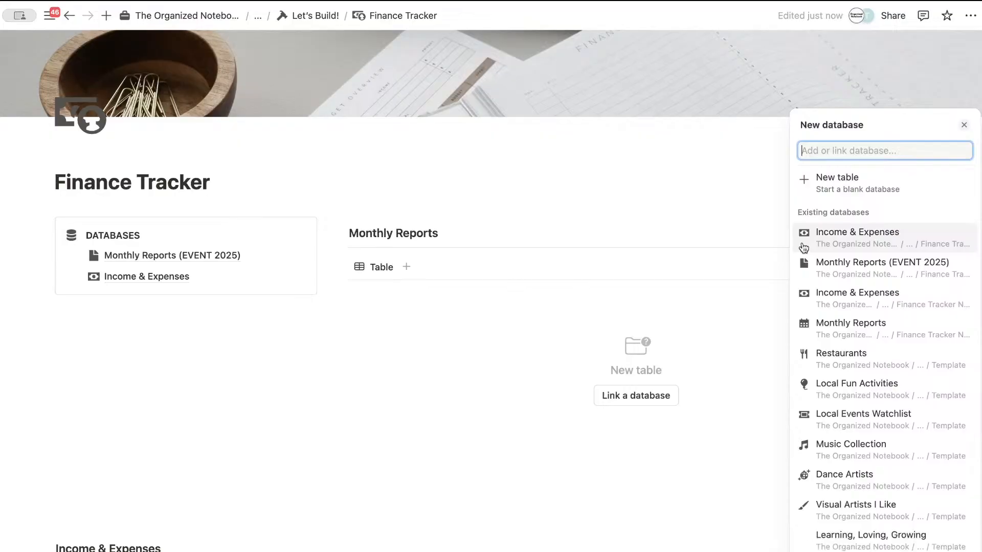
click(860, 275)
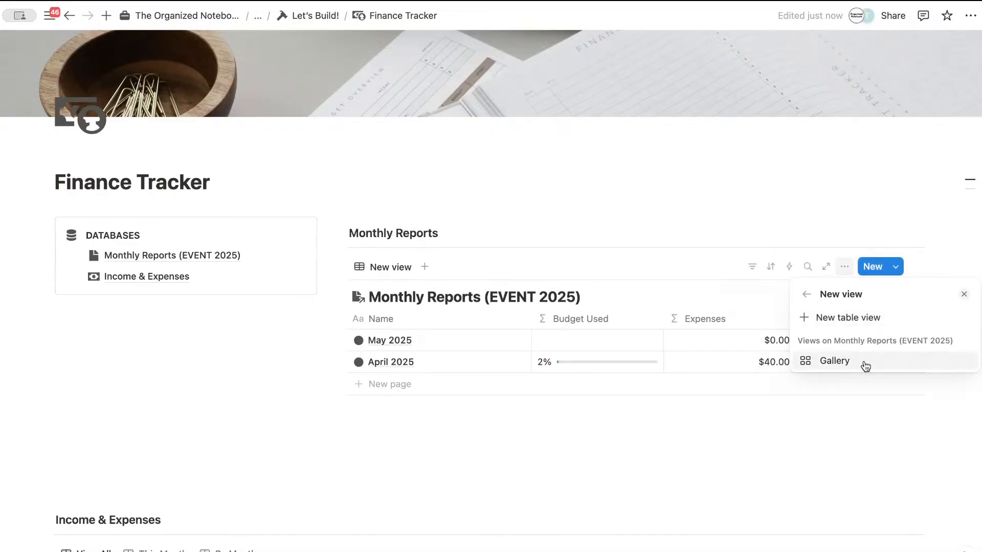
click(821, 362)
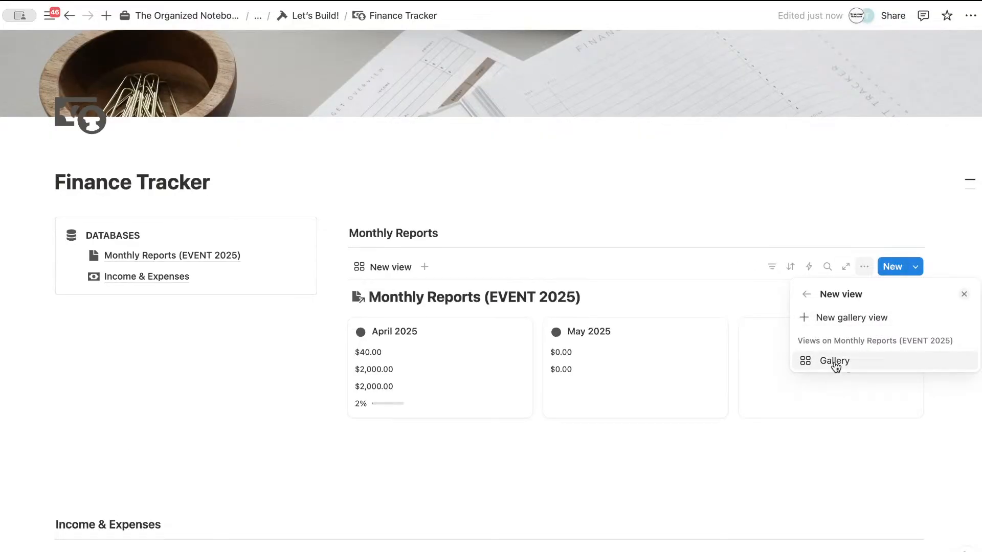
click(833, 362)
Step: Hide the database title of the Monthly Reports gallery and remove the empty line below it
click(566, 302)
click(595, 299)
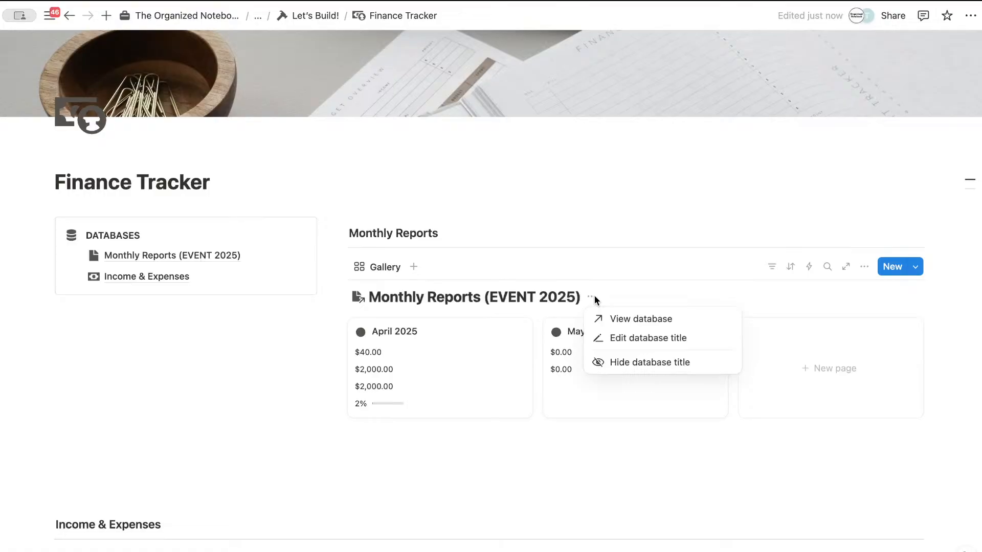
click(620, 362)
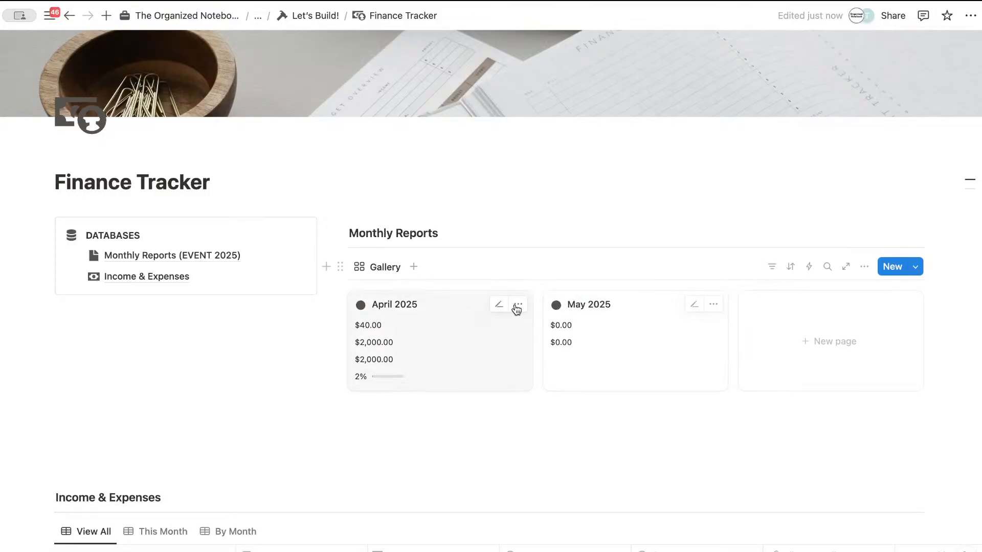
click(457, 440)
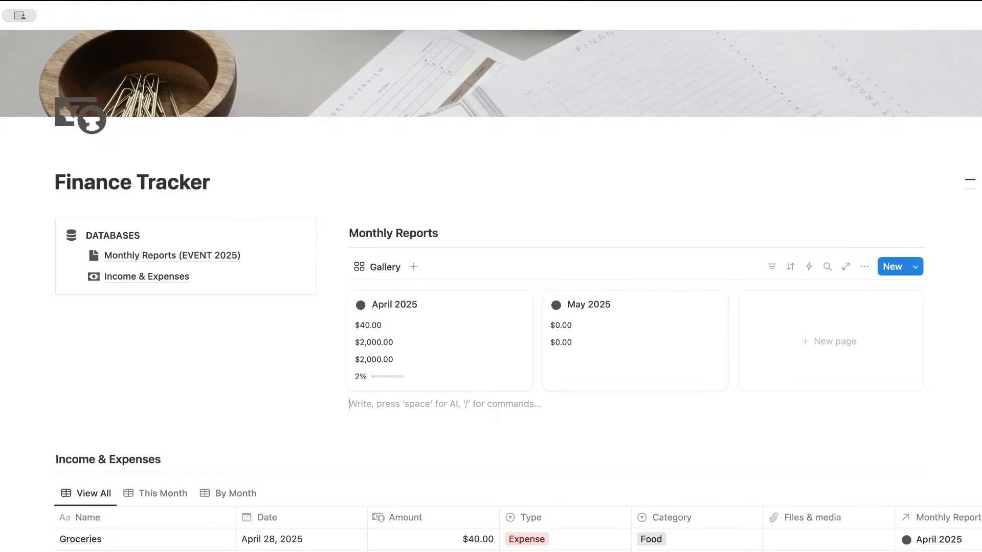
key(BackSpace)
Step: Open the April 2025 report from the gallery, review the page down to its empty body and close it
scroll(605, 425, down, 2)
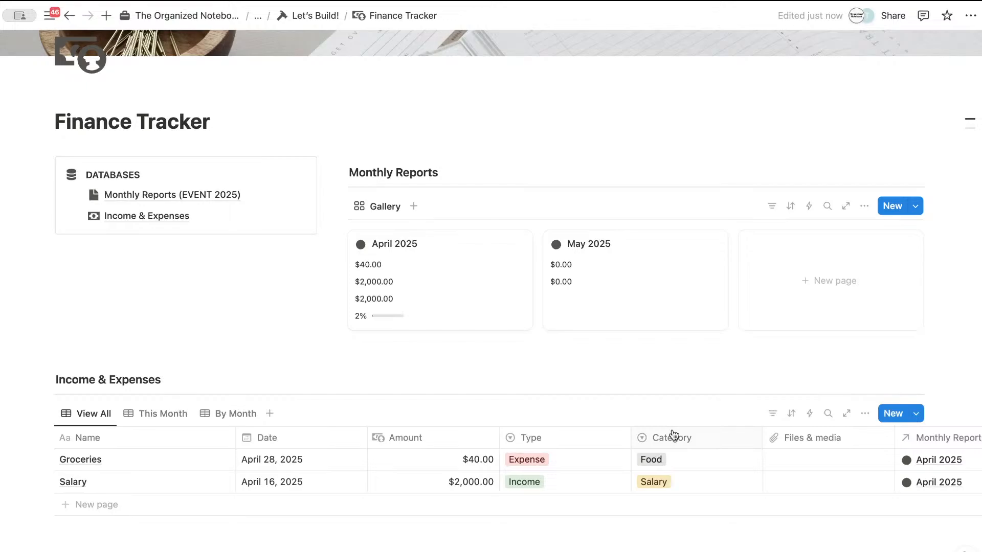
scroll(671, 436, down, 2)
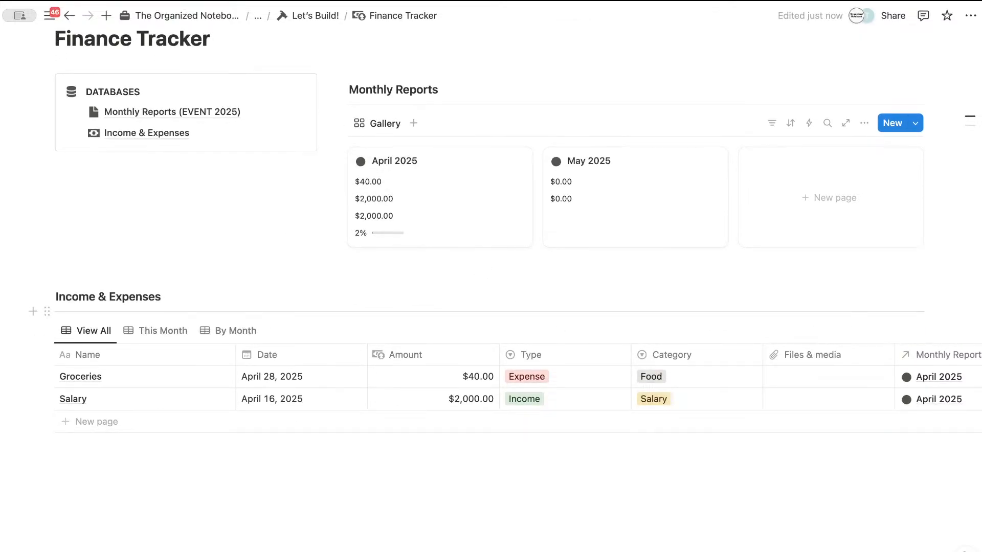
click(488, 212)
scroll(445, 331, down, 6)
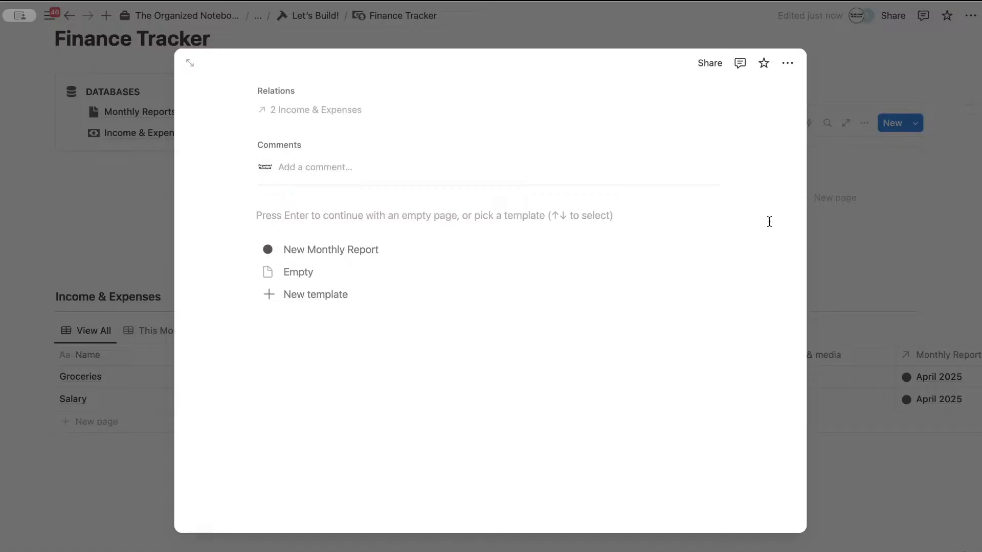
click(879, 250)
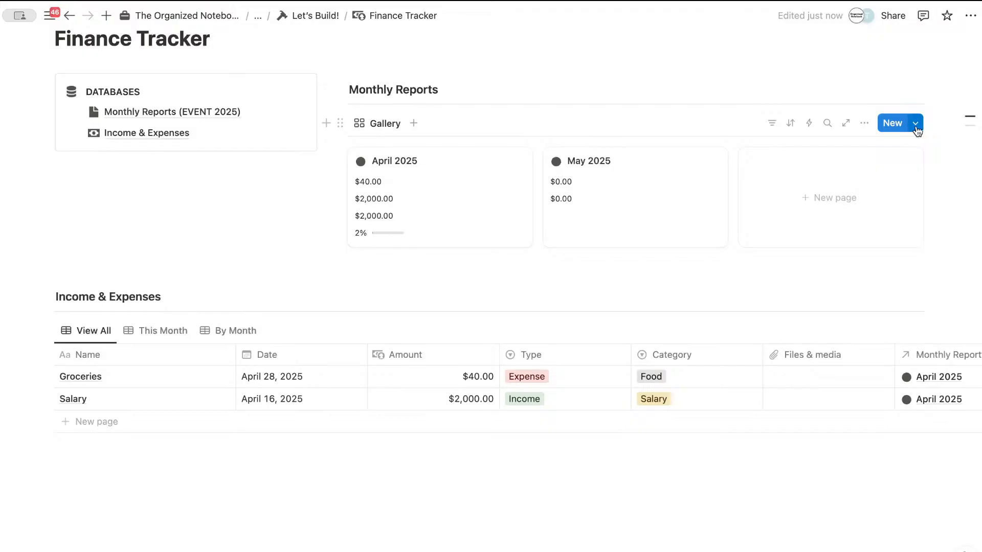
Step: Open the New Monthly Report template of the Monthly Reports database for editing, at its page body
click(917, 126)
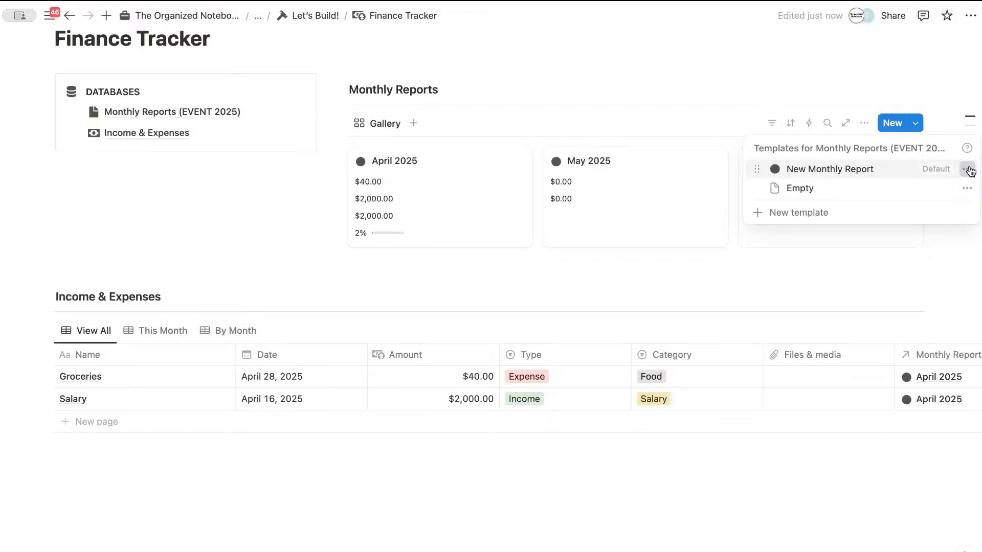
click(966, 169)
click(889, 217)
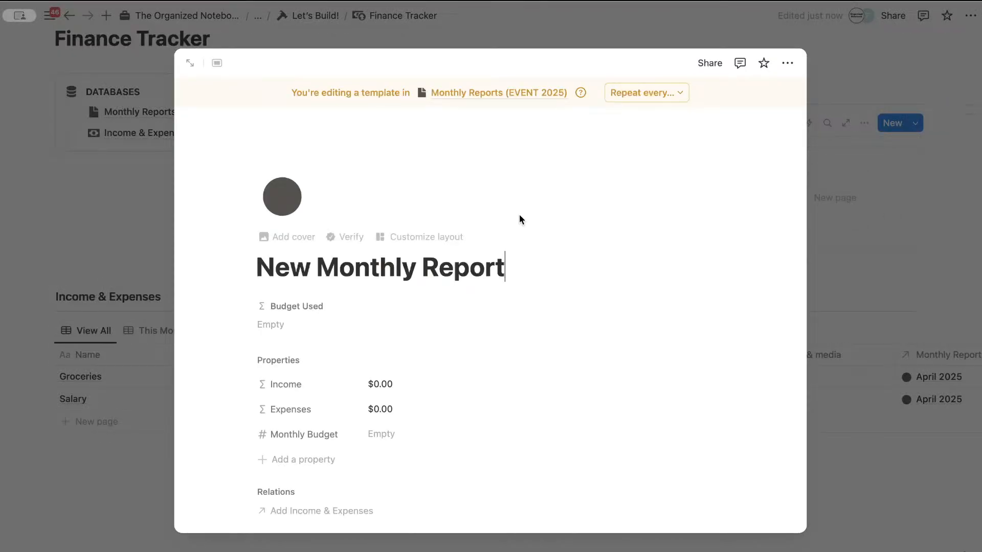
scroll(520, 217, down, 5)
Step: Add a Heading 3 reading "Income" to the body of the New Monthly Report template
click(305, 261)
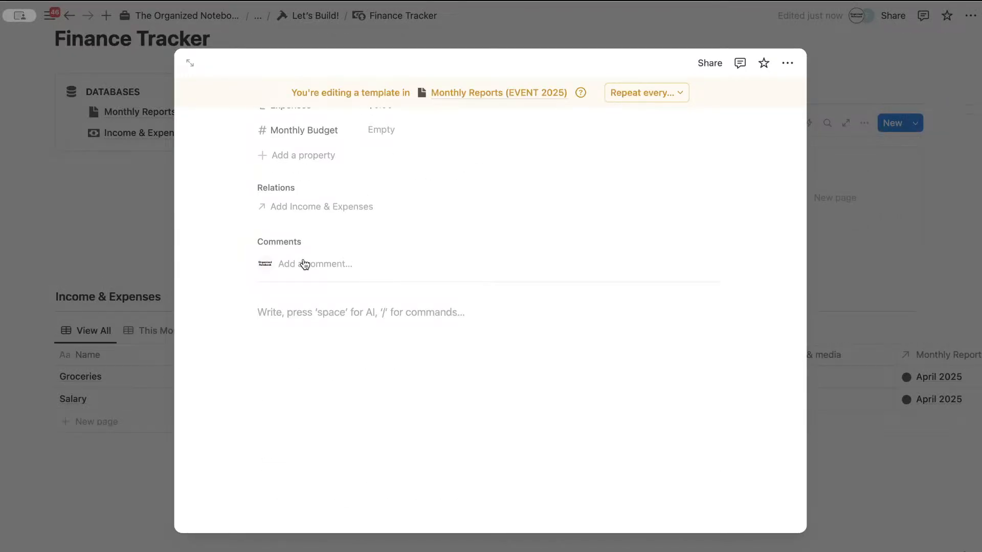
text(/heading)
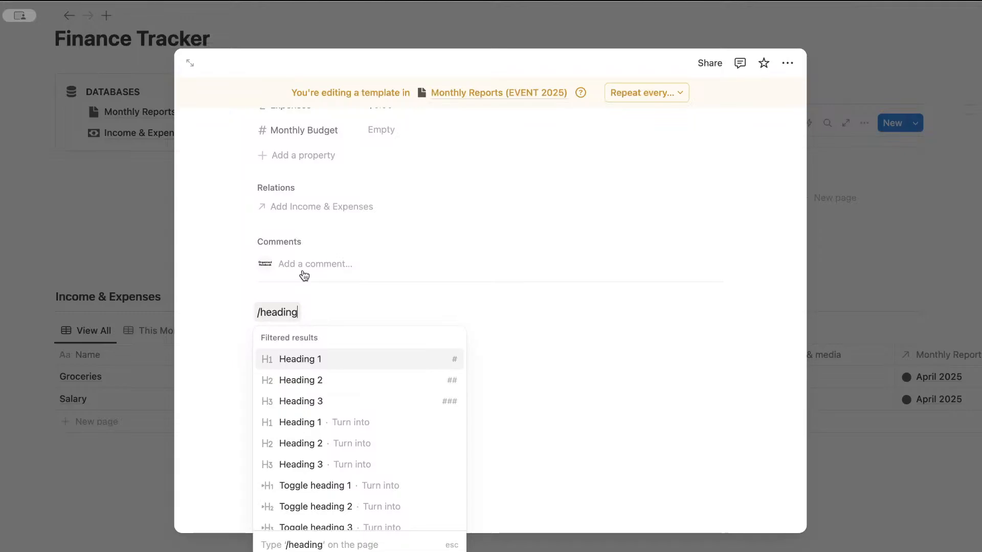
click(326, 401)
text(Income)
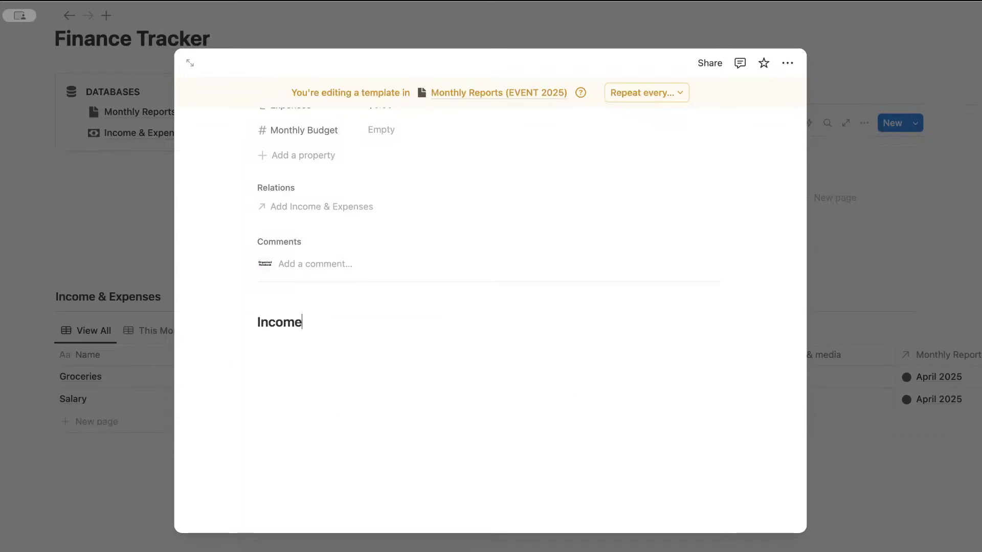
Step: Extend the template's "Income" heading to read "Income & Expenses" and add a divider below it
text( & Expenses)
key(Return)
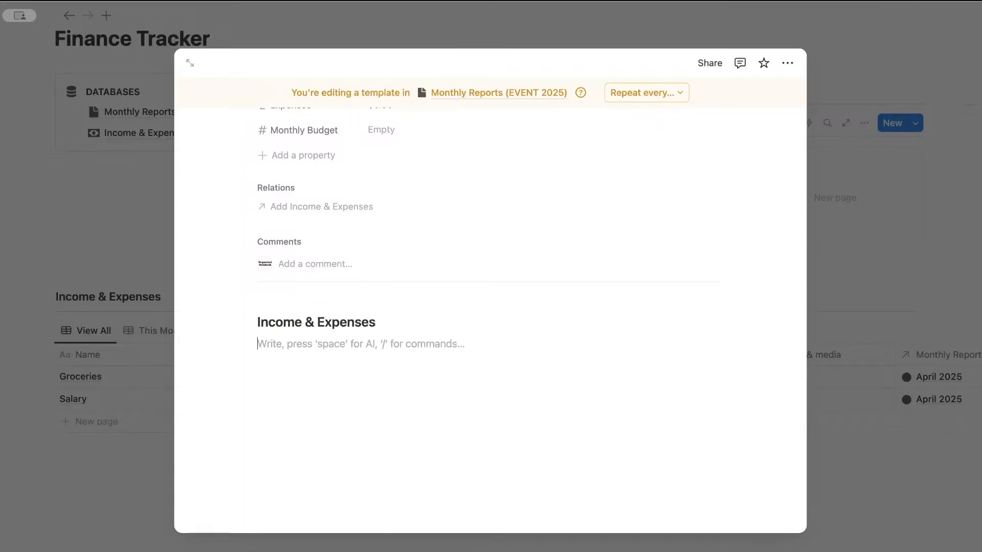
text(/divider)
key(Return)
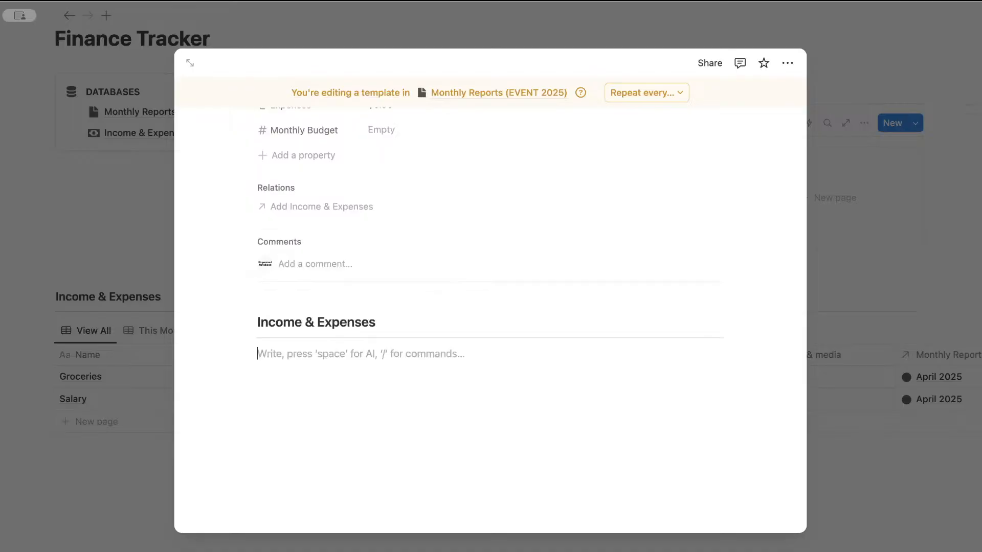
Step: Insert a linked view of the Finance Tracker's Income & Expenses database below the divider, based on its This Month view
scroll(438, 388, up, 4)
scroll(355, 271, down, 4)
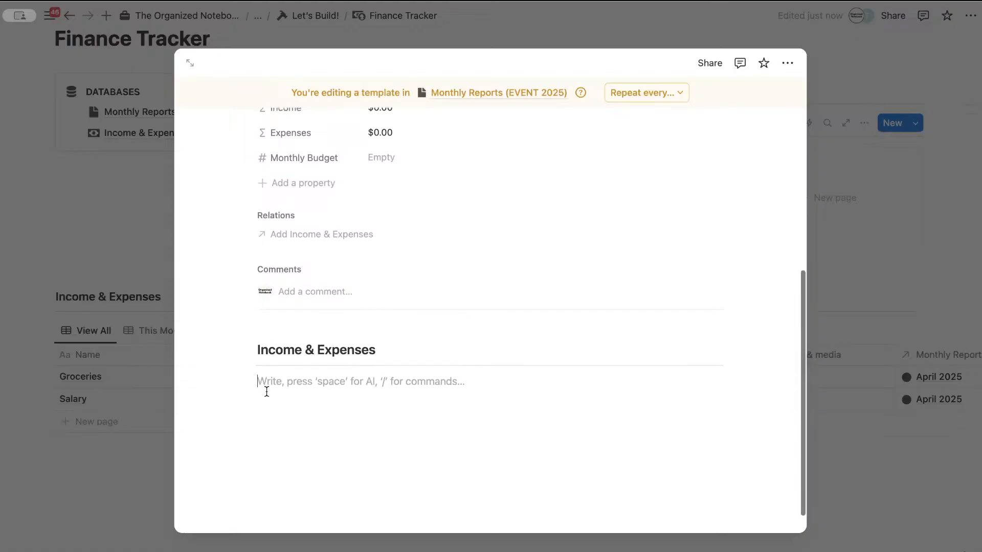
scroll(272, 351, up, 3)
scroll(273, 352, down, 3)
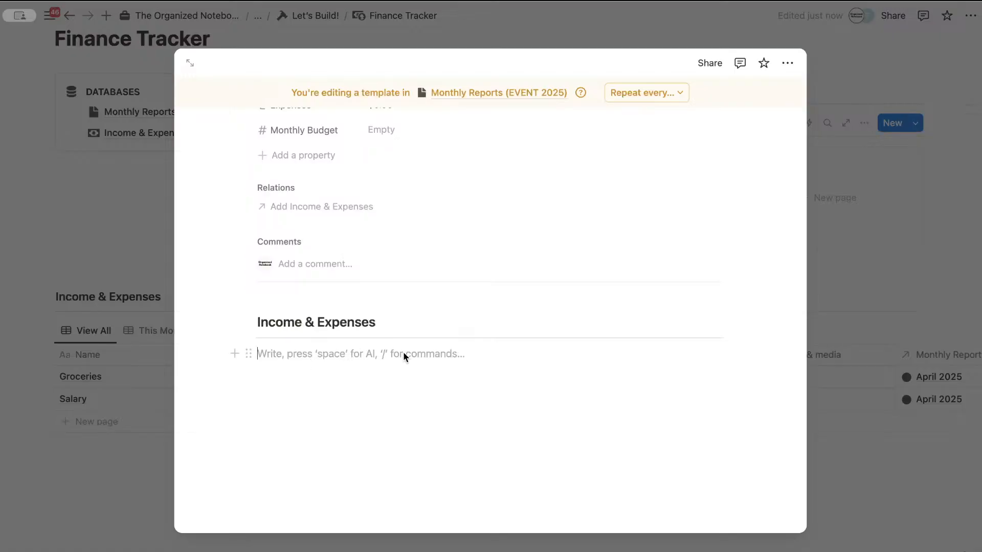
text(/linked)
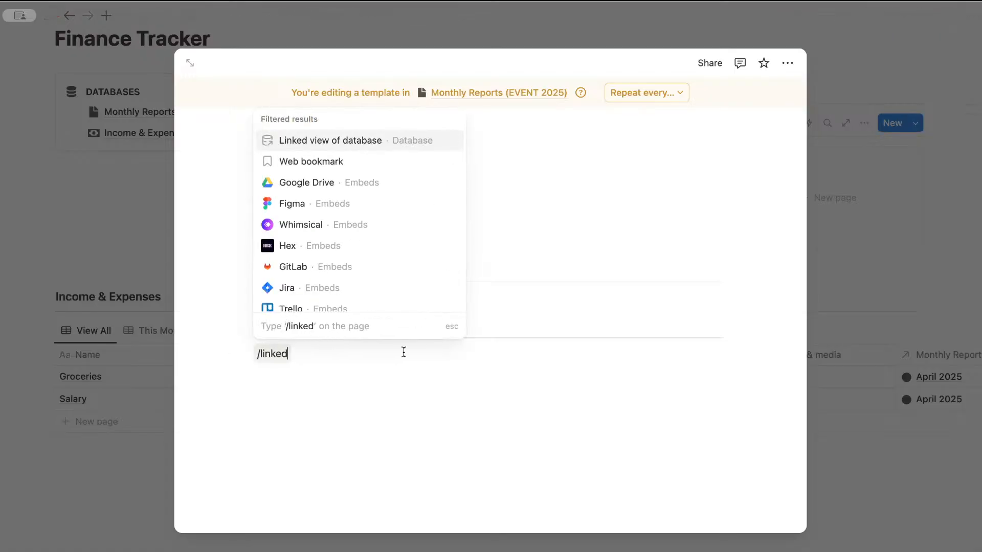
click(372, 145)
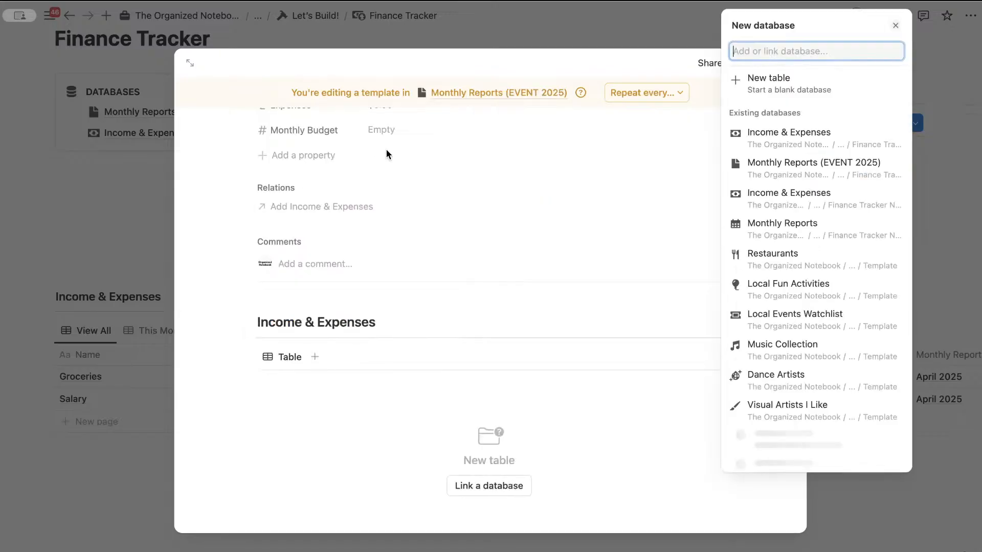
click(814, 144)
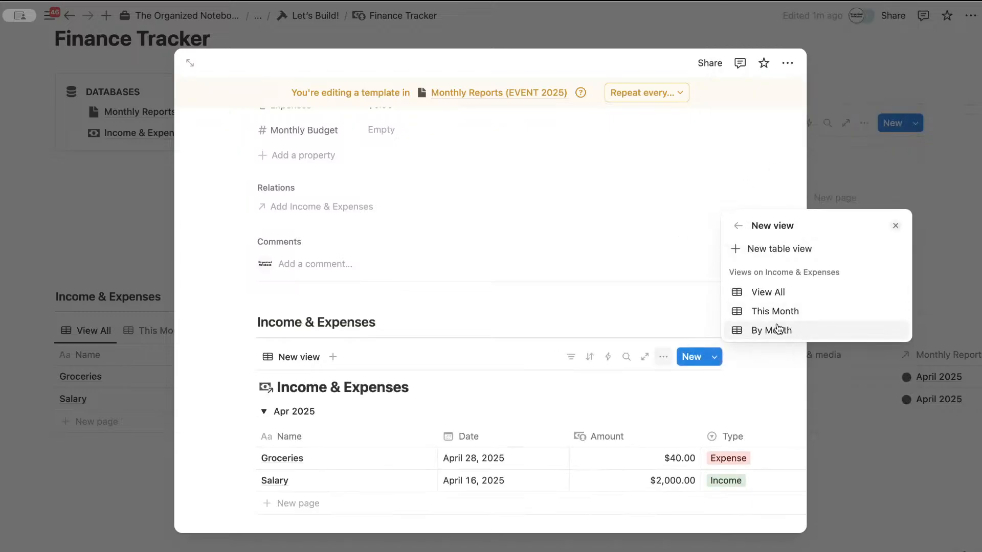
click(791, 313)
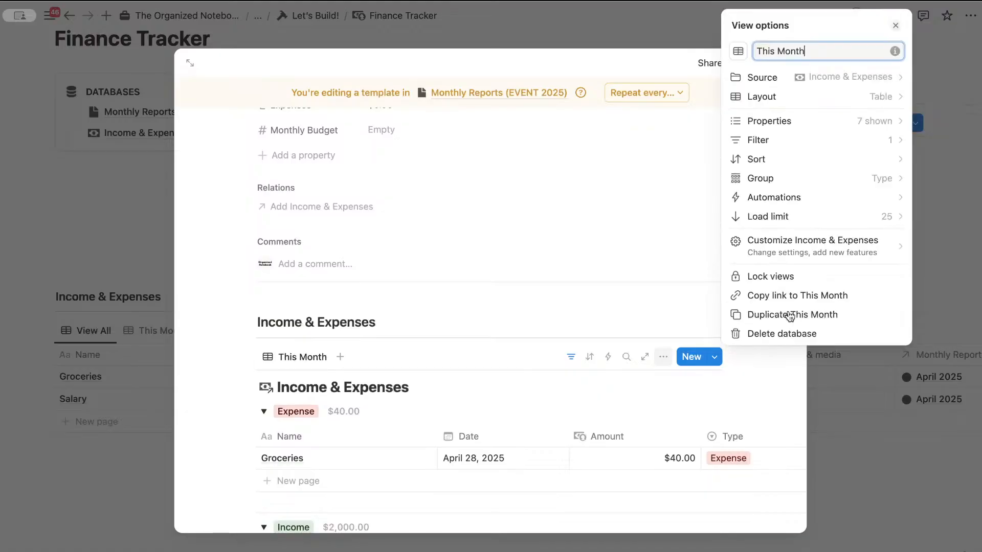
Step: Hide the database title of the linked Income & Expenses view in the template
click(418, 408)
click(421, 387)
click(484, 460)
scroll(486, 462, down, 4)
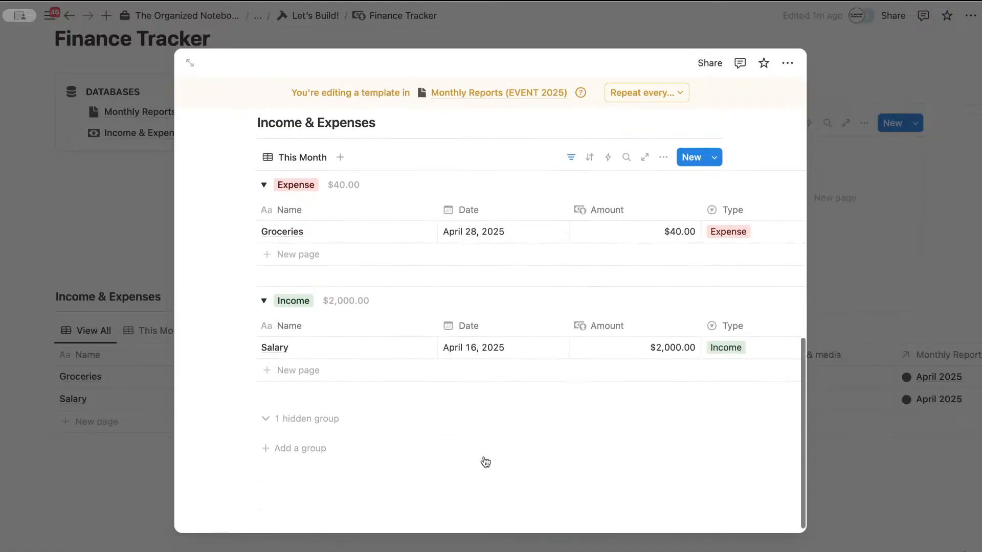
scroll(483, 451, up, 3)
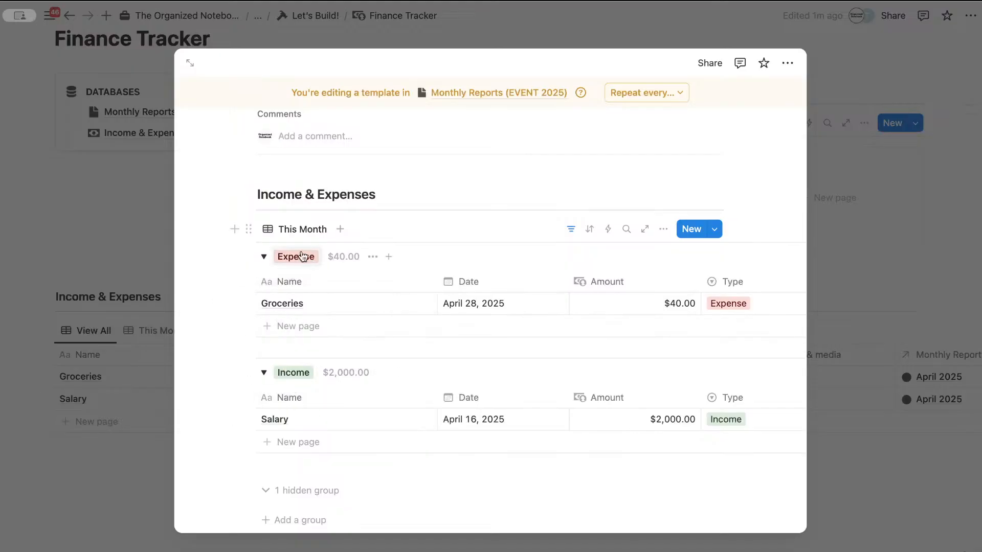
Step: Rename the template's This Month view to "By Type"
click(300, 234)
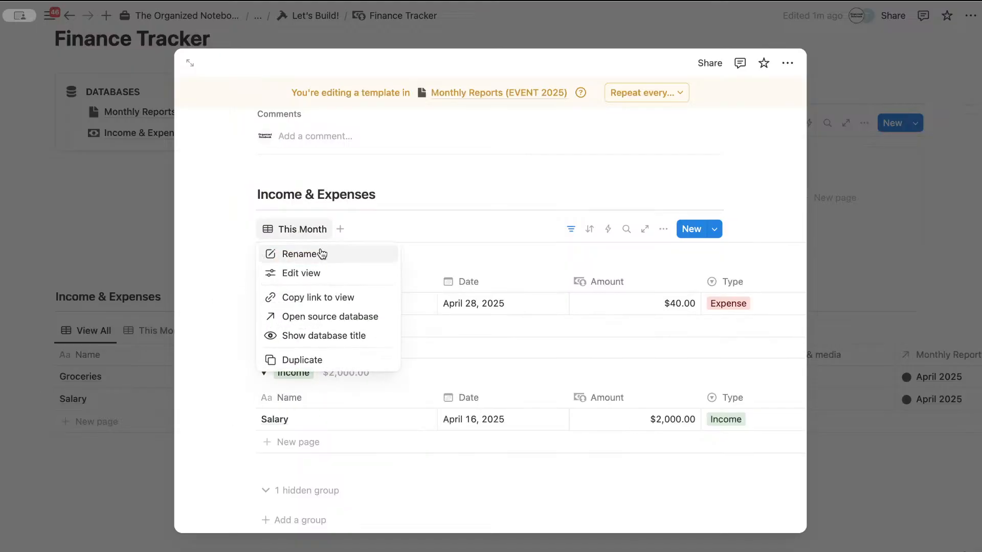
click(357, 253)
triple_click(780, 277)
text(By Type)
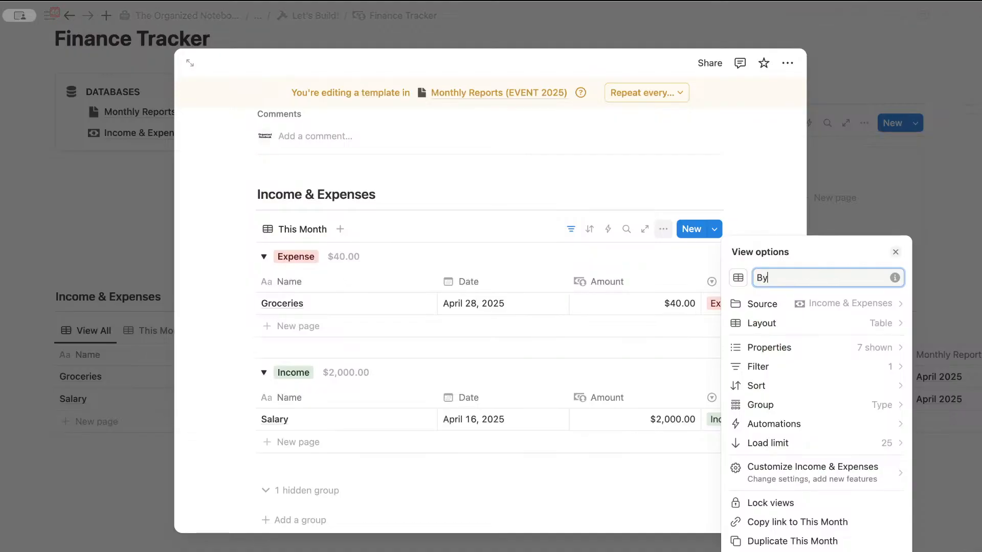
click(701, 253)
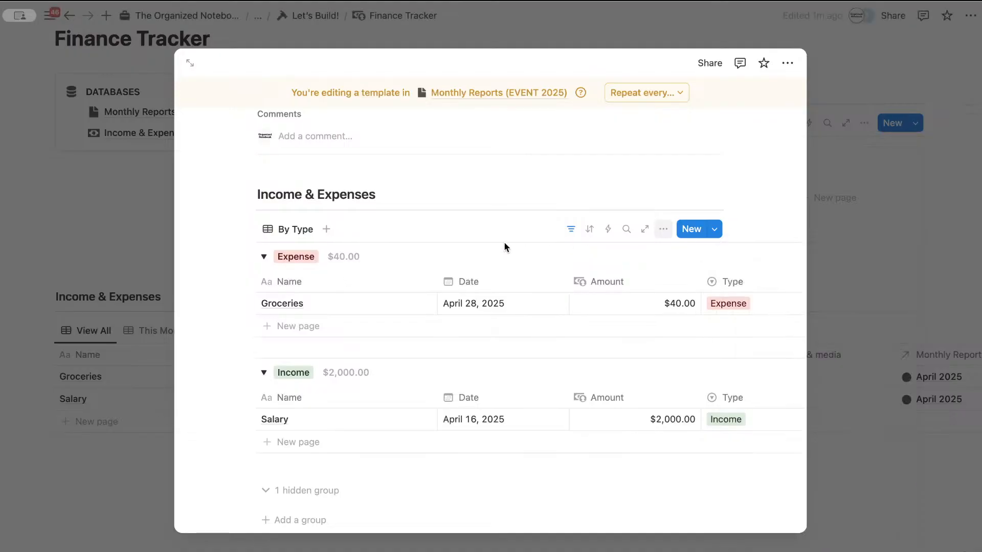
Step: Delete the Date filter from the By Type view and save the change for everyone
click(571, 230)
click(353, 265)
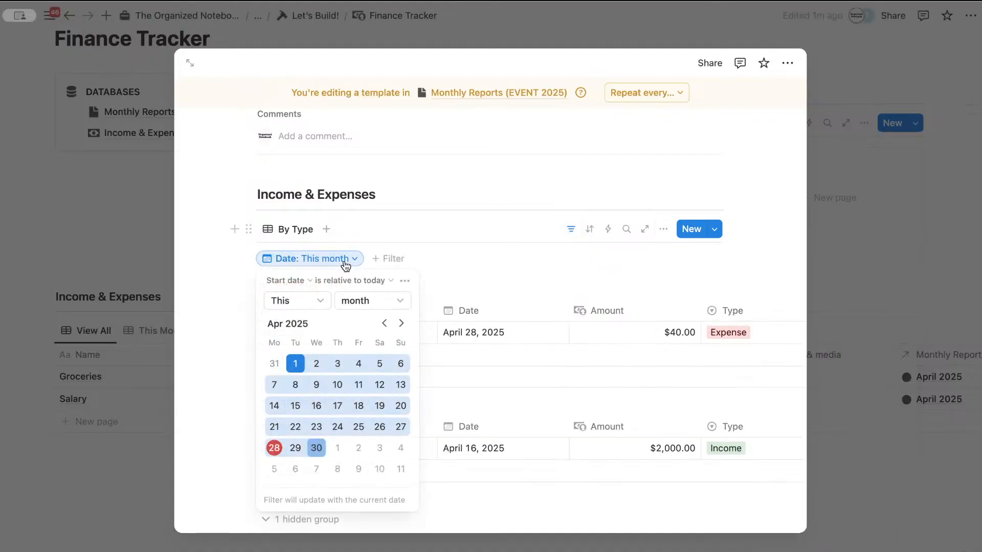
click(405, 281)
click(476, 295)
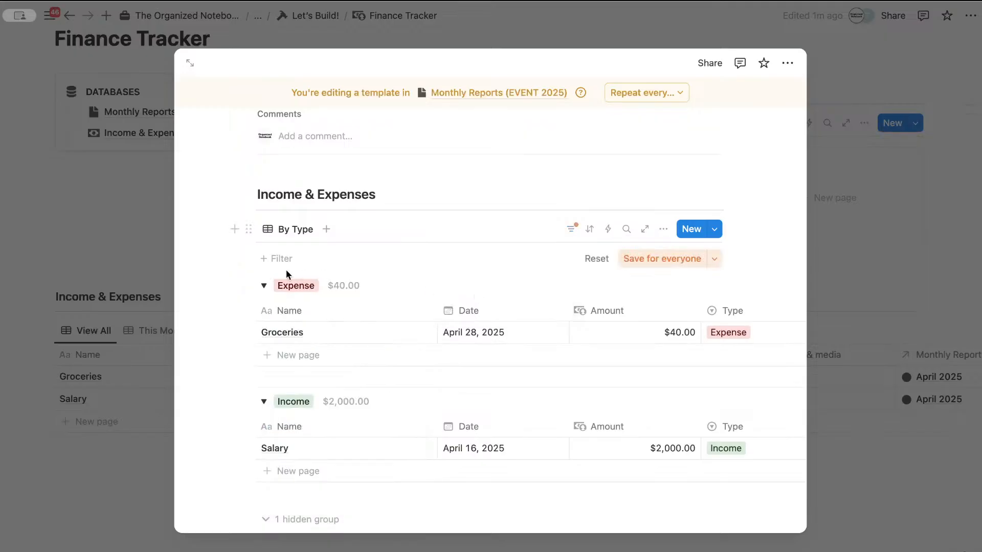
click(626, 259)
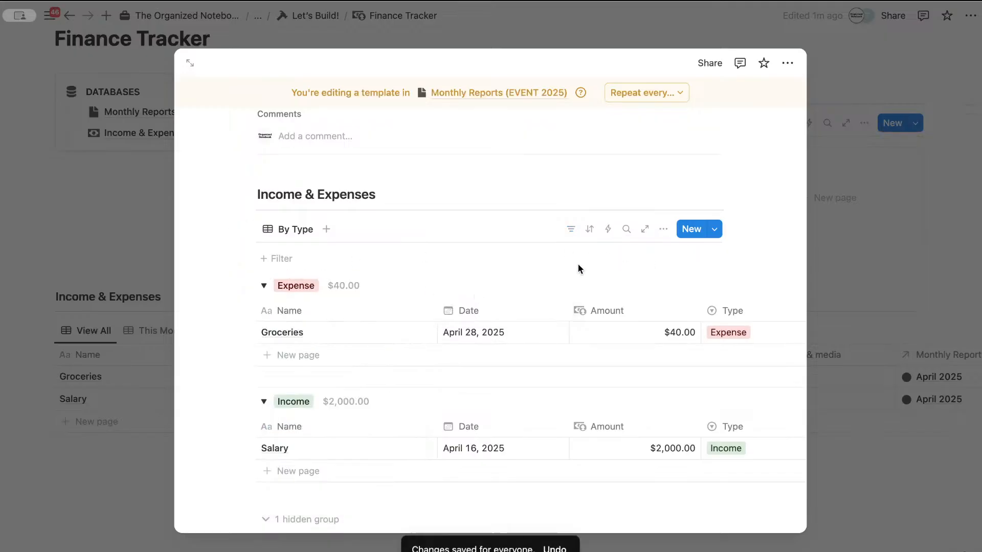
Step: Filter the By Type view to Monthly Reports containing the New Monthly Report template and save it for everyone
click(281, 260)
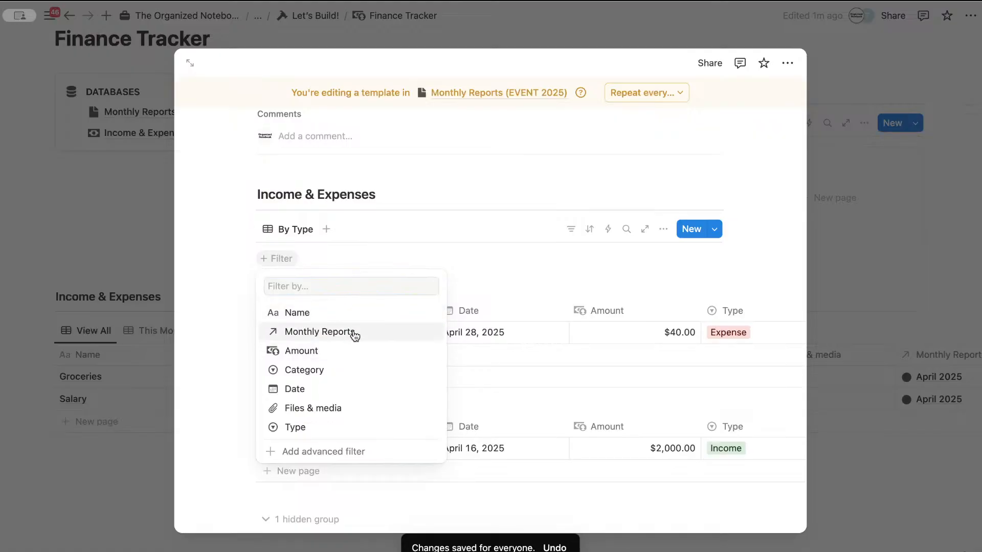
click(355, 333)
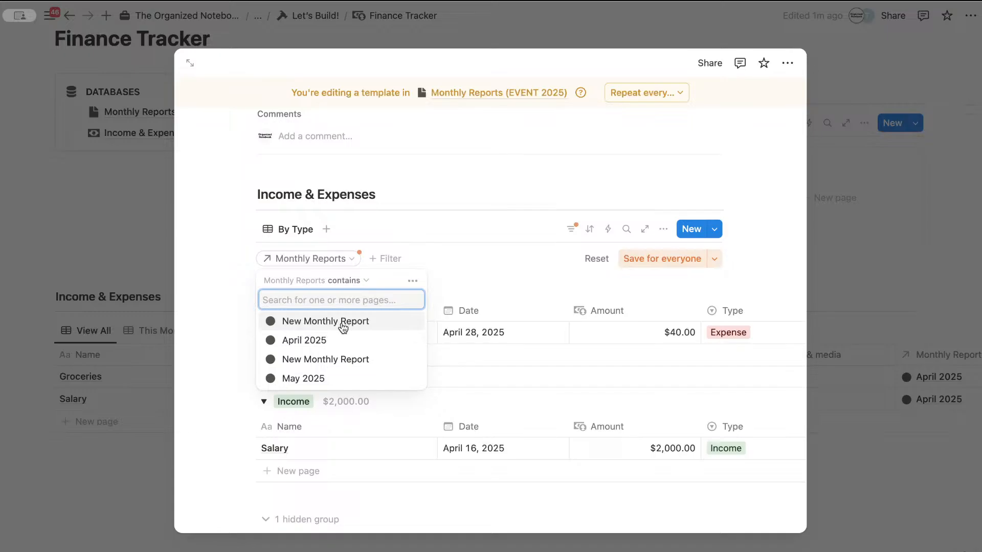
click(365, 322)
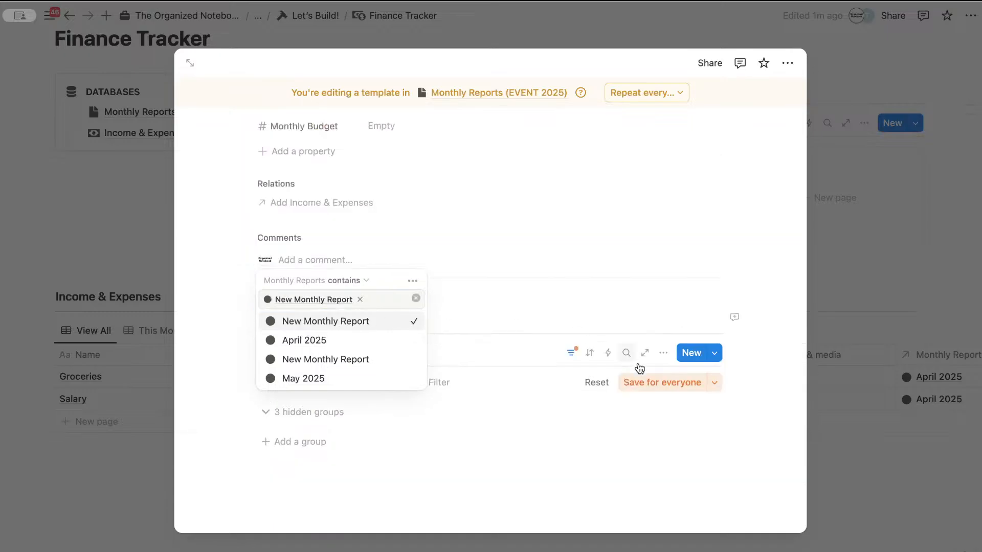
click(654, 384)
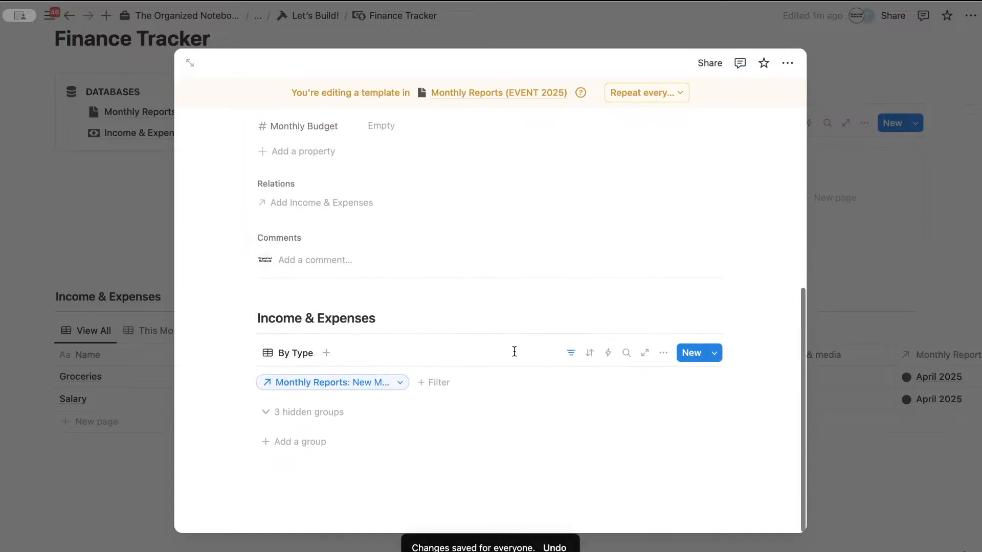
Step: Close and reopen the New Monthly Report template for editing, and check which page the By Type view's Monthly Reports filter uses
click(866, 249)
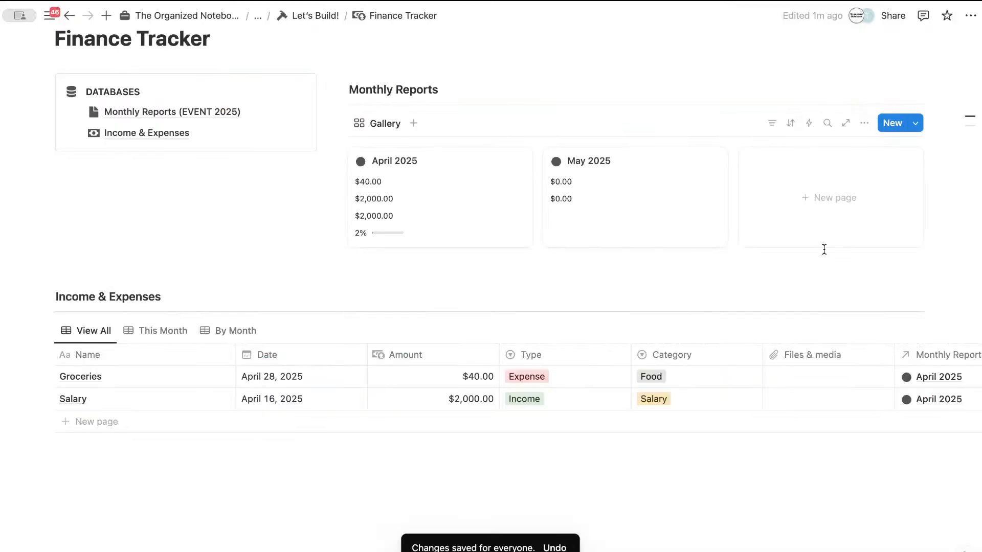
scroll(817, 203, up, 2)
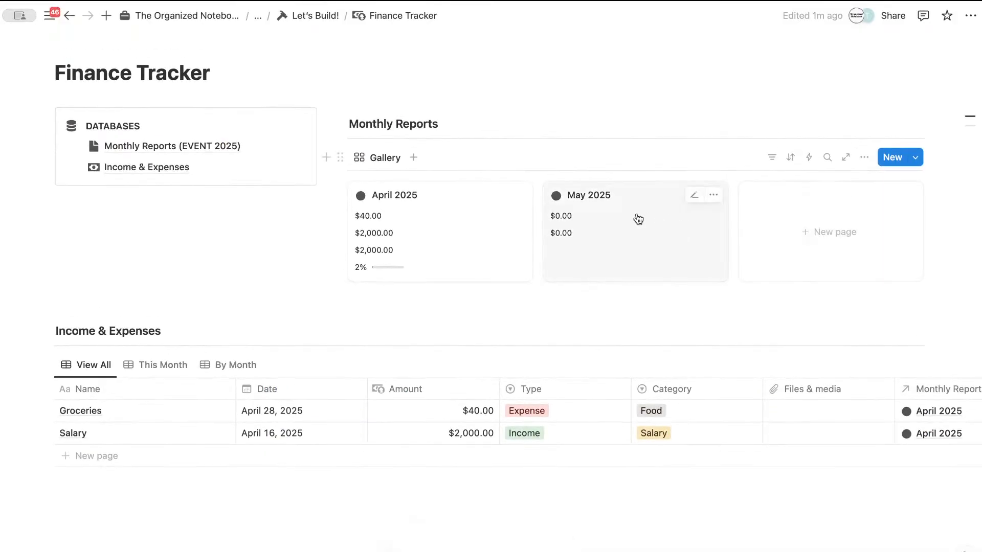
click(918, 158)
click(967, 204)
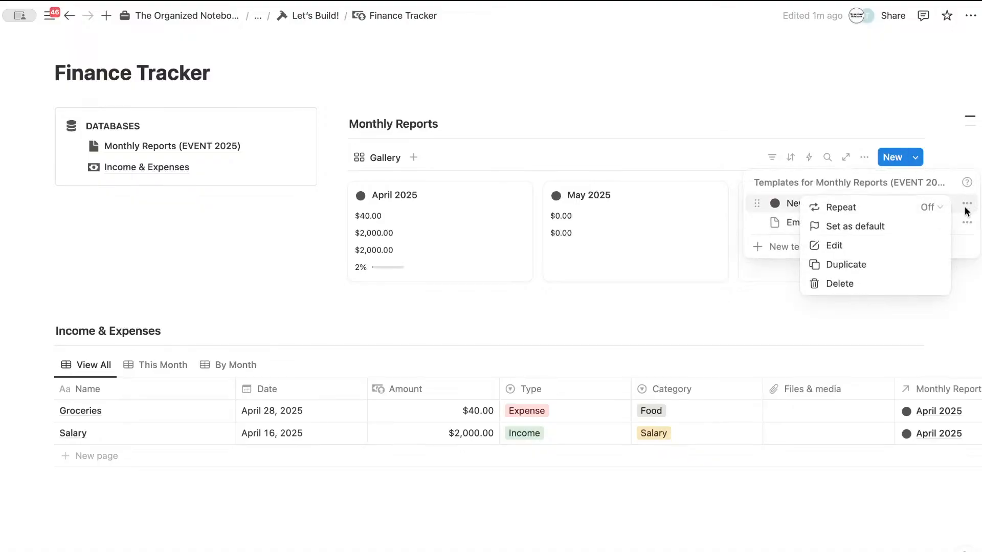
click(886, 250)
scroll(524, 327, down, 5)
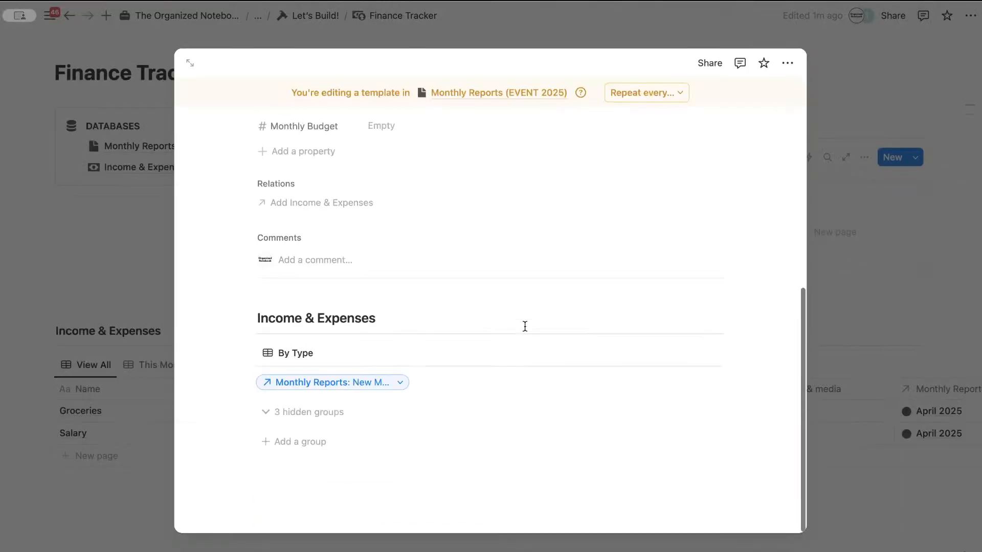
click(389, 384)
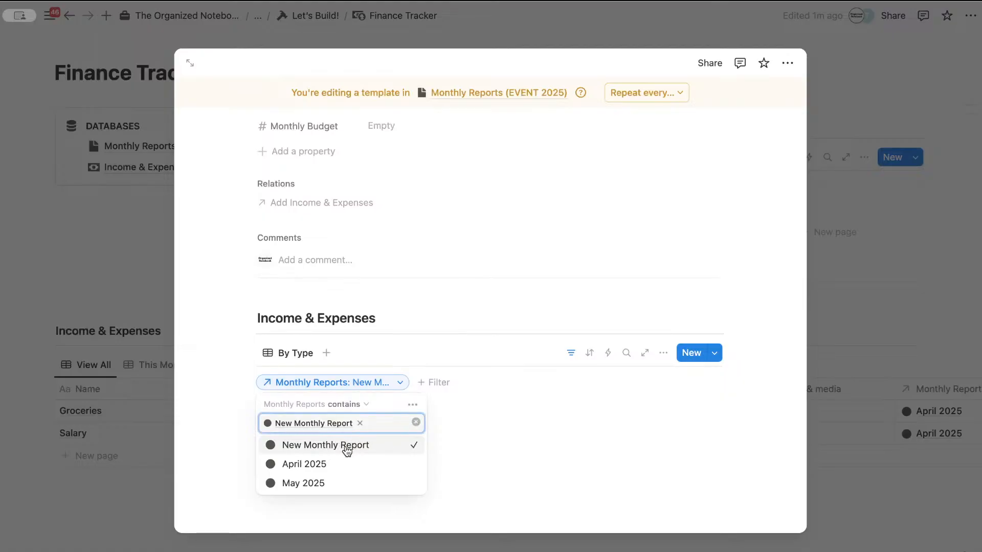
click(471, 415)
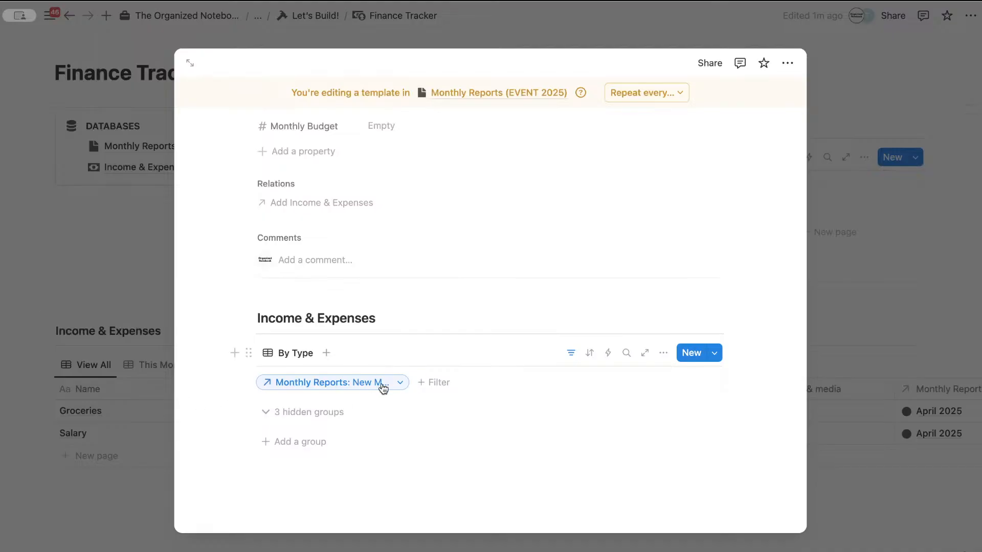
scroll(385, 394, up, 5)
scroll(360, 367, down, 6)
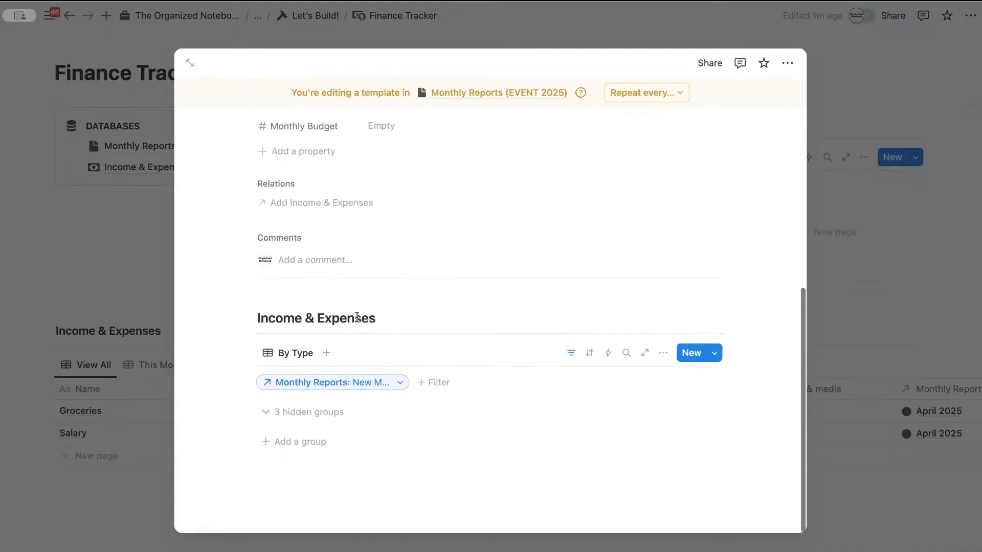
Step: Duplicate the By Type view in the template and name the copy "By Tag"
click(300, 356)
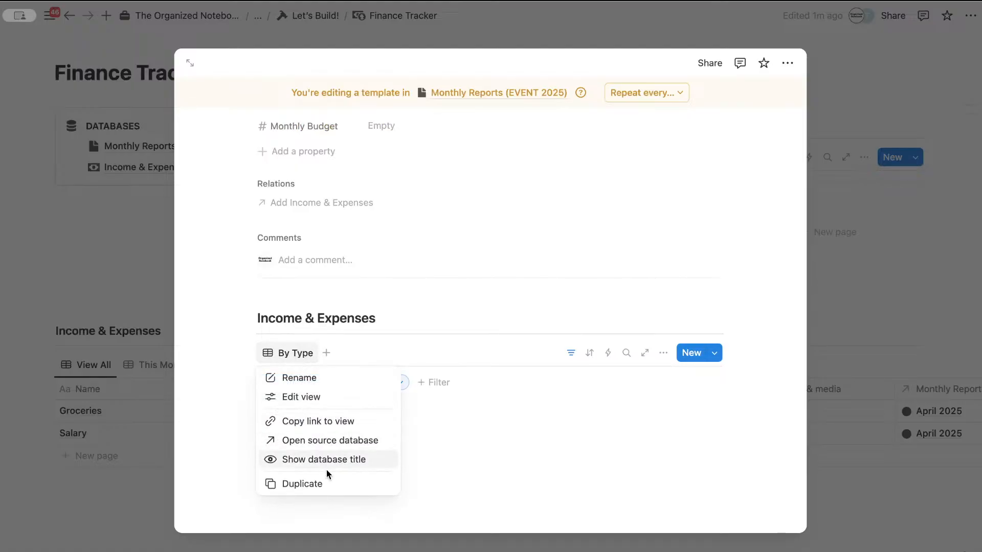
click(322, 484)
triple_click(788, 255)
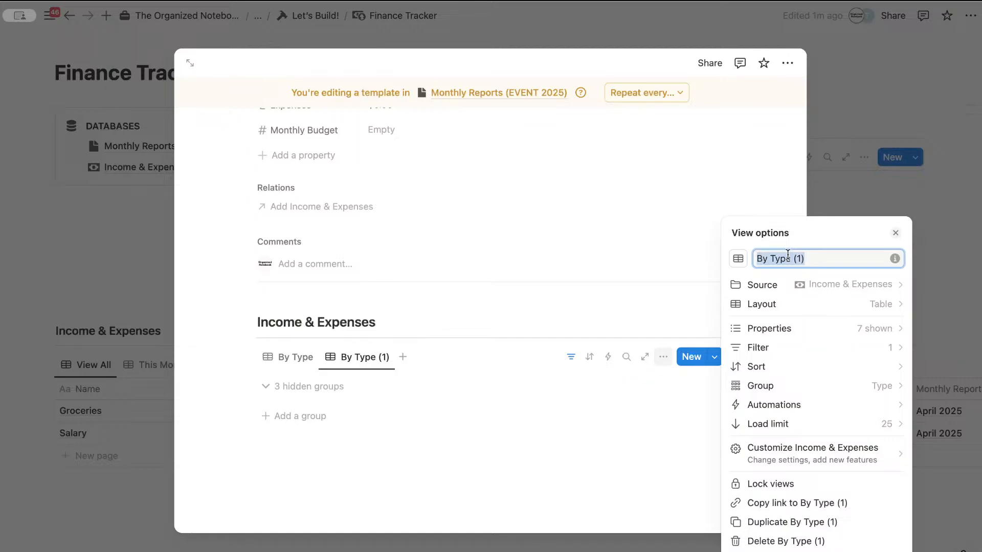
text(By Tag)
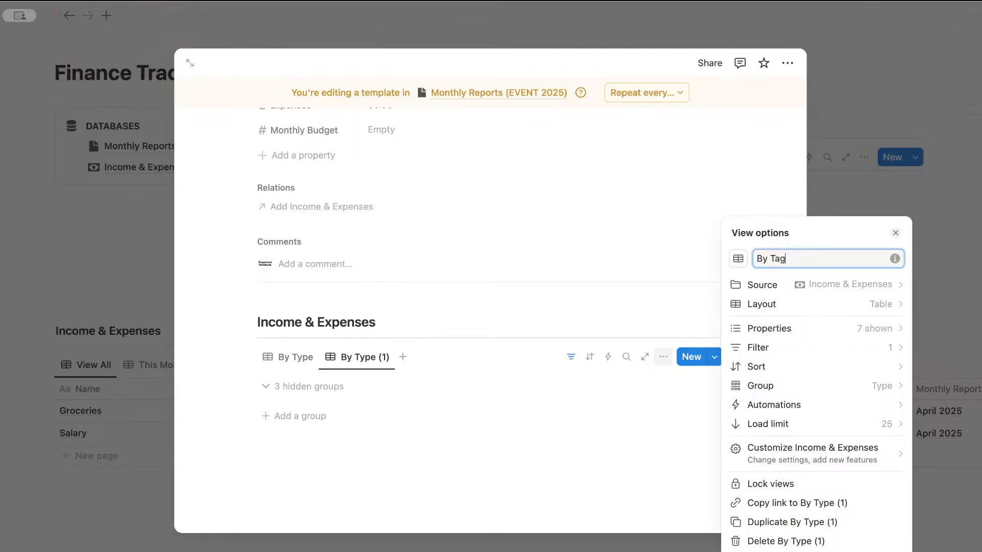
key(Return)
click(475, 336)
Step: Group the By Tag view by Category instead of Type
click(664, 358)
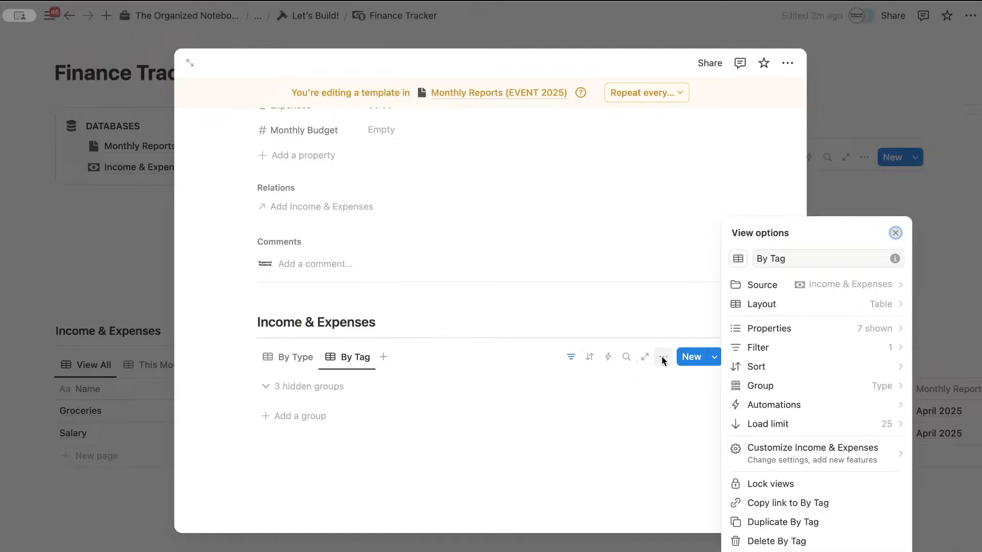
click(762, 386)
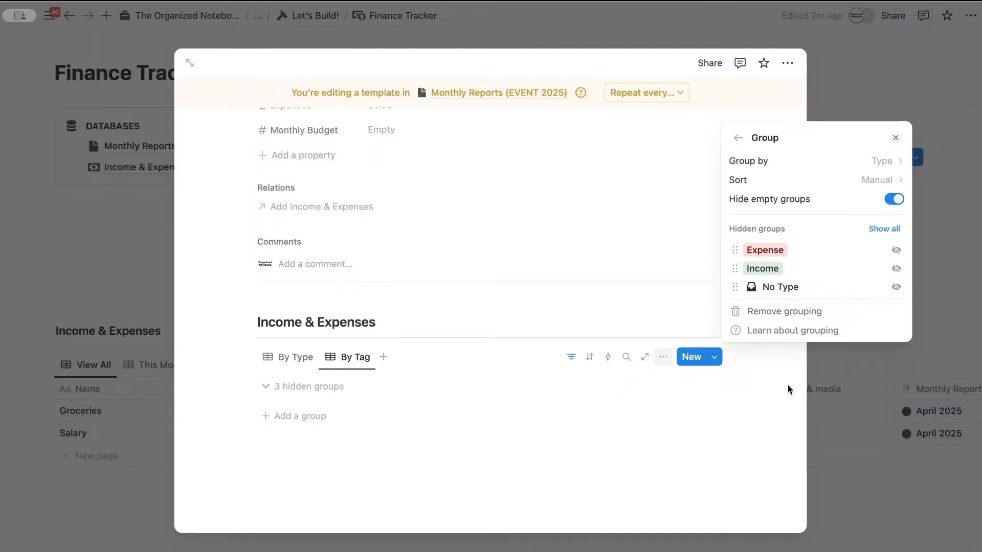
click(859, 162)
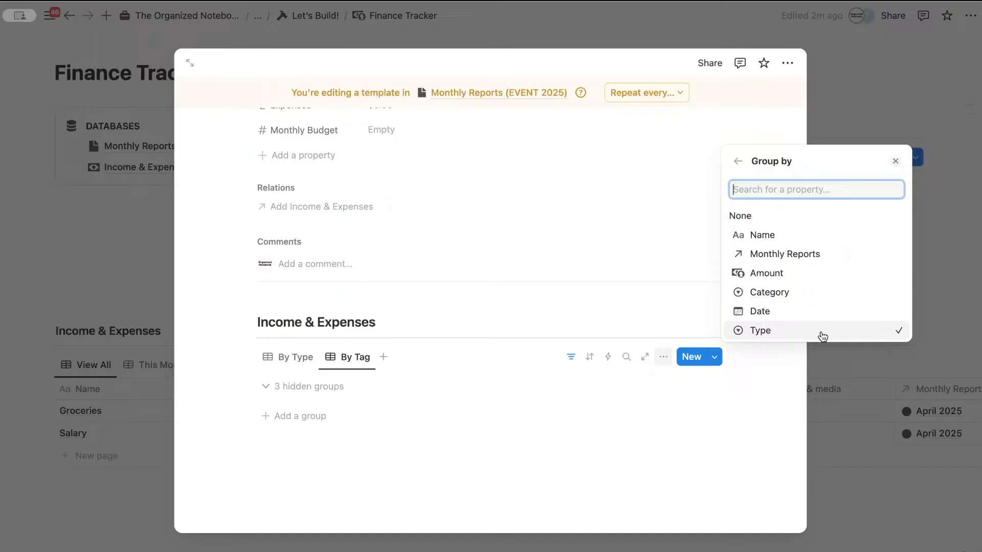
click(801, 293)
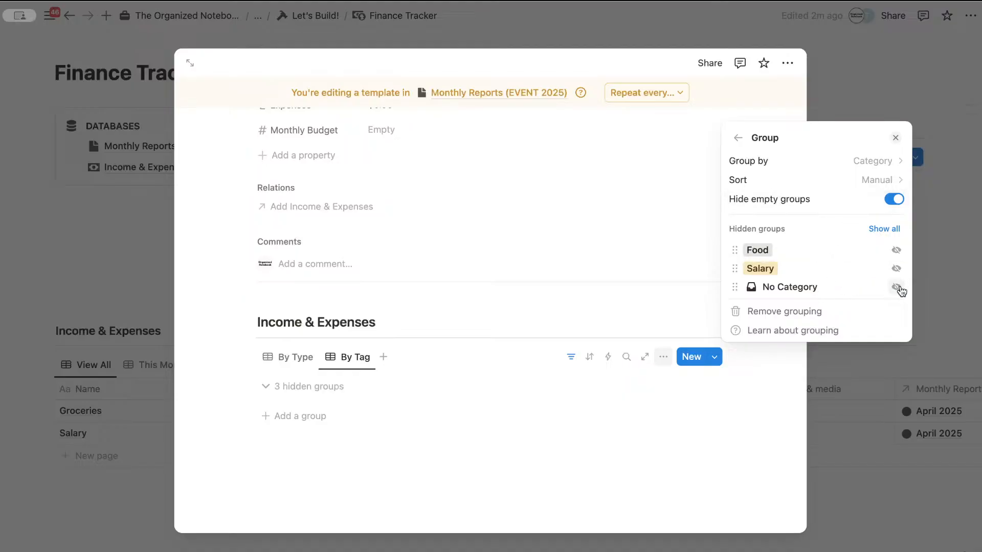
click(462, 356)
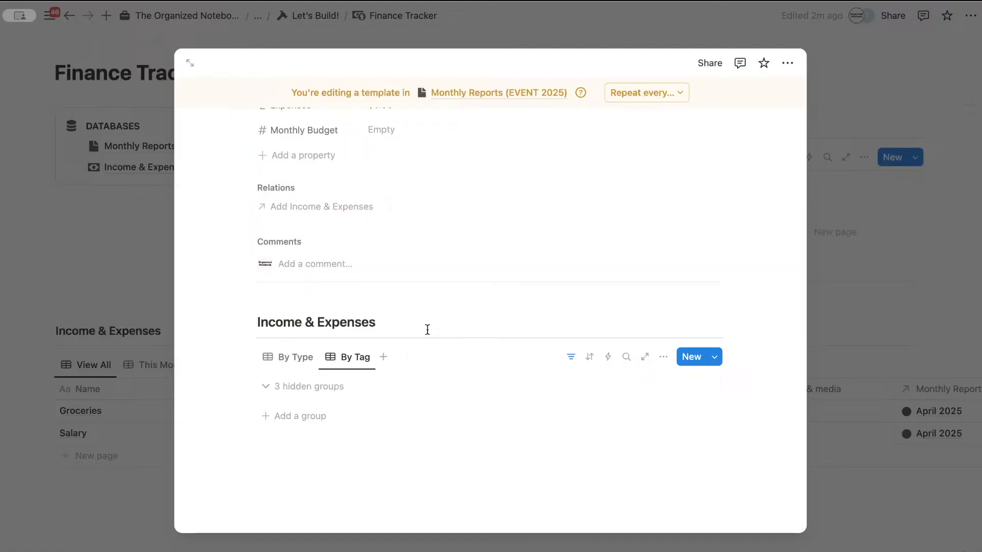
Step: Rename the By Tag view in the template to "Expenses (By Tag)"
click(348, 358)
click(359, 381)
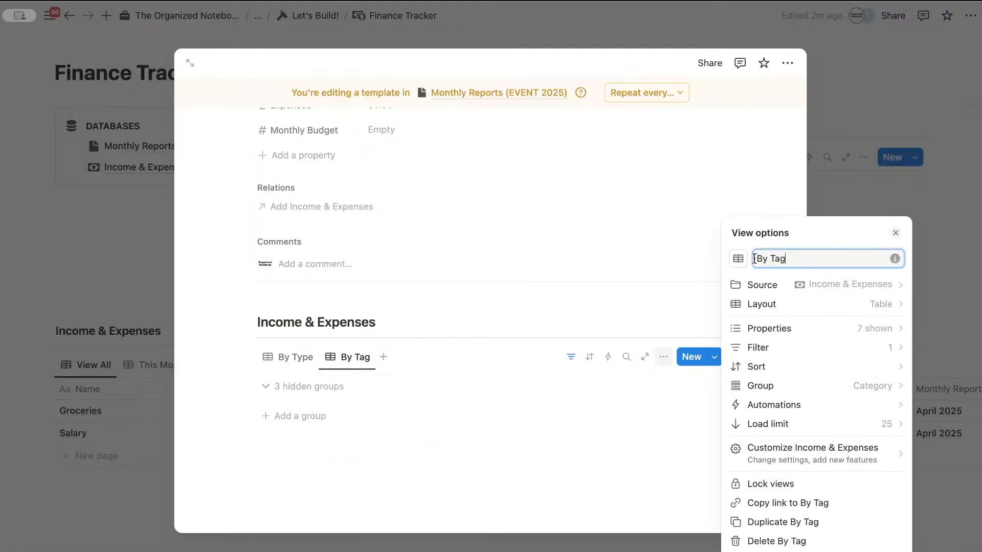
text(Expeses )
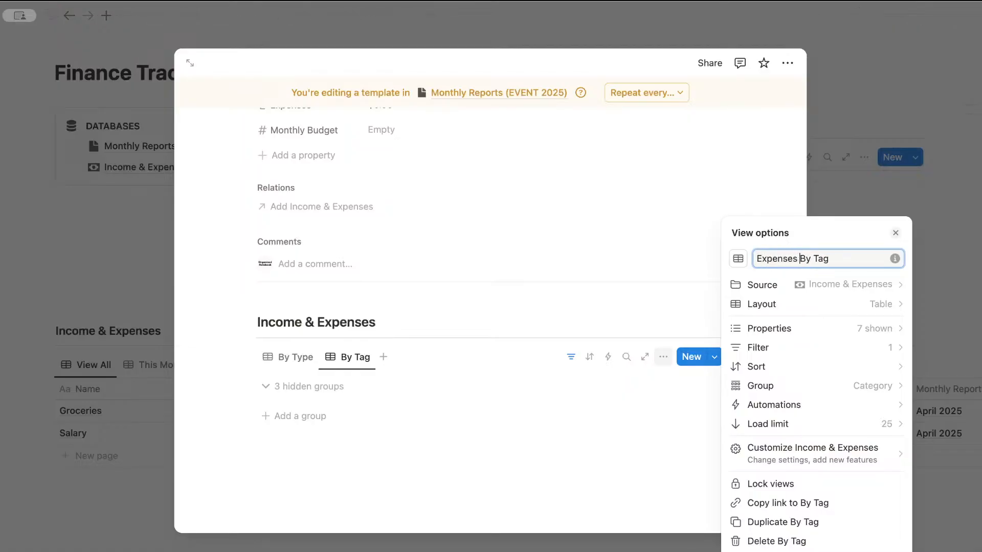
text())
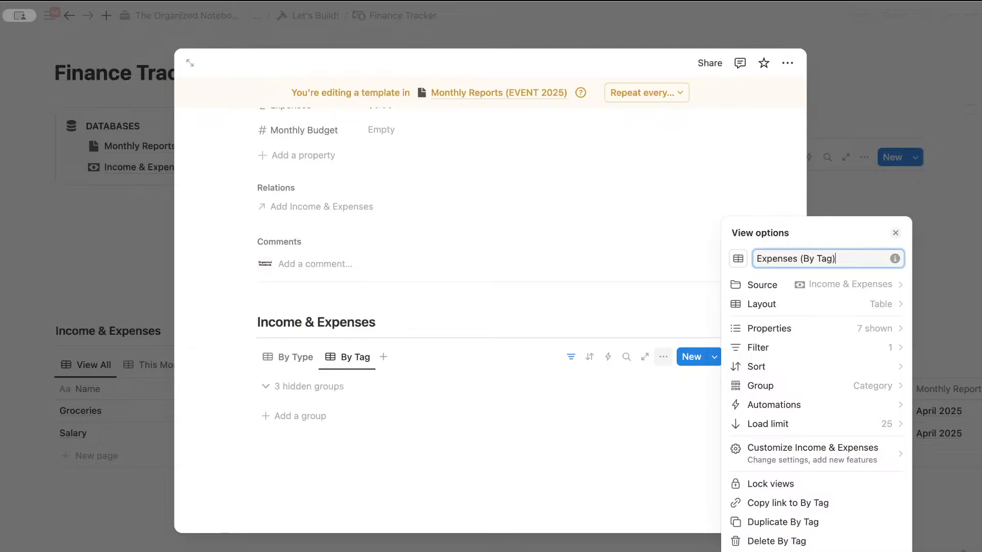
click(513, 306)
Step: Add a filter for Type is Expense to the Expenses (By Tag) view and save it for everyone
click(571, 357)
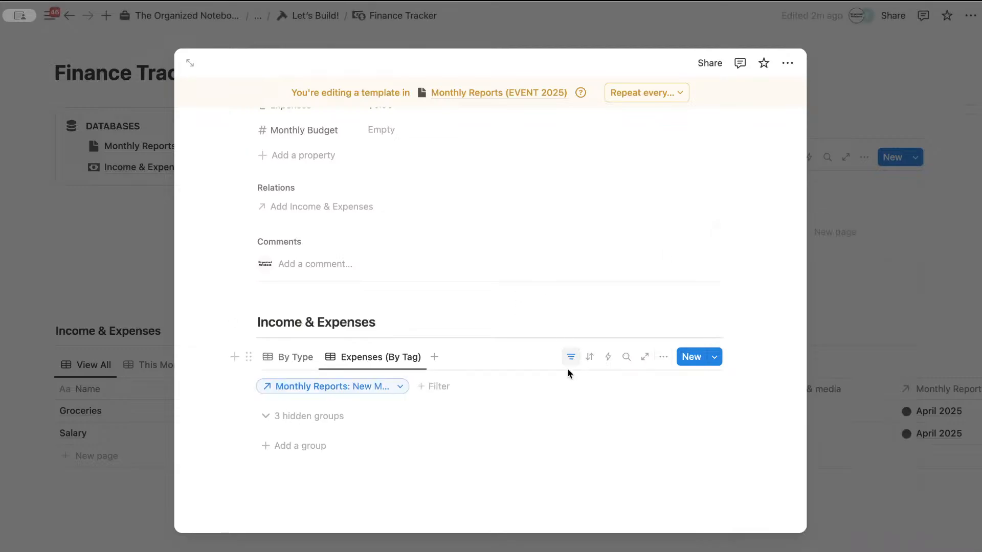
click(435, 387)
click(483, 535)
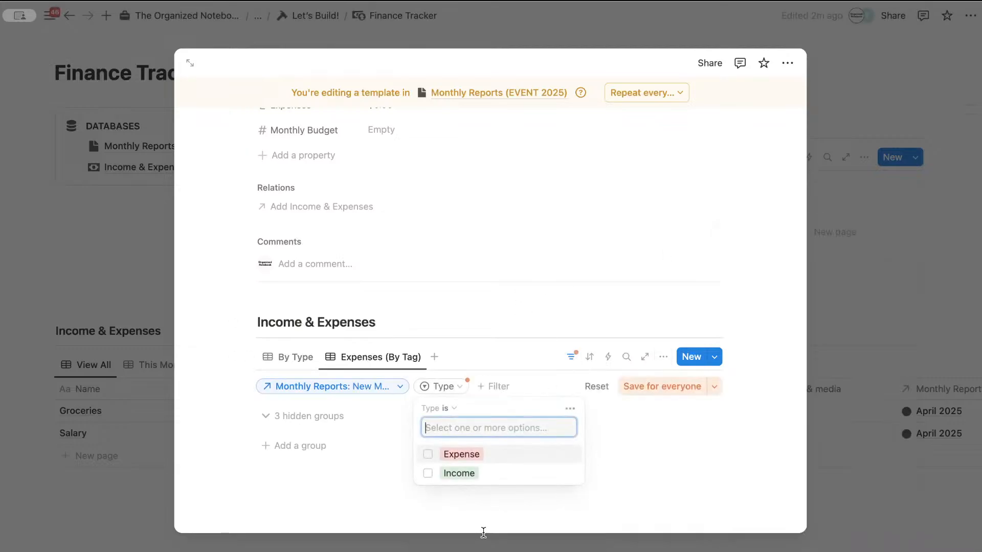
click(491, 464)
click(677, 385)
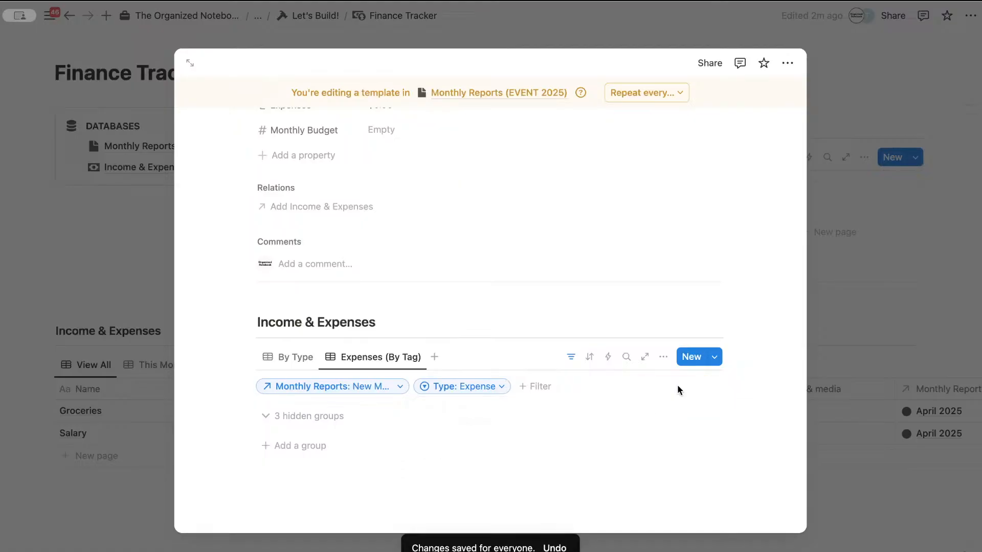
Step: Duplicate the Expenses (By Tag) view and give the copy the same name without the number suffix
click(389, 352)
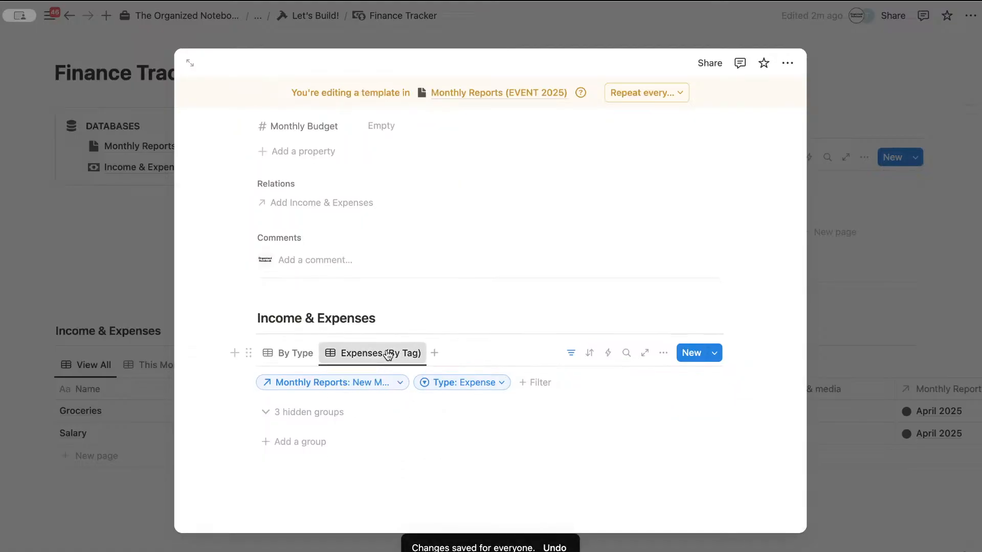
click(393, 485)
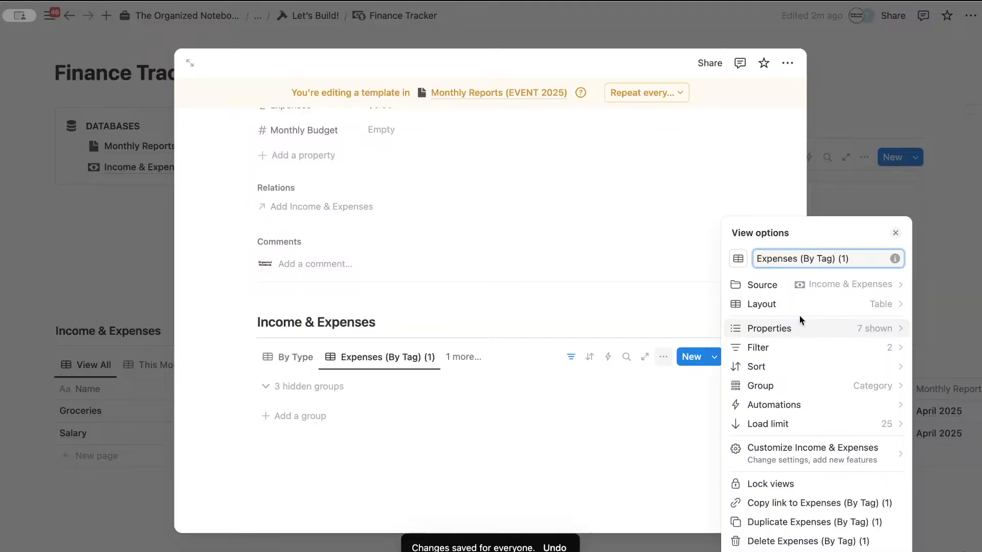
click(801, 258)
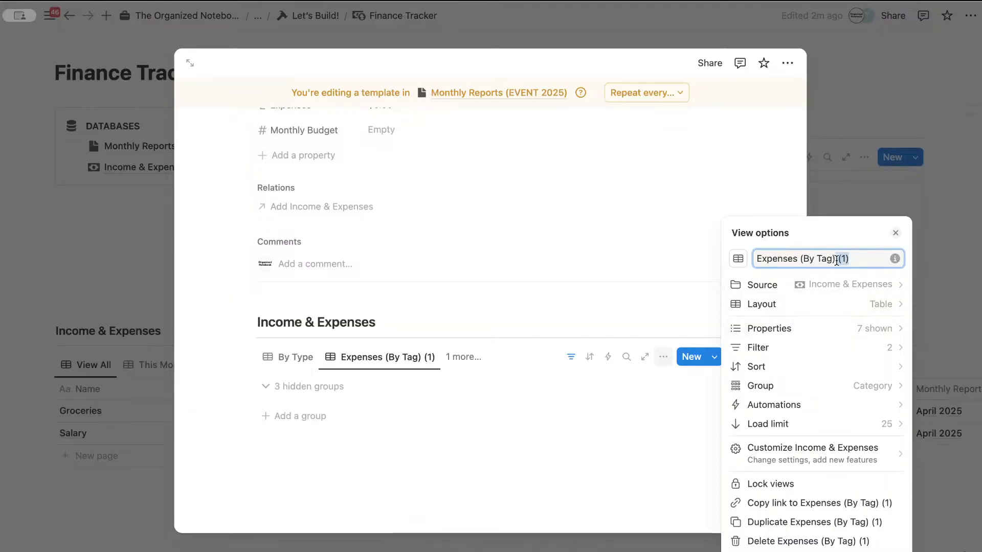
key(BackSpace)
Step: Change the duplicated Expenses (By Tag) view to a chart layout and make it a donut chart
click(844, 307)
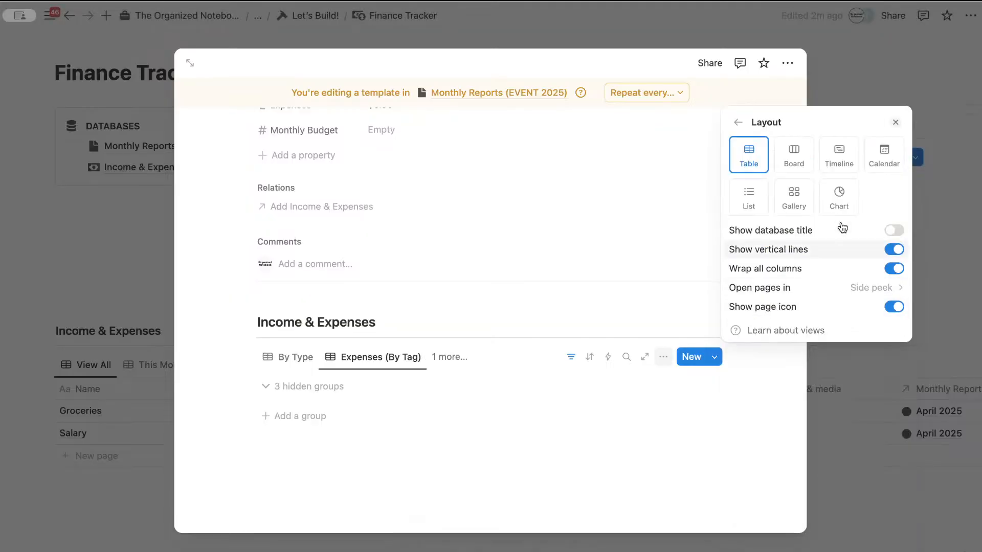
click(839, 197)
click(832, 154)
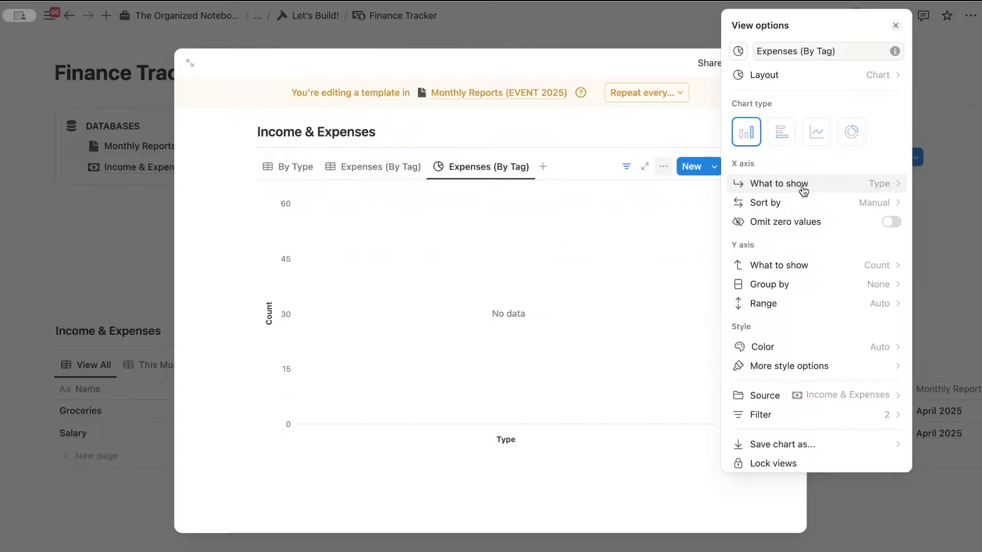
click(818, 265)
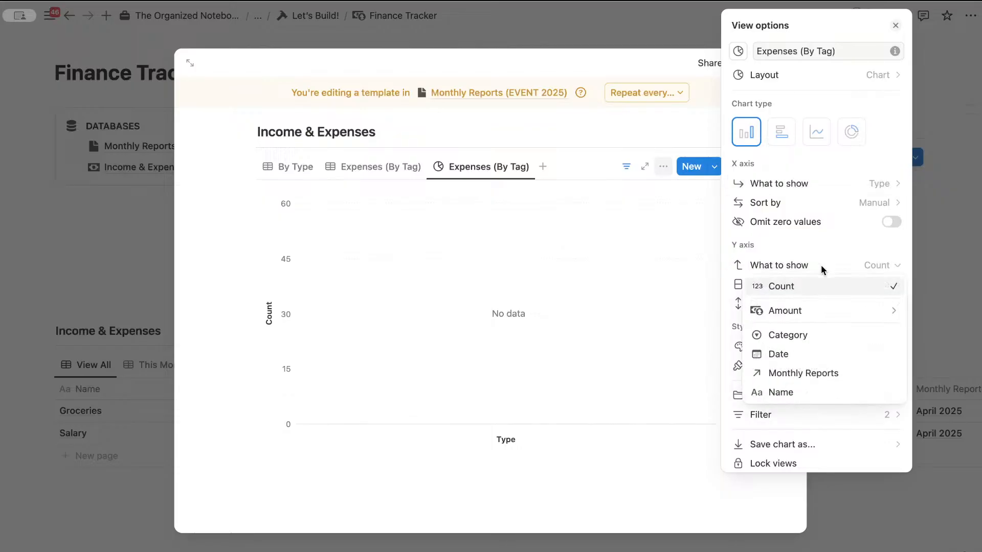
click(851, 136)
click(852, 134)
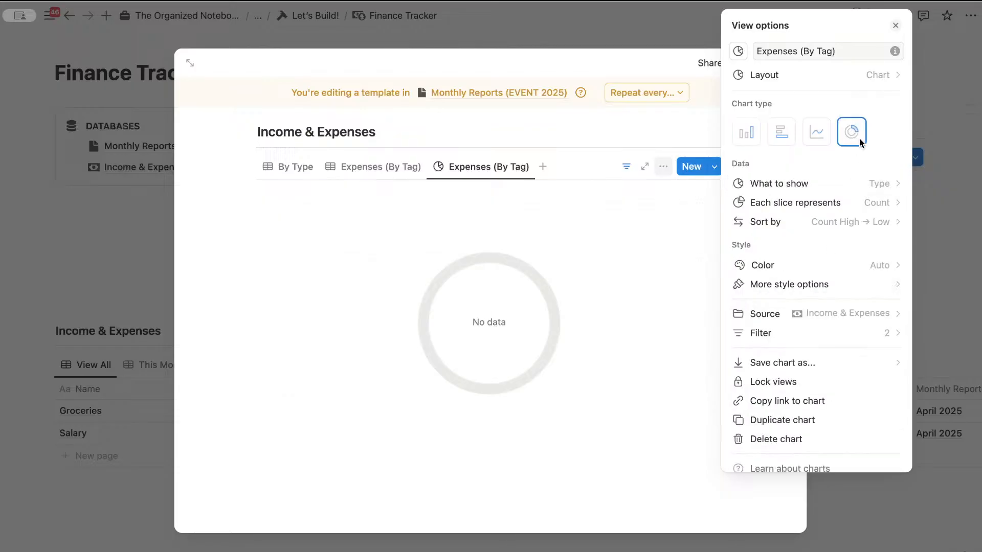
Step: Make each slice of the donut chart represent the sum of Amount
click(846, 203)
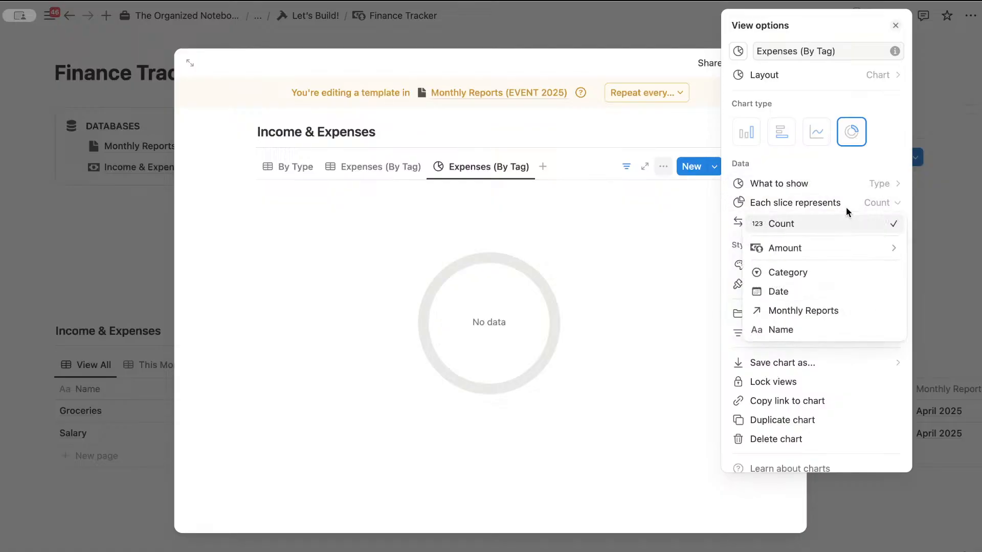
mouse_move(839, 255)
click(671, 201)
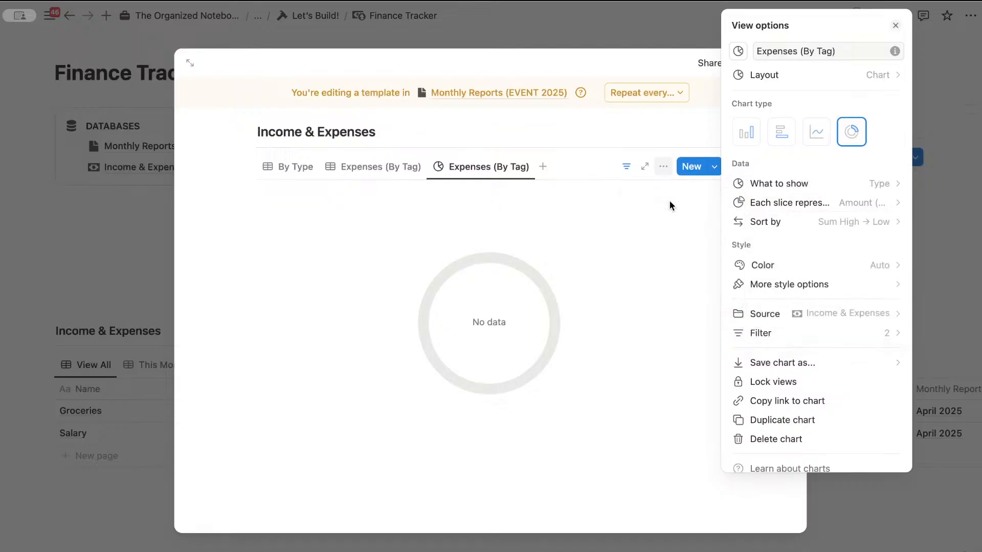
click(638, 248)
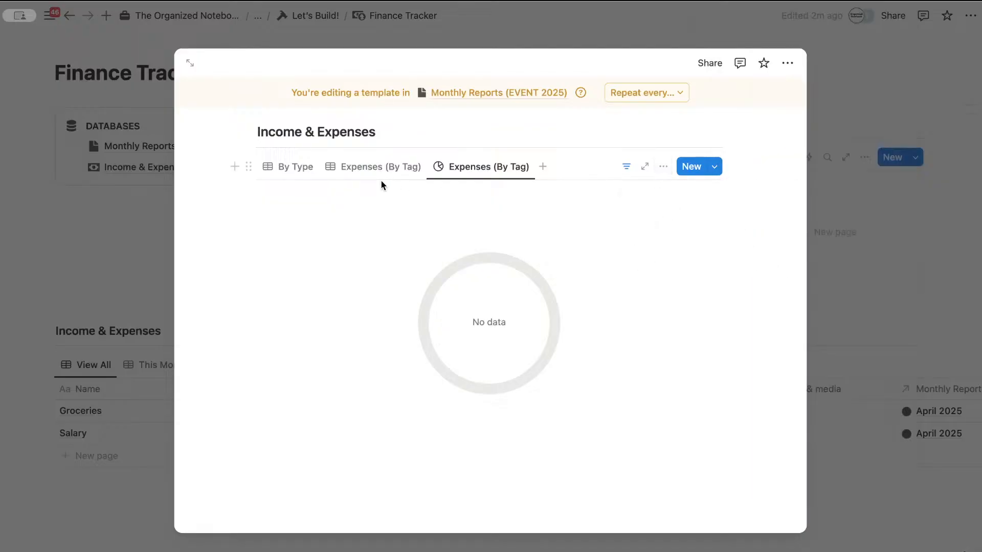
Step: Switch the template's Income & Expenses block back to the By Type view and close the template
click(289, 167)
scroll(351, 217, up, 5)
scroll(352, 218, up, 5)
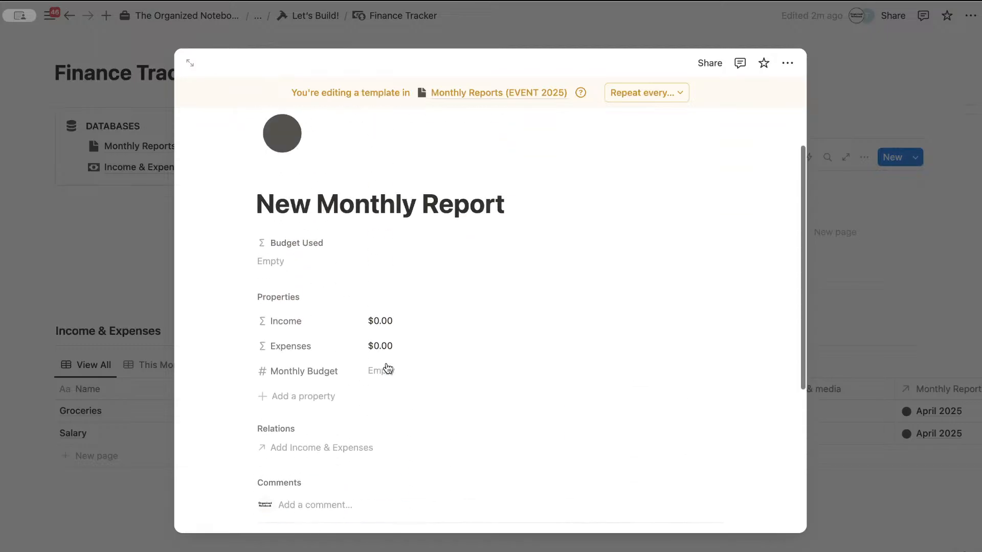
click(899, 306)
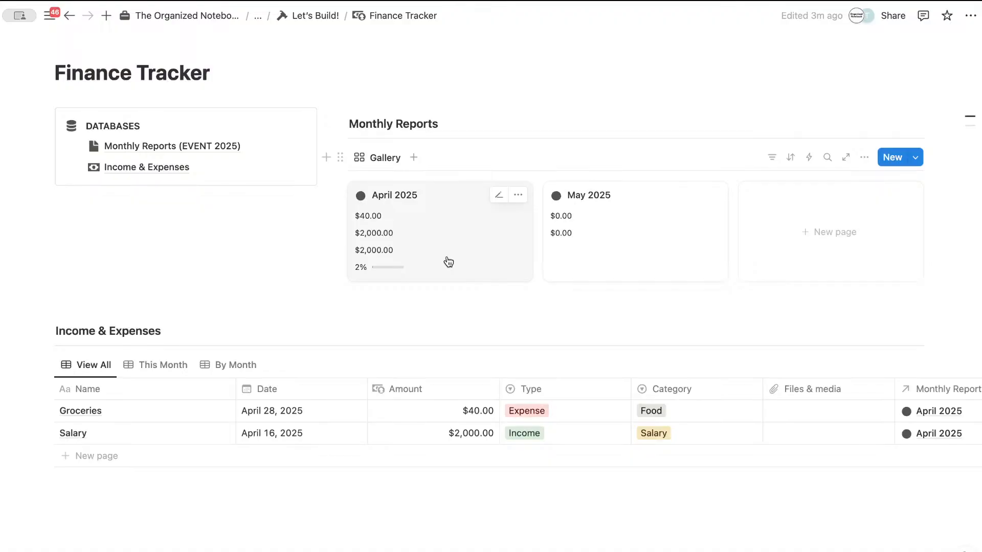
Step: Add a "Subscription" entry to the Income & Expenses table, dated April 26, 2025
click(193, 455)
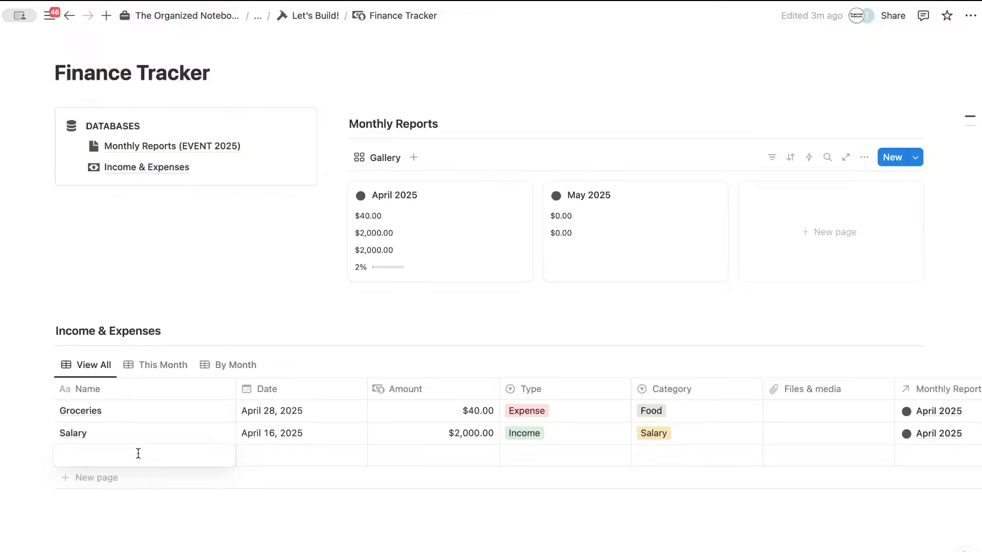
text(Sub)
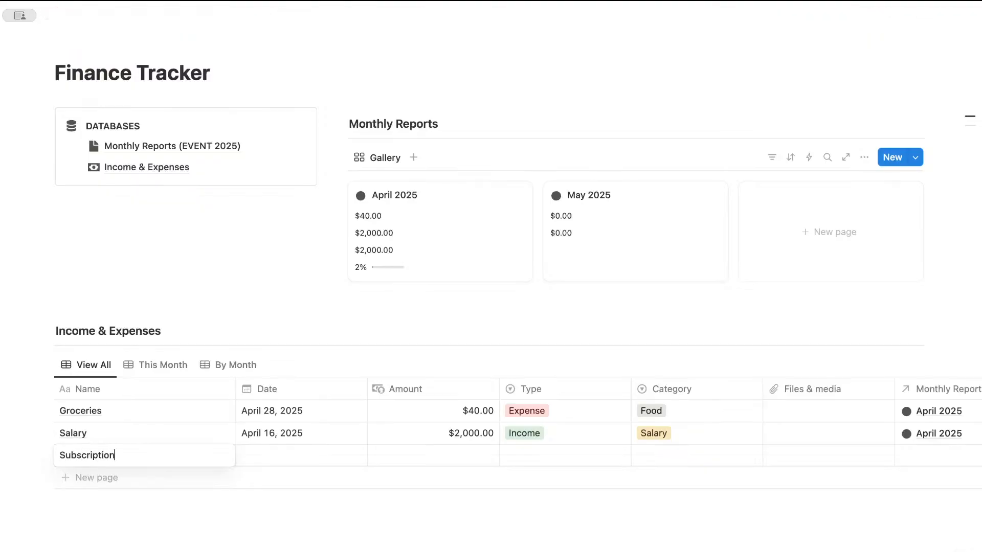
text(scription)
click(267, 456)
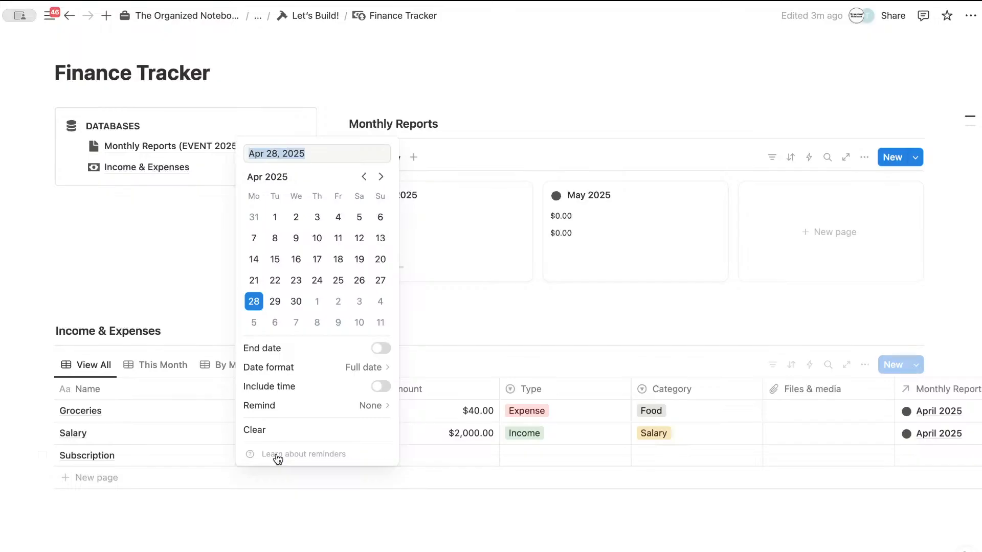
click(359, 281)
key(Escape)
Step: Set the Subscription entry's amount to 15 and its type to Expense
click(456, 454)
text(15)
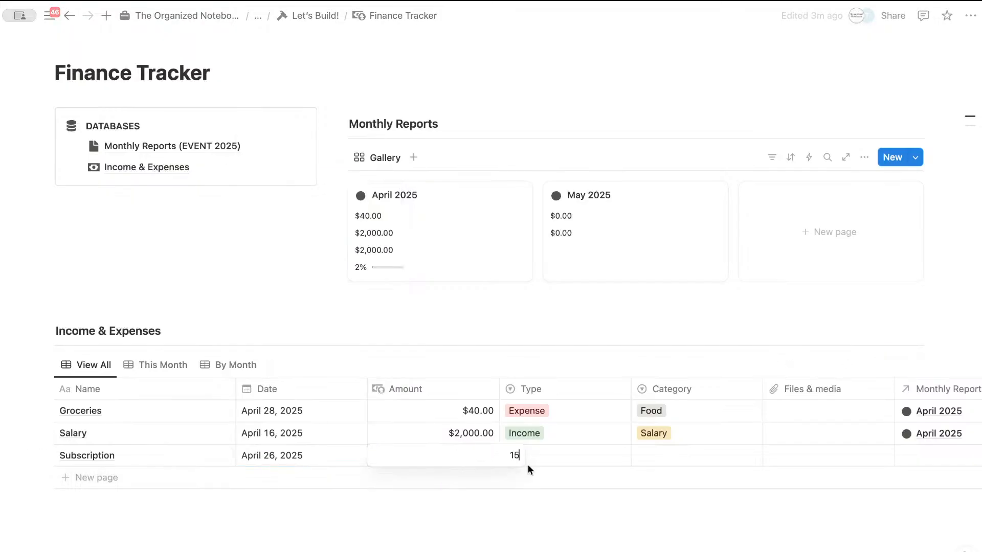
key(Return)
click(581, 454)
click(576, 500)
key(Escape)
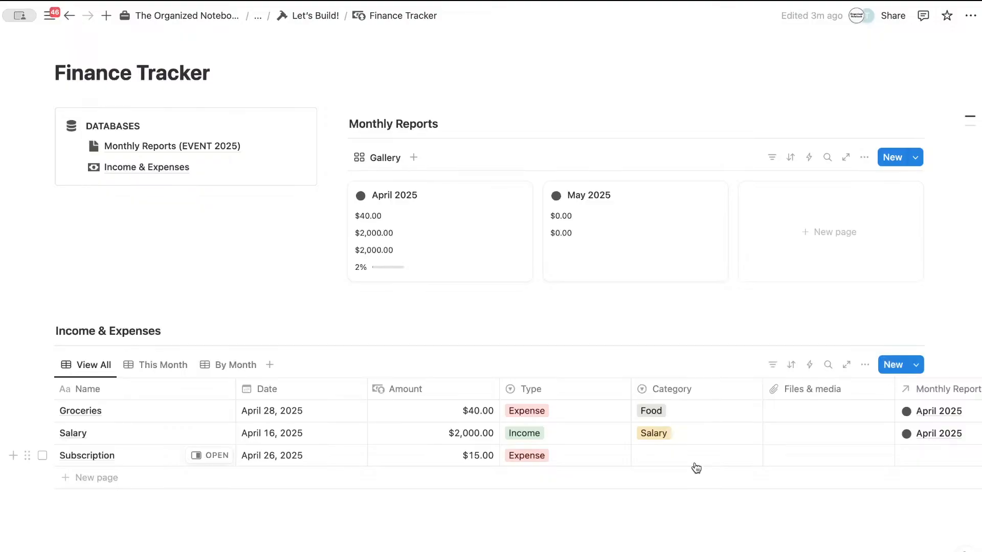
Step: Try to set the Subscription entry's category to a new Entertainment option
click(694, 457)
text(Entertainm)
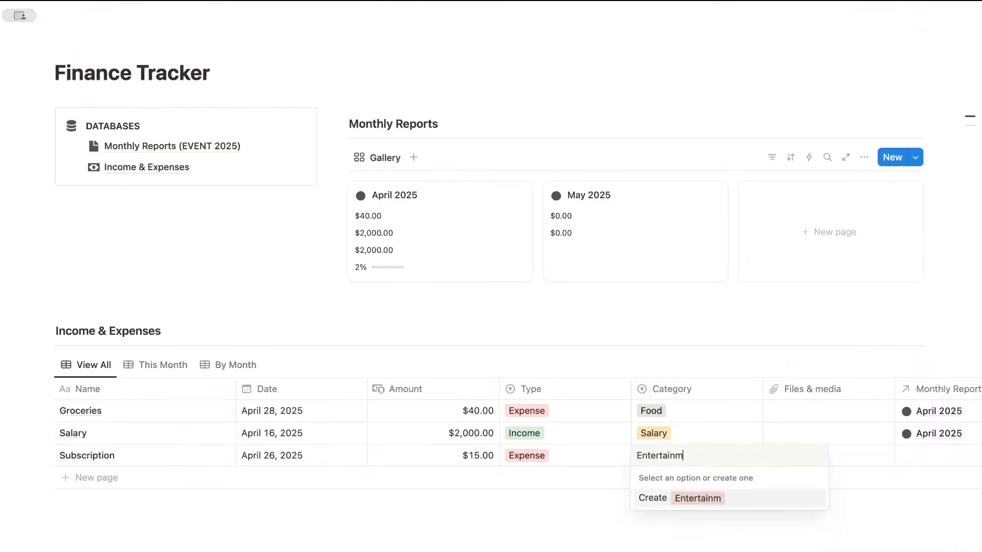
text(ent)
key(Escape)
Step: Link the Subscription entry to the April 2025 page in Monthly Reports
scroll(860, 465, right, 3)
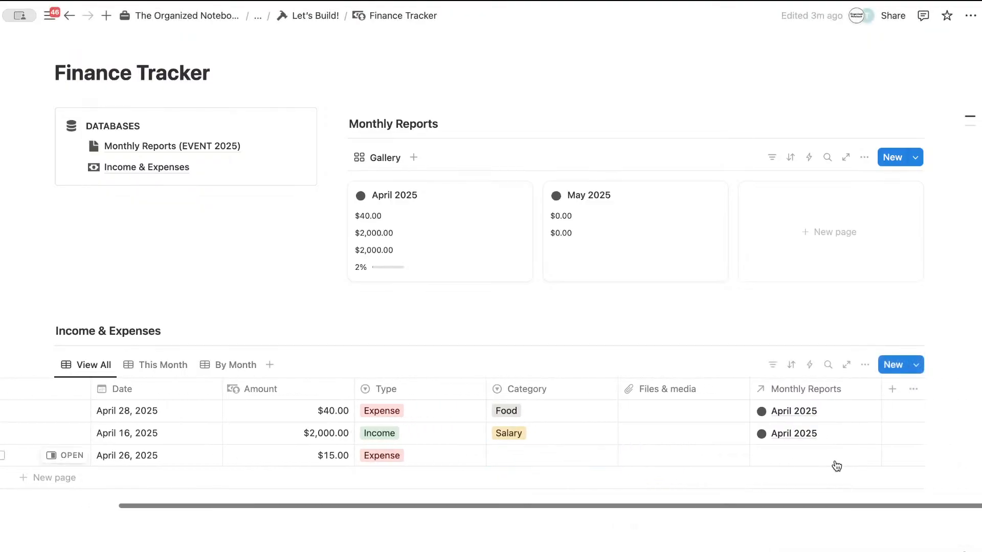
click(837, 466)
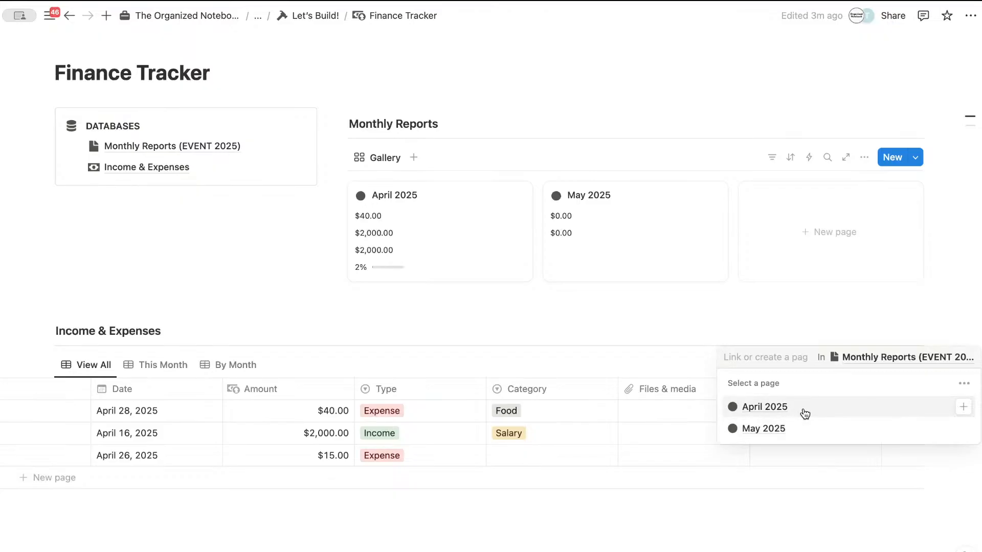
click(805, 414)
key(Escape)
Step: Add a "Transportation" entry to the Income & Expenses table, dated April 25, 2025
scroll(785, 458, left, 5)
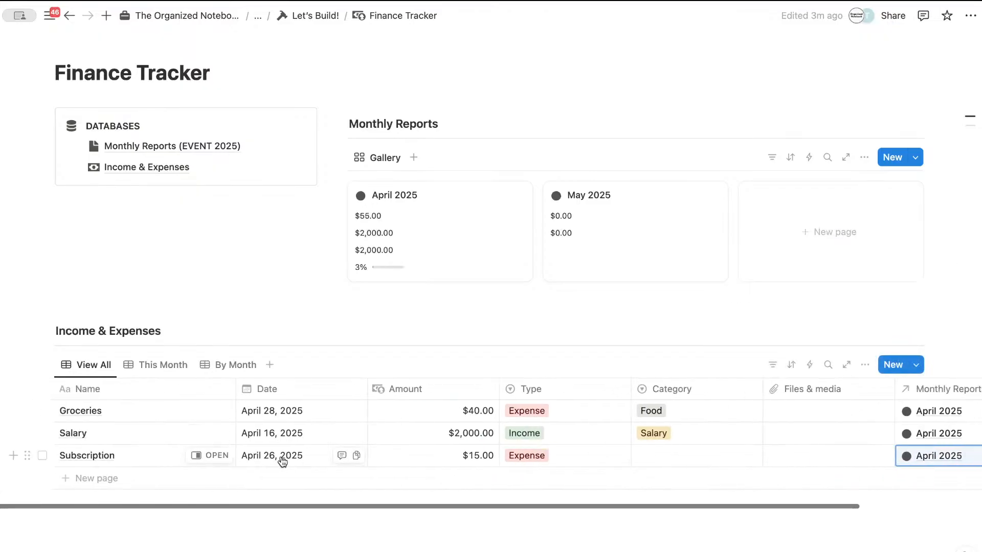
click(176, 478)
text(Transportation)
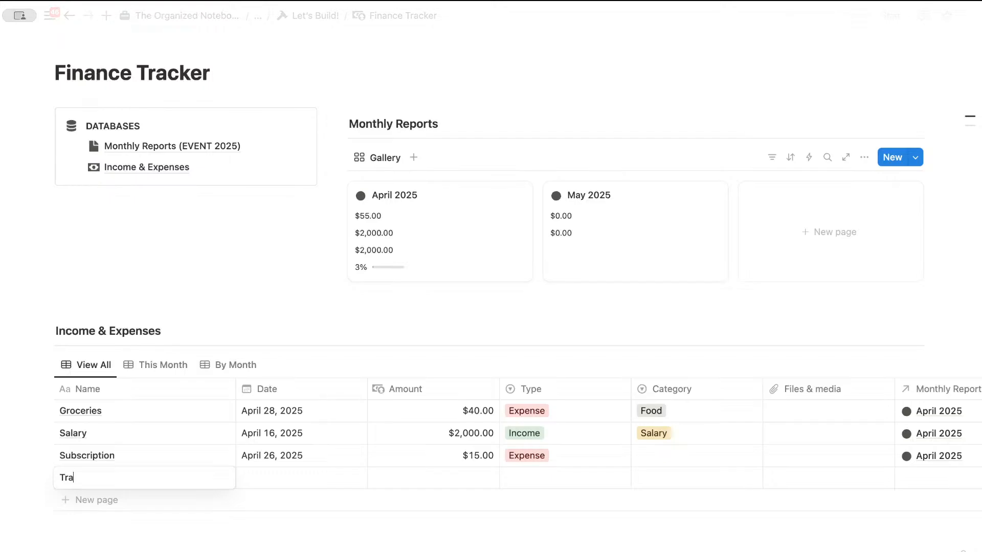
click(299, 478)
click(339, 302)
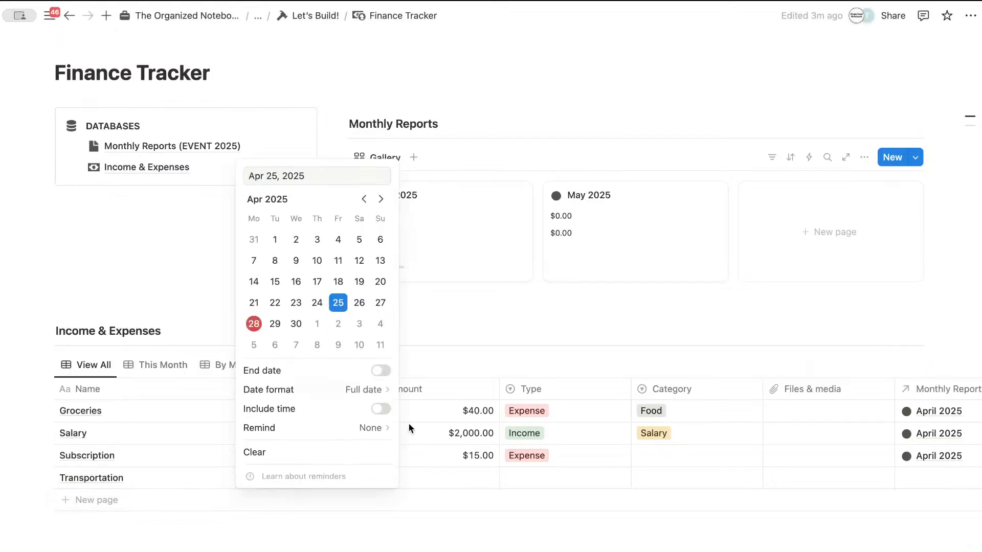
click(473, 495)
Step: Set the Transportation entry's amount to 10 and its type to Expense
click(478, 478)
text(10)
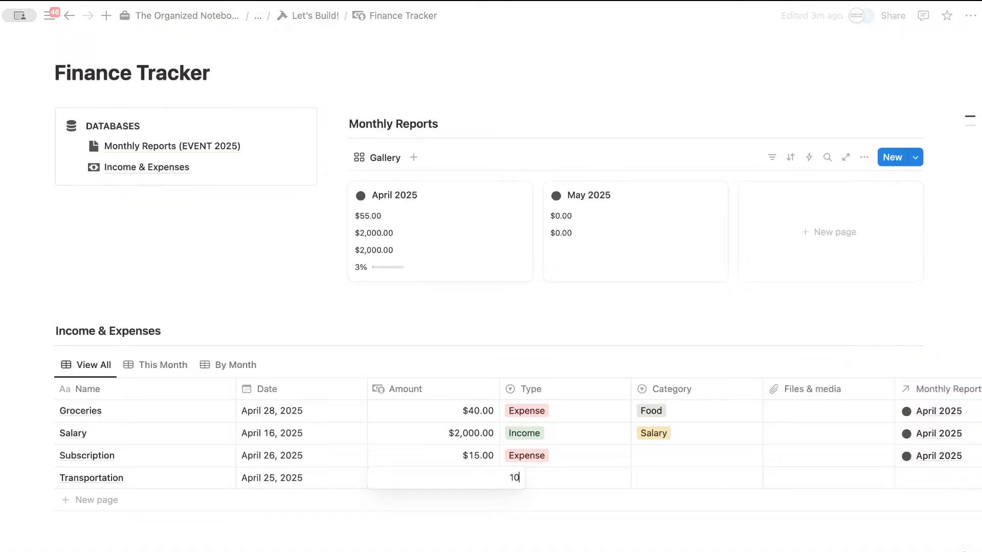
key(Return)
click(585, 486)
click(559, 522)
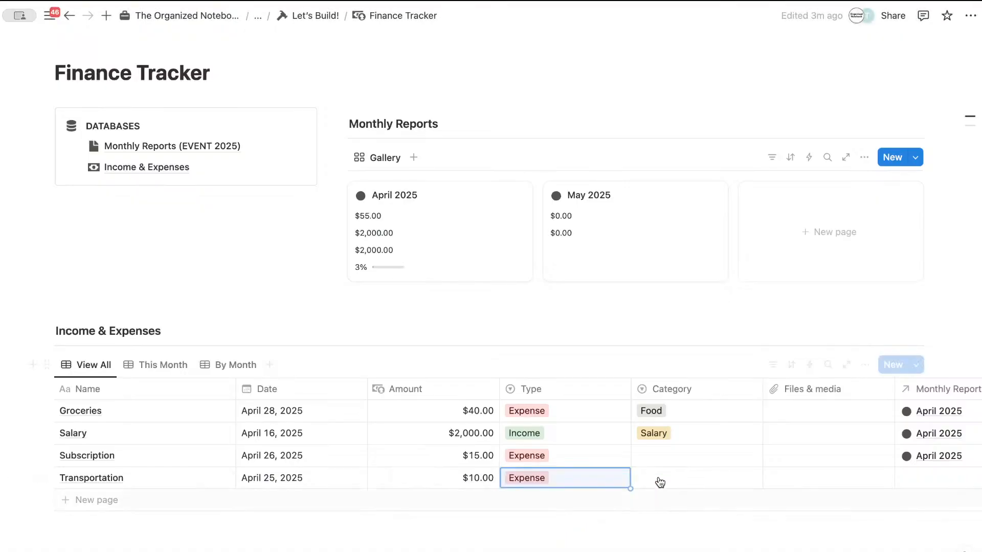
Step: Create an "Entertainment" category option and assign it to the Subscription entry
click(698, 476)
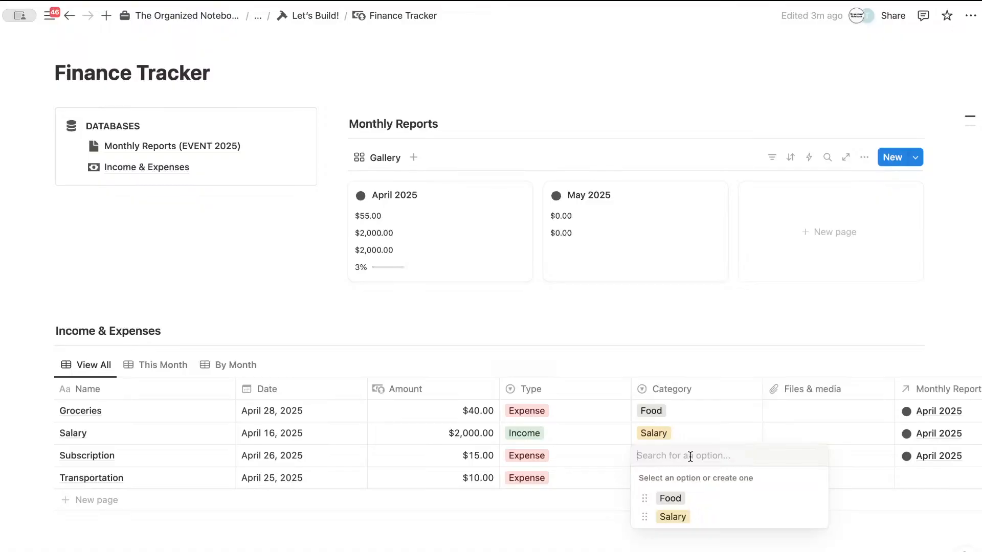
text(E)
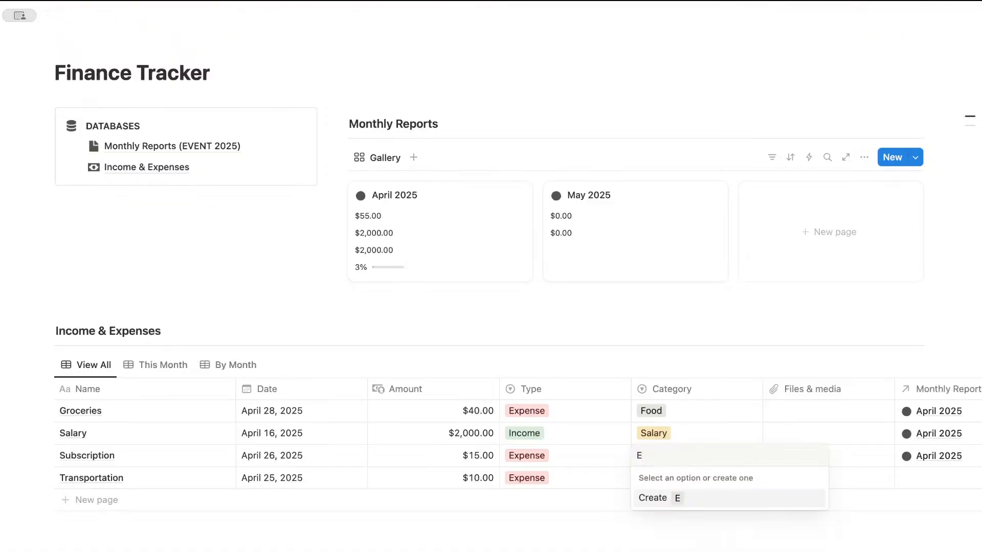
text(ntertainment)
key(Return)
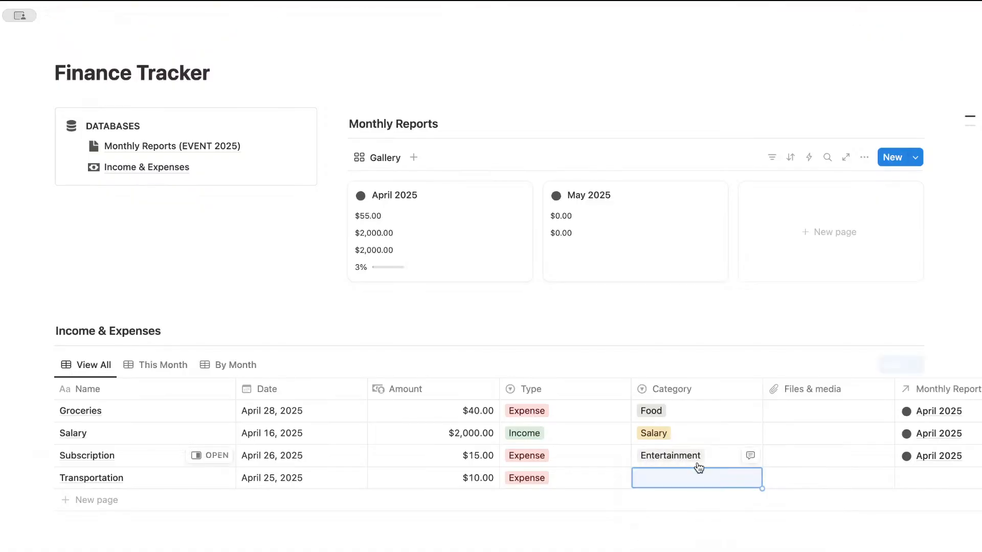
Step: Create a "Transportation" category option and assign it to the Transportation entry
click(709, 475)
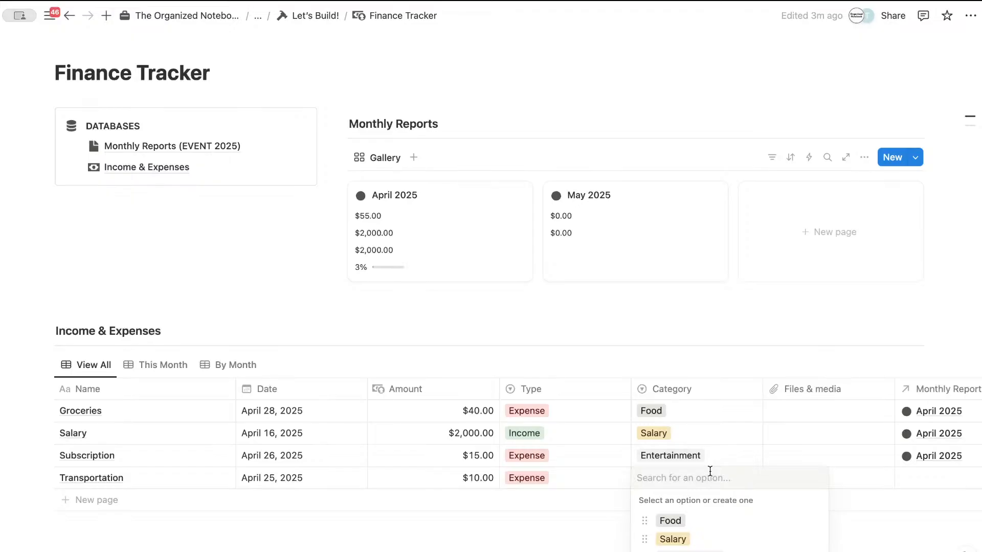
text(Transportation)
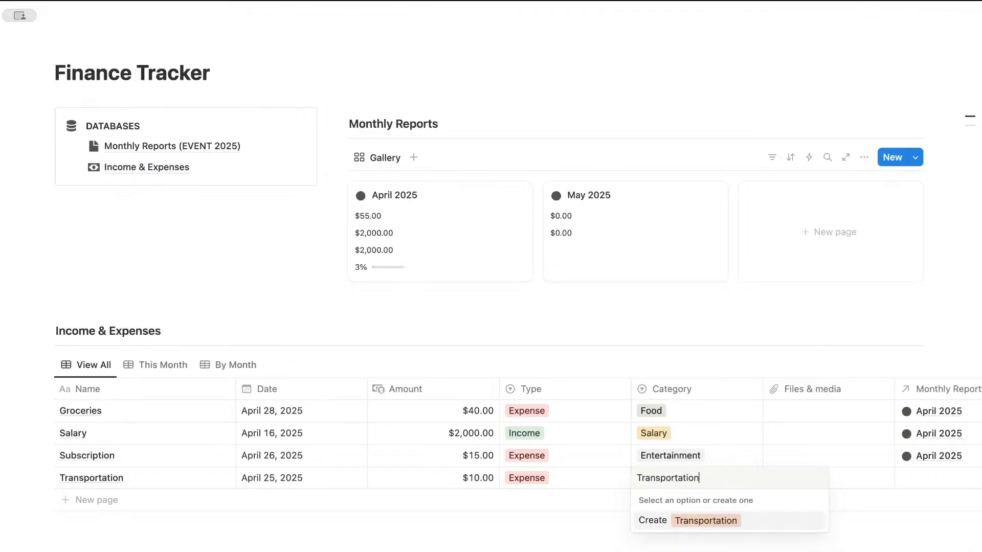
key(Return)
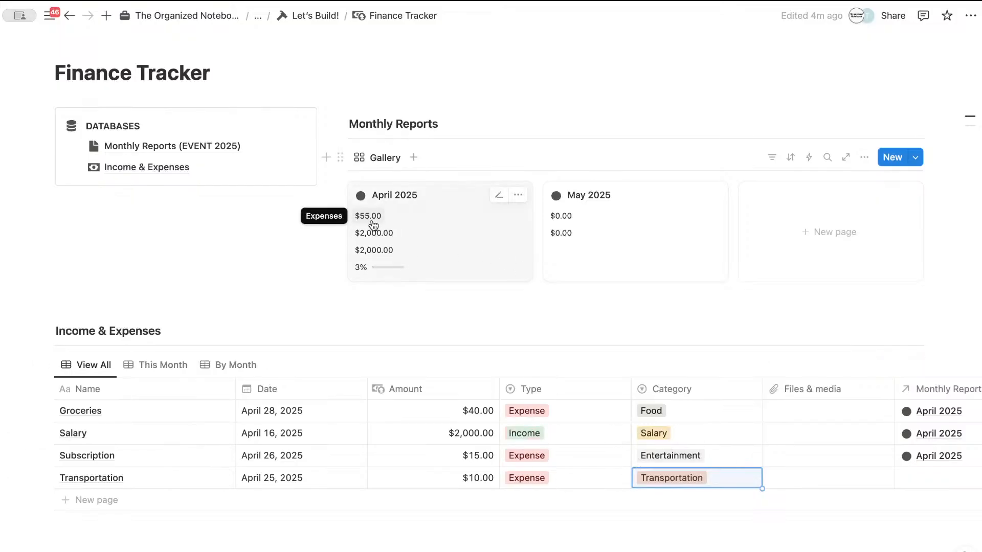
Step: Open the April 2025 page from Monthly Reports and apply the New Monthly Report template to it
click(382, 253)
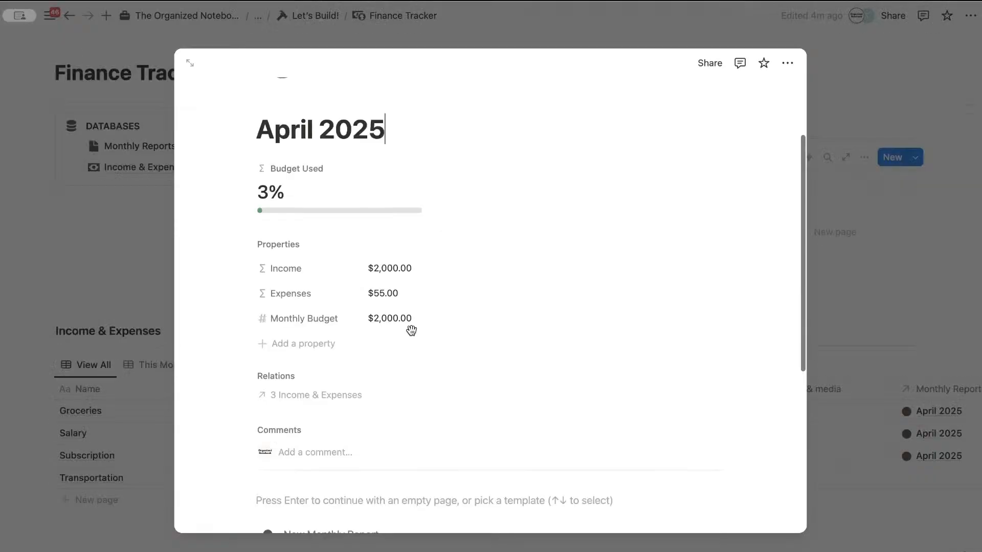
scroll(493, 237, down, 4)
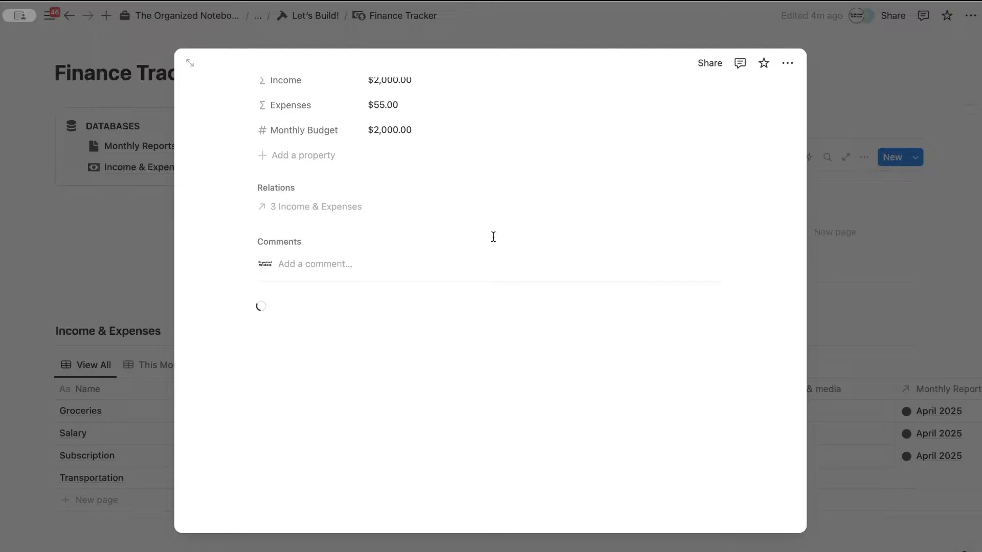
scroll(361, 396, down, 3)
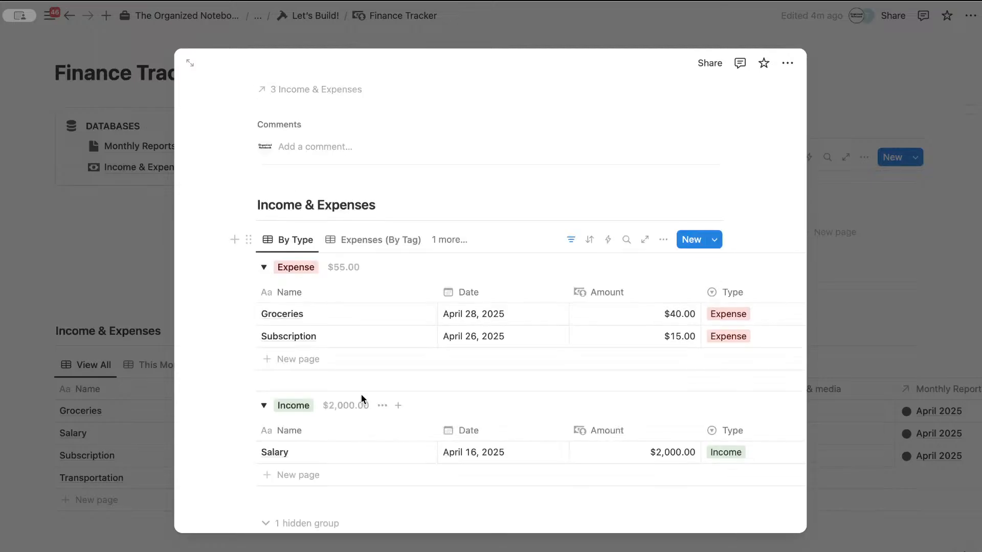
scroll(361, 395, down, 1)
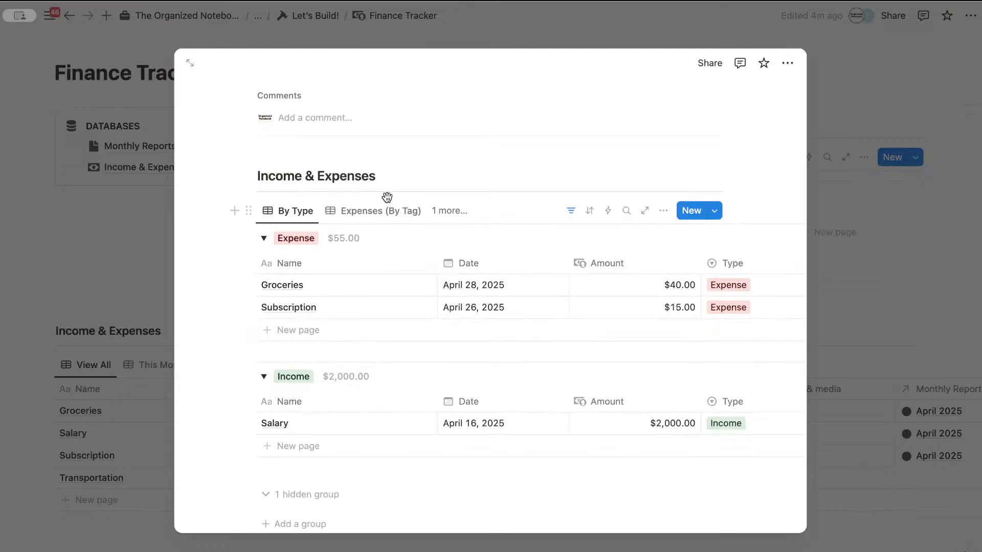
Step: Set the Expenses (By Tag) donut chart on the April 2025 page to show Category
click(372, 223)
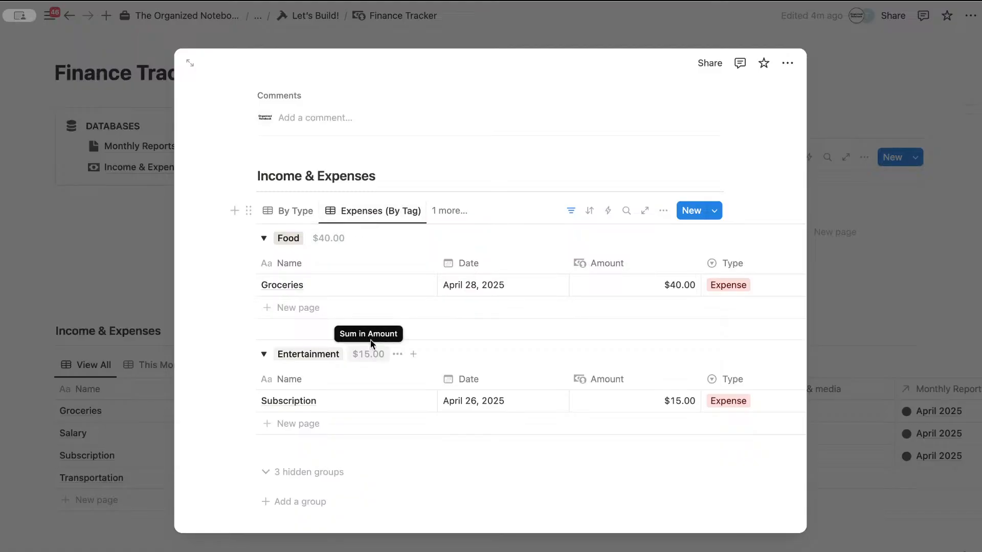
click(450, 216)
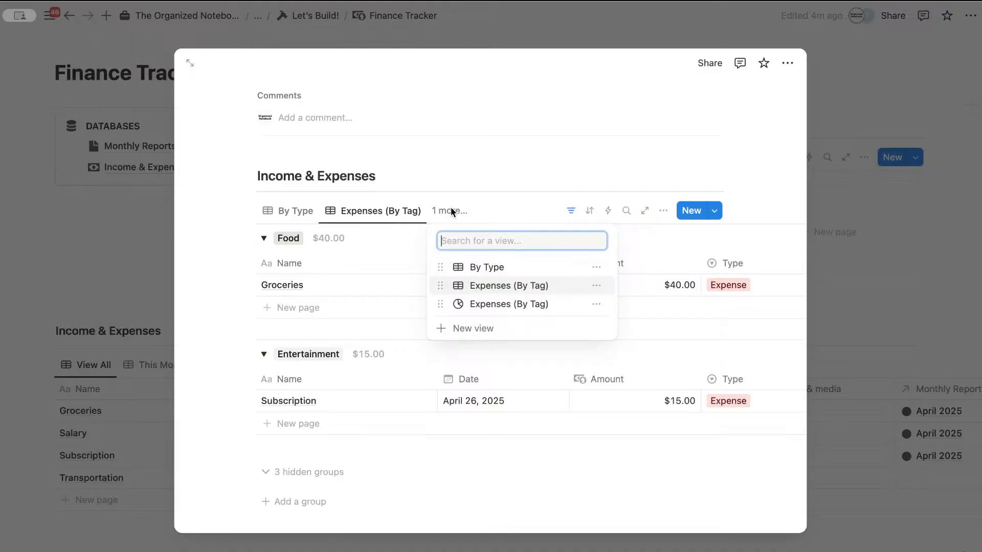
click(475, 306)
scroll(480, 369, down, 1)
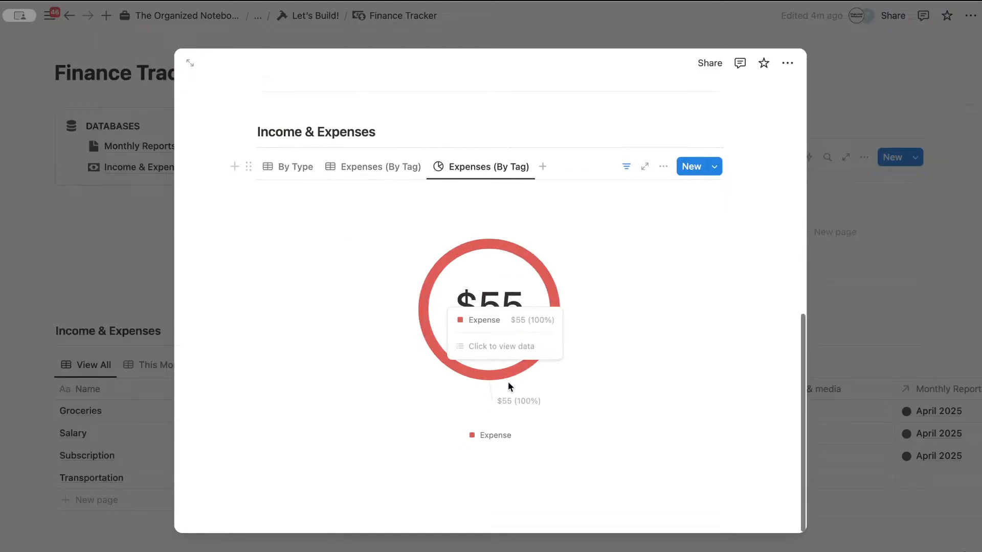
click(663, 166)
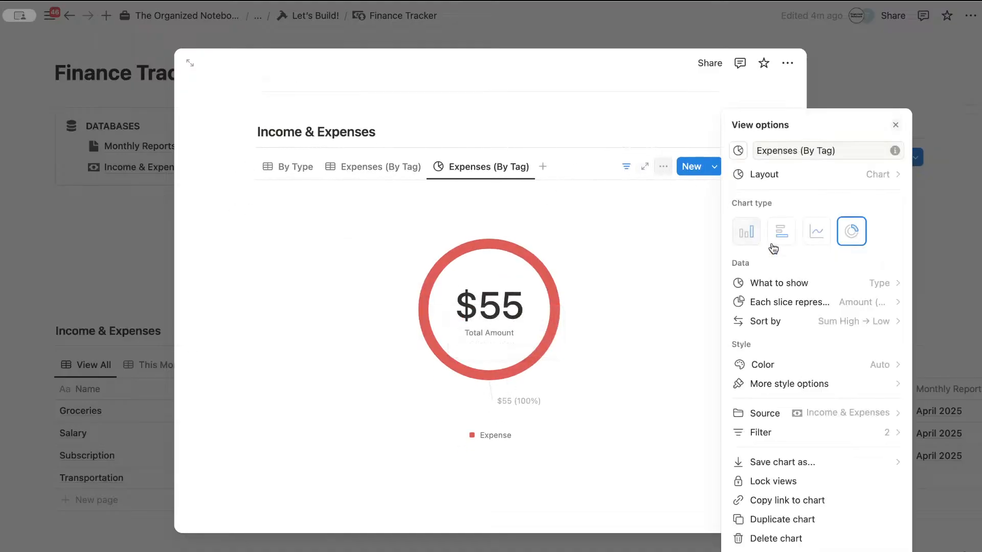
click(815, 283)
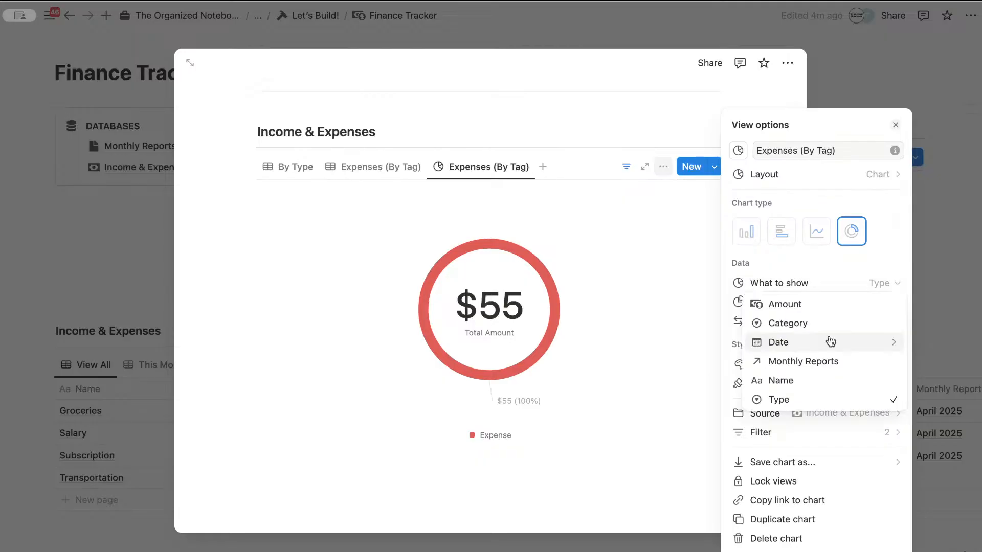
click(798, 323)
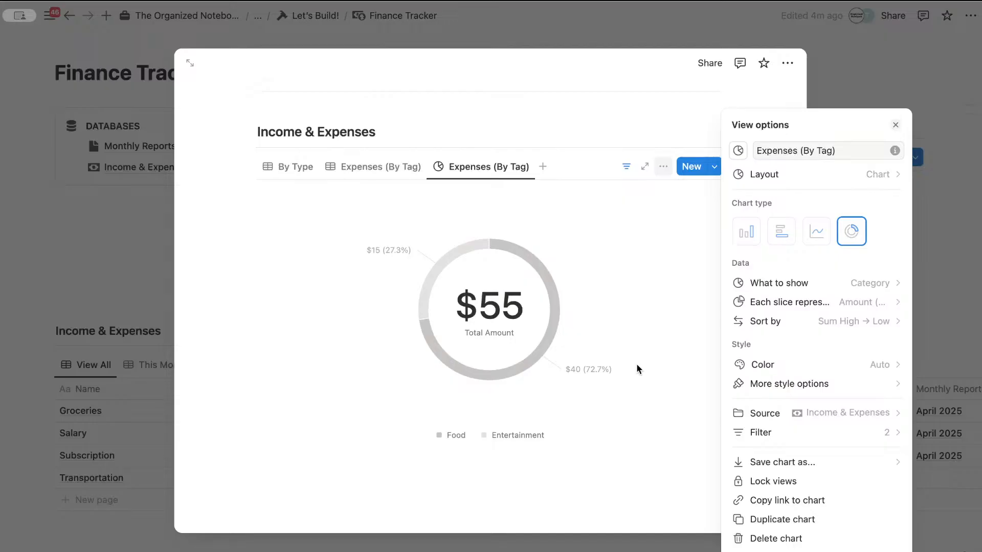
Step: Change the April 2025 chart's color scheme to Colorful and close the page
click(803, 369)
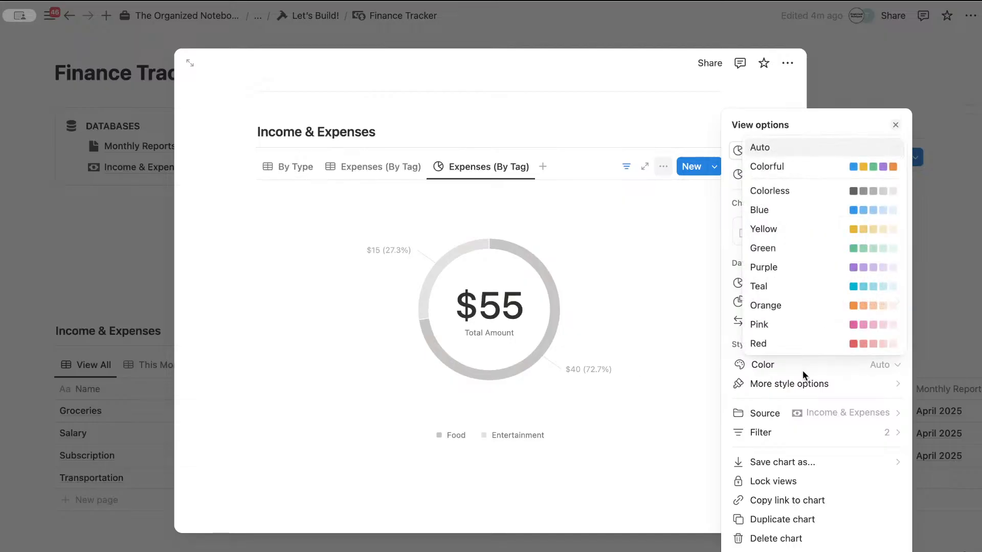
click(791, 167)
click(604, 293)
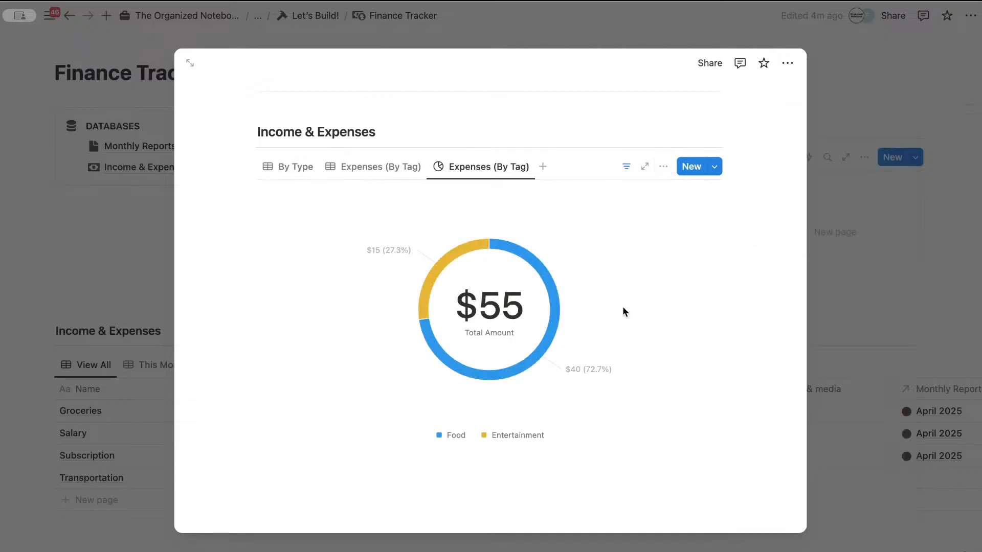
click(922, 254)
Step: Open the New Monthly Report template for editing and display its Expenses (By Tag) chart view
click(916, 158)
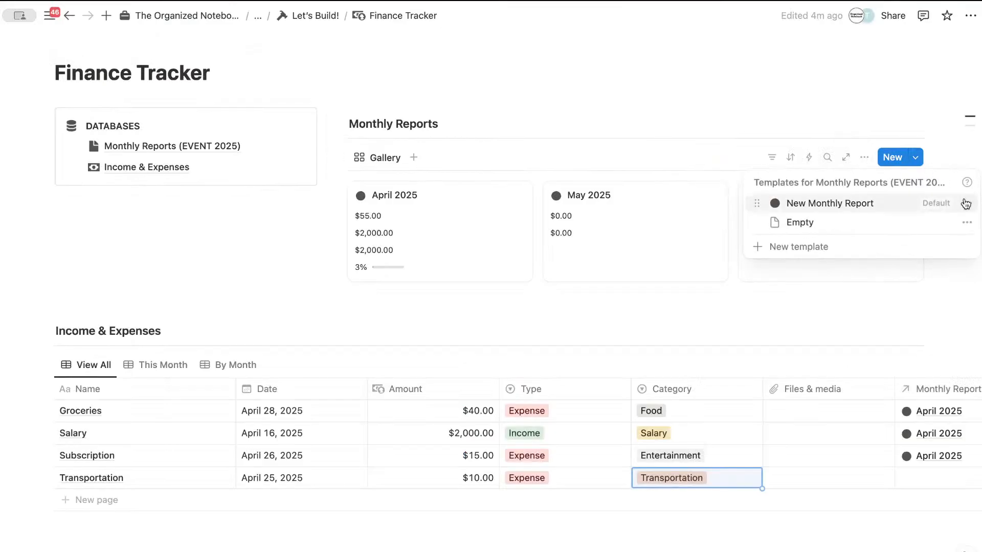
click(970, 207)
click(822, 247)
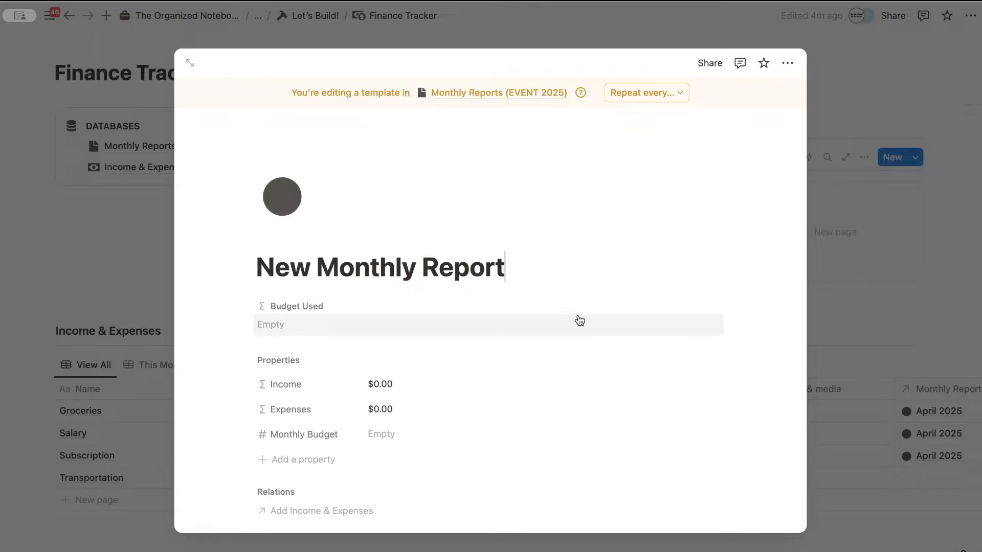
scroll(481, 383, down, 3)
click(457, 385)
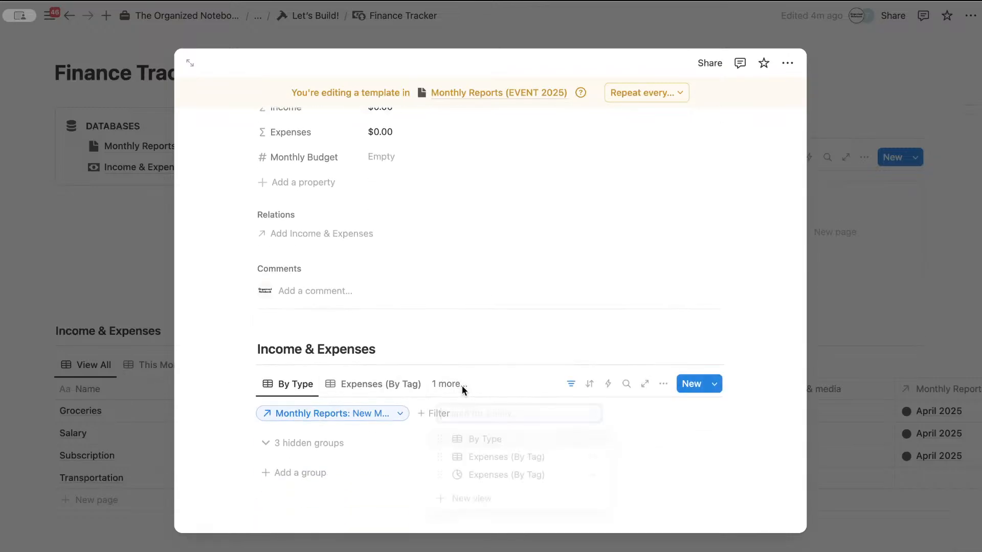
click(489, 477)
scroll(586, 262, down, 3)
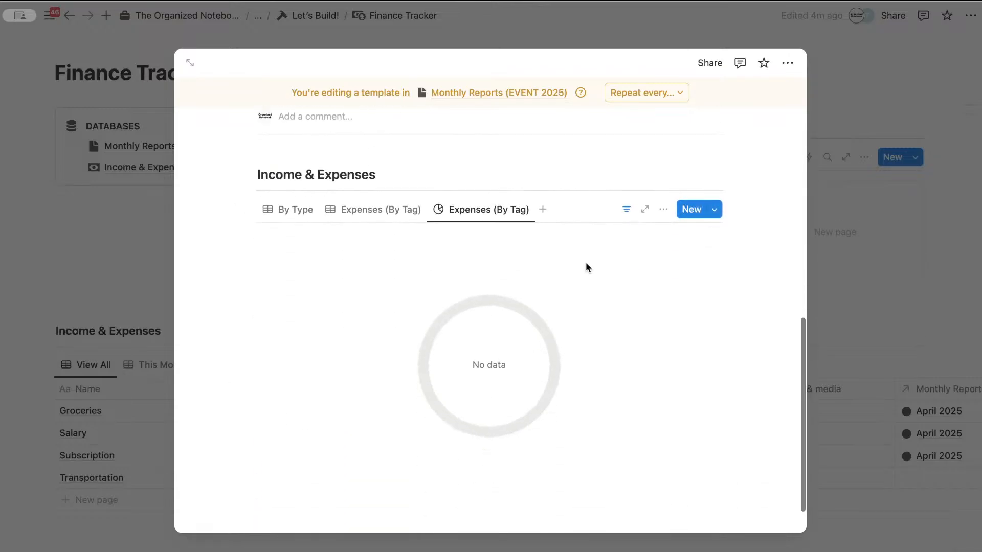
Step: Set the template's Expenses (By Tag) chart to show Category with the Colorful color scheme, and close the template
click(663, 210)
click(844, 284)
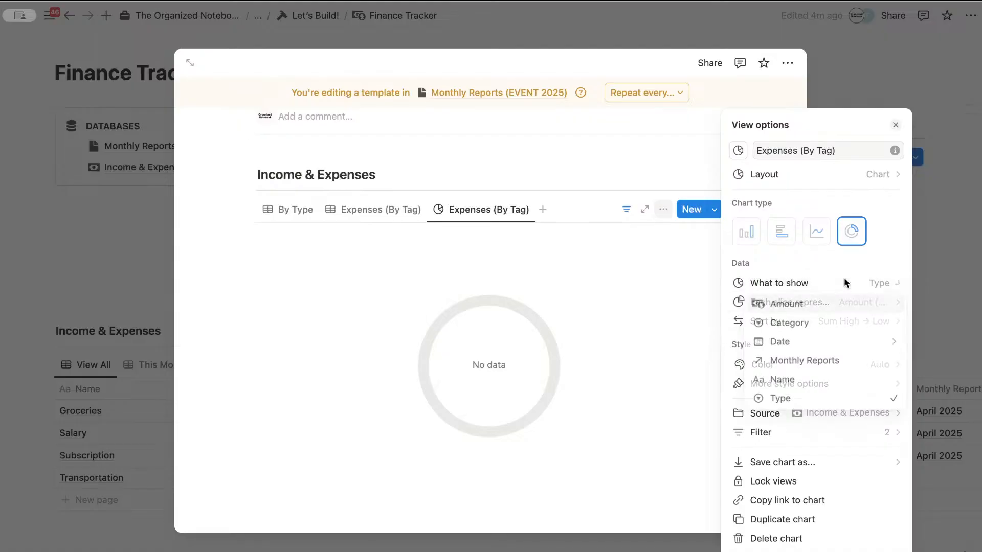
click(791, 323)
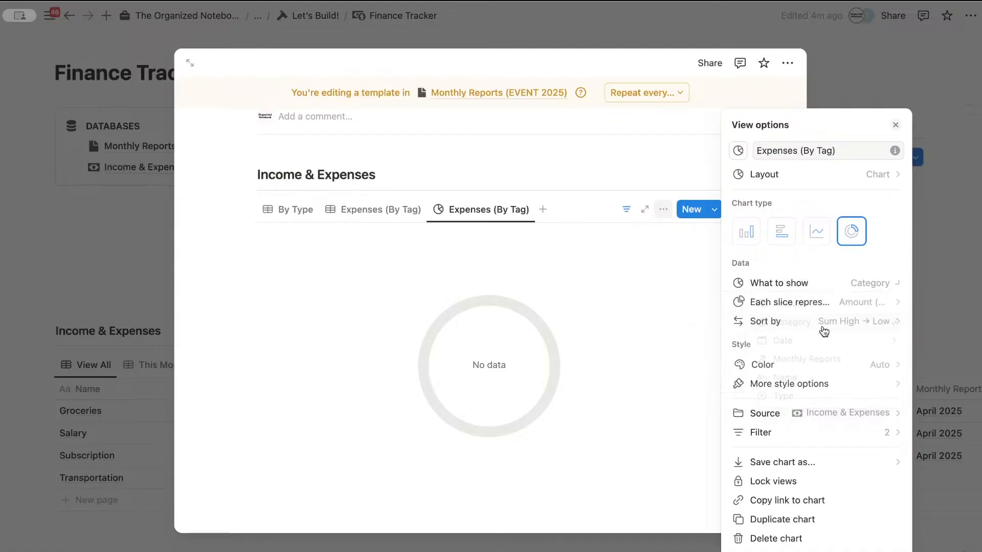
click(837, 365)
click(849, 169)
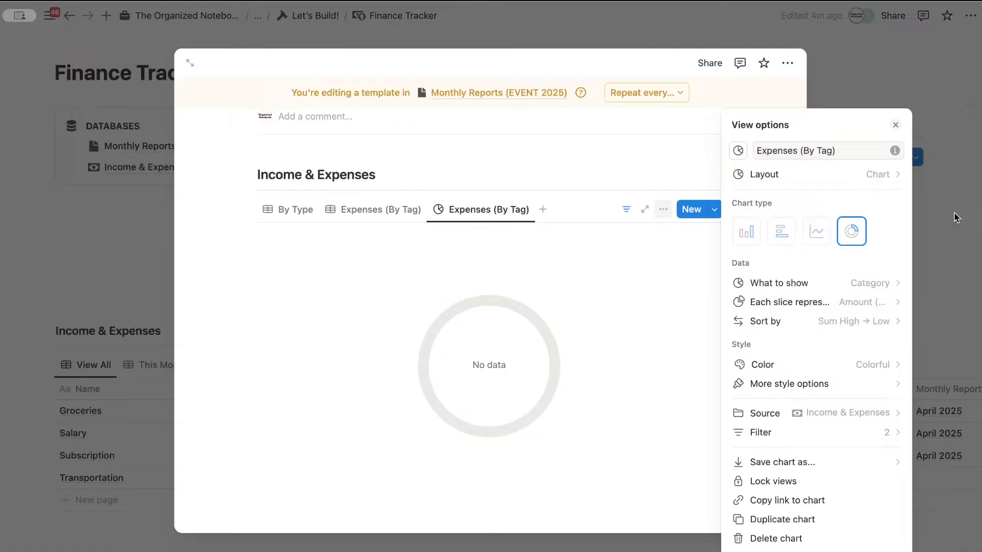
click(947, 231)
click(947, 232)
Step: Open the May 2025 page and apply the New Monthly Report template to it
click(662, 255)
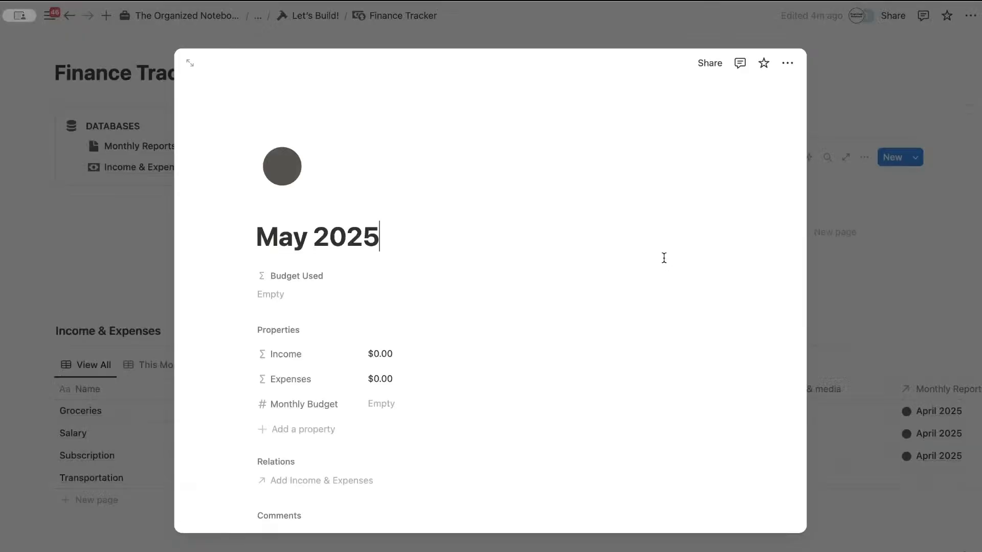
scroll(619, 307, down, 5)
click(310, 392)
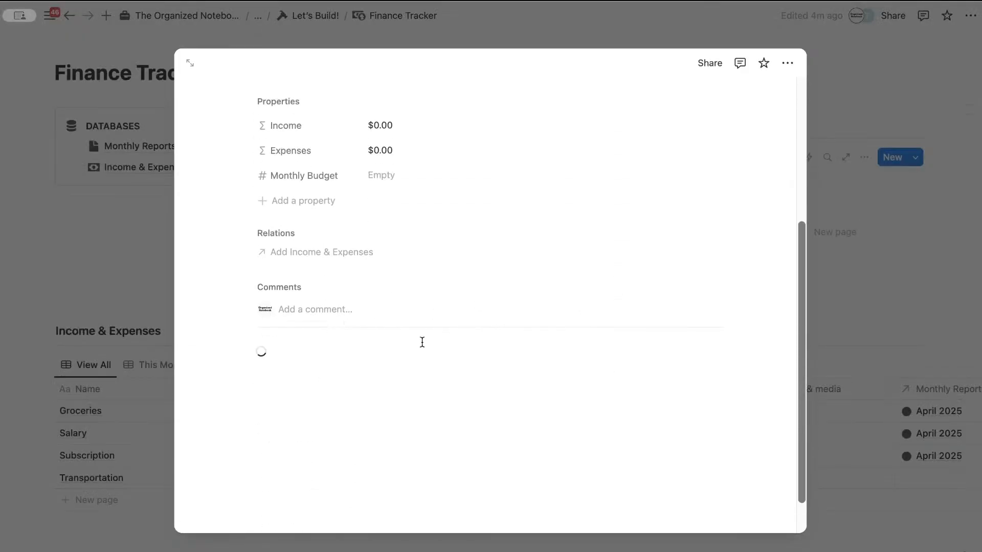
scroll(486, 326, down, 2)
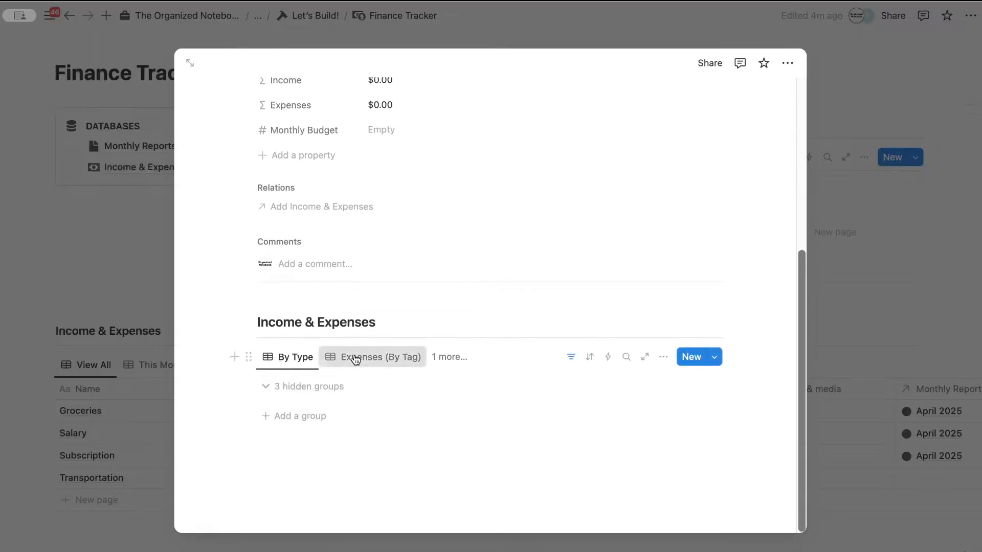
Step: Check the Expenses (By Tag) table and chart views on the May 2025 page
click(381, 357)
click(448, 357)
click(465, 451)
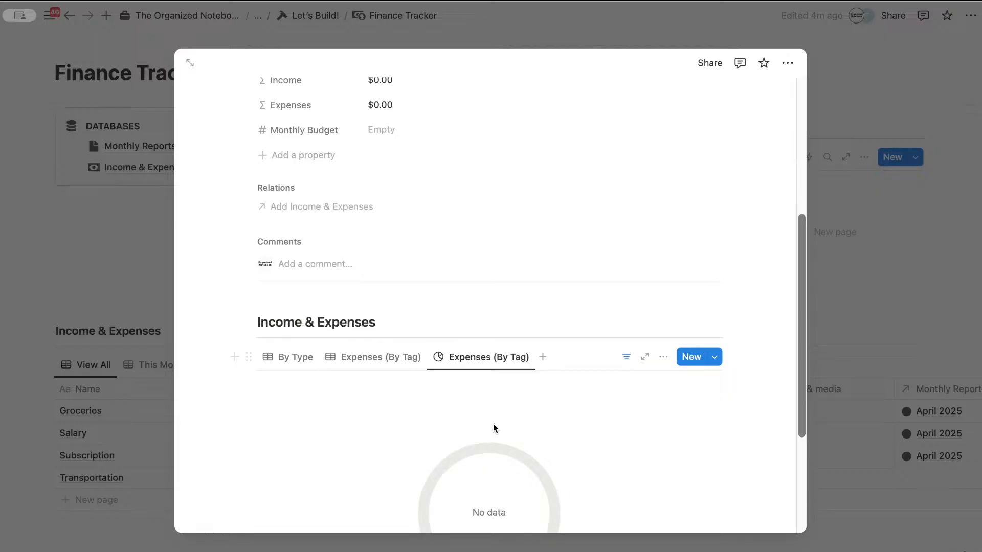
scroll(399, 423, down, 4)
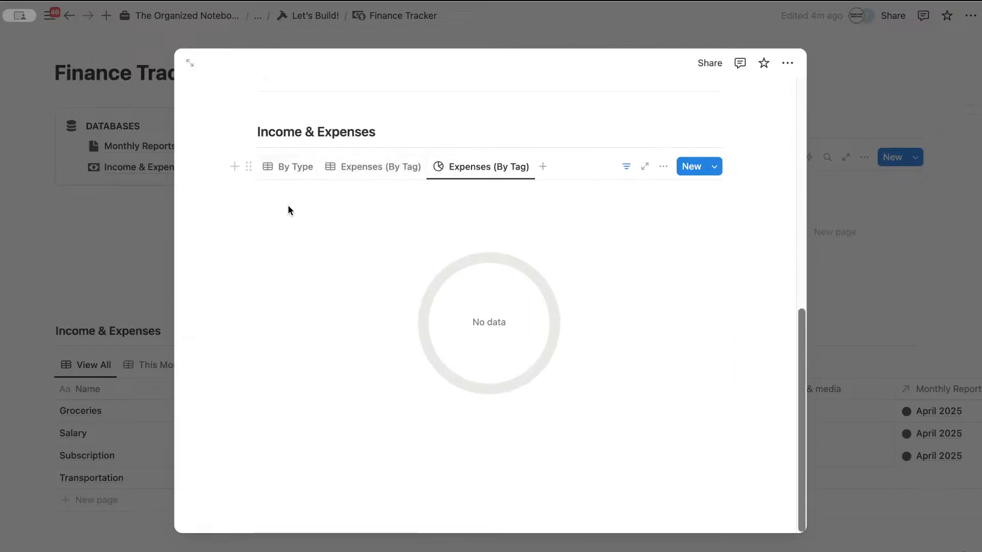
Step: Reveal the hidden groups in May 2025's By Type view and add a "Groceries" entry to the Expense group
click(287, 170)
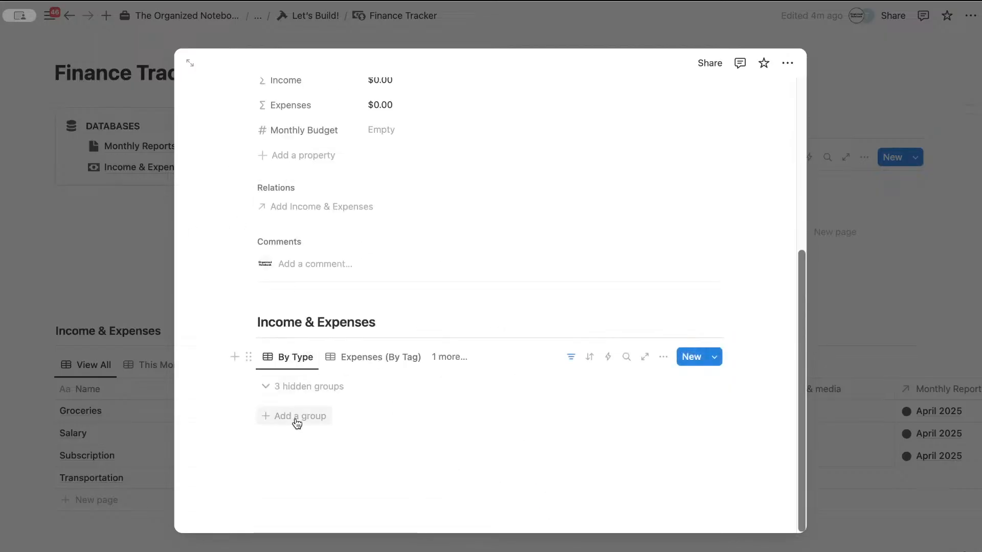
click(302, 387)
scroll(351, 300, down, 4)
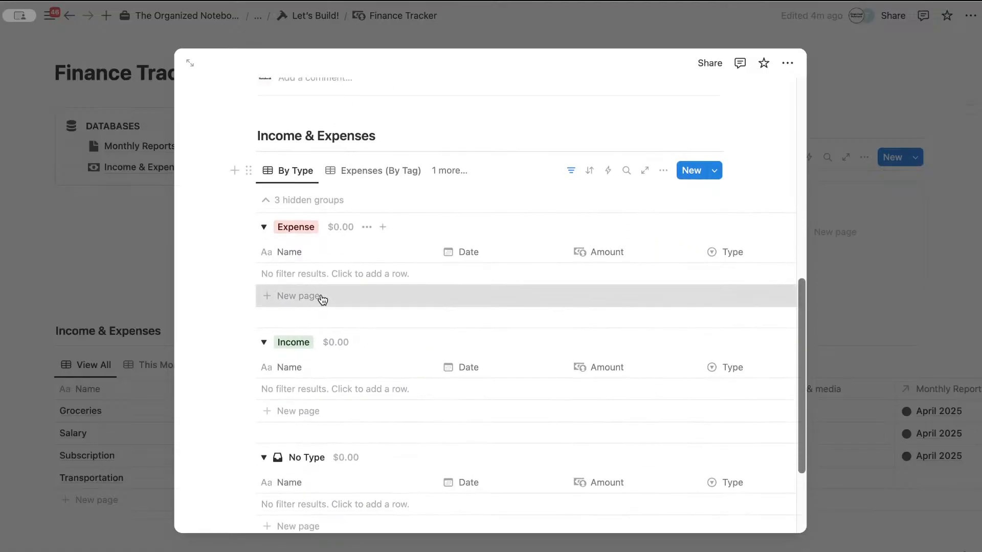
click(331, 300)
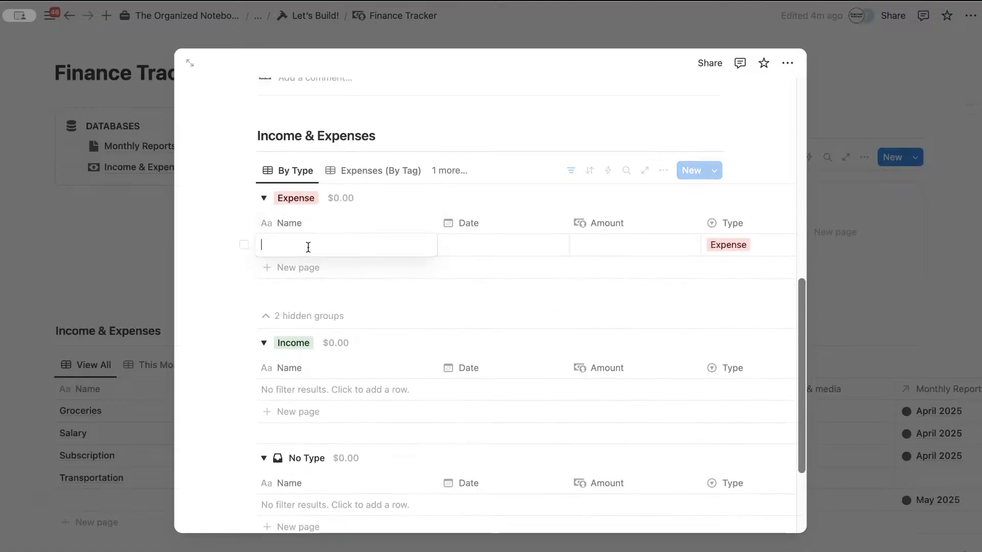
text(g)
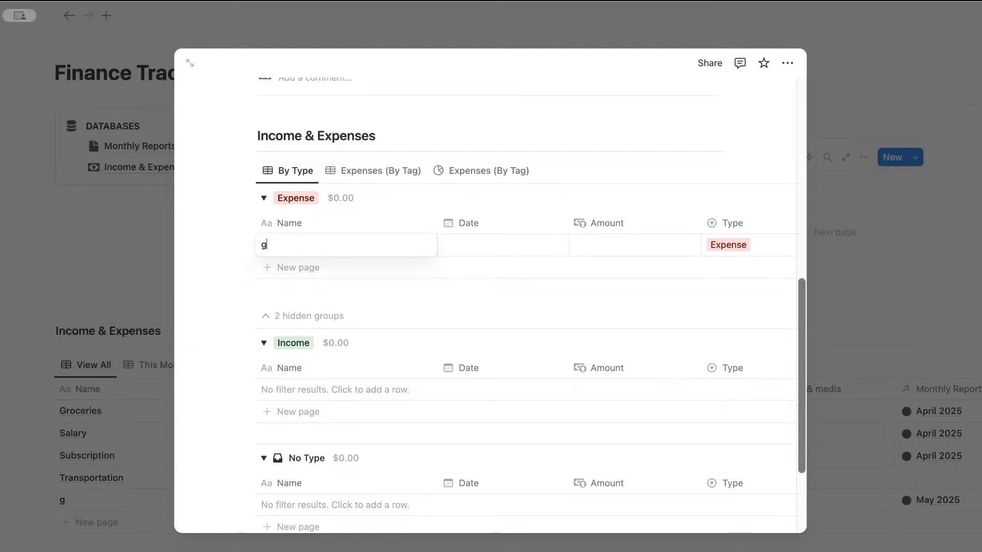
text(roceries)
key(Return)
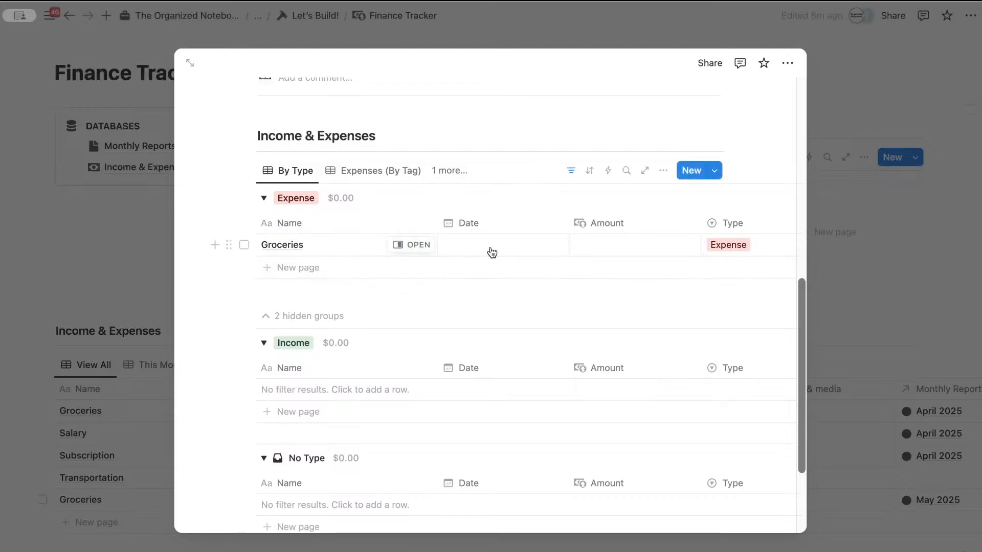
Step: Set the new Groceries entry's date to May 15, 2025 and its amount to 50
click(492, 247)
click(582, 283)
click(540, 366)
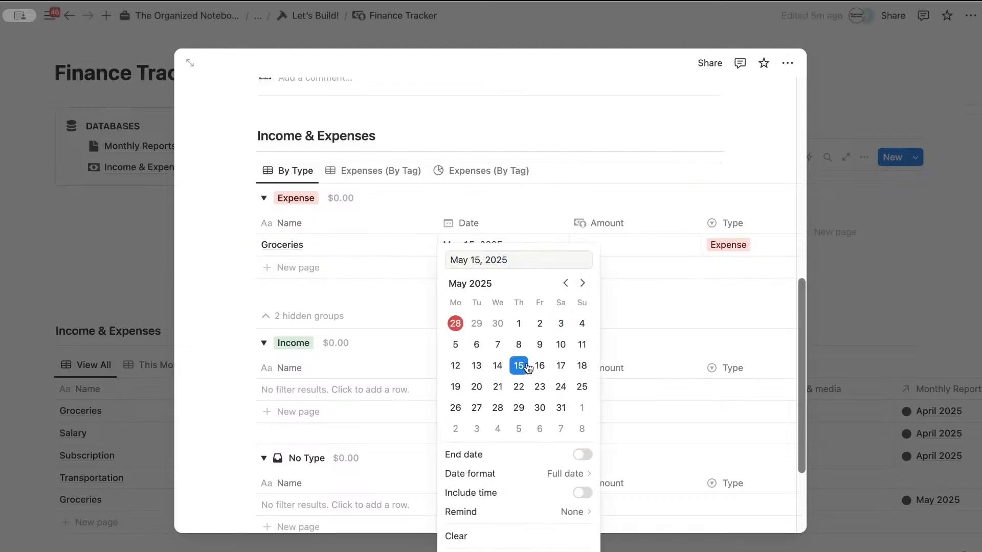
click(653, 244)
click(641, 249)
text(5)
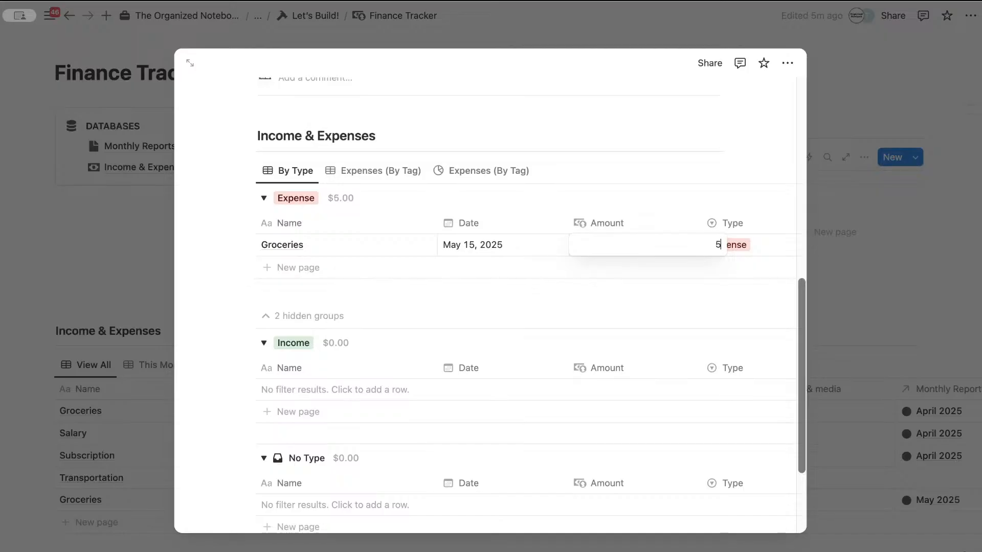
text(0)
key(Return)
Step: Set the new Groceries entry's category to Food and check its Monthly Reports relation
scroll(682, 278, right, 4)
click(663, 247)
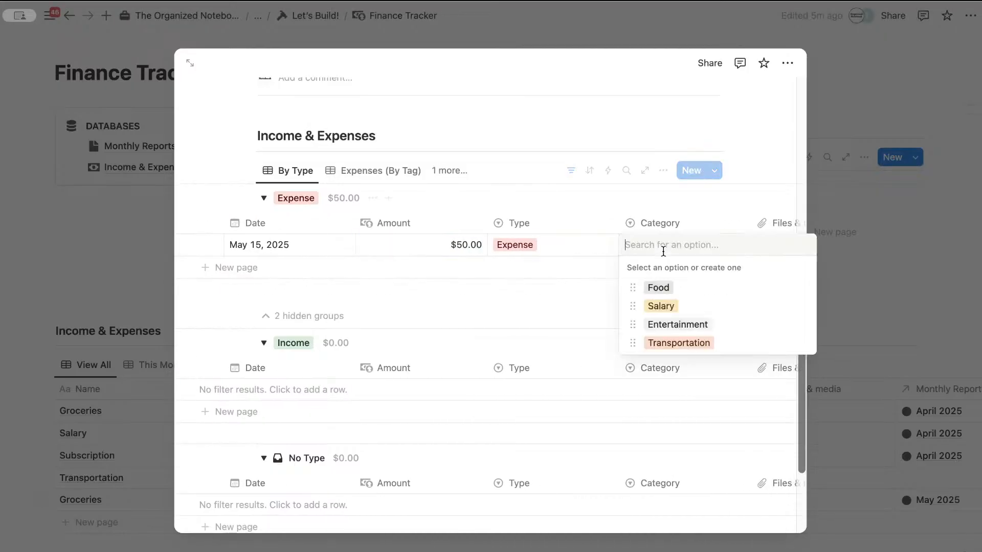
click(684, 287)
scroll(614, 250, right, 5)
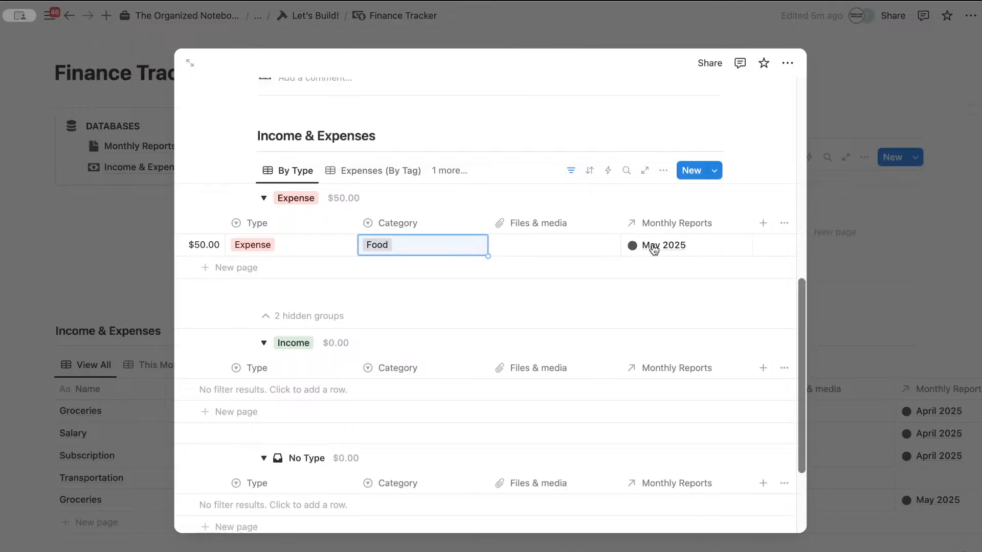
click(653, 248)
Step: Review the May 2025 page's properties and its Expenses (By Tag) chart and table views, and close the page
scroll(651, 245, down, 5)
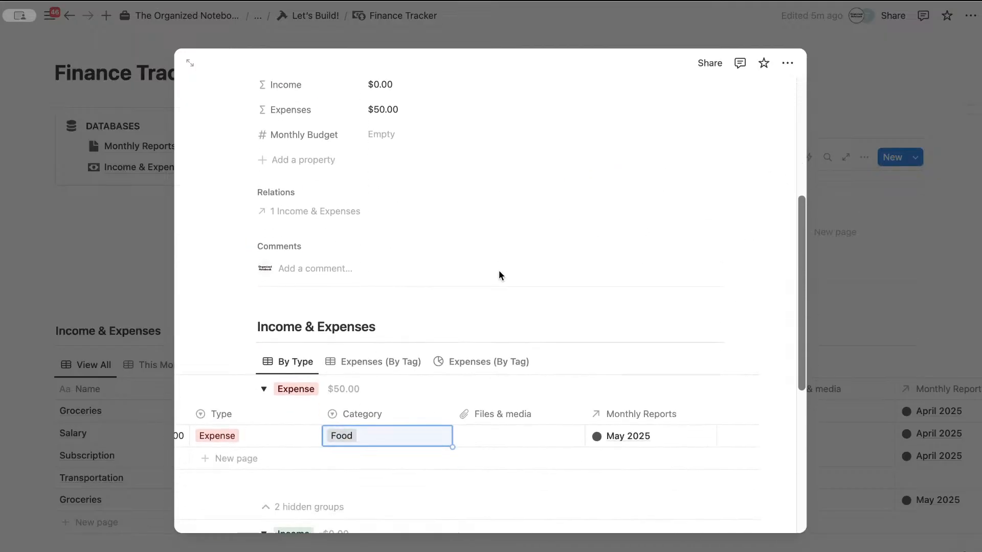
scroll(499, 275, down, 2)
click(447, 297)
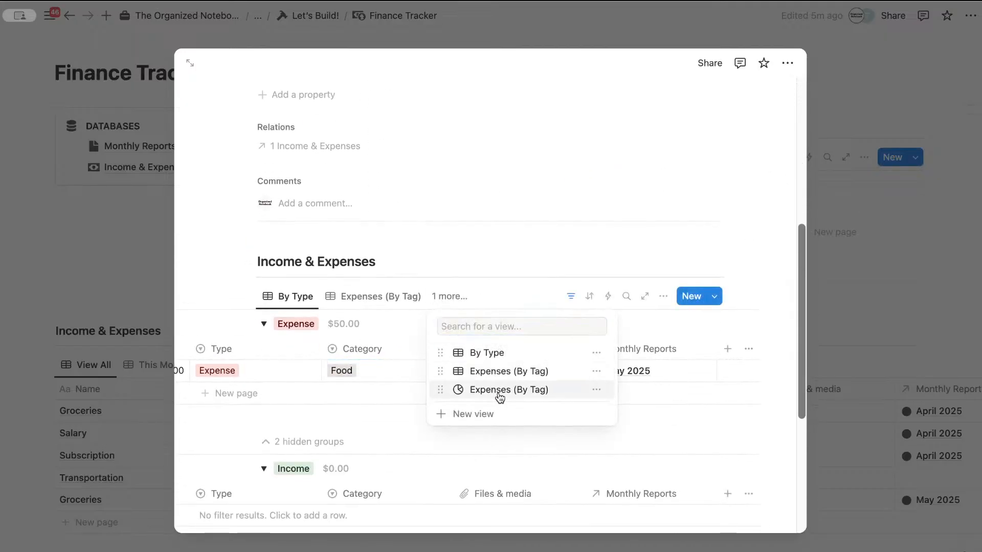
click(499, 392)
scroll(504, 386, down, 2)
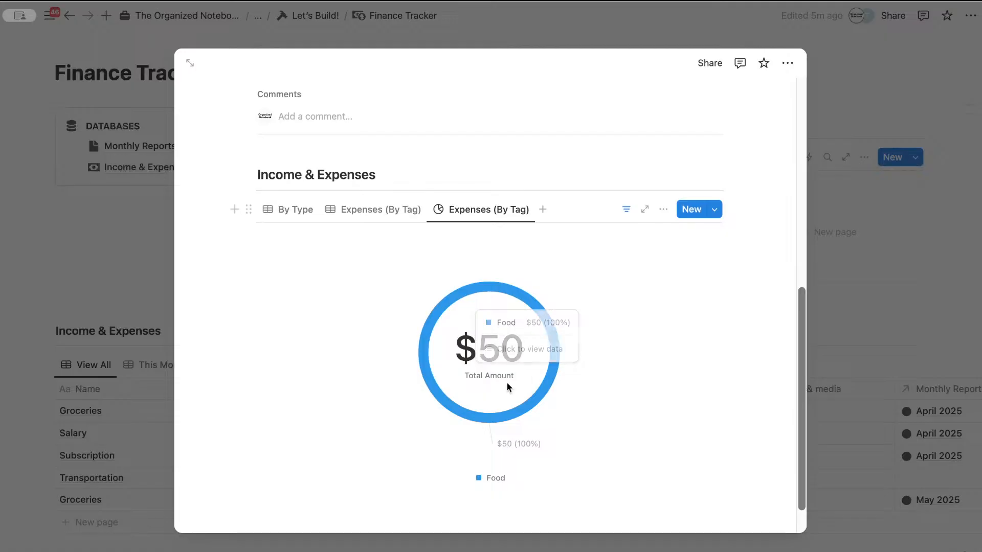
click(387, 215)
click(859, 277)
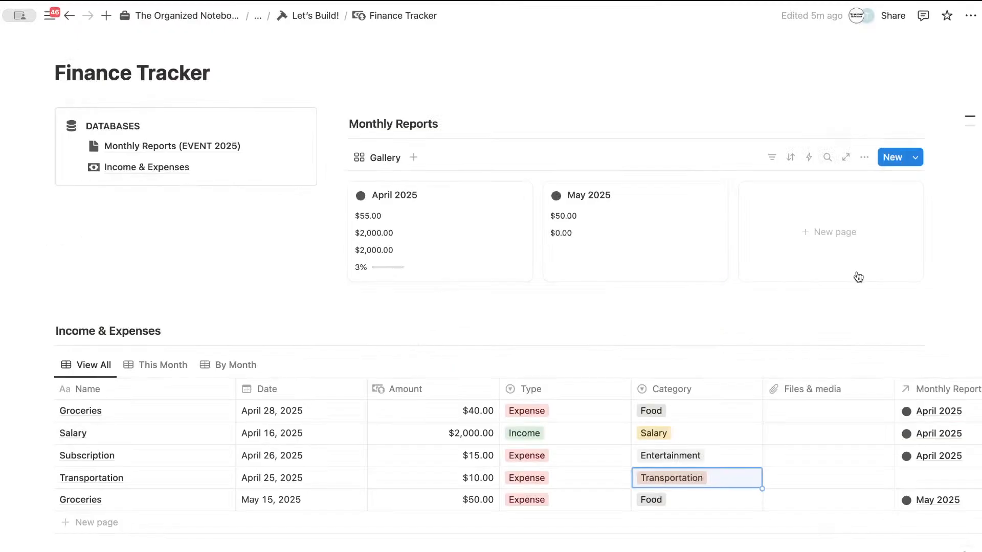
Step: Look over the finished Finance Tracker page and open the ULTIMATE Personal Finance Tracker (Preview Version) from the Let's Build! page
scroll(586, 293, down, 2)
scroll(587, 296, up, 2)
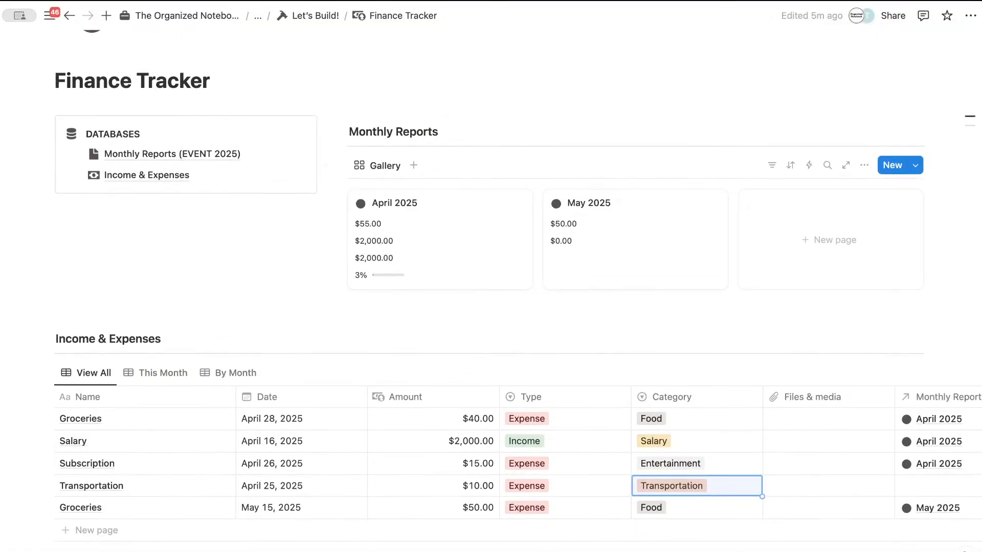
scroll(279, 237, up, 4)
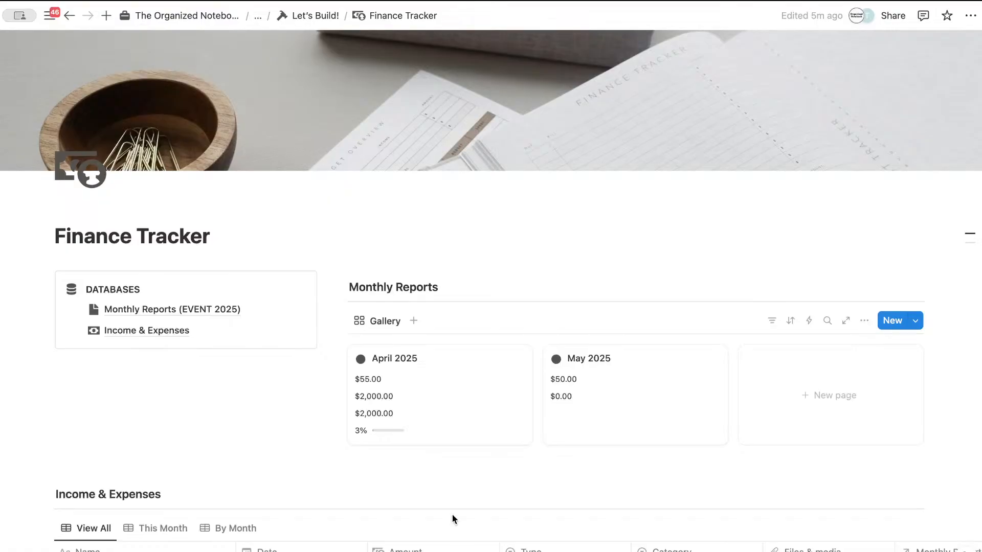
scroll(452, 514, down, 5)
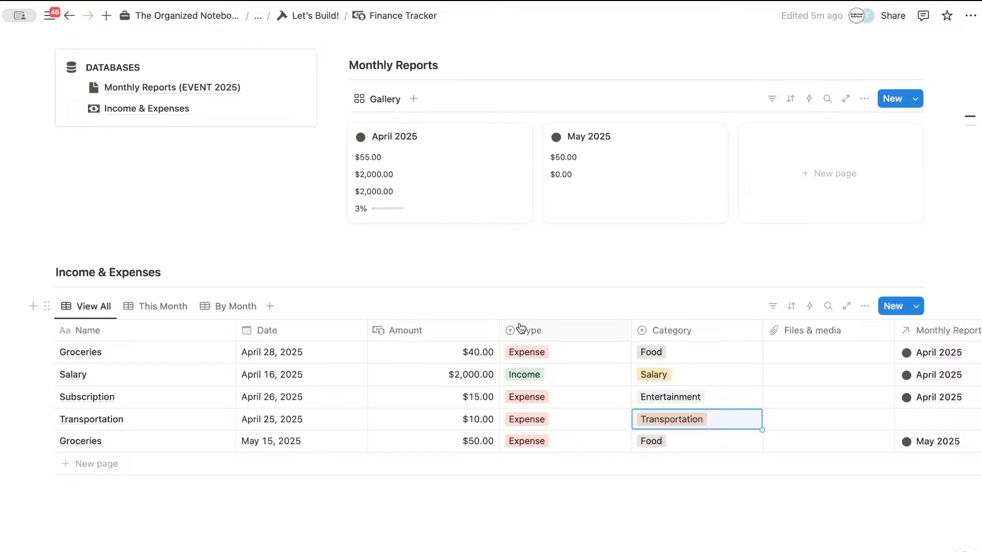
scroll(466, 250, up, 5)
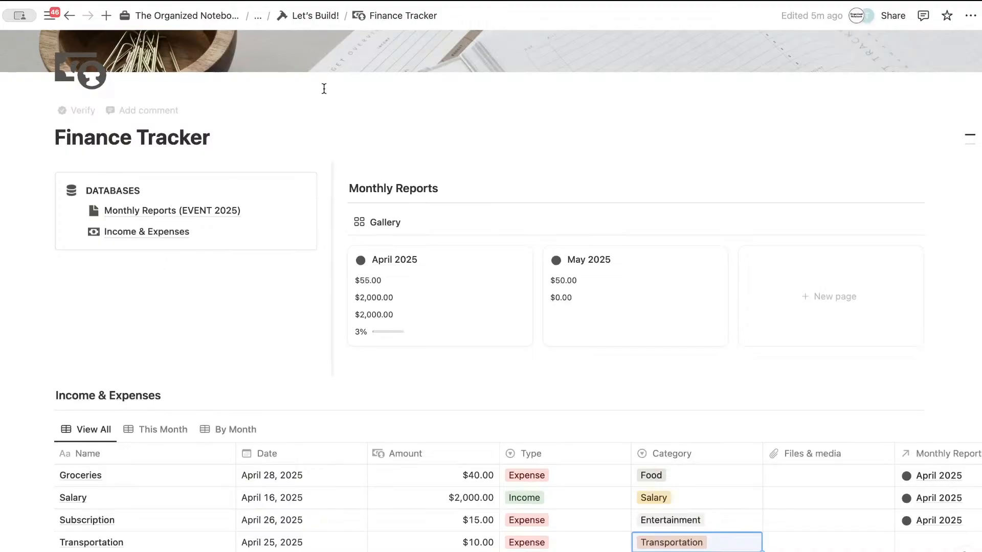
click(306, 17)
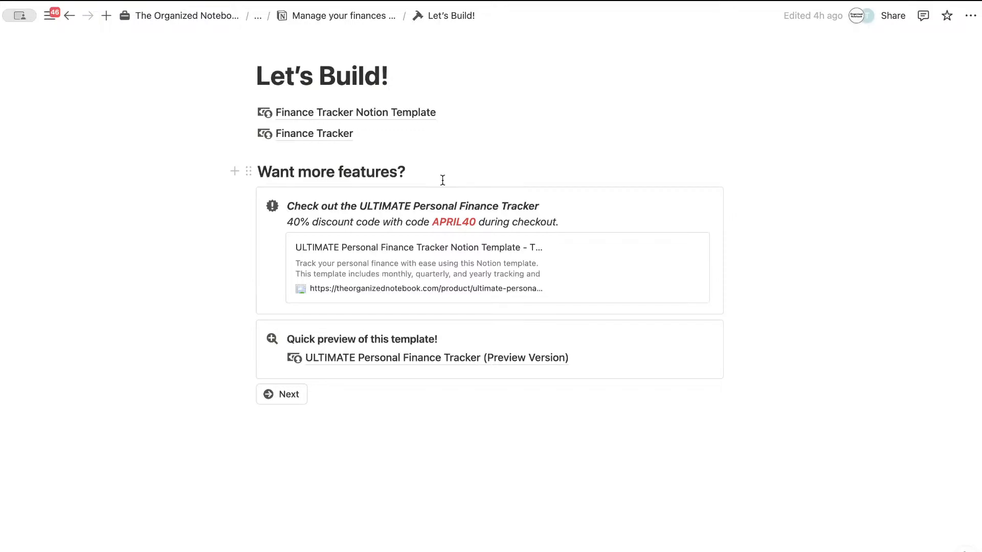
click(391, 363)
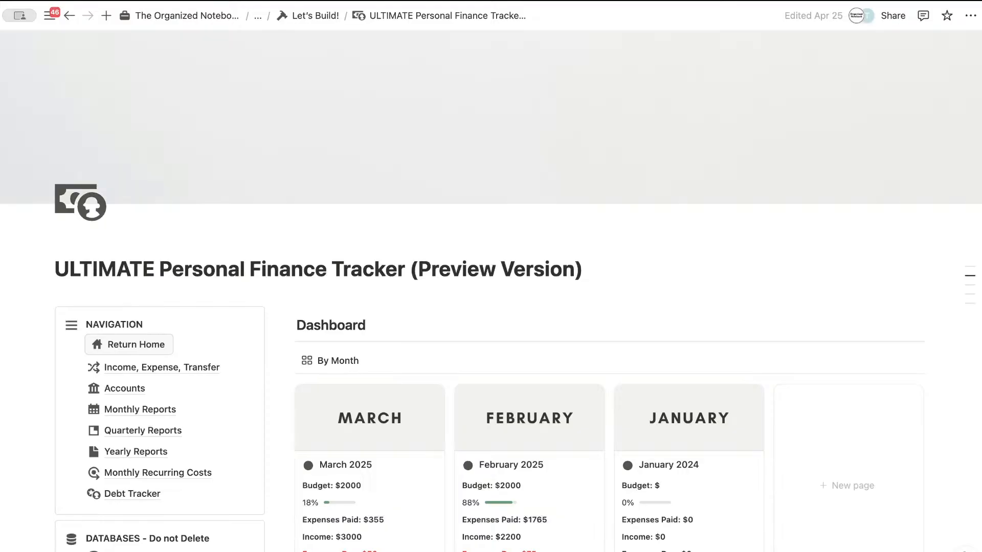
Step: Examine the preview tracker's monthly dashboard, its Income, Expenses, Transfer and Accounts sections, and the navigation links
scroll(258, 311, down, 4)
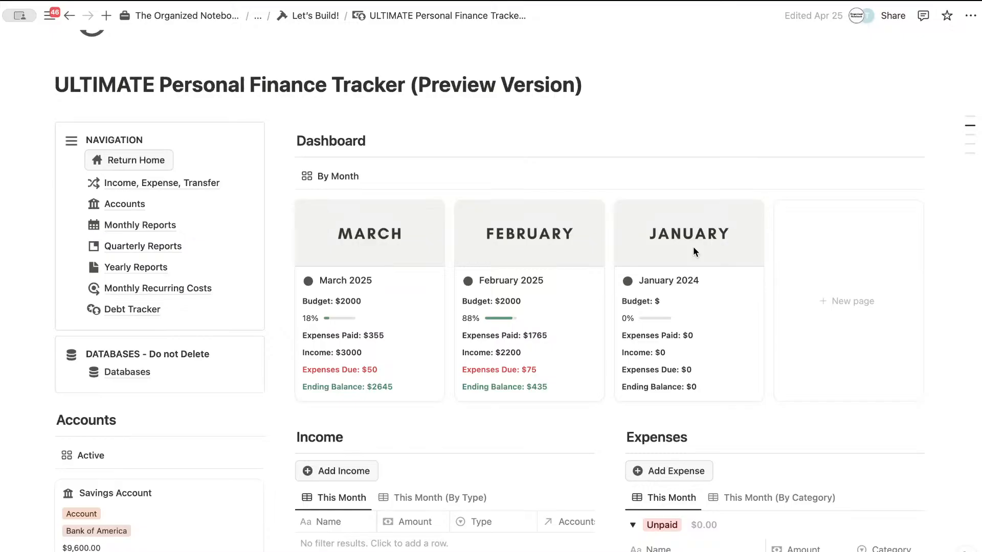
scroll(658, 247, down, 1)
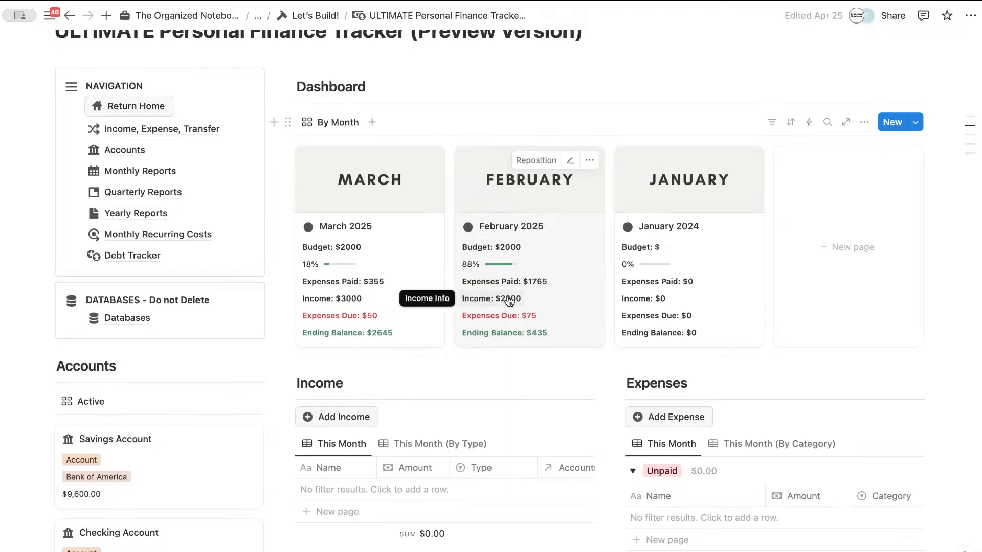
scroll(522, 333, down, 2)
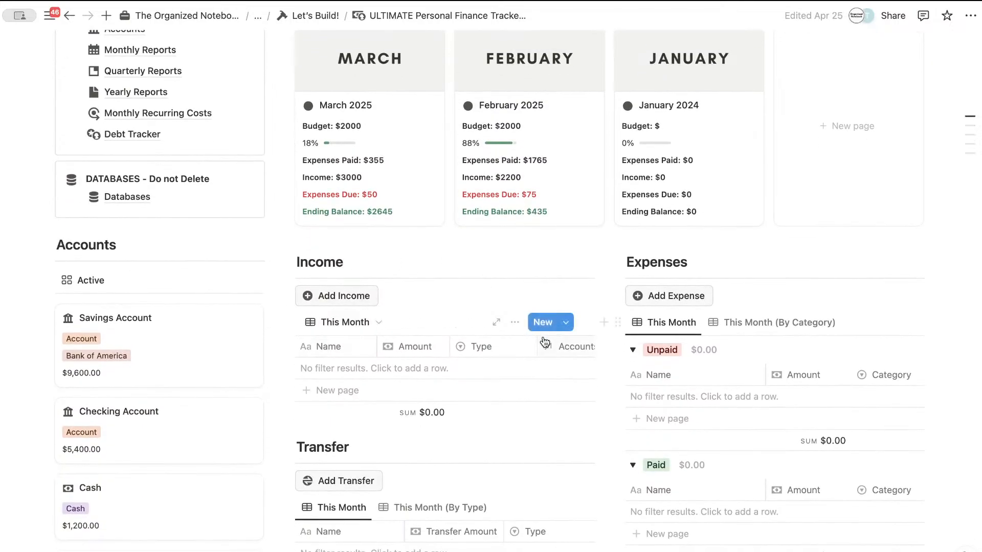
scroll(542, 342, down, 3)
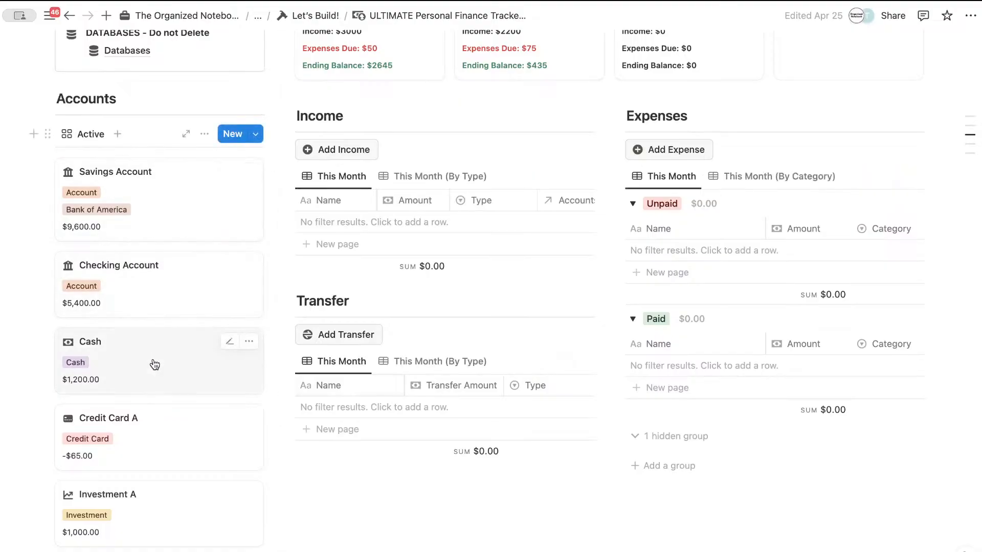
scroll(154, 364, up, 10)
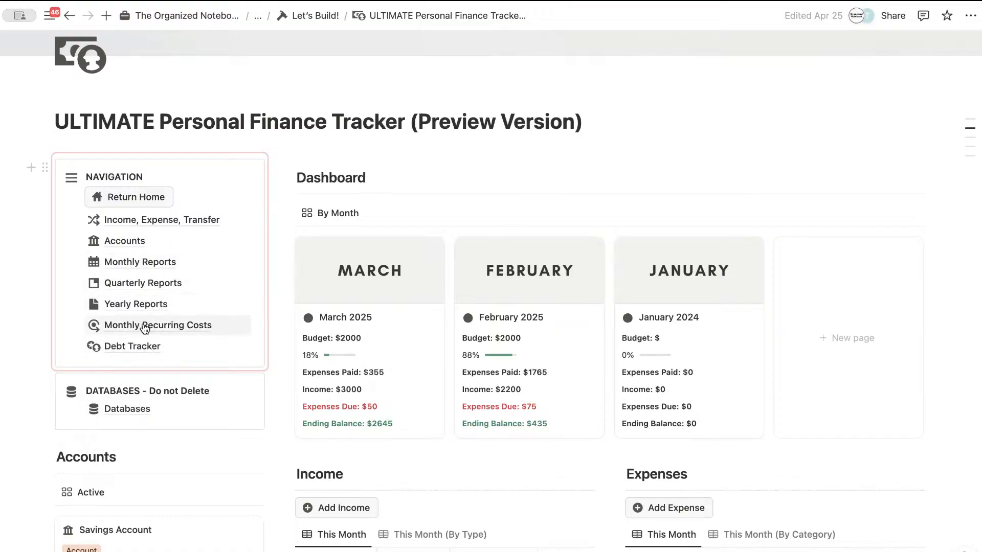
mouse_move(137, 350)
scroll(384, 291, down, 2)
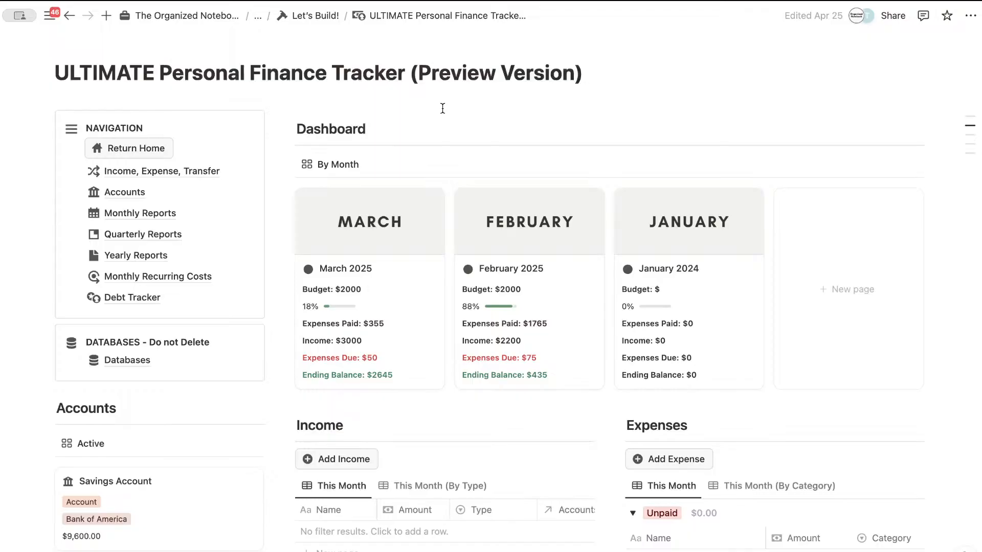
Step: Return to the Let's Build! page and reopen the ULTIMATE Personal Finance Tracker preview at its dashboard
click(318, 16)
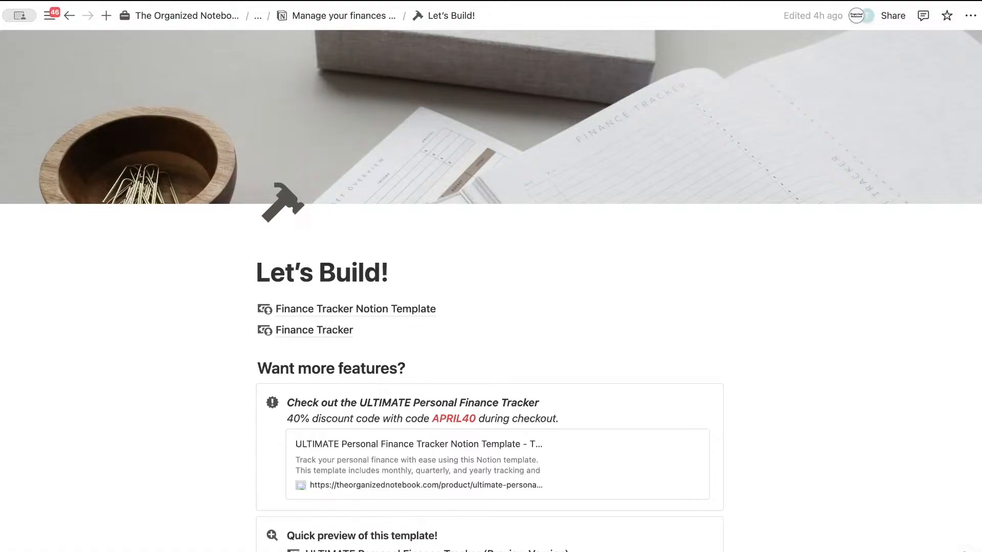
scroll(100, 360, down, 5)
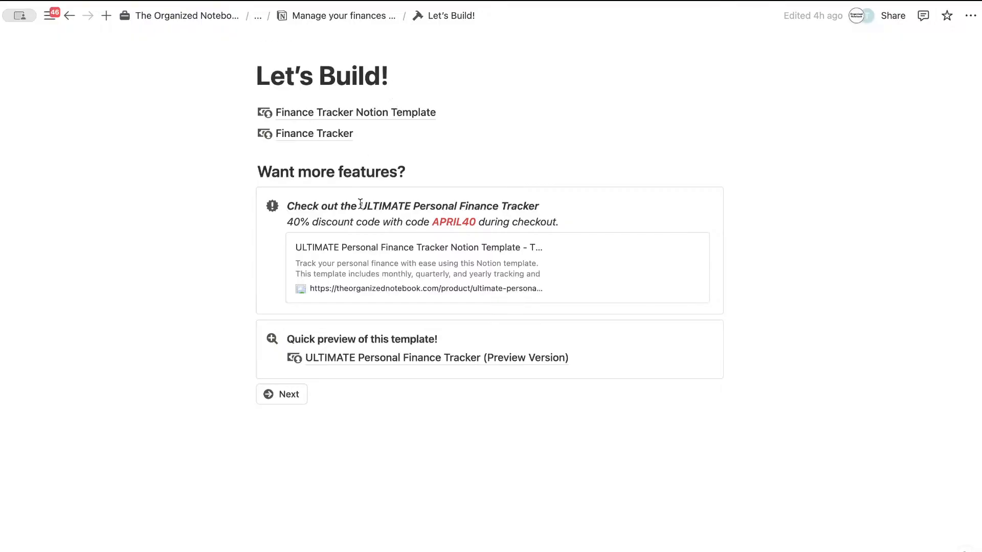
click(366, 358)
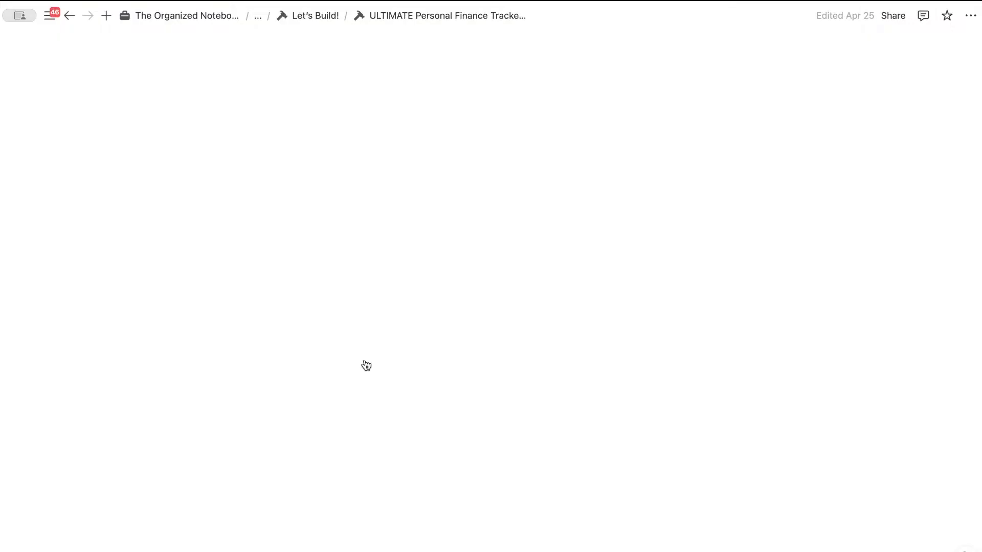
scroll(323, 184, down, 1)
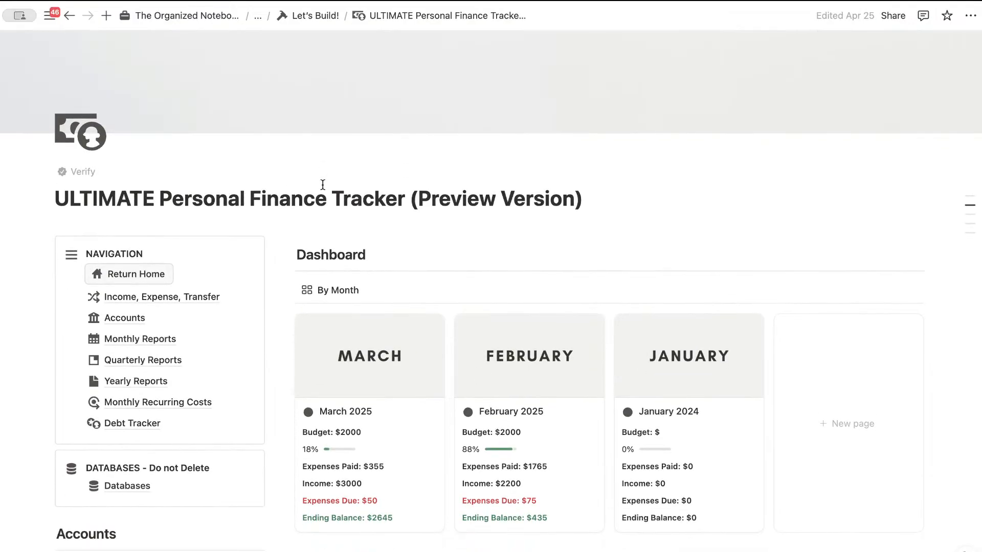
scroll(435, 190, down, 5)
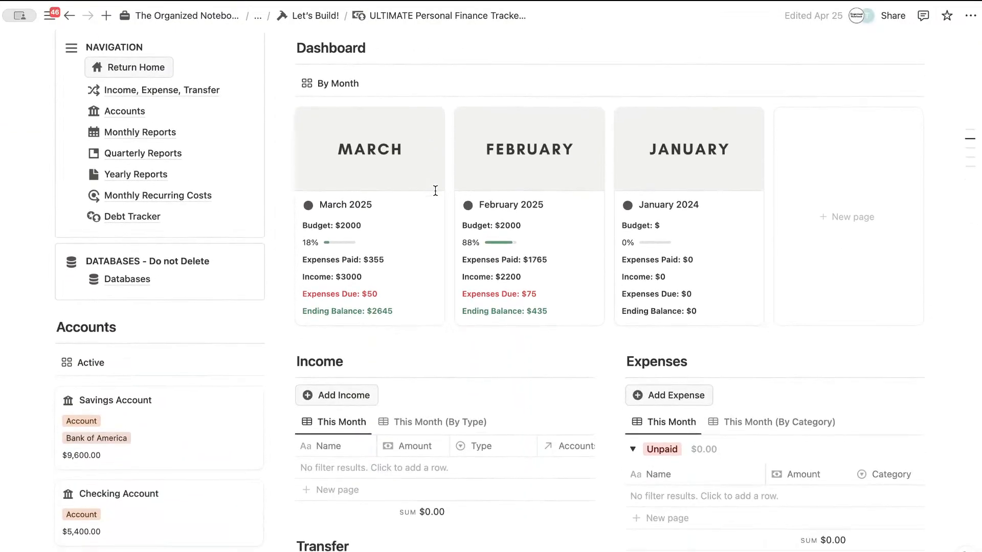
Step: Open the March 2025 report from the dashboard and examine its properties and its Unpaid and Paid expense groups
click(421, 253)
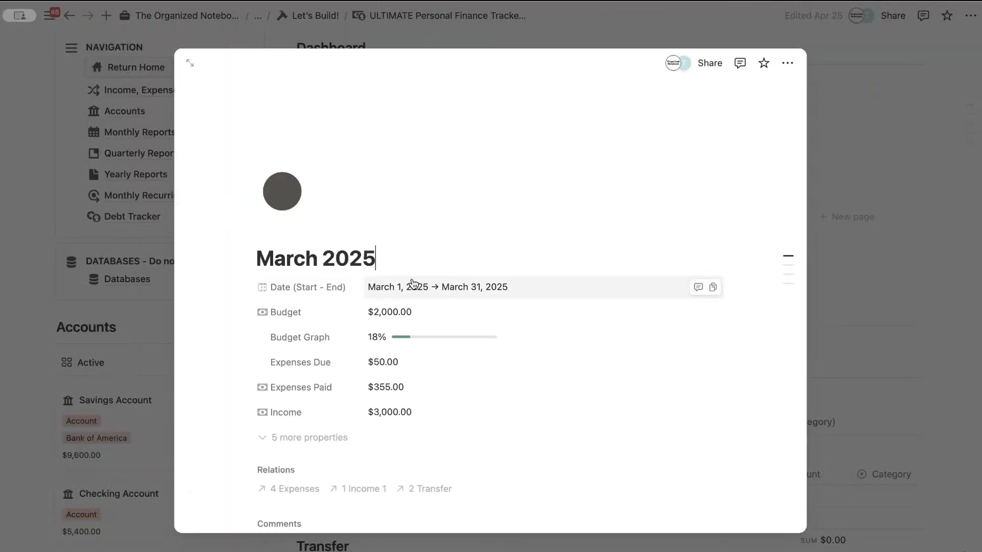
scroll(409, 256, down, 5)
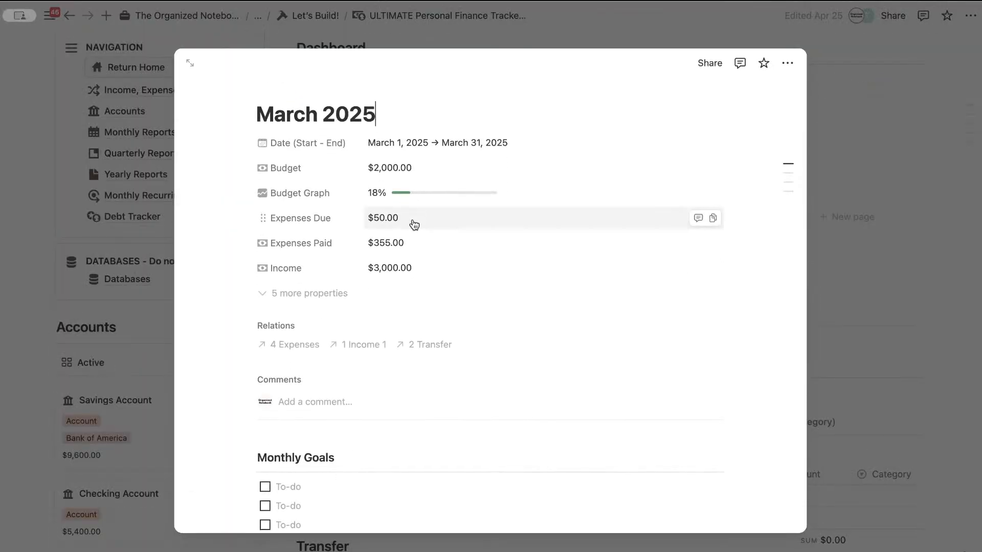
scroll(438, 238, down, 10)
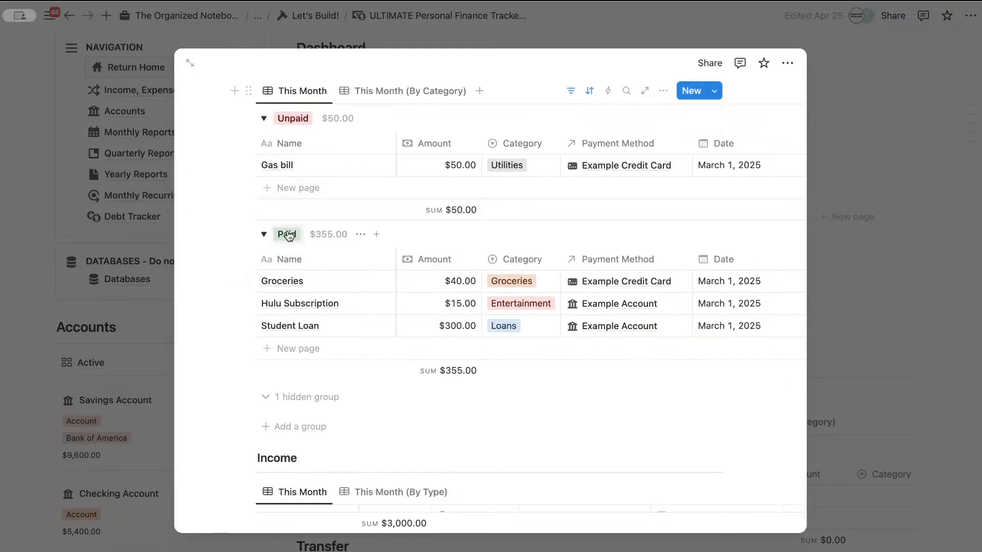
scroll(293, 121, up, 2)
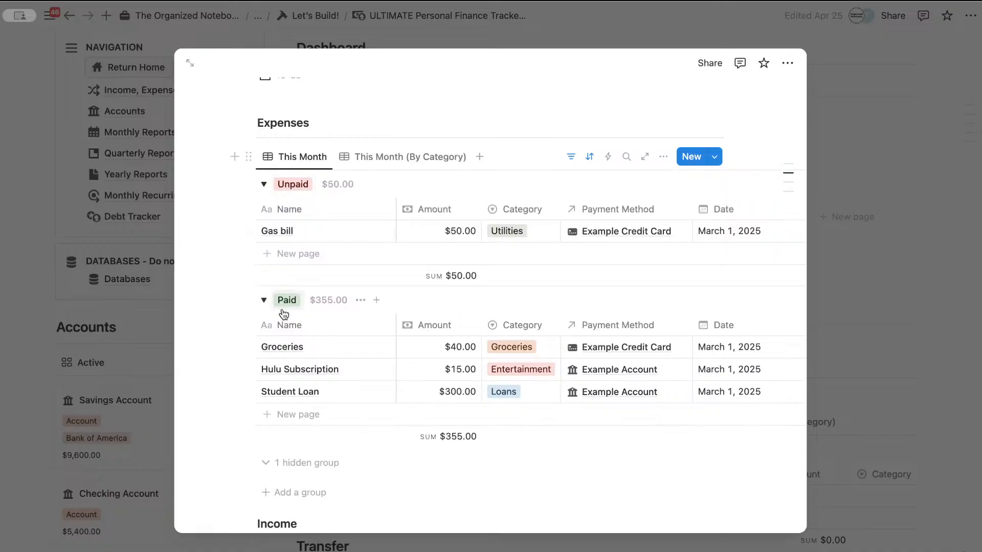
scroll(284, 313, up, 10)
scroll(324, 373, down, 1)
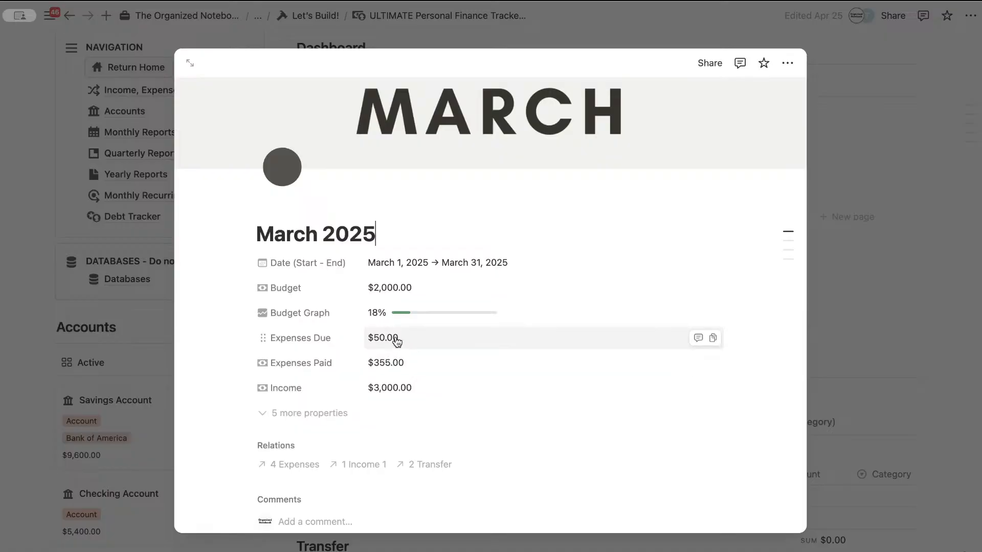
Step: Examine the payment method, date and monthly tracker columns in the March 2025 Expenses table
scroll(397, 341, down, 5)
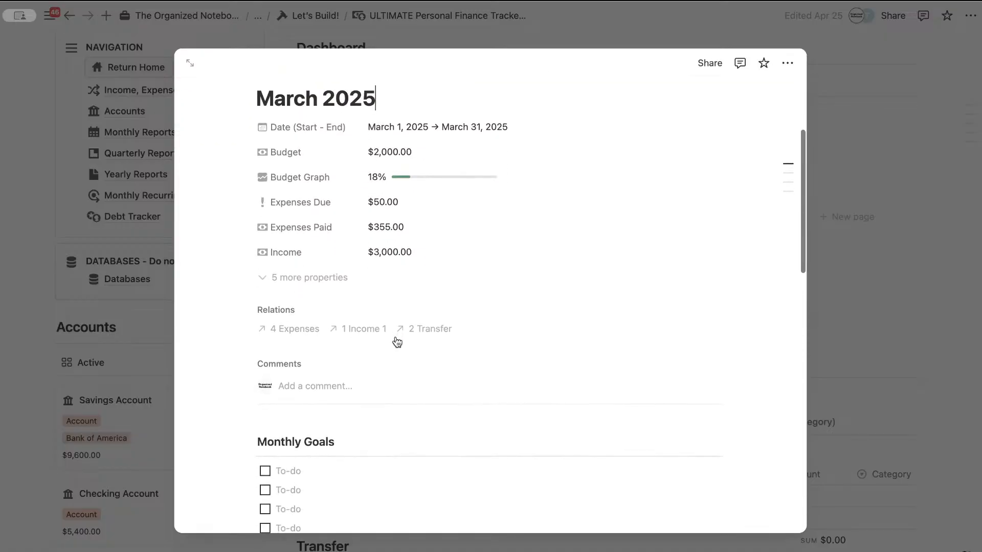
scroll(396, 341, down, 10)
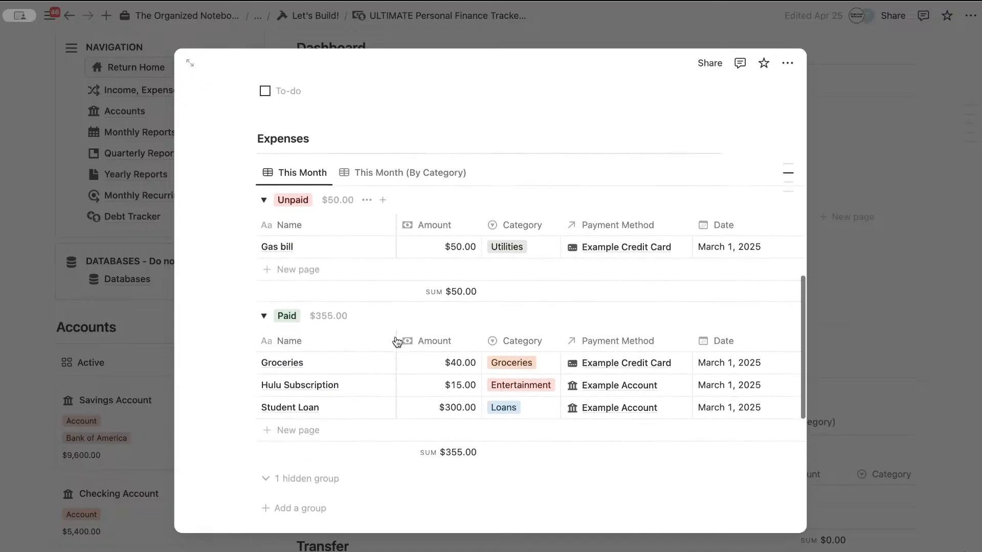
scroll(397, 341, down, 1)
scroll(381, 244, right, 4)
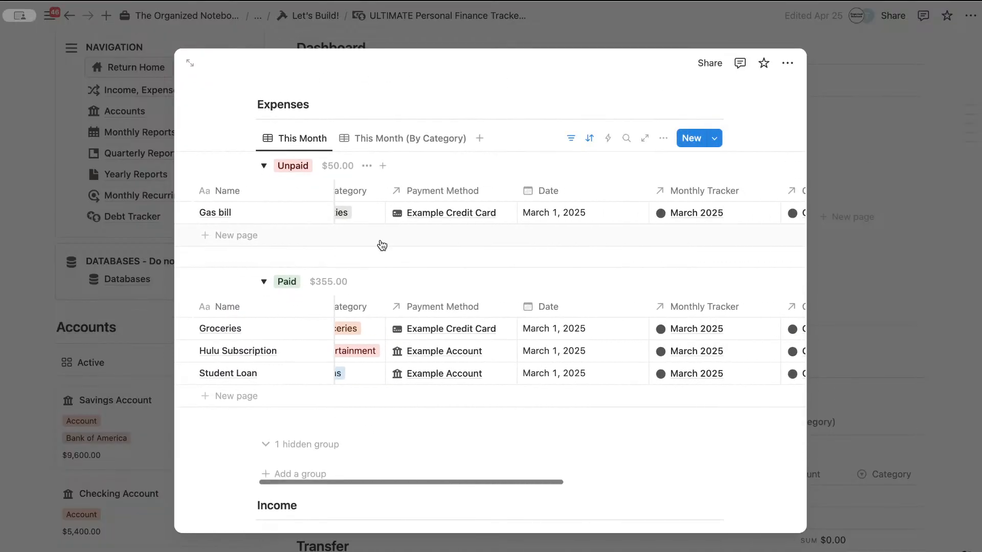
scroll(382, 246, right, 1)
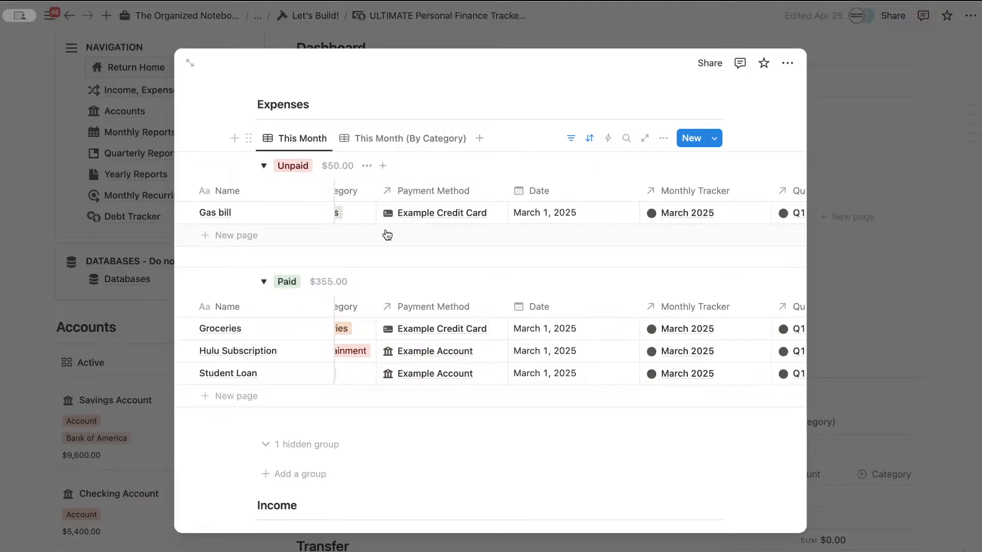
Step: Inspect the formula behind March 2025's Expenses Due property and close it without editing
scroll(361, 216, up, 10)
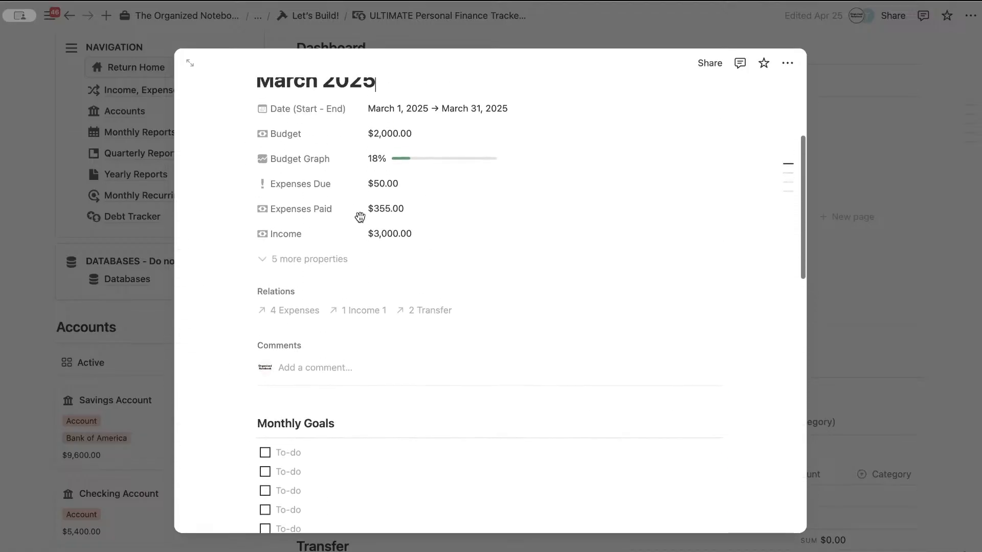
click(415, 187)
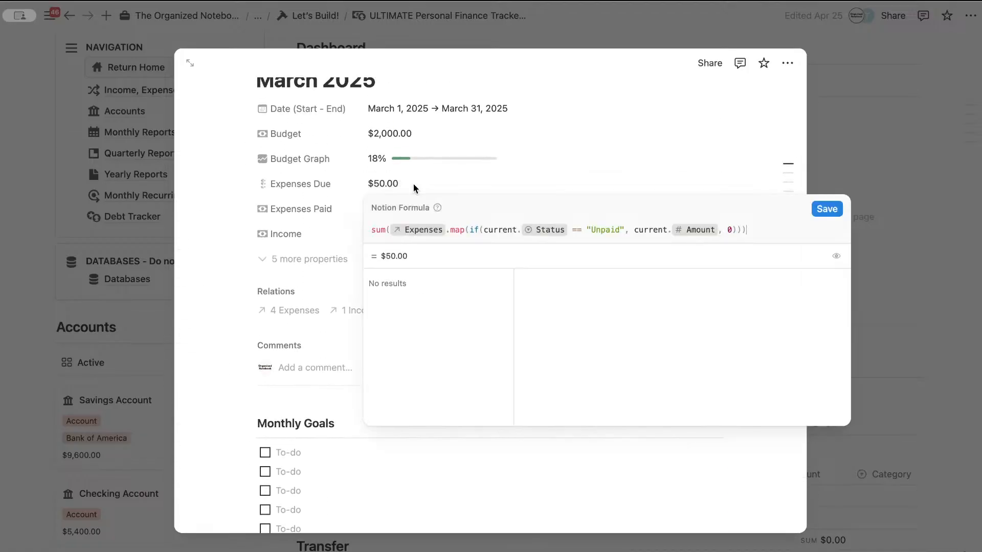
key(Escape)
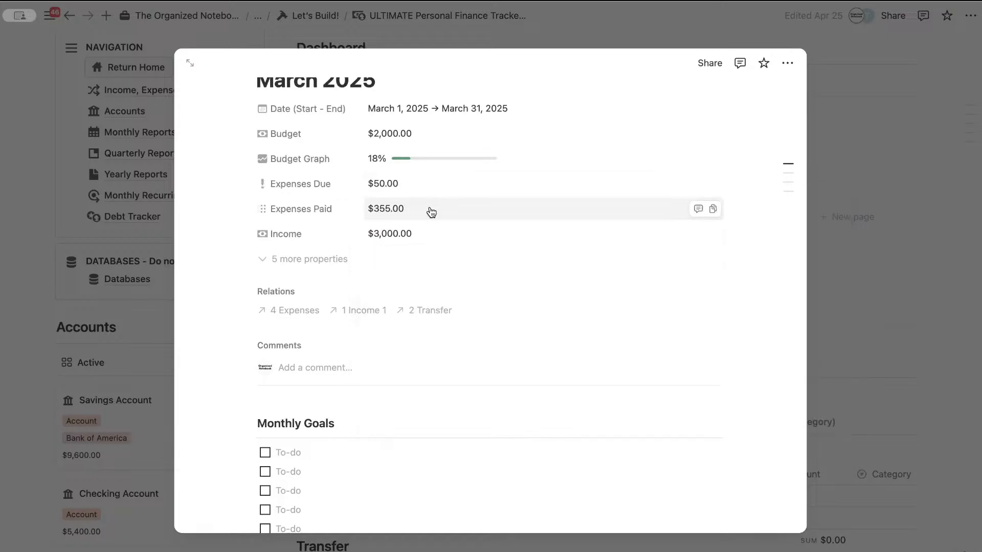
Step: Inspect the formulas behind March 2025's Expenses Paid and Income properties without editing, and close the report
click(430, 210)
key(Escape)
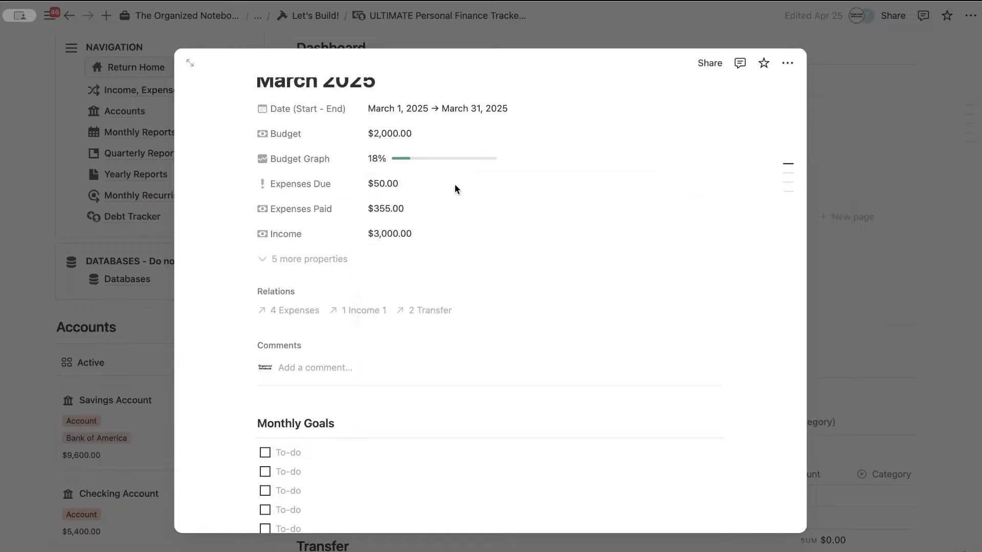
click(430, 243)
key(Escape)
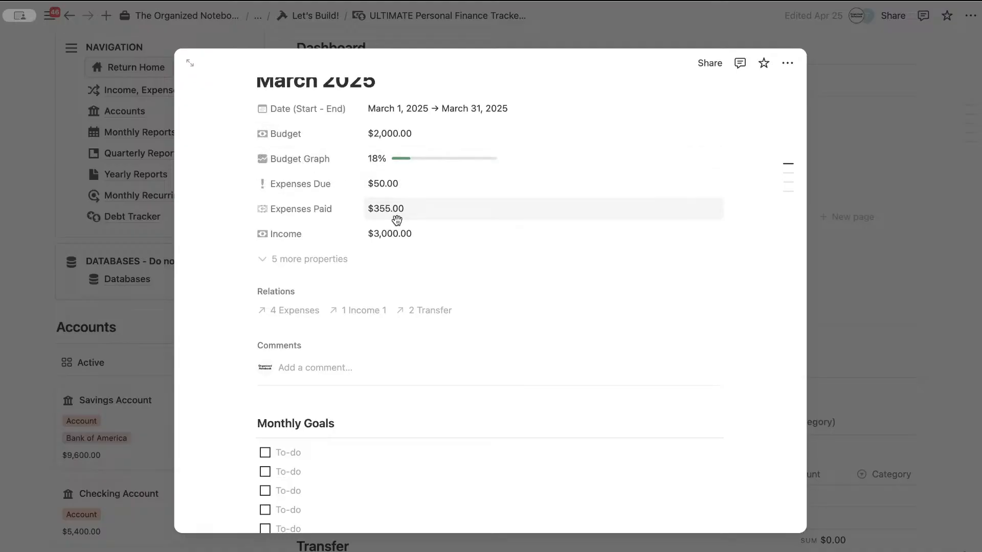
click(151, 245)
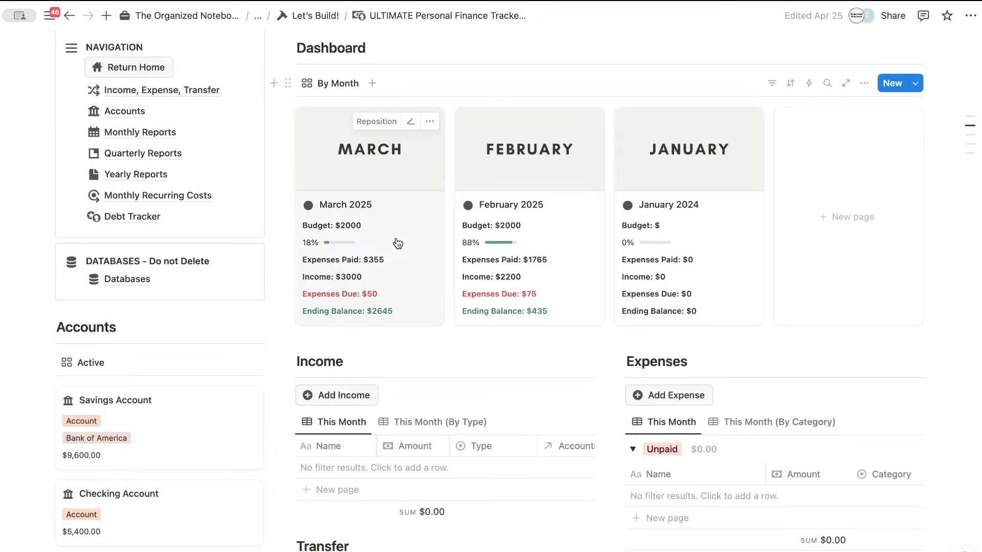
Step: Reopen the March 2025 report from the dashboard, review its Monthly Goals and Expenses sections, and close it
click(407, 280)
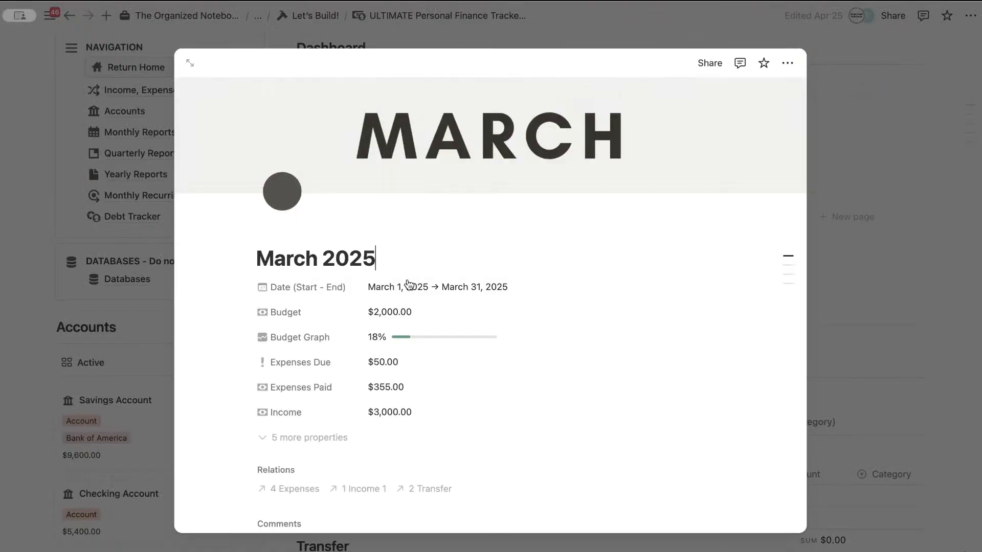
scroll(408, 280, down, 10)
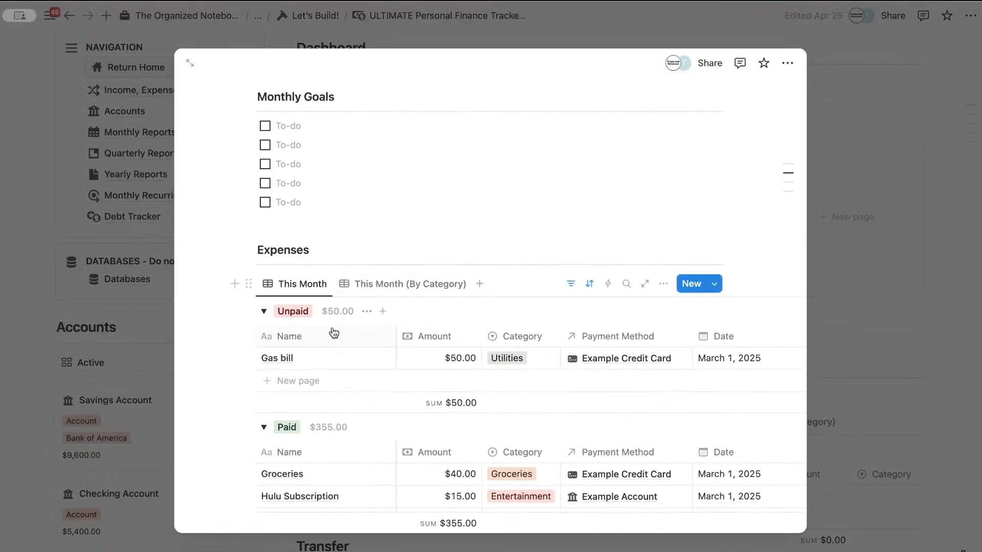
click(134, 322)
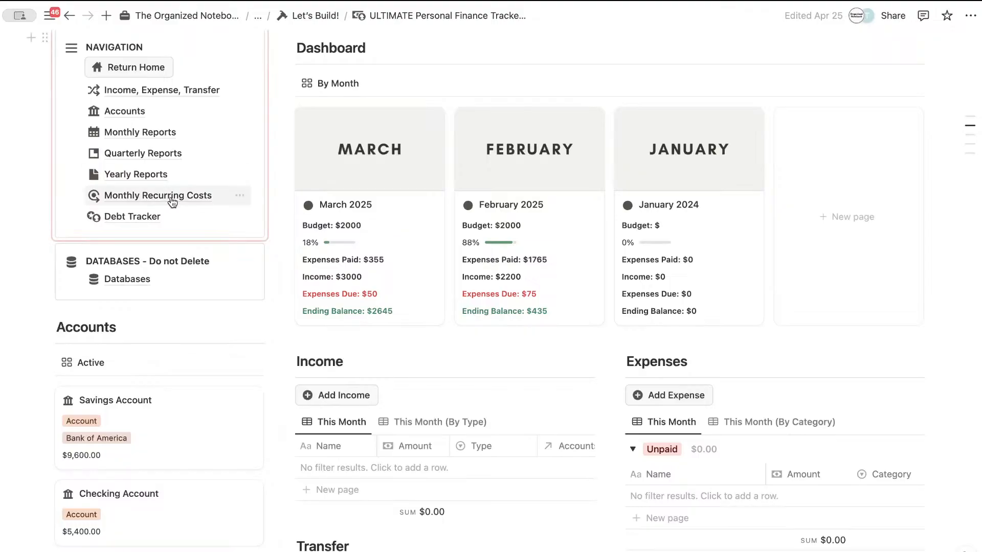
Step: Open the Monthly Recurring Costs page and inspect the Due This Month formula in the Student Loan Payment record without editing
click(150, 197)
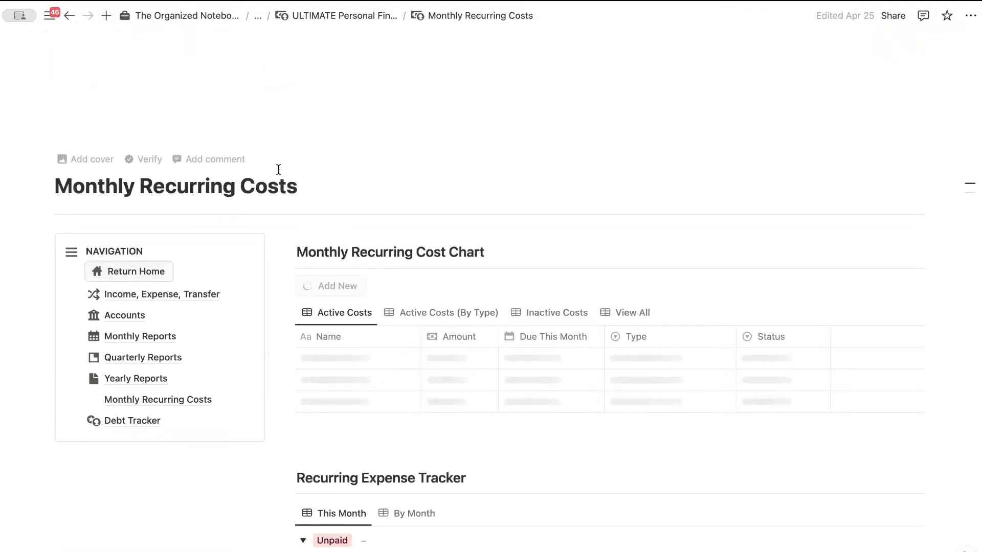
scroll(410, 136, down, 5)
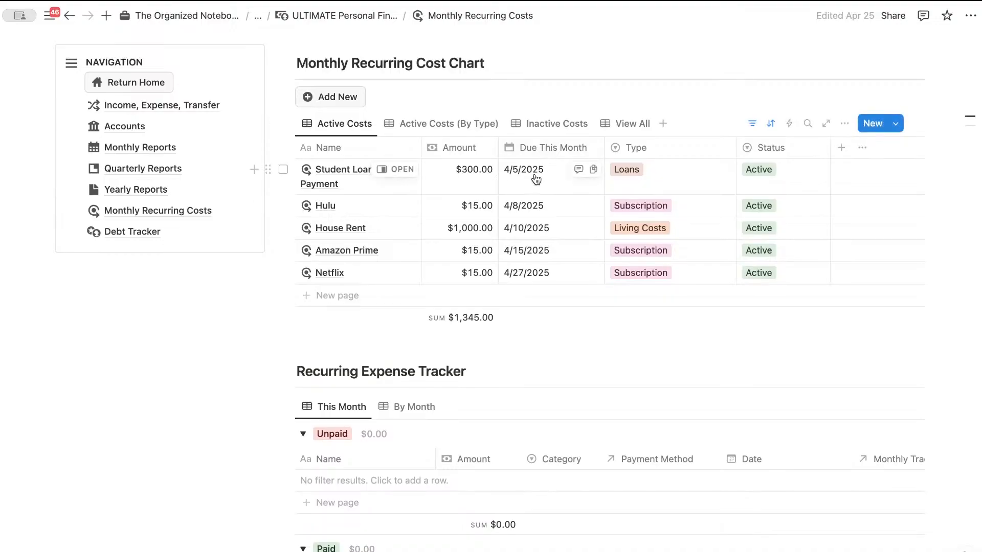
click(403, 169)
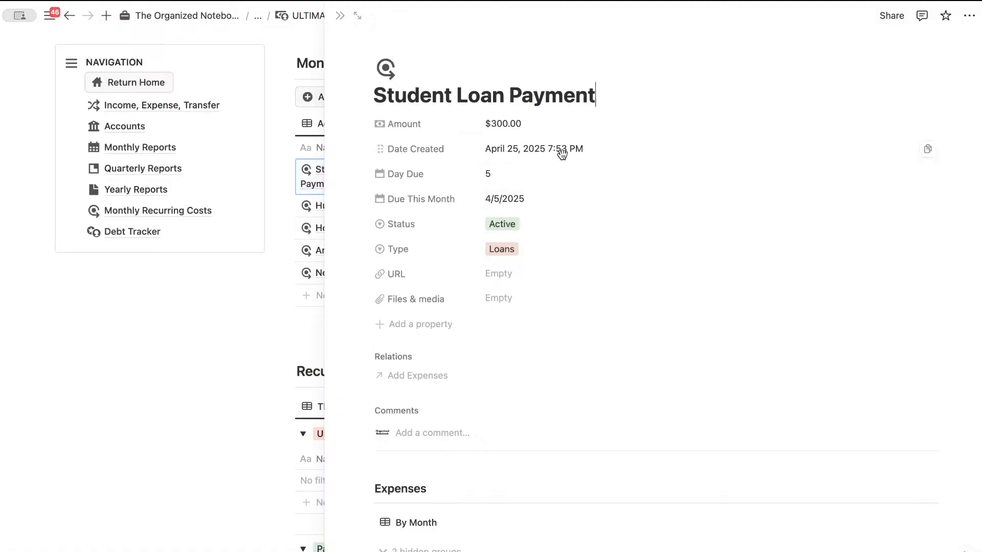
click(537, 201)
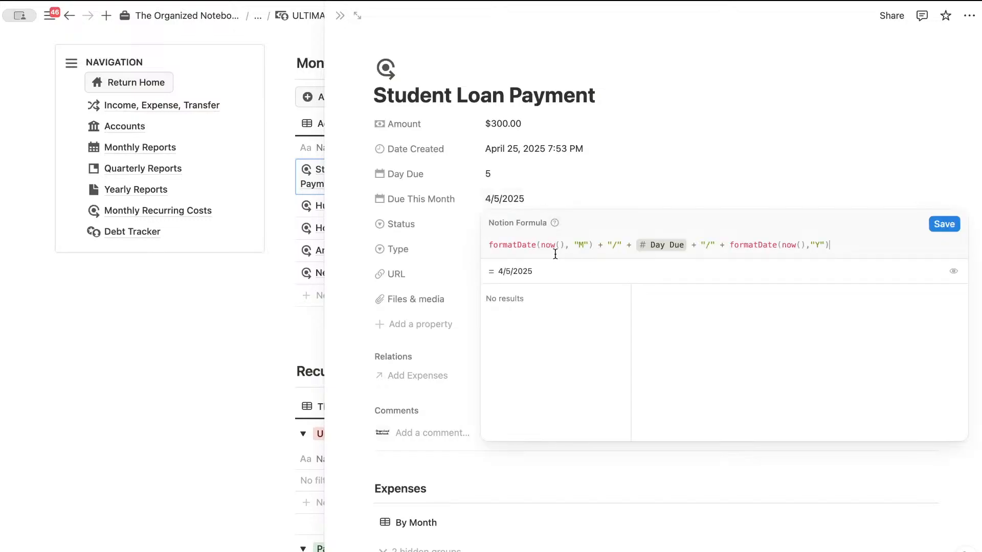
click(631, 186)
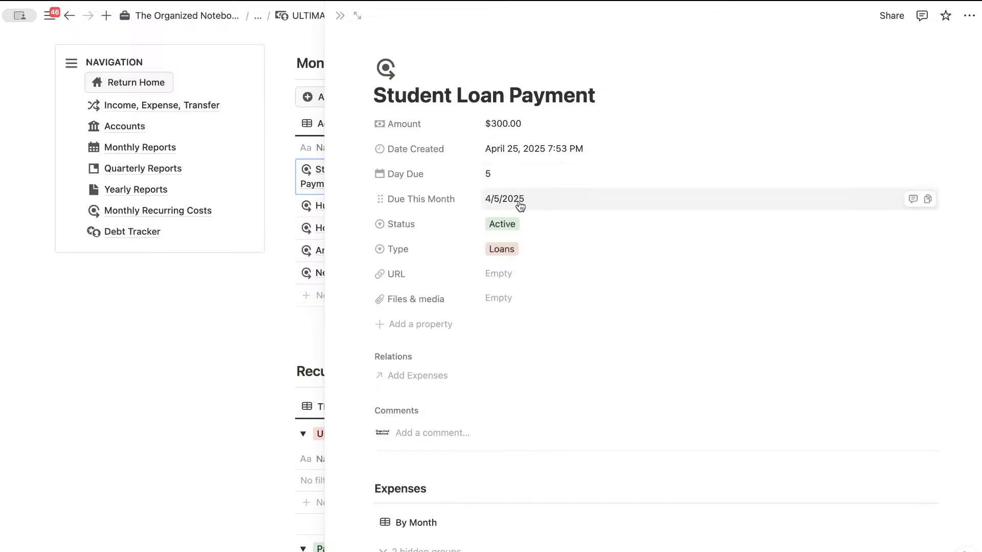
click(340, 16)
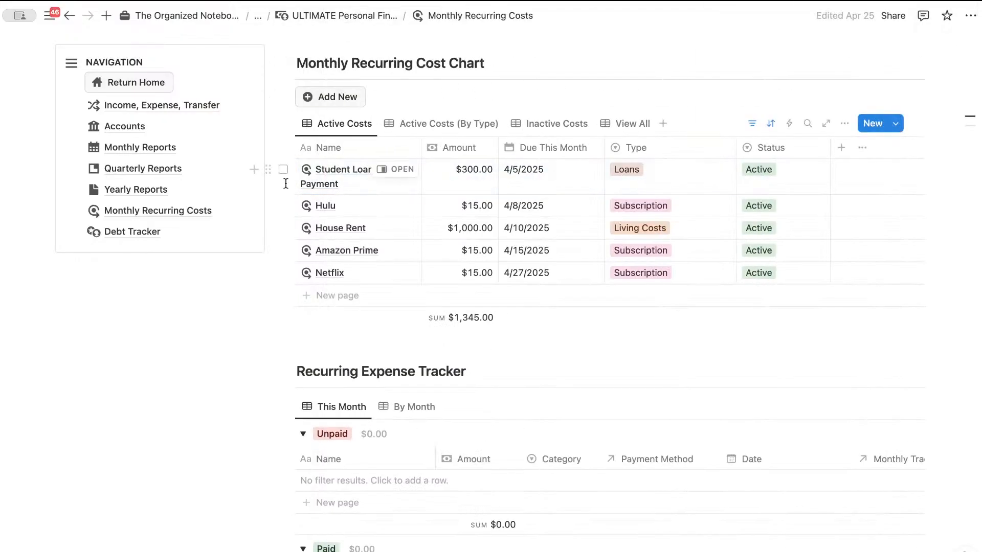
Step: Go back through the ULTIMATE tracker preview to the Let's Build! page and open the Finance Tracker page
click(363, 17)
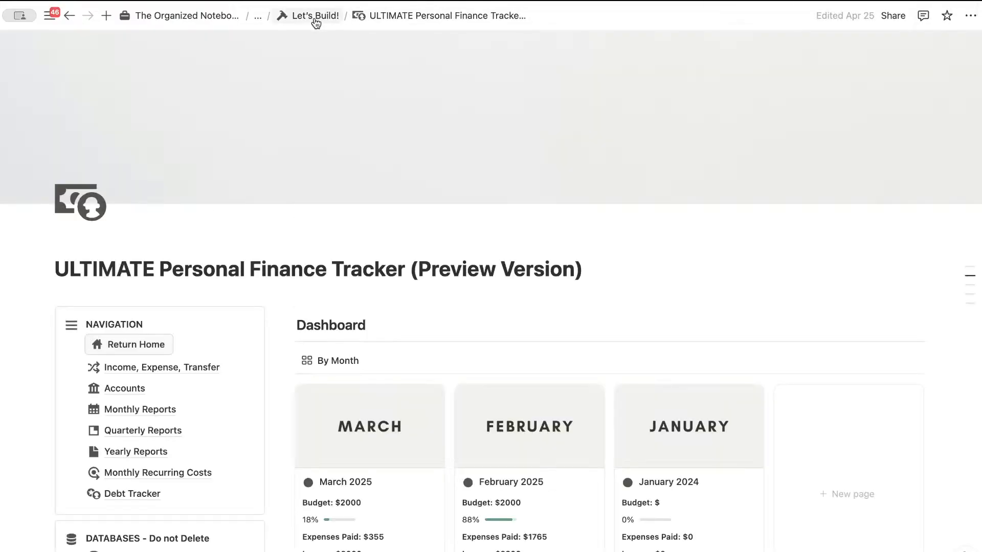
click(325, 16)
scroll(389, 248, down, 3)
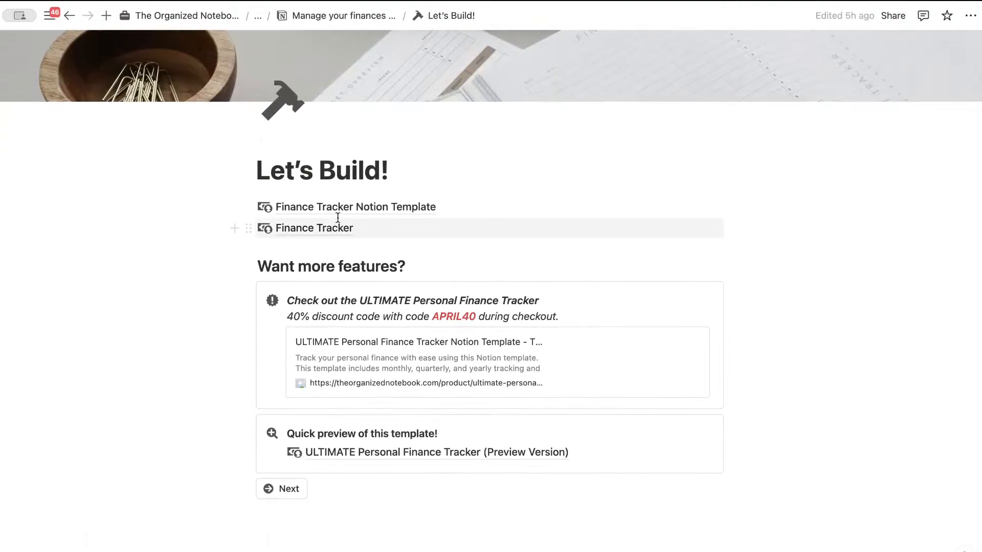
click(321, 233)
scroll(321, 233, down, 5)
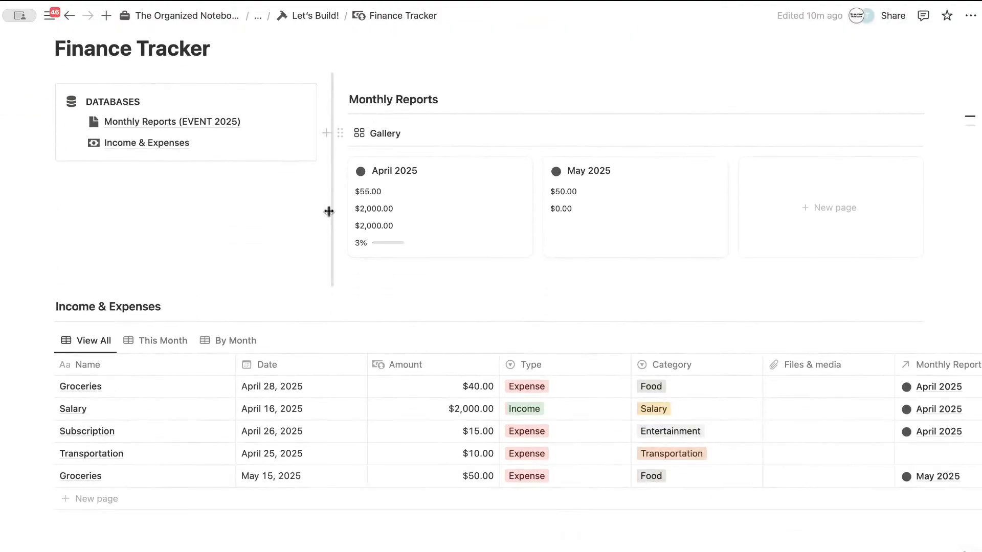
Step: Create a new template for the Income & Expenses database and name it Netflix Subscription
scroll(468, 300, down, 2)
scroll(478, 333, right, 3)
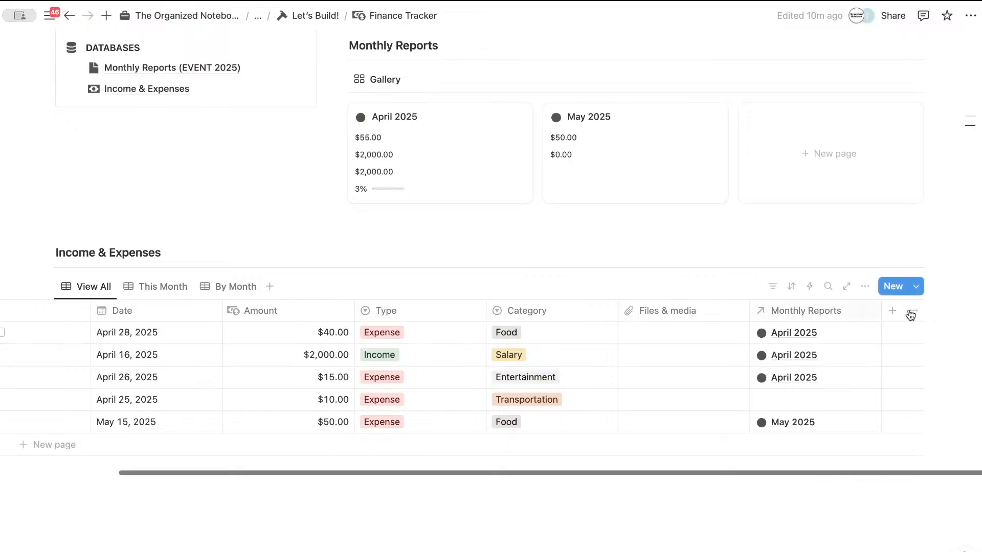
click(917, 287)
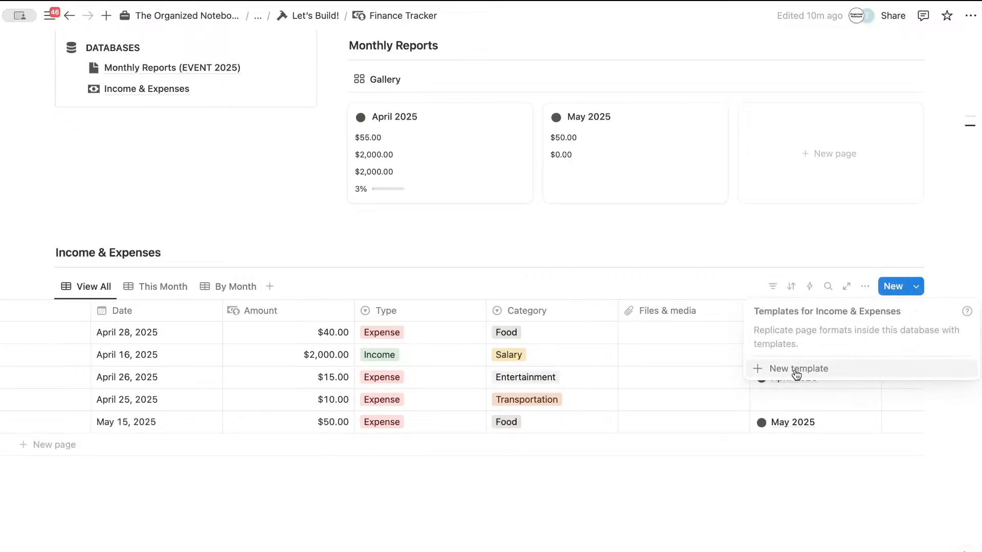
click(820, 373)
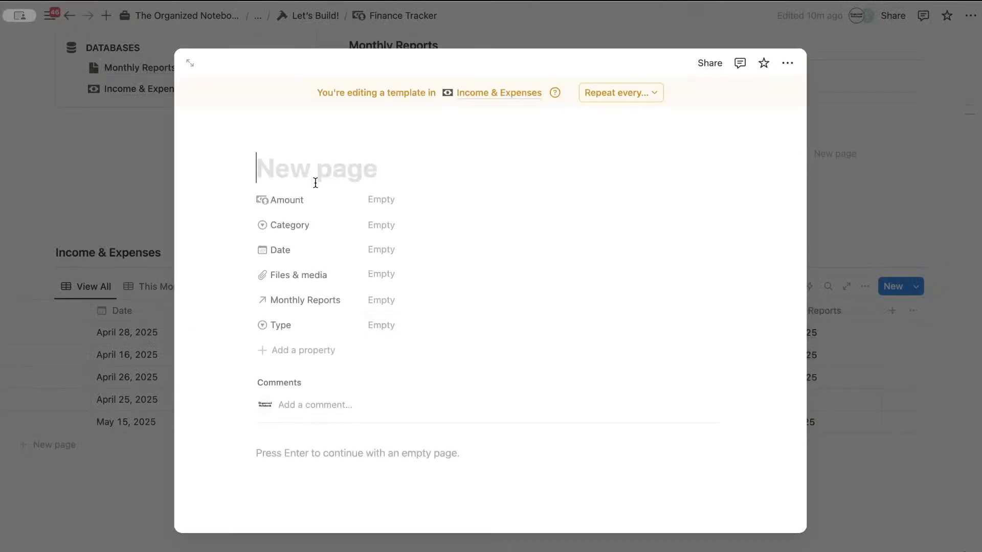
text(Netflix )
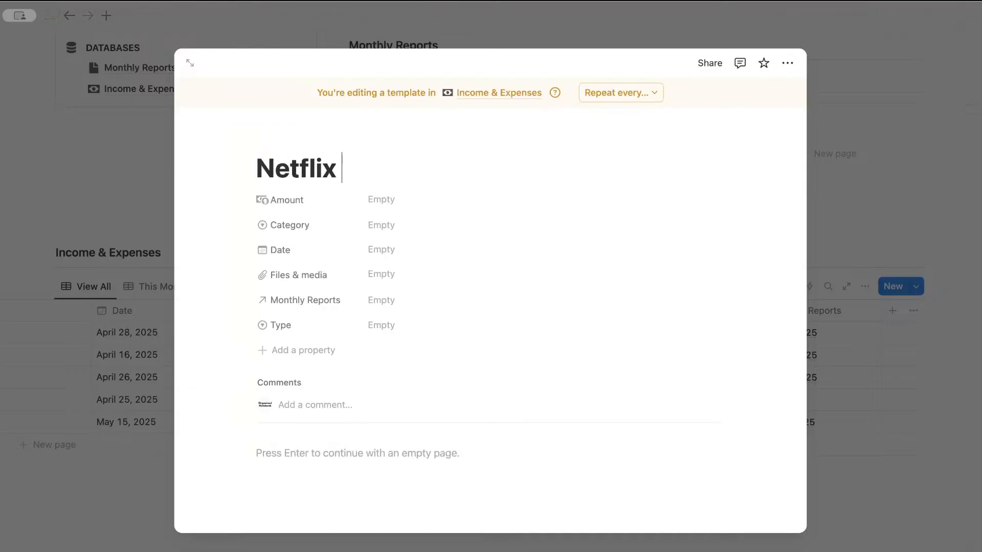
text(Subscription)
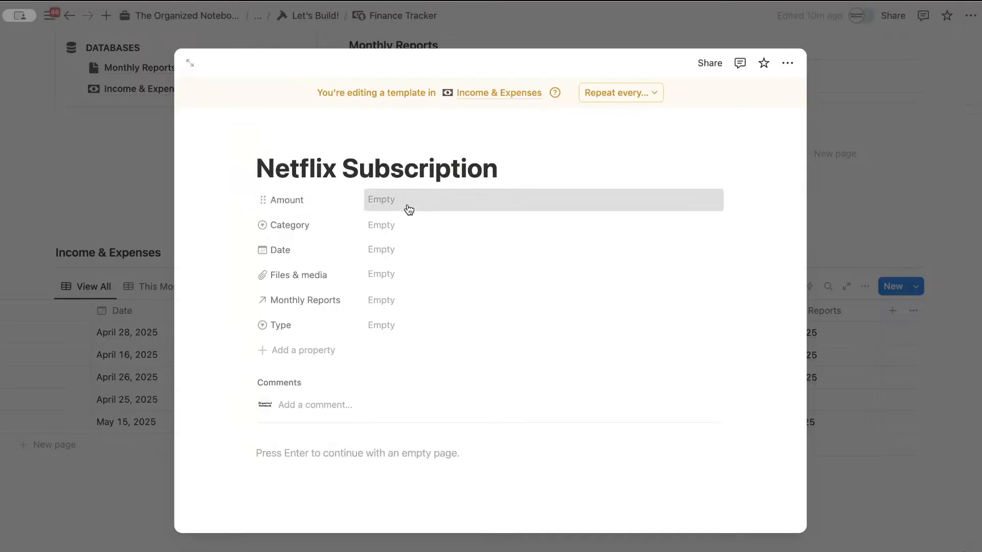
Step: Set the Netflix Subscription template's amount to $15 and its category to Entertainment
click(406, 207)
text(15)
key(Return)
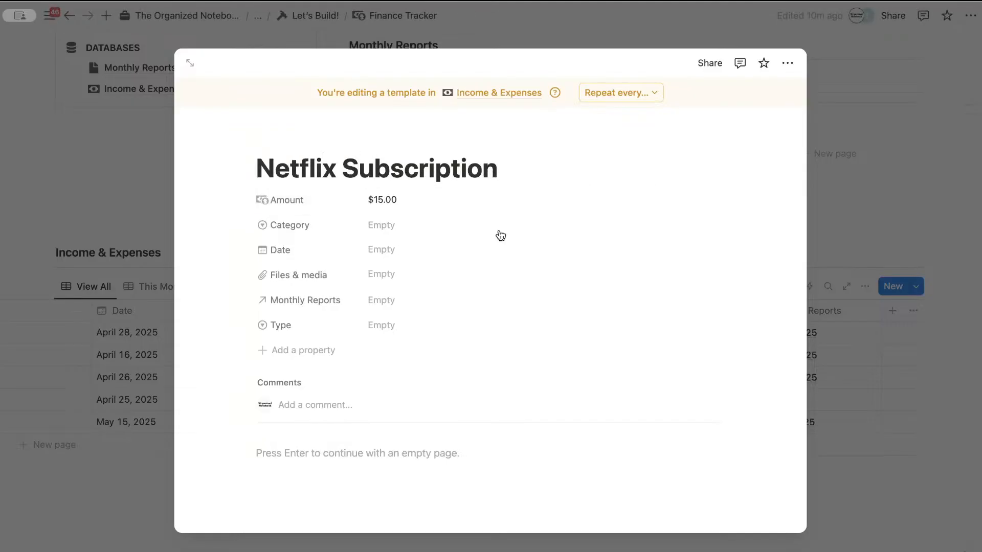
click(452, 231)
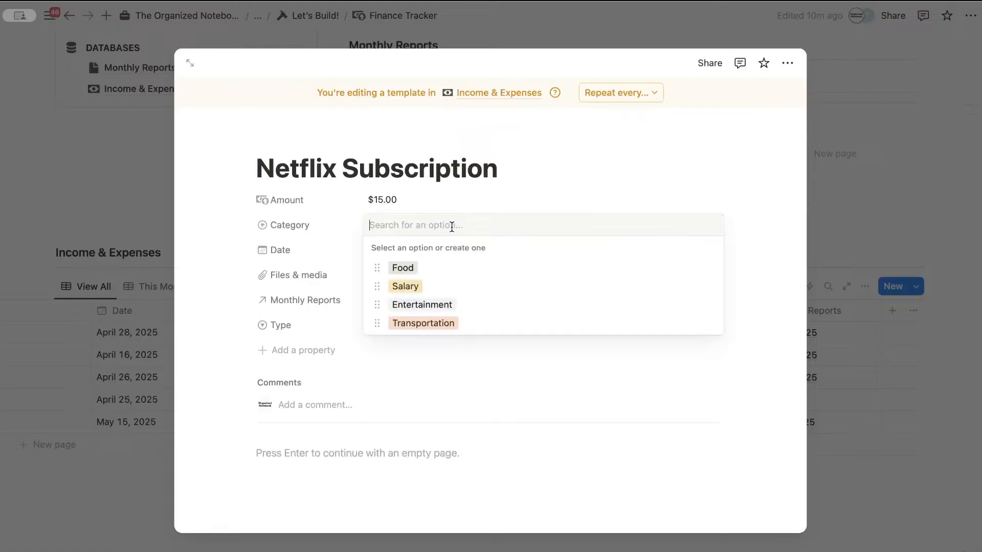
click(467, 314)
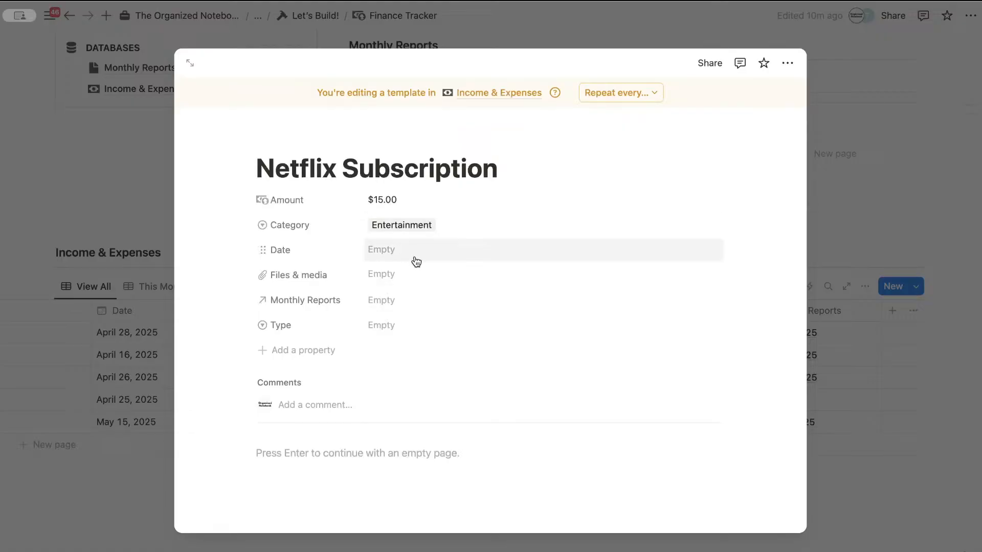
Step: Set the template's date to Today as the date when duplicated and its type to Expense, leave Monthly Reports empty, and close the template
click(414, 260)
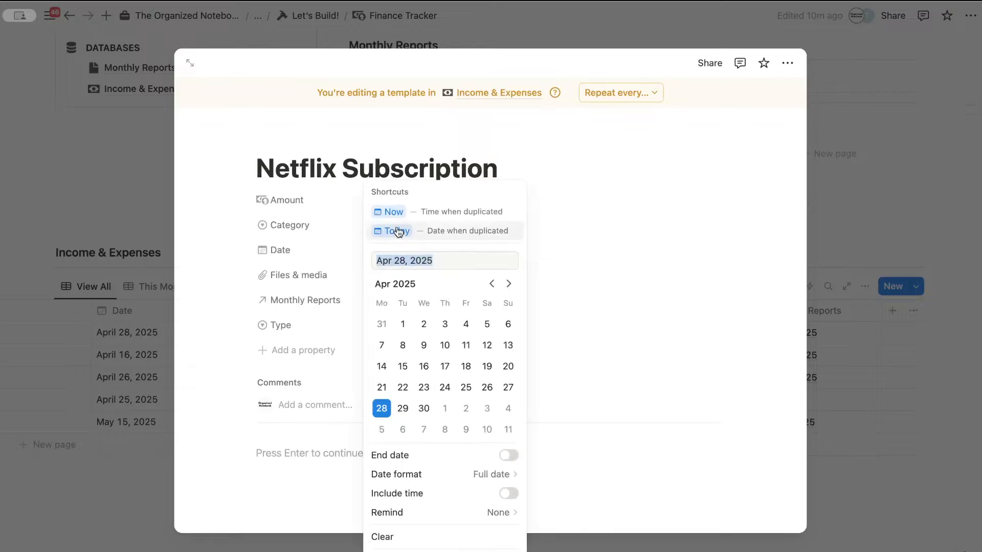
click(435, 232)
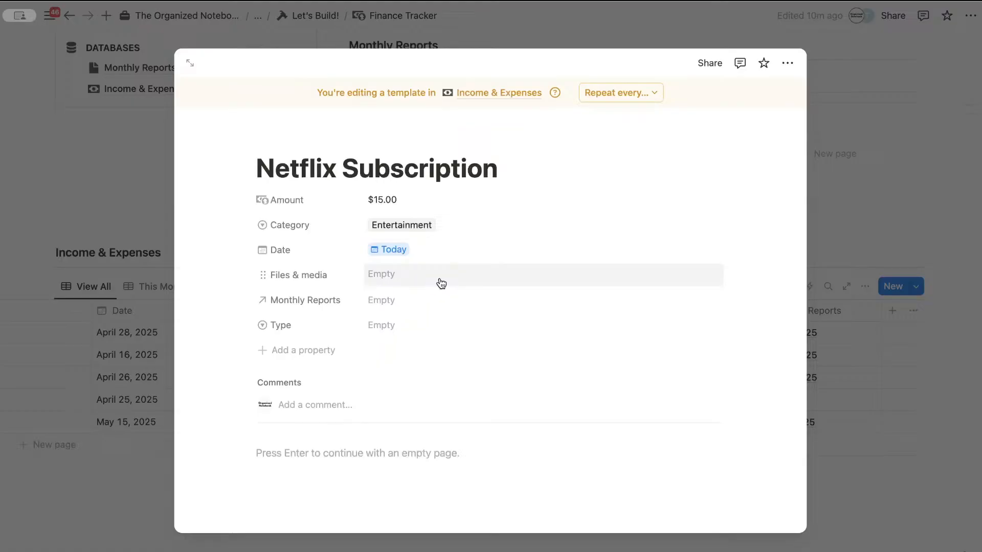
click(429, 303)
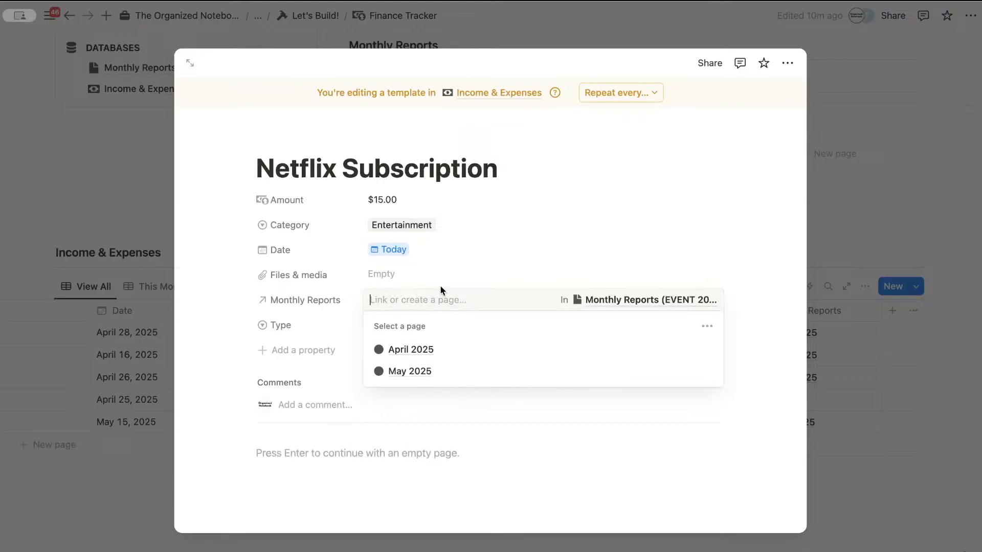
click(449, 285)
click(403, 330)
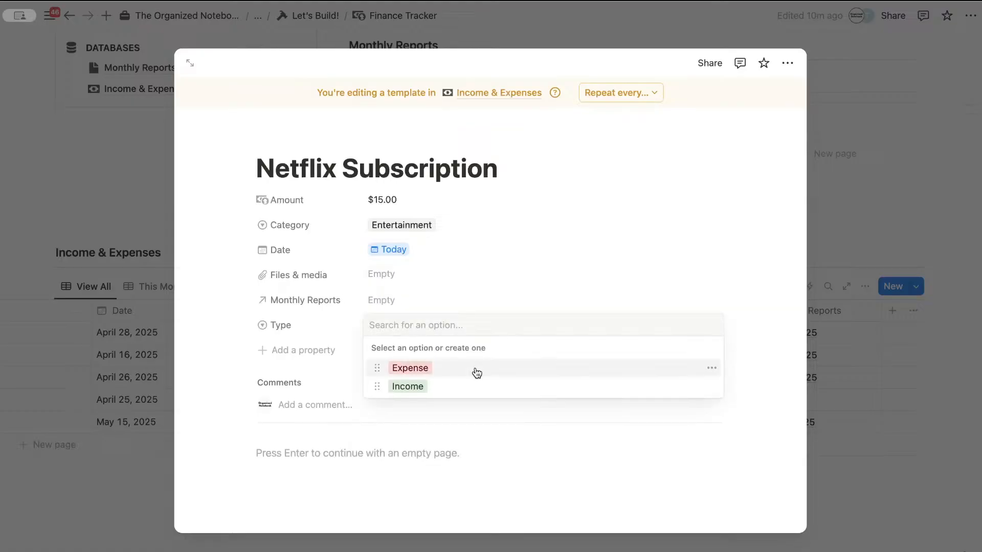
click(477, 373)
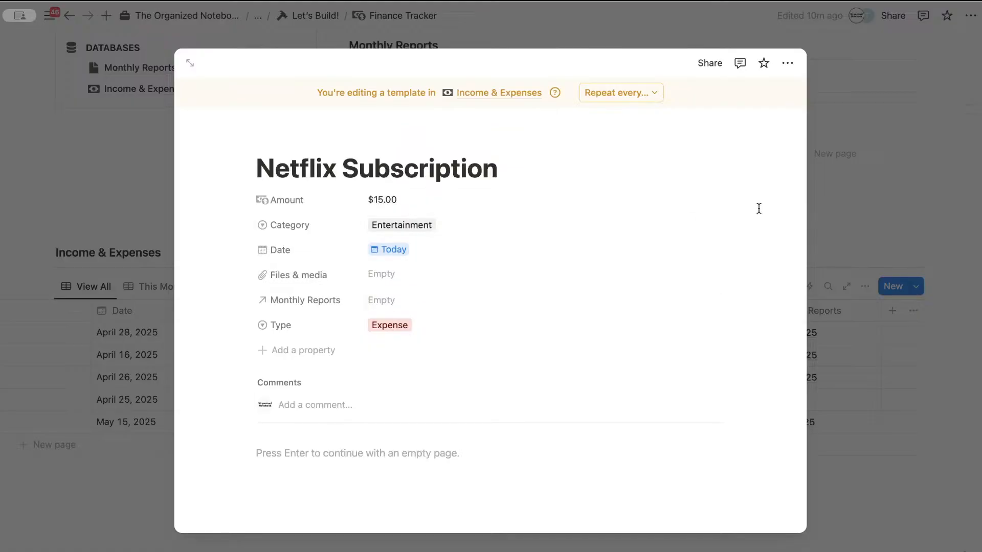
click(822, 220)
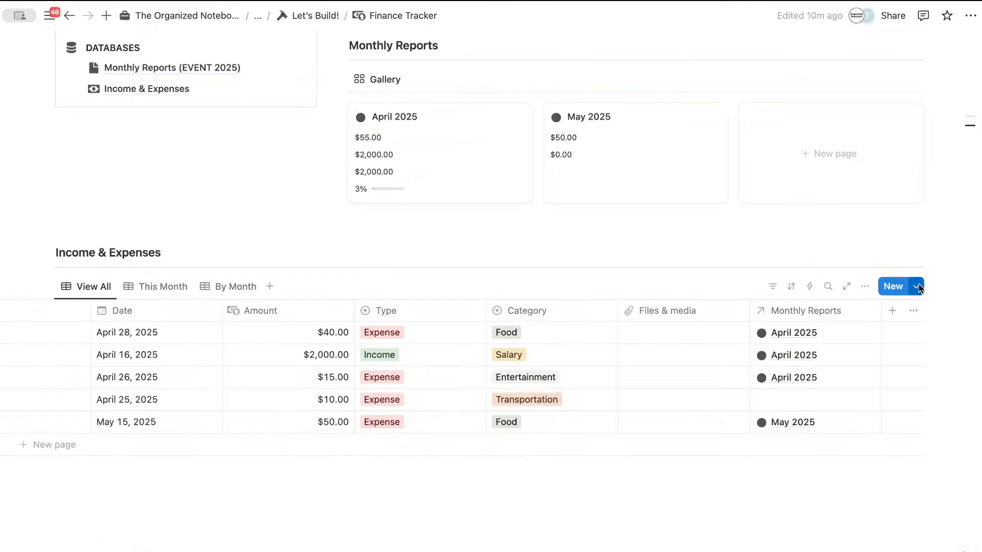
Step: Set the Netflix Subscription template to repeat every month on the 29th and save that cadence
click(917, 287)
click(967, 333)
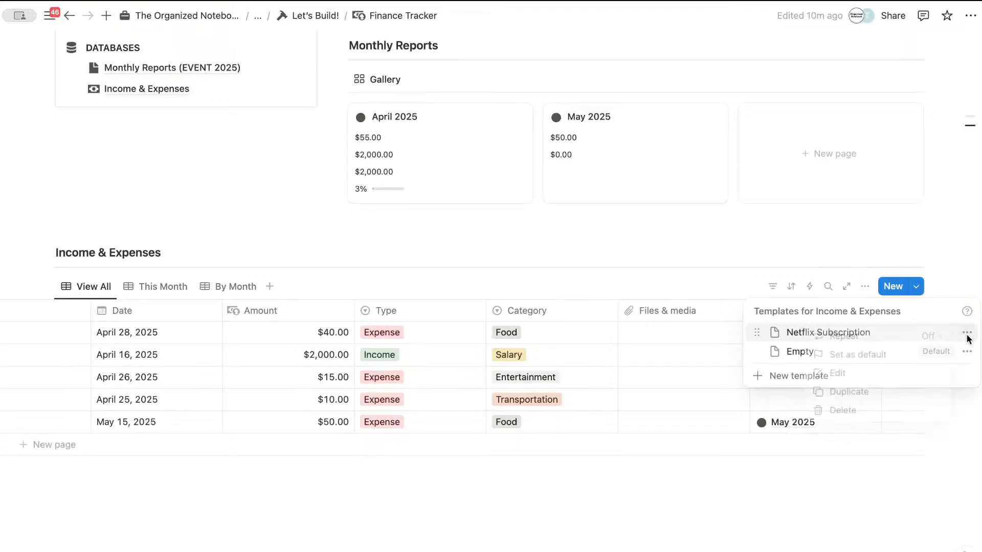
click(936, 335)
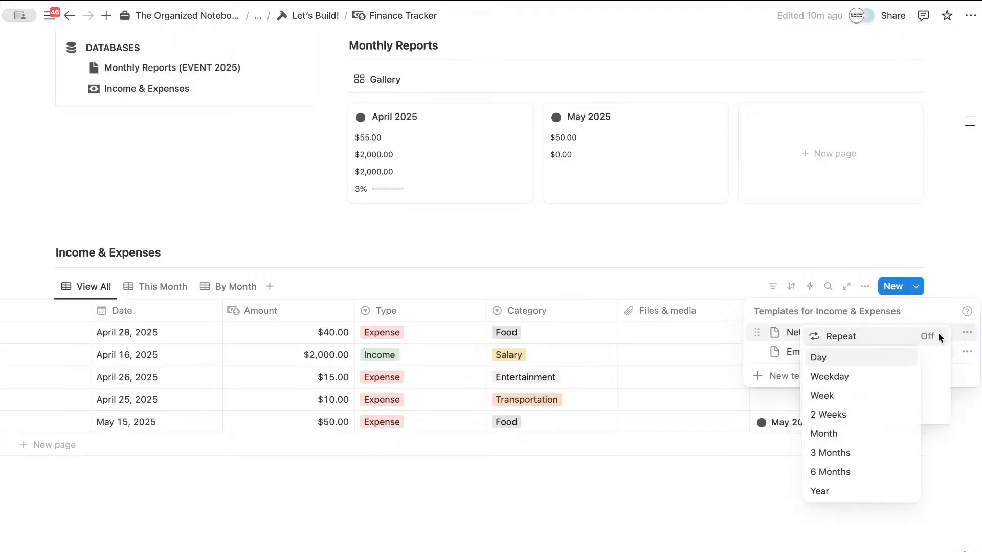
click(862, 439)
click(823, 320)
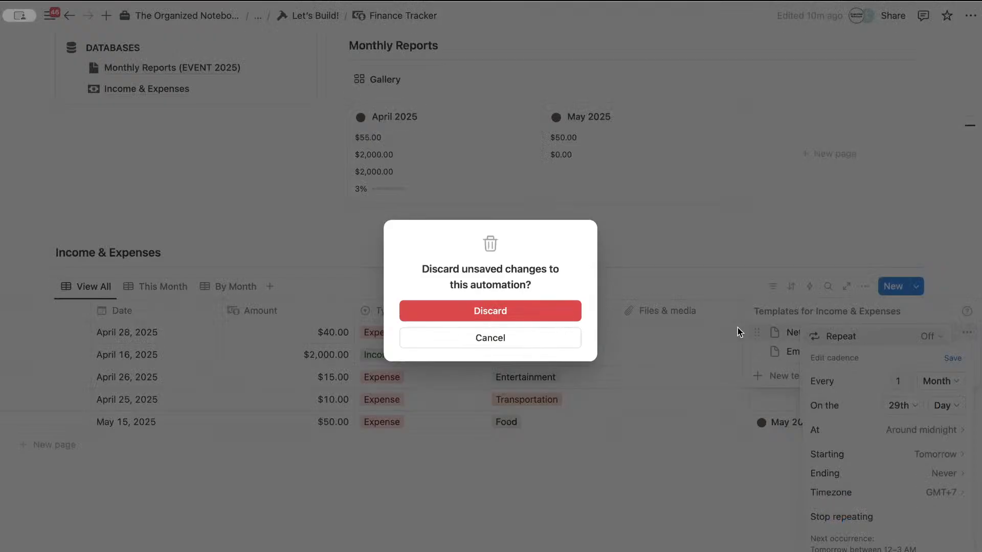
click(539, 338)
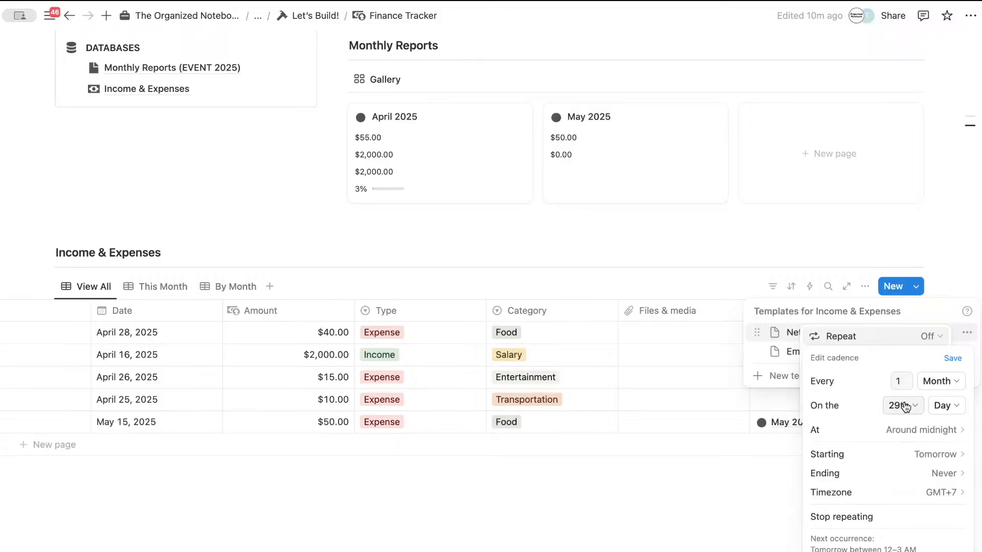
click(952, 358)
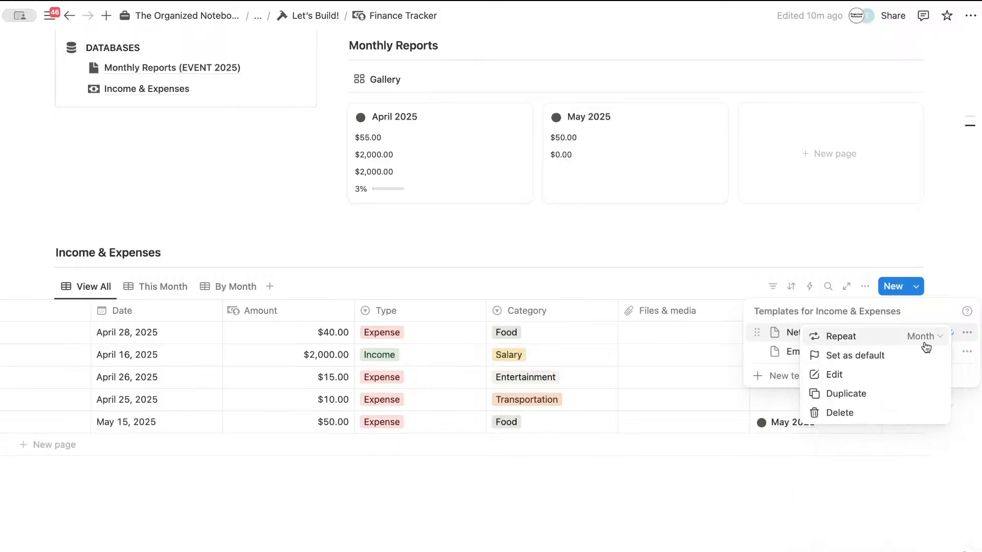
key(Escape)
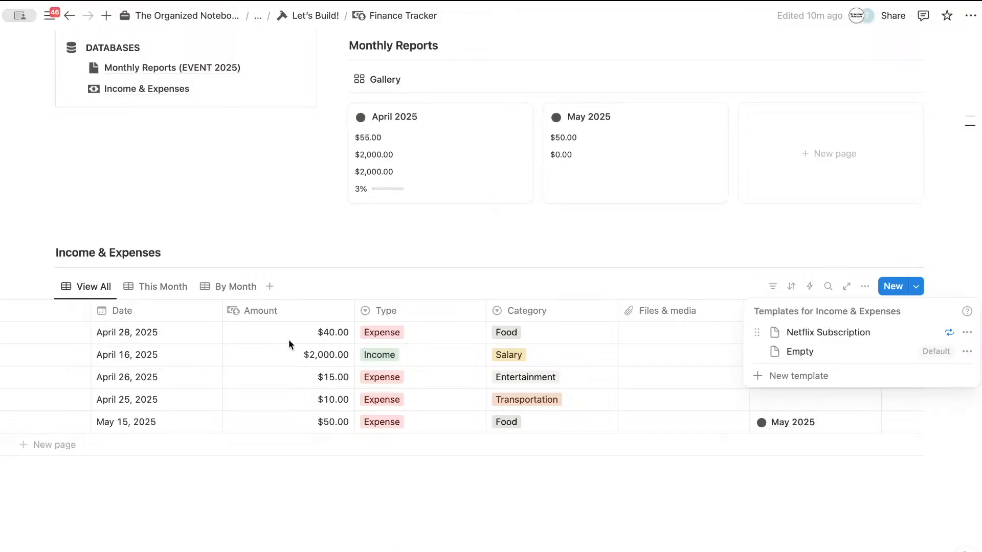
Step: Close the template list and review the Income & Expenses entries along with their Monthly Reports relations
click(537, 312)
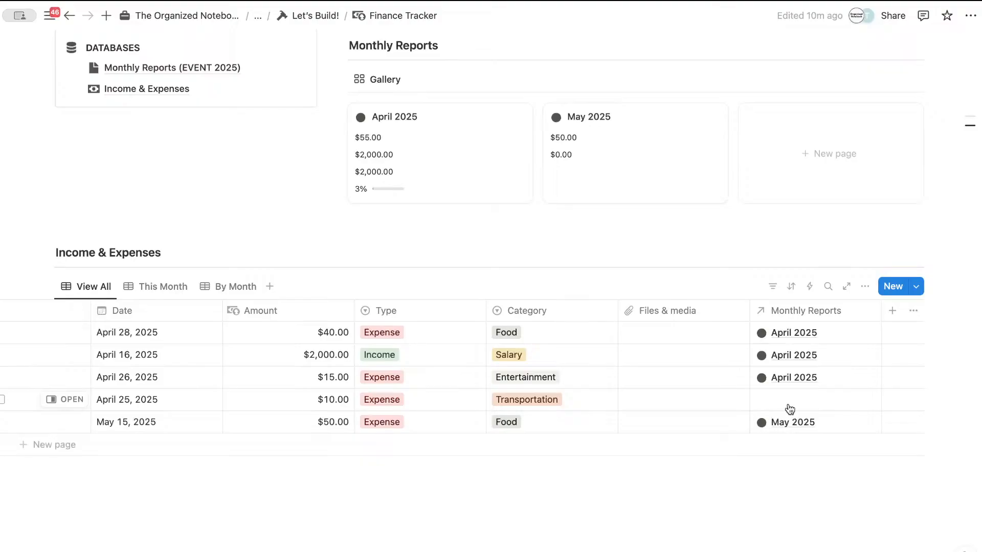
scroll(787, 404, left, 3)
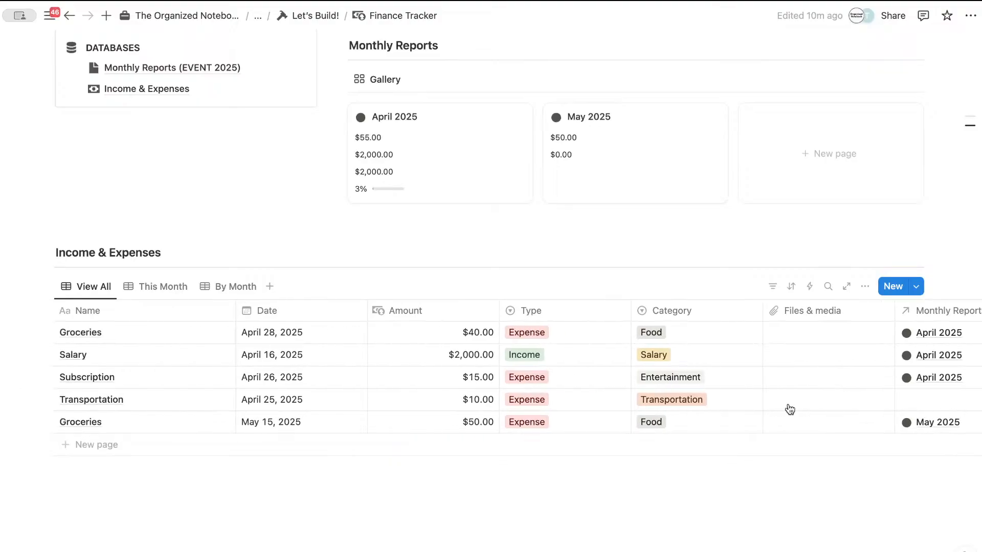
scroll(790, 409, right, 3)
scroll(790, 409, right, 1)
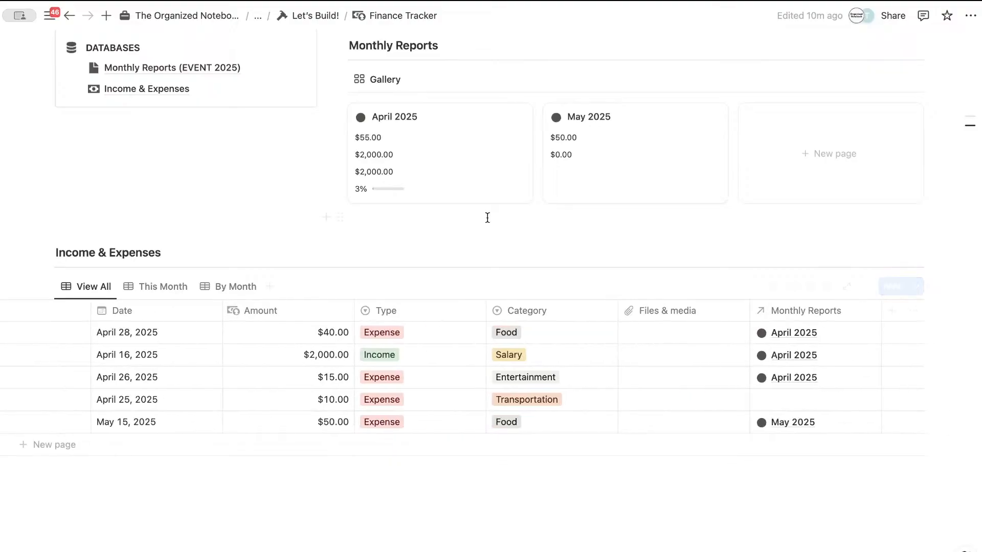
scroll(487, 217, up, 5)
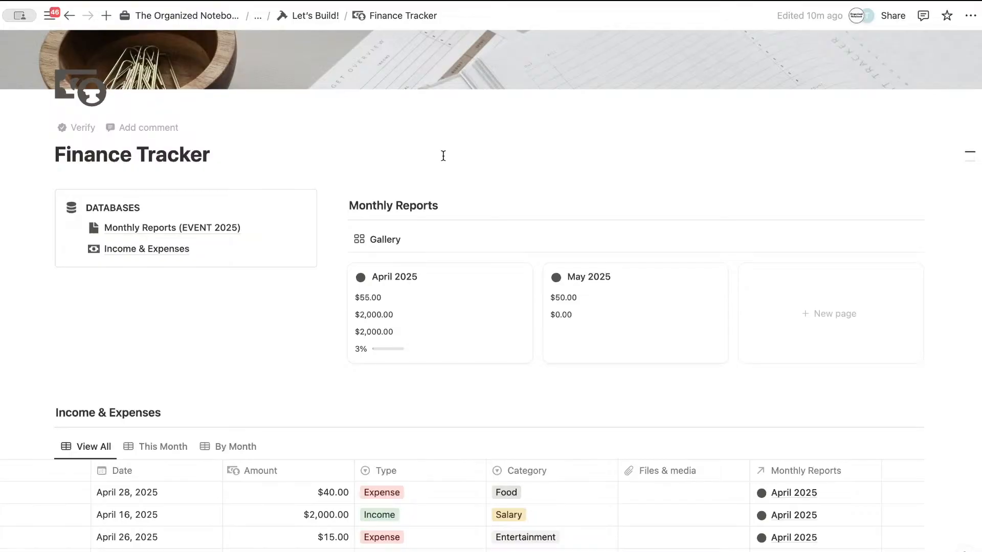
Step: Return to the Let's Build! page and continue from there to the Q&A page
click(312, 15)
scroll(307, 404, down, 5)
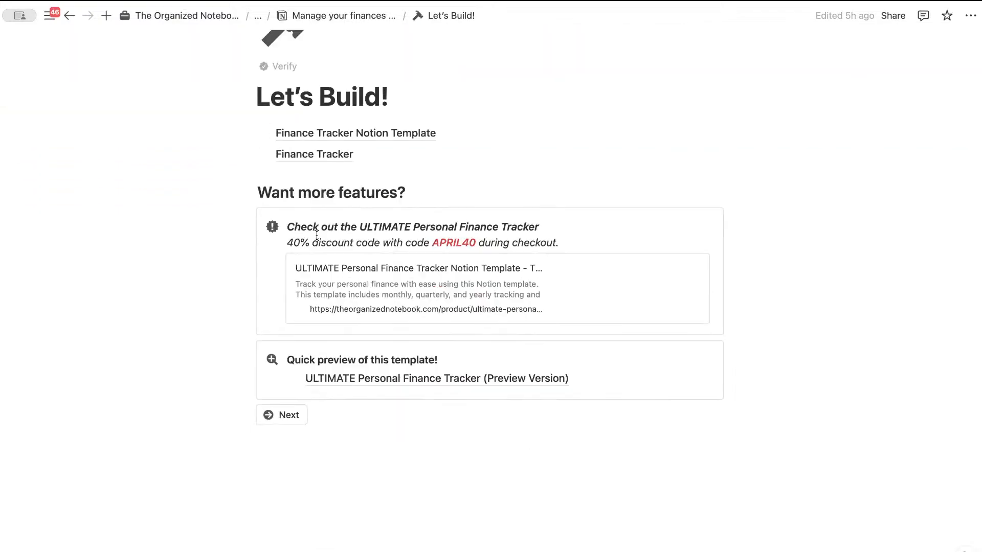
click(285, 400)
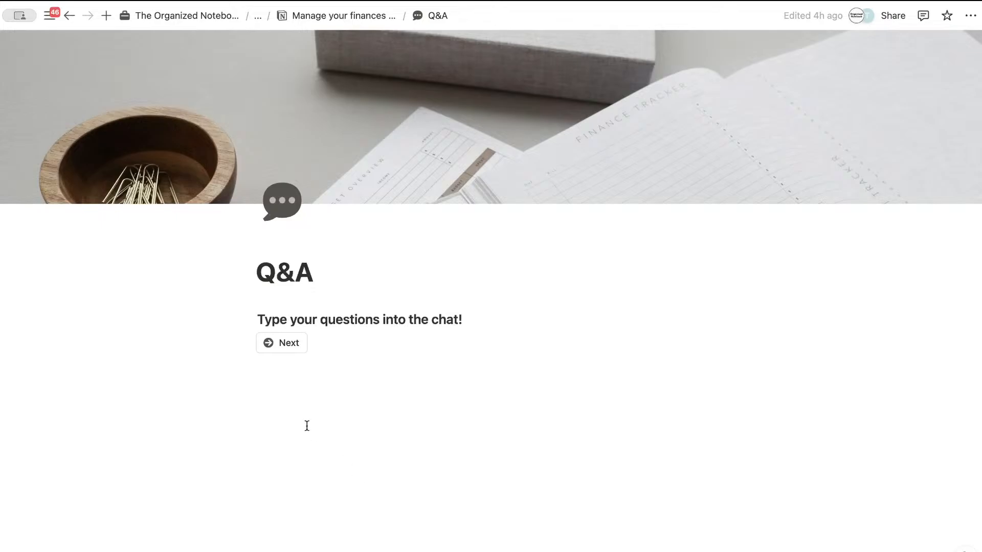
Step: Continue to the Download Freebies & More! page and look through its discount offers, freebies, coaching services and contact section
click(282, 342)
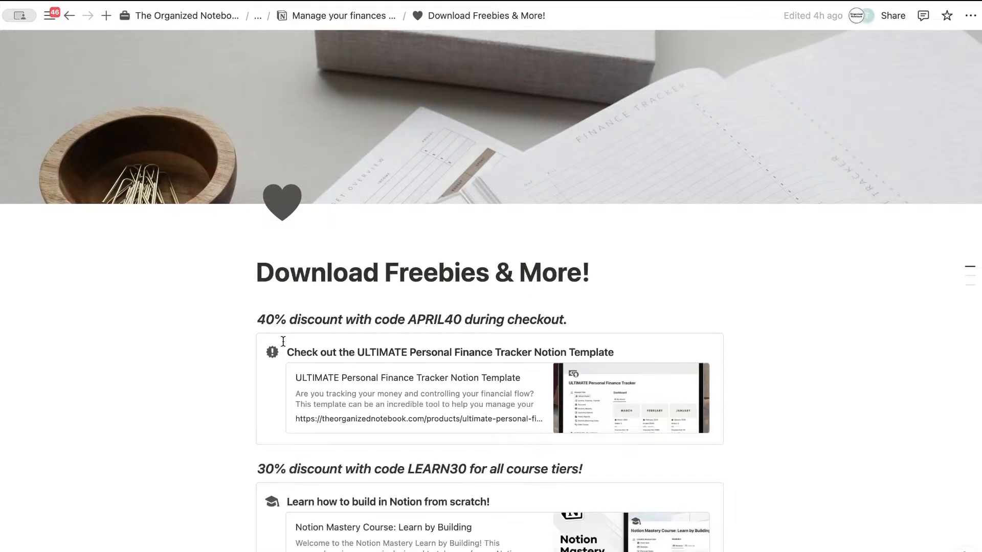
scroll(330, 298, down, 1)
scroll(353, 220, down, 5)
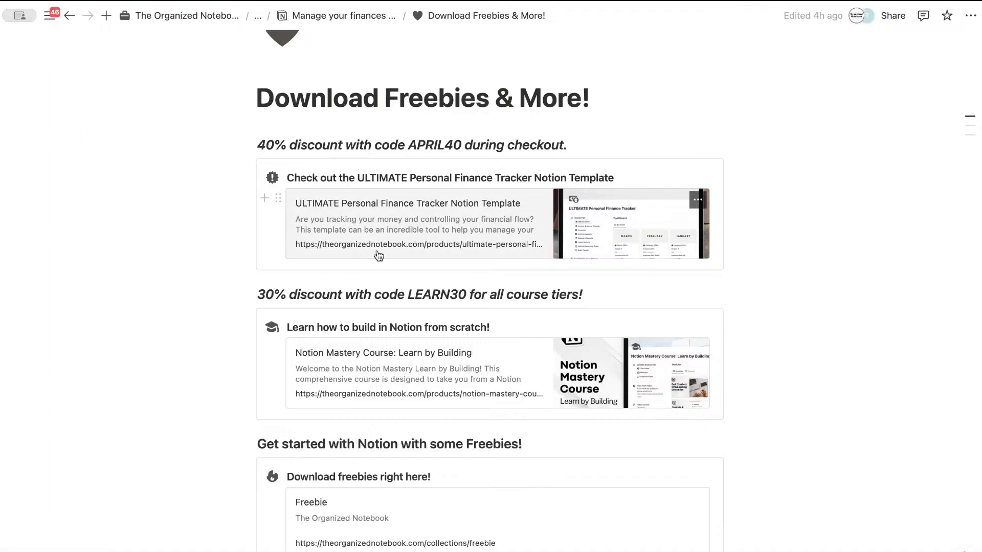
scroll(204, 287, down, 2)
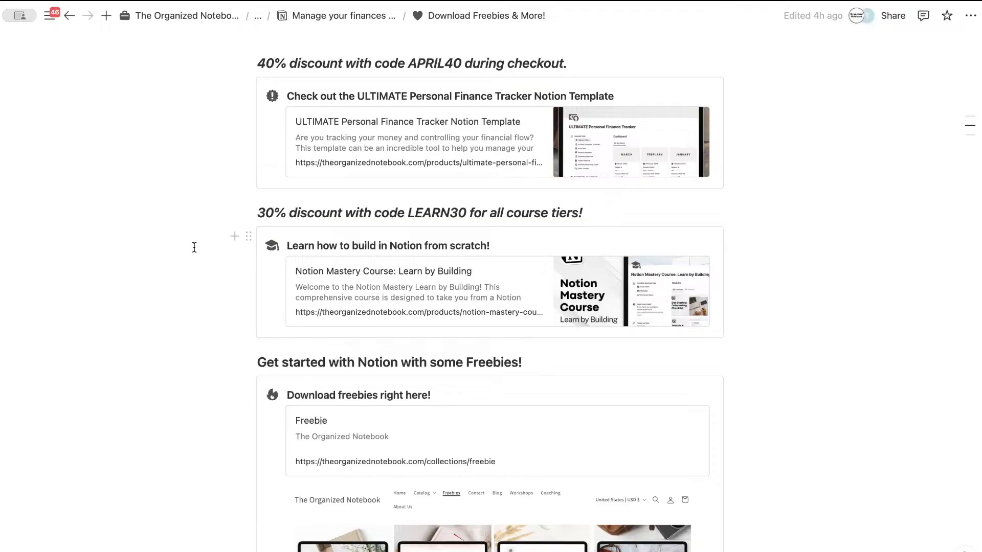
scroll(213, 301, down, 3)
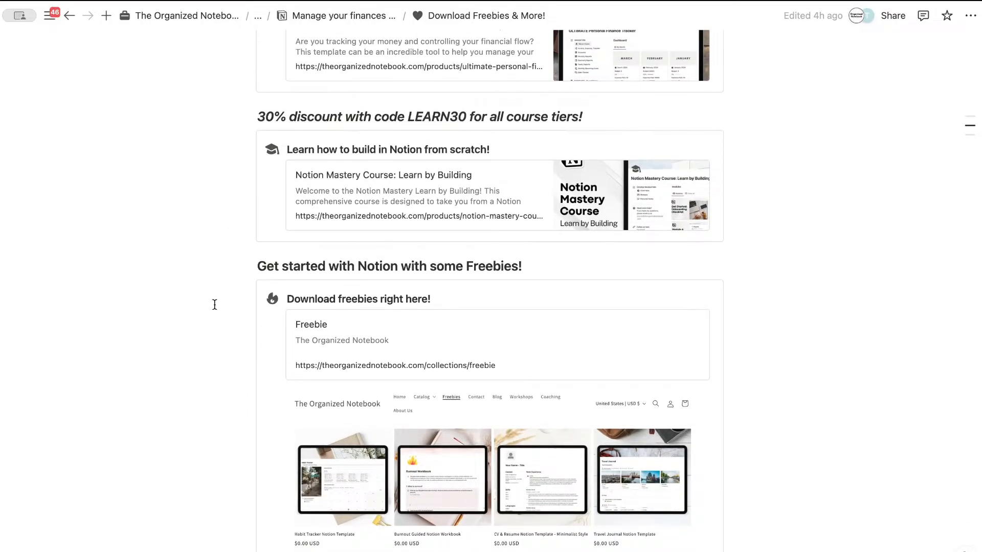
scroll(214, 305, down, 3)
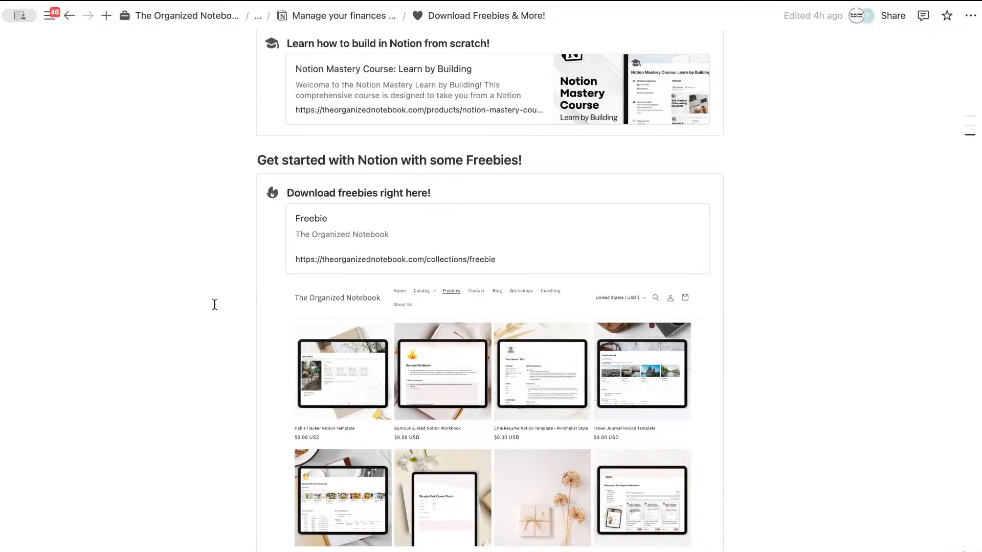
scroll(214, 304, down, 8)
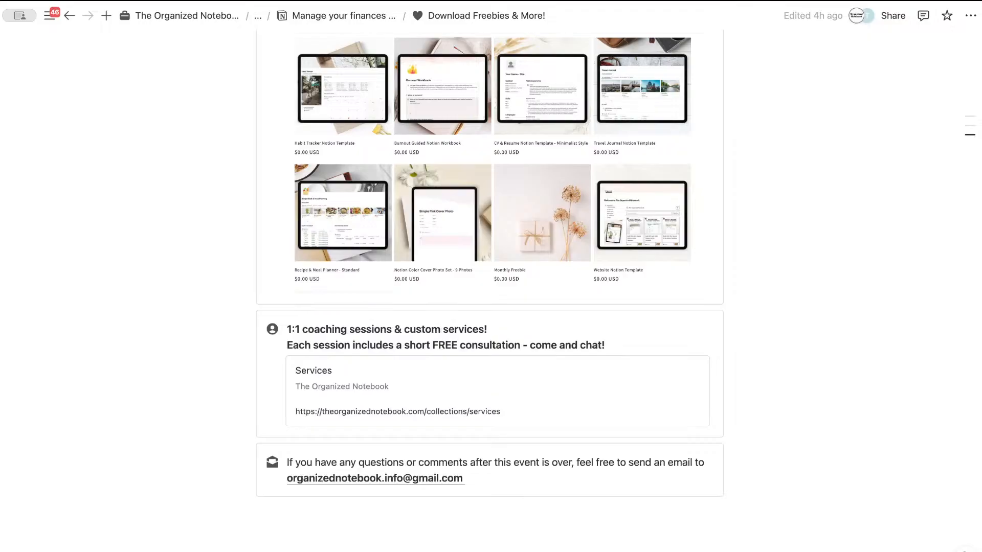
scroll(93, 321, up, 20)
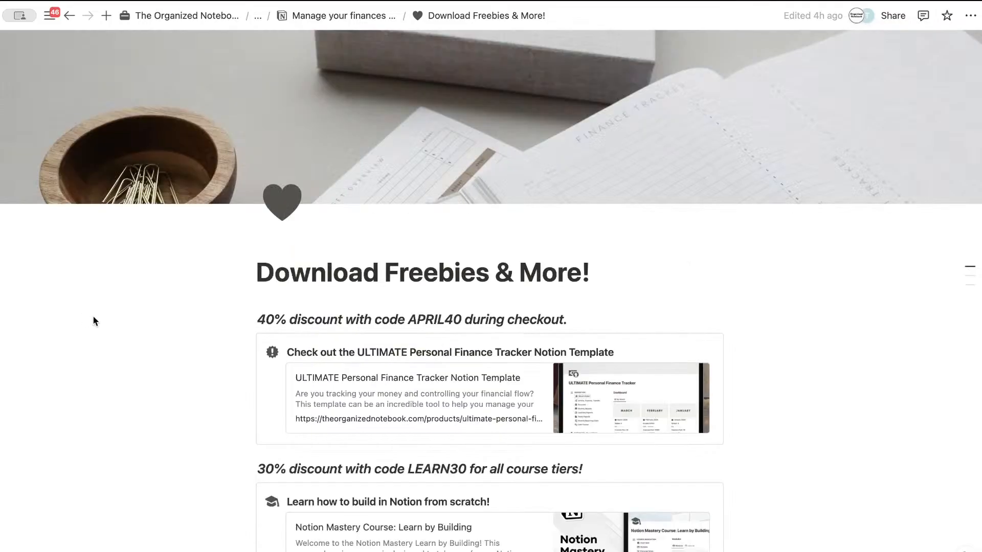